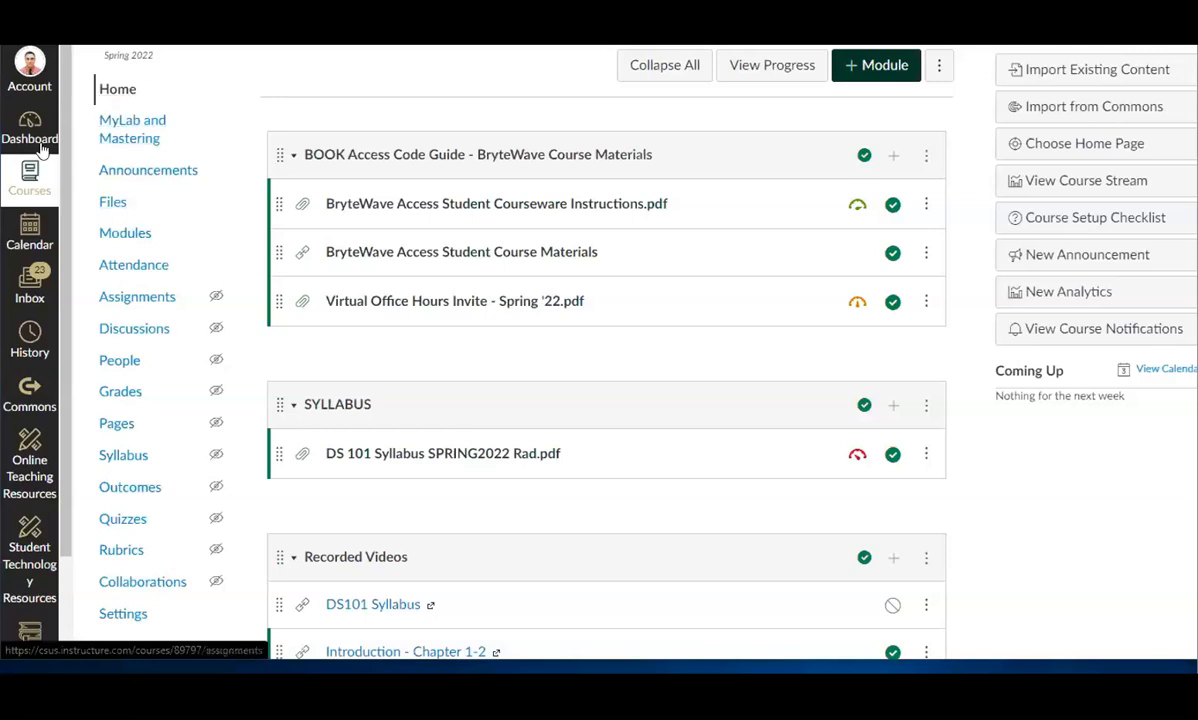
Locate Companies.jmp in the DATA folder of the course files, open its preview and close it again
{"action": "left_click", "coordinate": [113, 203]}
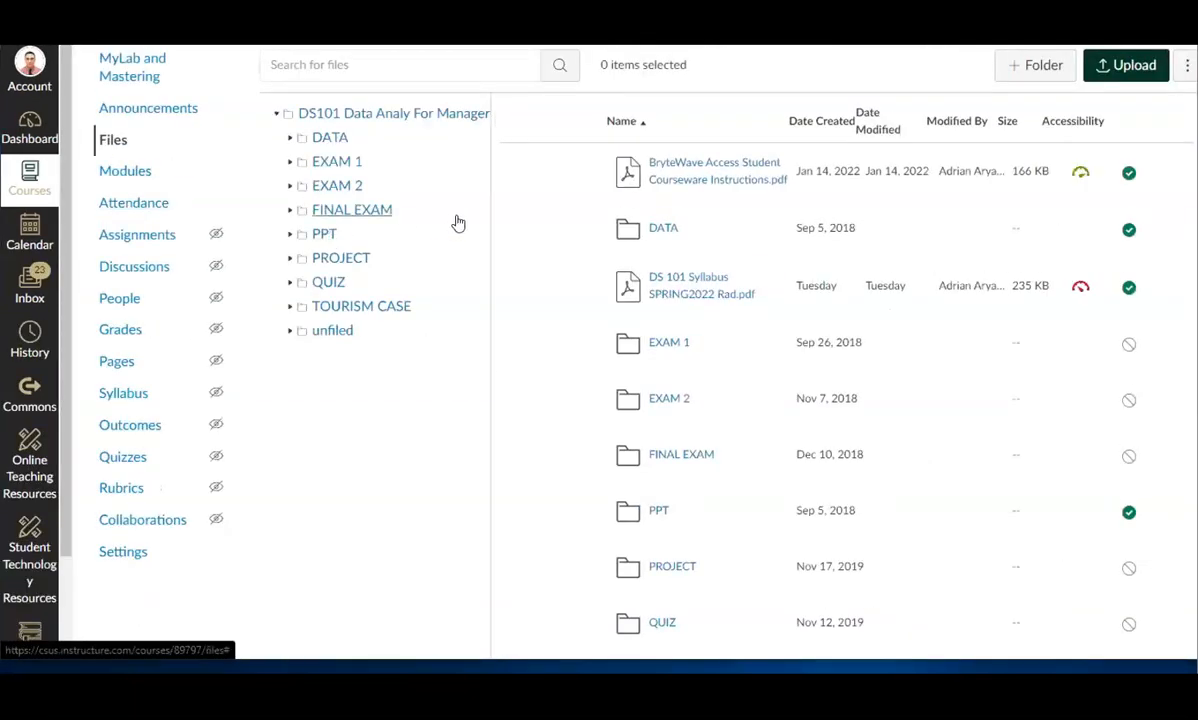
{"action": "left_click", "coordinate": [637, 235]}
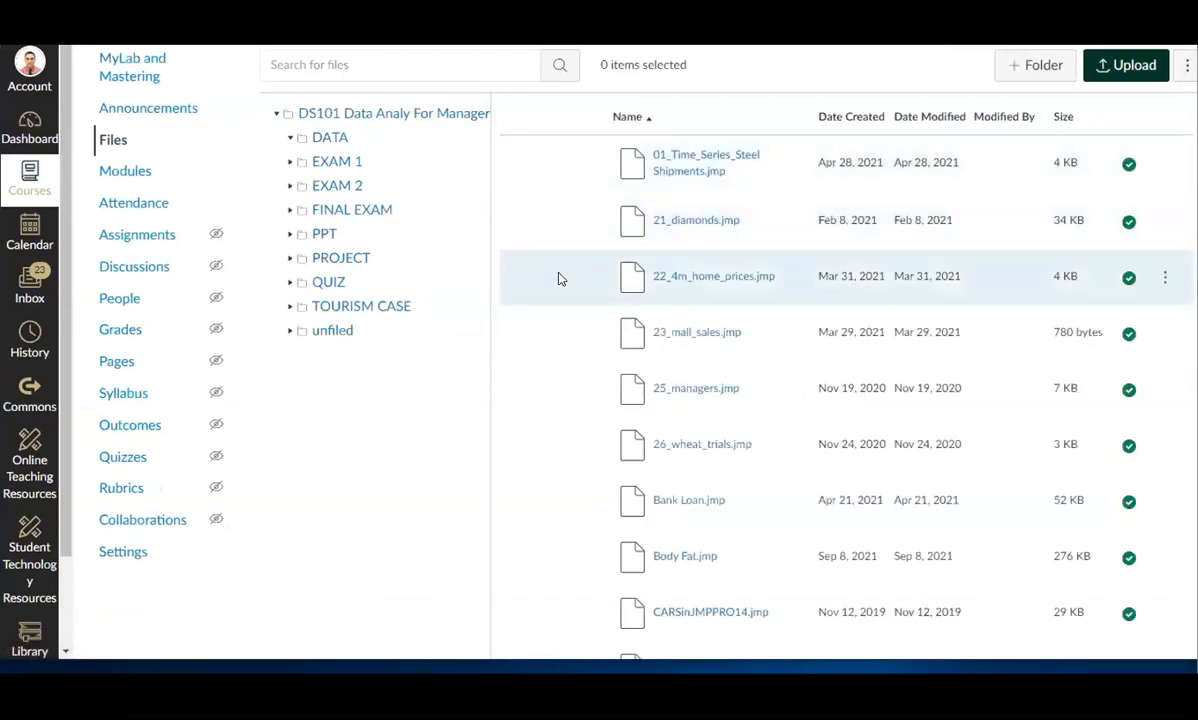
{"action": "scroll", "coordinate": [567, 326], "scroll_direction": "down", "scroll_amount": 3}
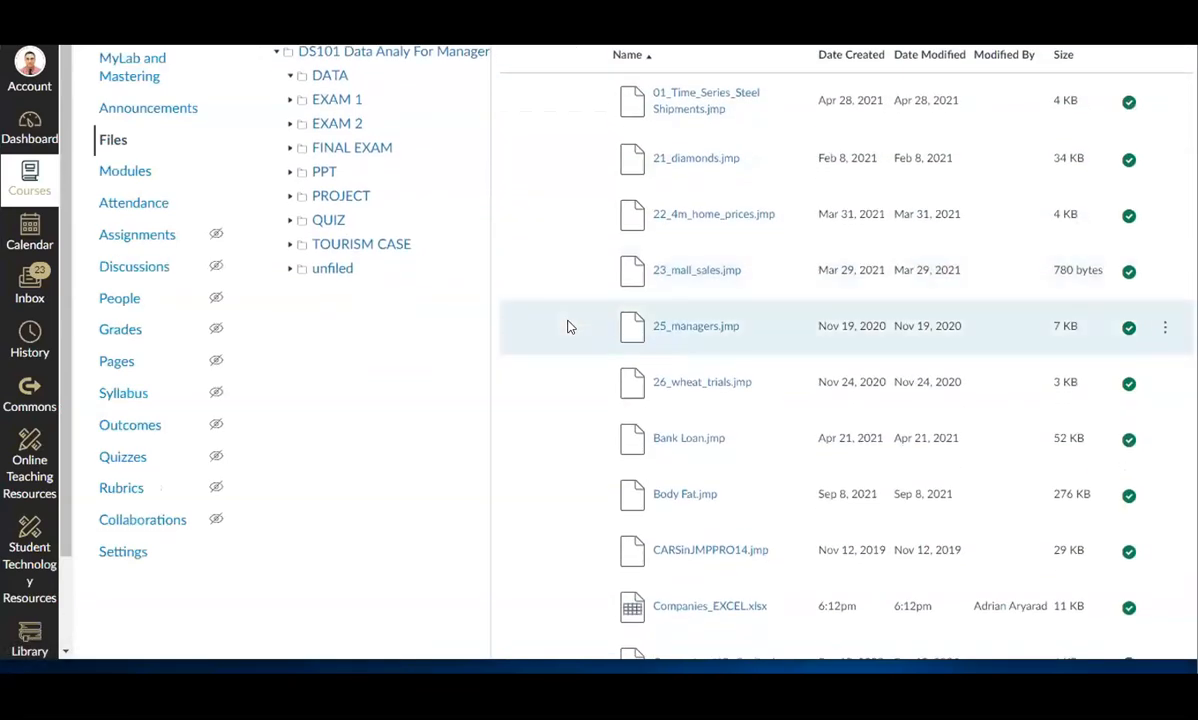
{"action": "scroll", "coordinate": [567, 326], "scroll_direction": "down", "scroll_amount": 5}
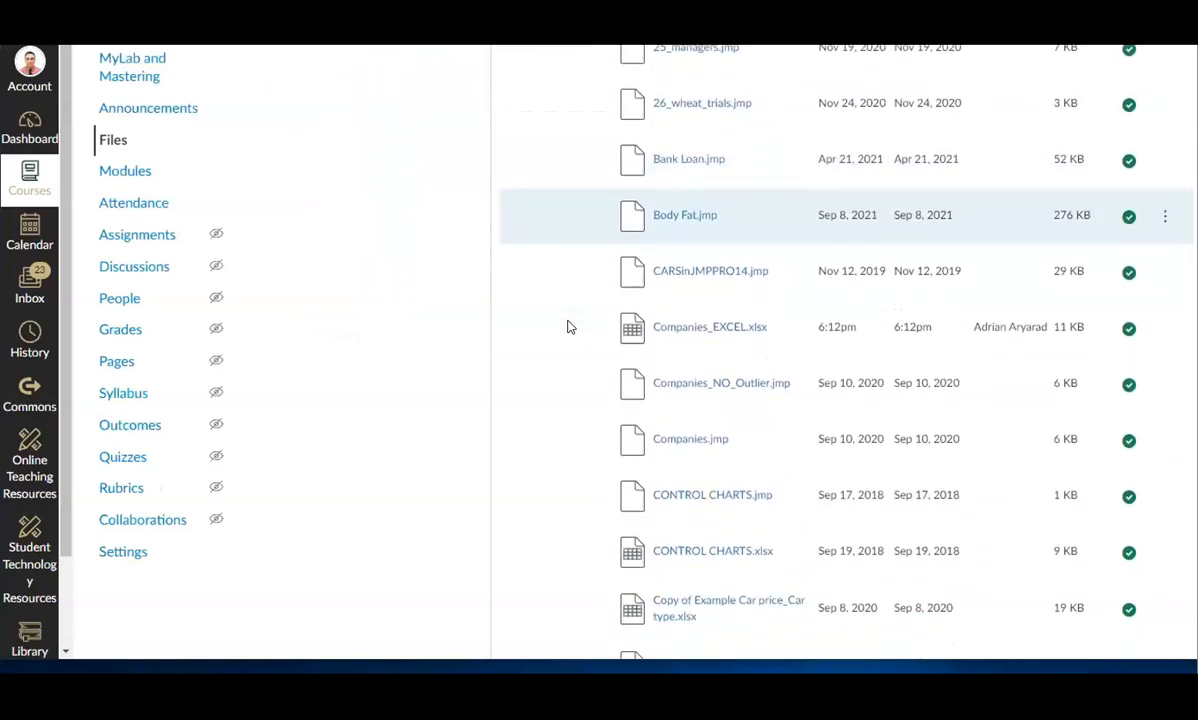
{"action": "scroll", "coordinate": [567, 326], "scroll_direction": "down", "scroll_amount": 4}
{"action": "scroll", "coordinate": [567, 326], "scroll_direction": "up", "scroll_amount": 4}
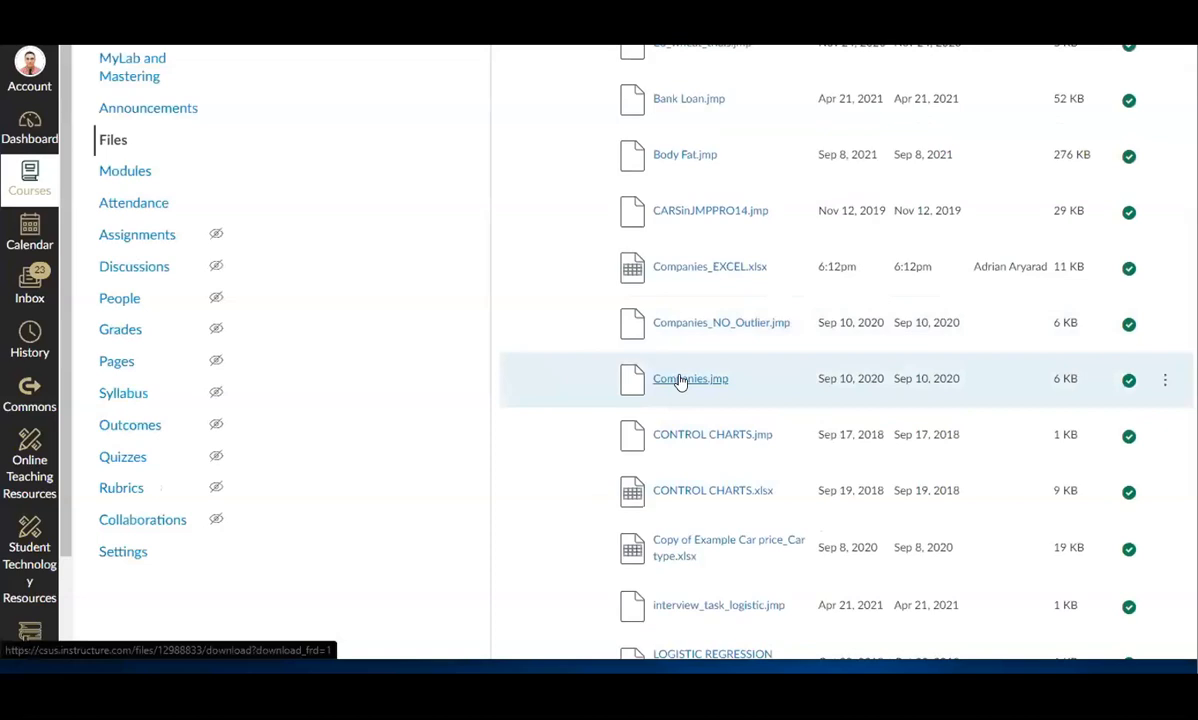
{"action": "left_click", "coordinate": [679, 381]}
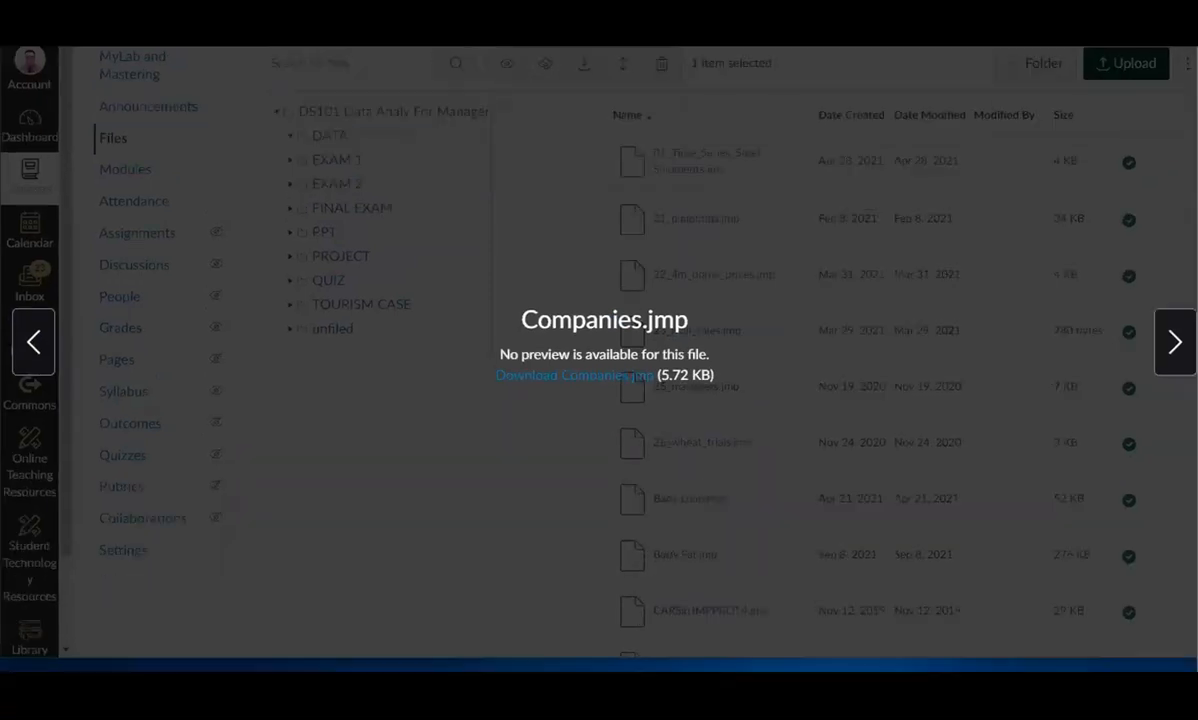
{"action": "key", "text": "Escape"}
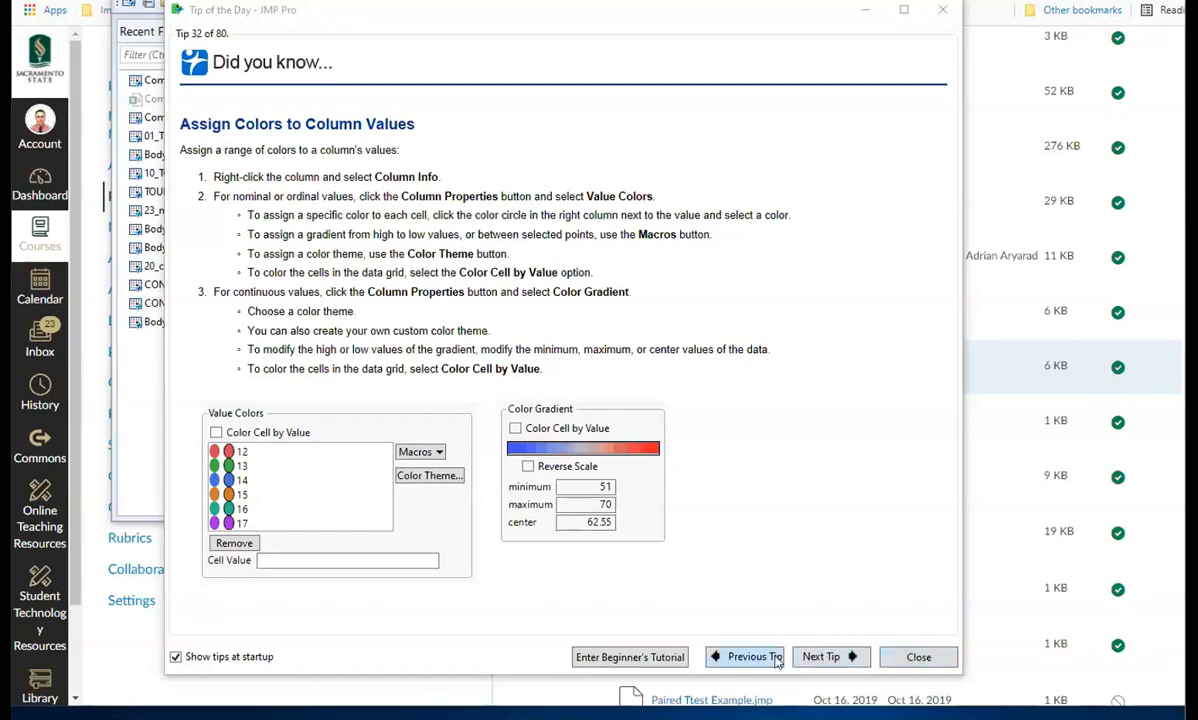
Switch to JMP Pro, dismiss the Tip of the Day and reposition the JMP Home Window
{"action": "left_click", "coordinate": [917, 660]}
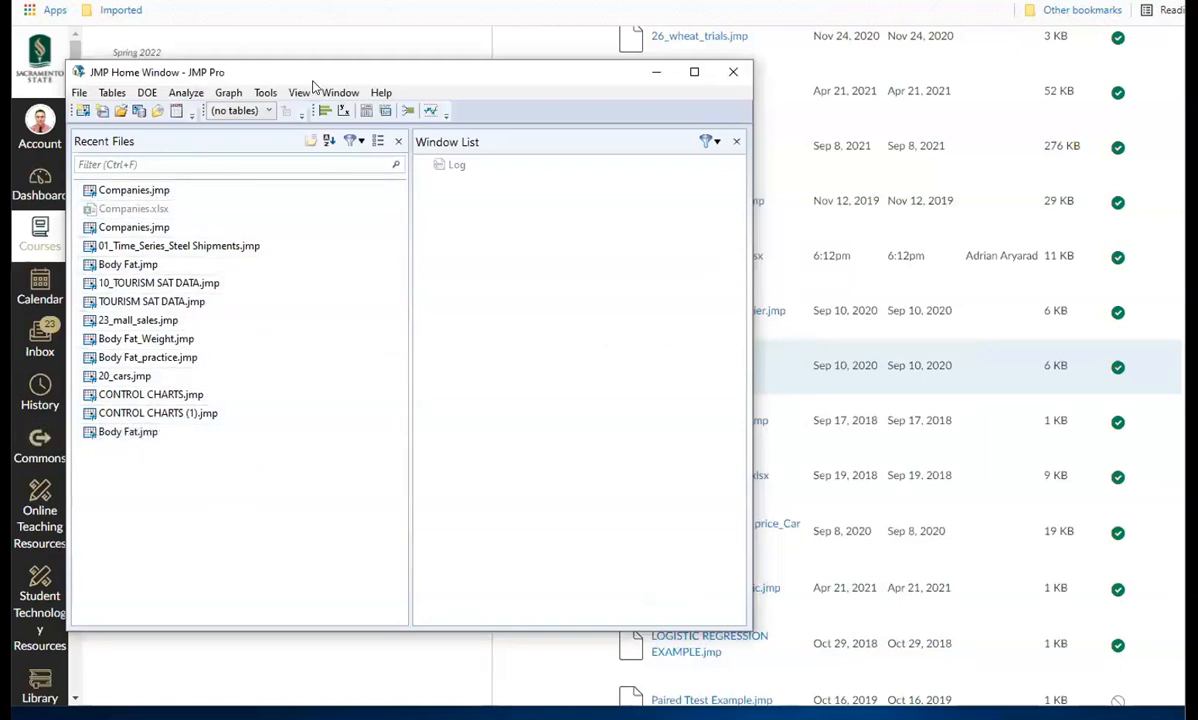
{"action": "left_click_drag", "start_coordinate": [355, 78], "coordinate": [508, 128]}
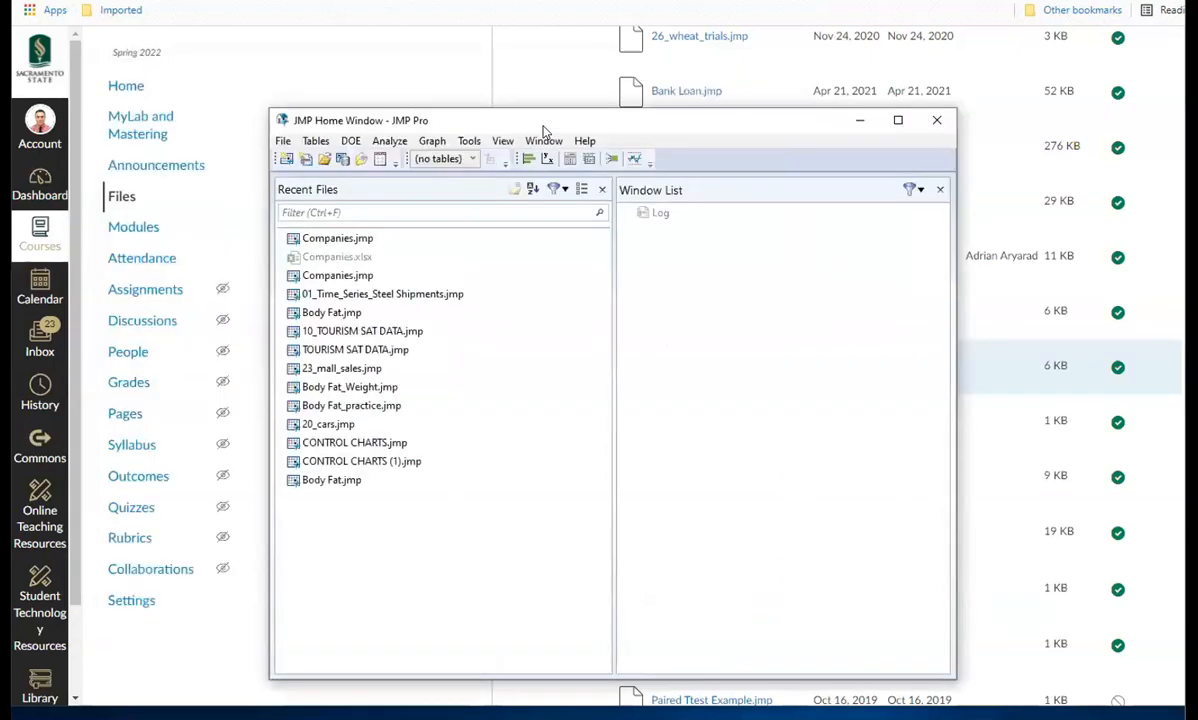
{"action": "left_click", "coordinate": [284, 146]}
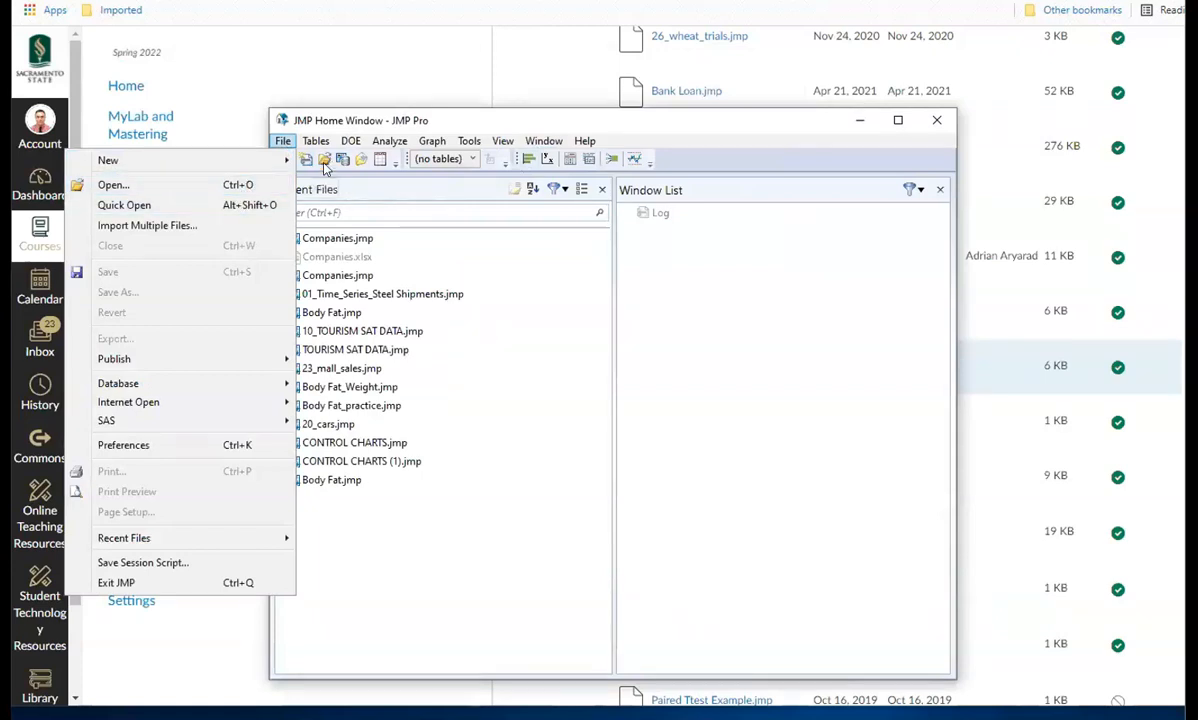
{"action": "left_click", "coordinate": [345, 123]}
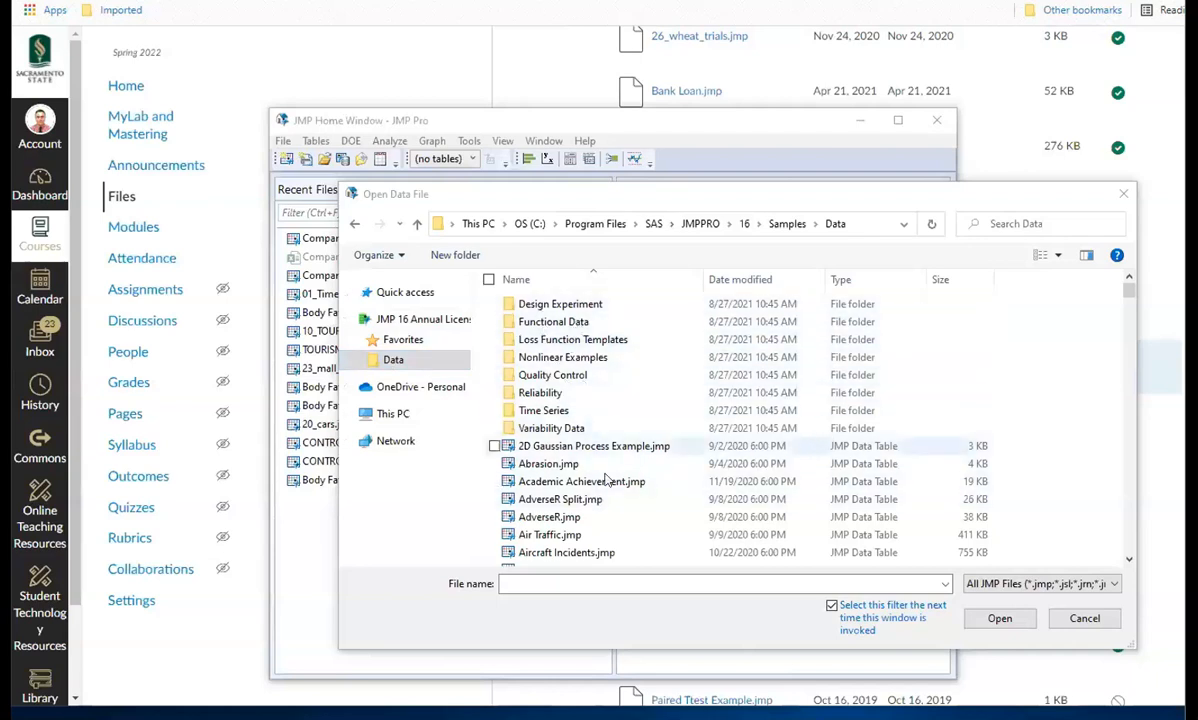
Open the Companies.jmp data table from the JMPPRO 16 Samples Data folder
{"action": "scroll", "coordinate": [610, 483], "scroll_direction": "down", "scroll_amount": 5}
{"action": "scroll", "coordinate": [612, 488], "scroll_direction": "down", "scroll_amount": 5}
{"action": "scroll", "coordinate": [612, 488], "scroll_direction": "down", "scroll_amount": 5}
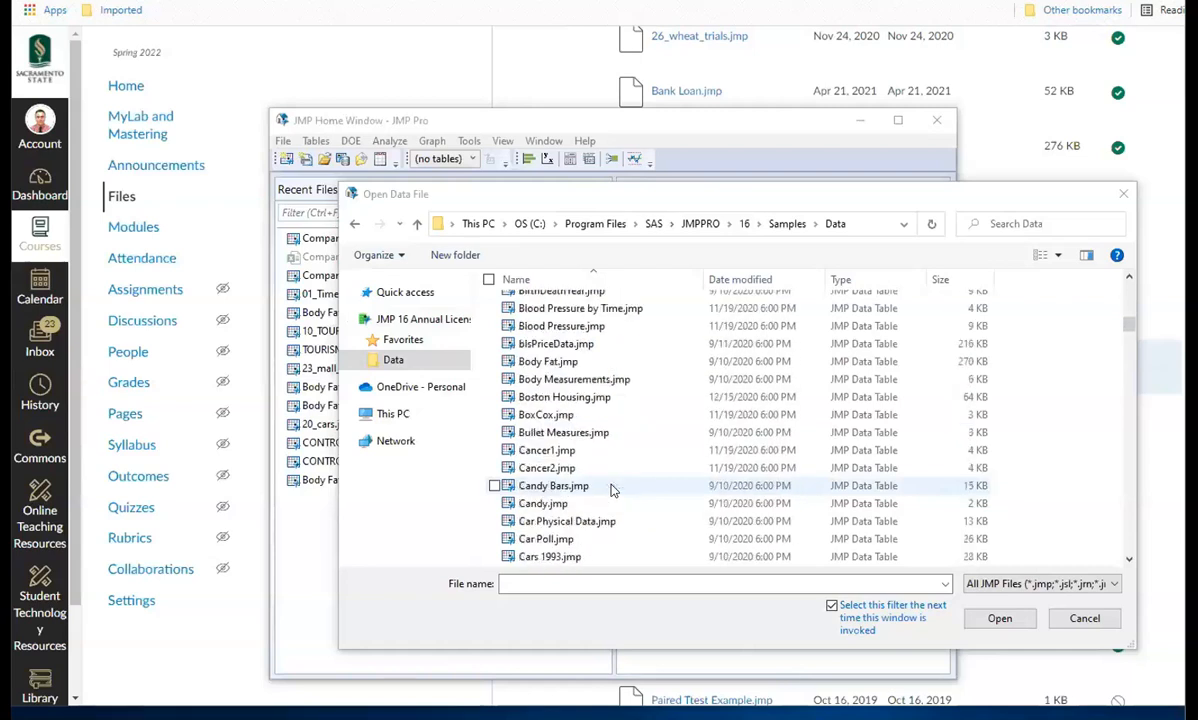
{"action": "scroll", "coordinate": [612, 488], "scroll_direction": "down", "scroll_amount": 1}
{"action": "scroll", "coordinate": [612, 488], "scroll_direction": "down", "scroll_amount": 4}
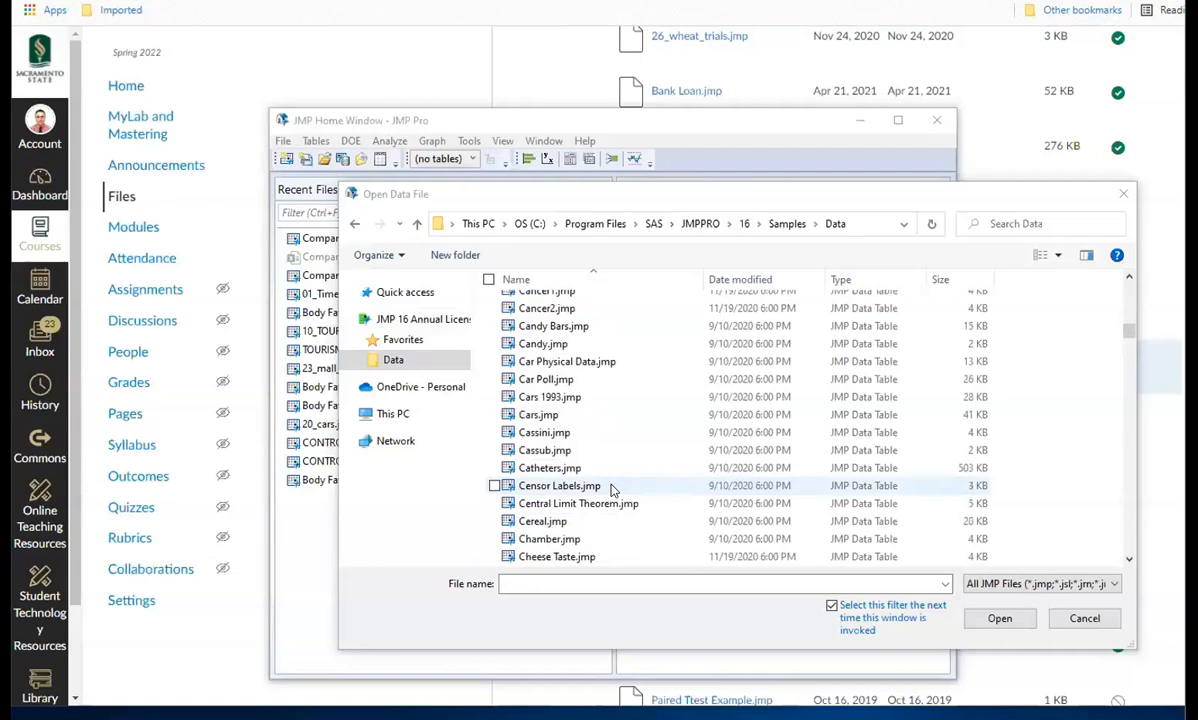
{"action": "scroll", "coordinate": [612, 488], "scroll_direction": "down", "scroll_amount": 3}
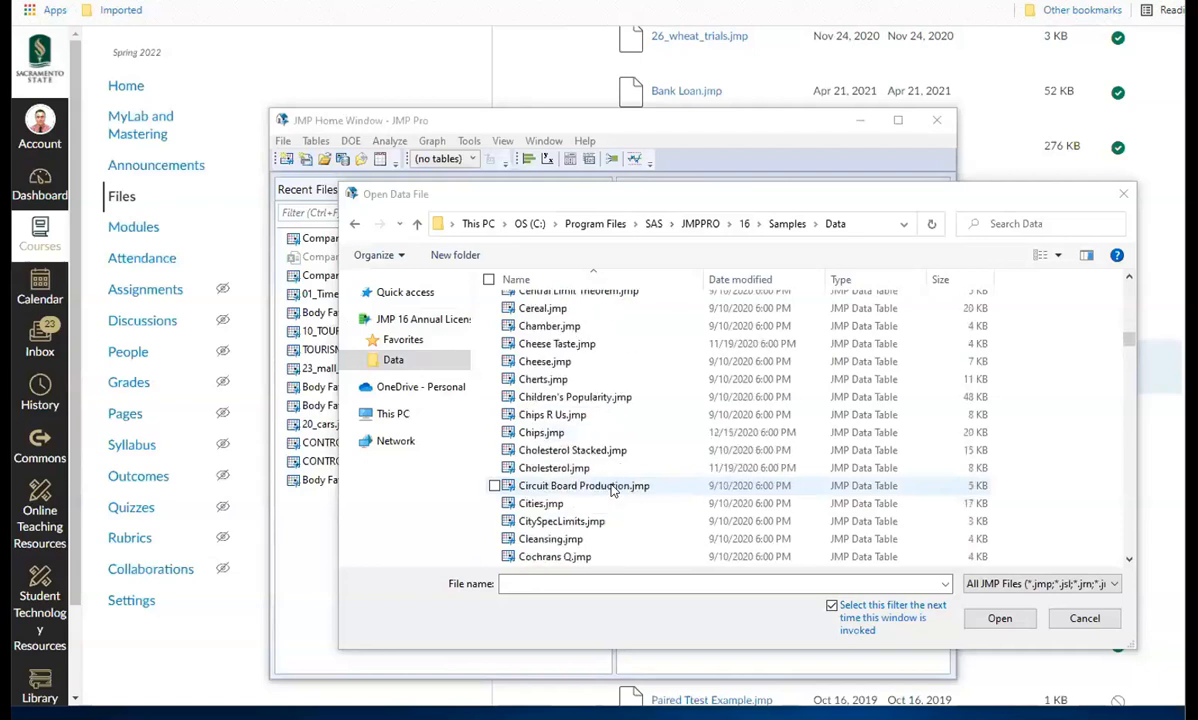
{"action": "scroll", "coordinate": [612, 489], "scroll_direction": "down", "scroll_amount": 4}
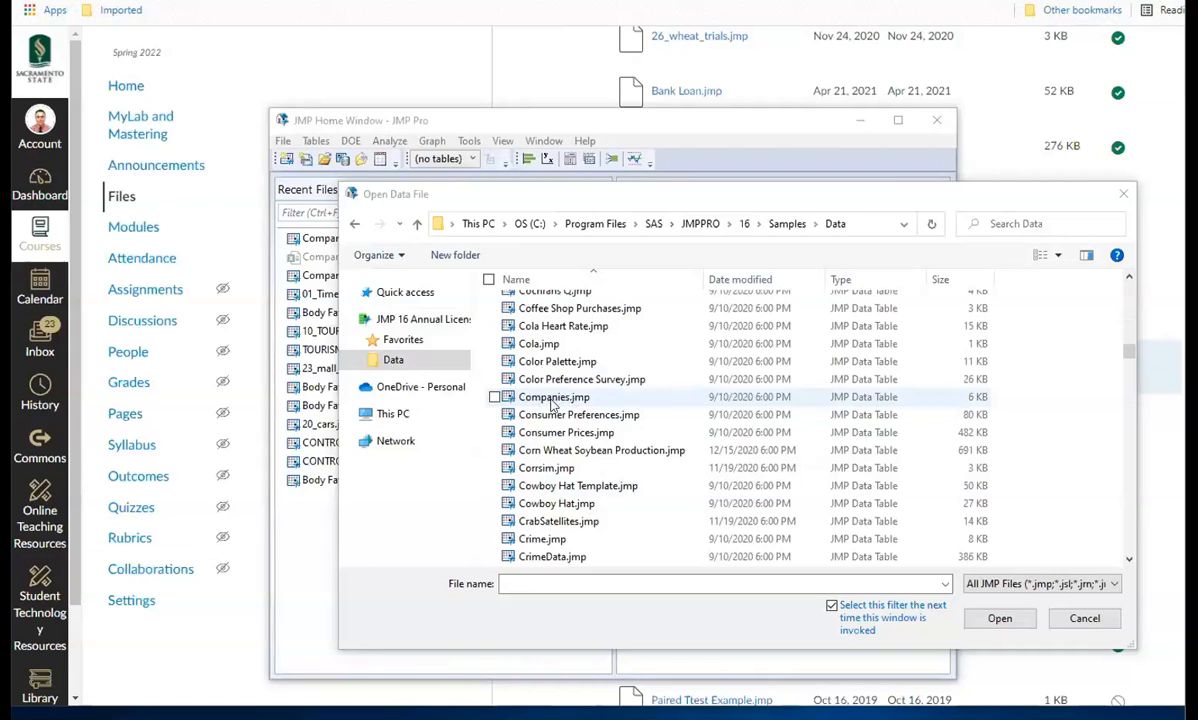
{"action": "scroll", "coordinate": [576, 402], "scroll_direction": "up", "scroll_amount": 15}
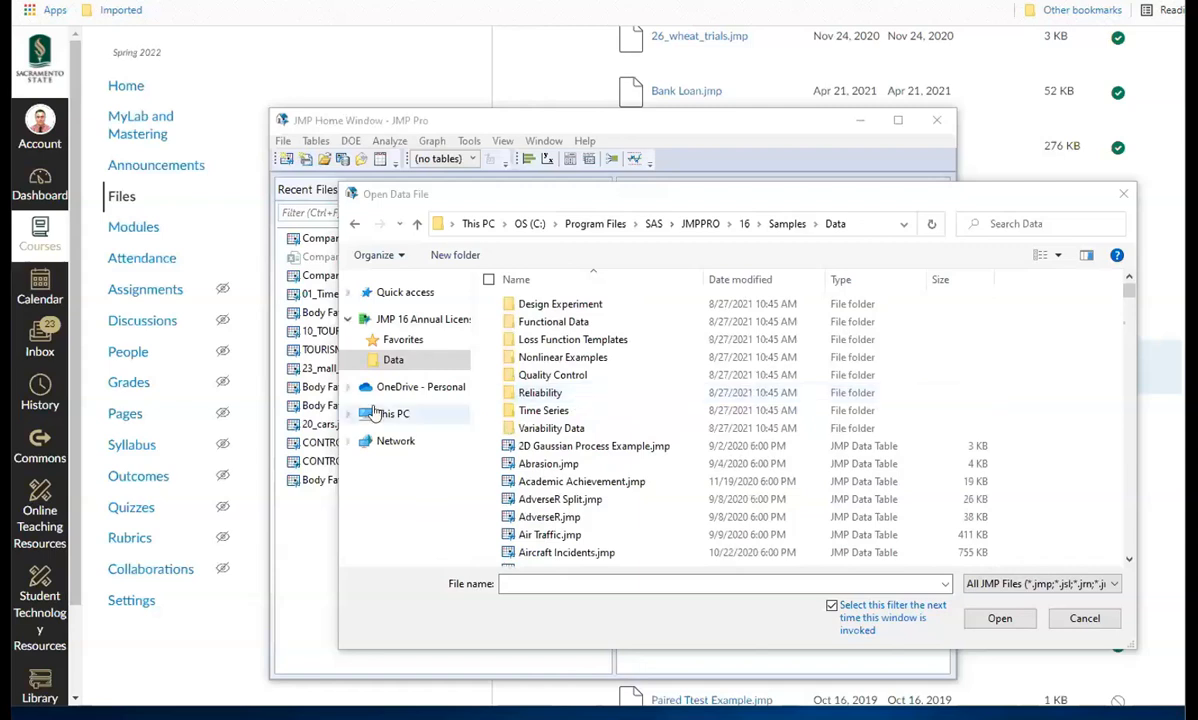
{"action": "scroll", "coordinate": [583, 505], "scroll_direction": "down", "scroll_amount": 2}
{"action": "scroll", "coordinate": [583, 507], "scroll_direction": "down", "scroll_amount": 6}
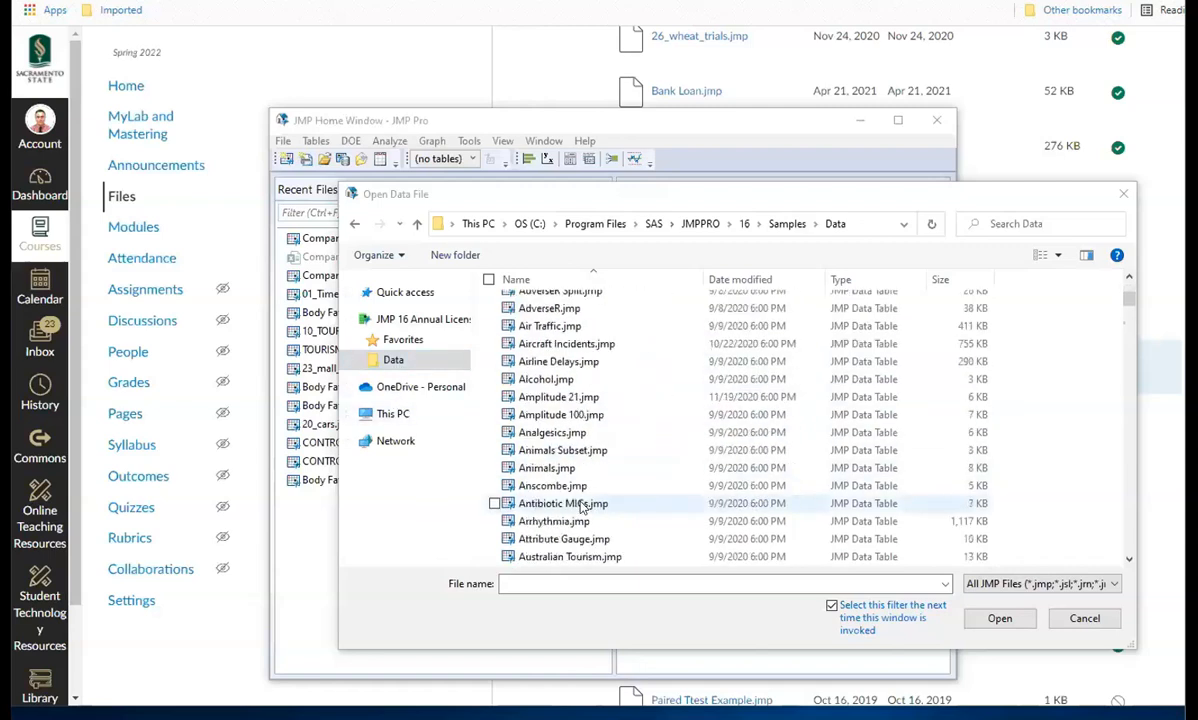
{"action": "scroll", "coordinate": [583, 507], "scroll_direction": "down", "scroll_amount": 5}
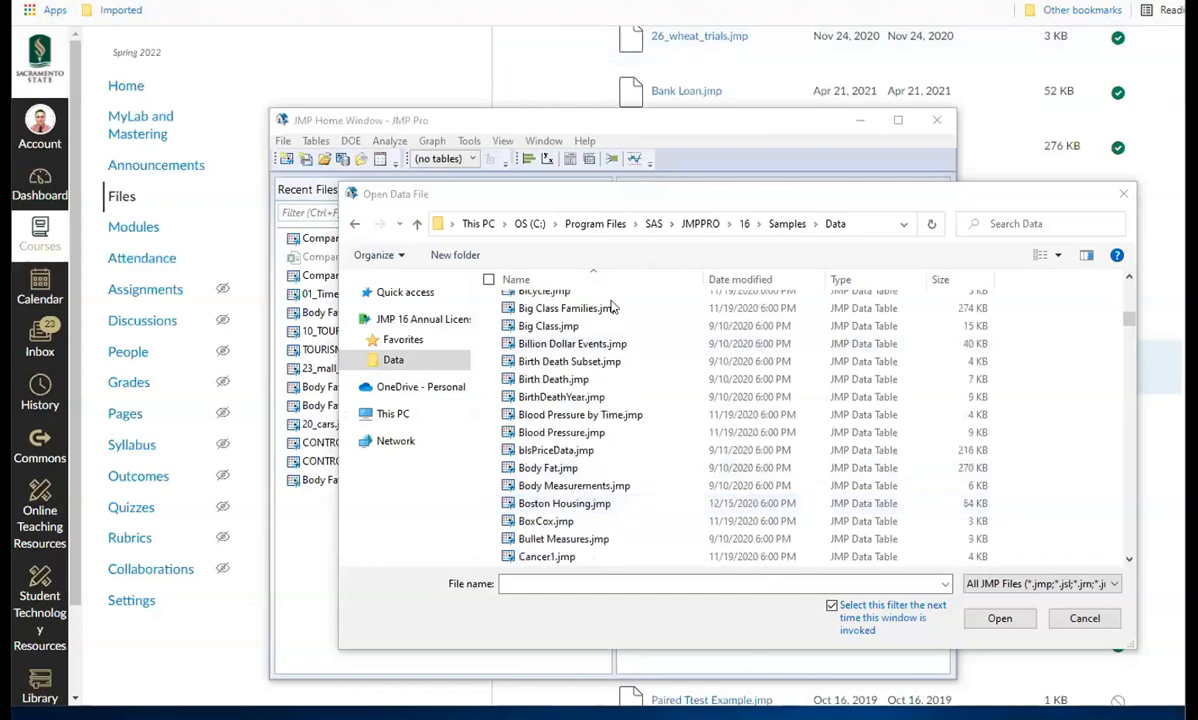
{"action": "scroll", "coordinate": [545, 527], "scroll_direction": "down", "scroll_amount": 2}
{"action": "scroll", "coordinate": [545, 527], "scroll_direction": "down", "scroll_amount": 8}
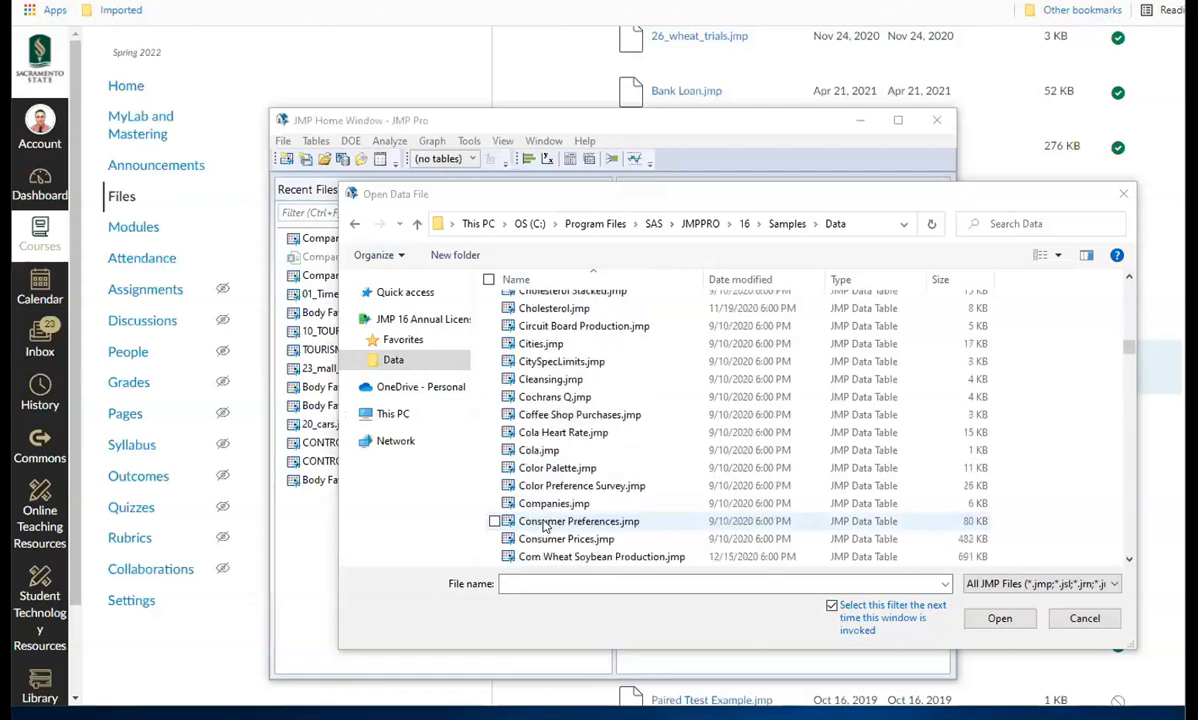
{"action": "left_click", "coordinate": [553, 505]}
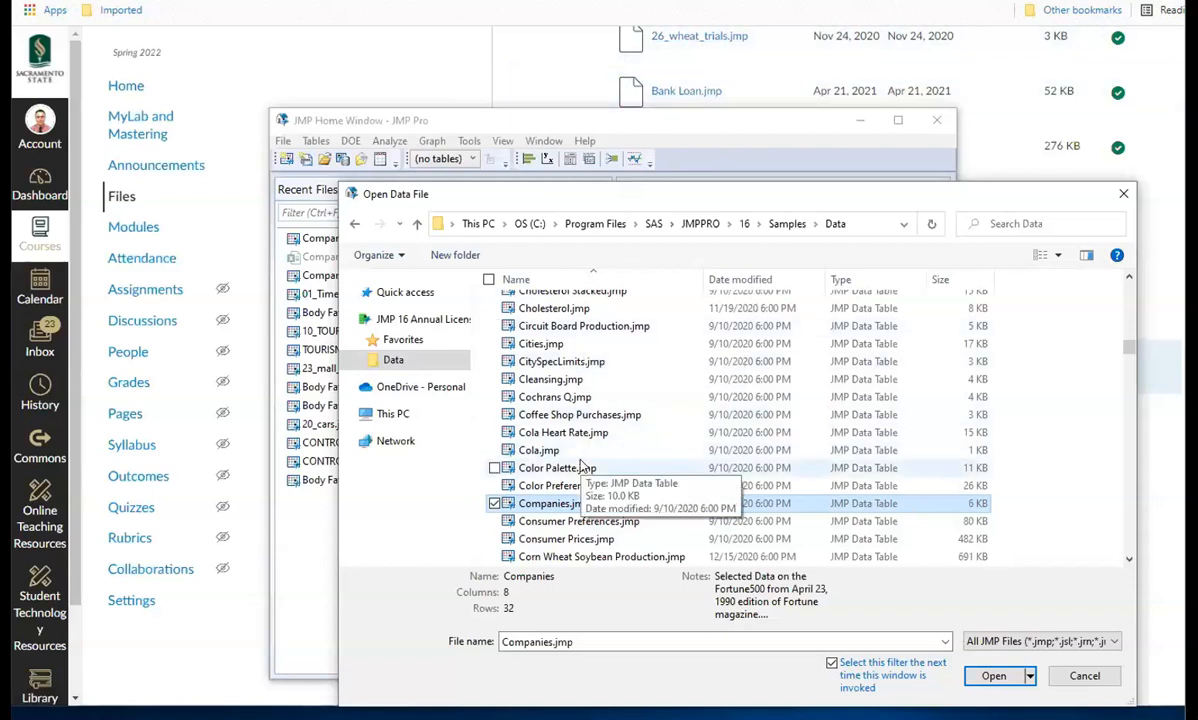
{"action": "double_click", "coordinate": [548, 504]}
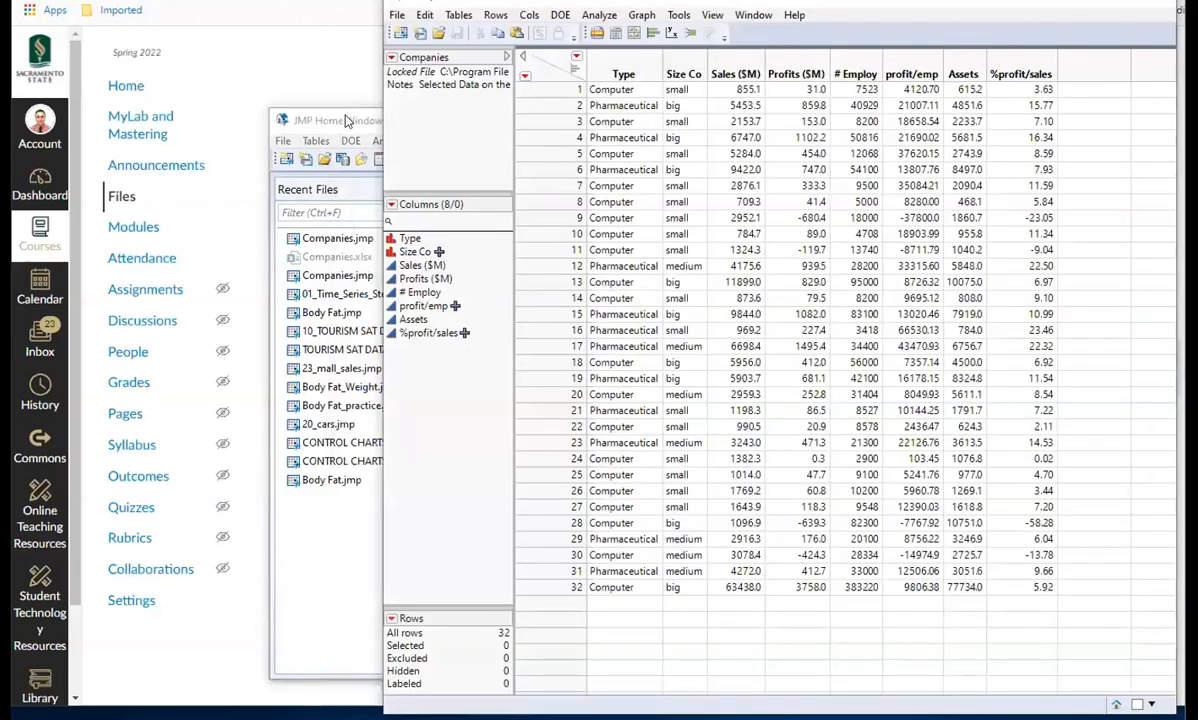
Minimize the JMP Home Window and reposition the Companies data table window
{"action": "left_click", "coordinate": [347, 121]}
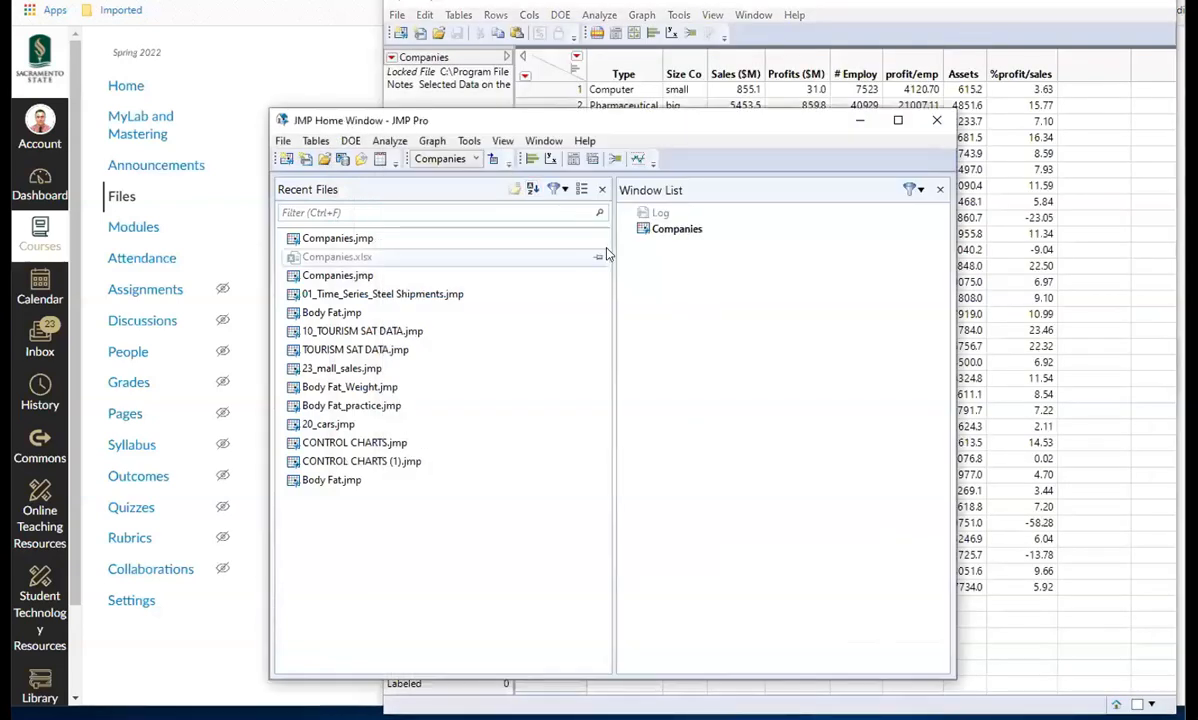
{"action": "left_click", "coordinate": [857, 123]}
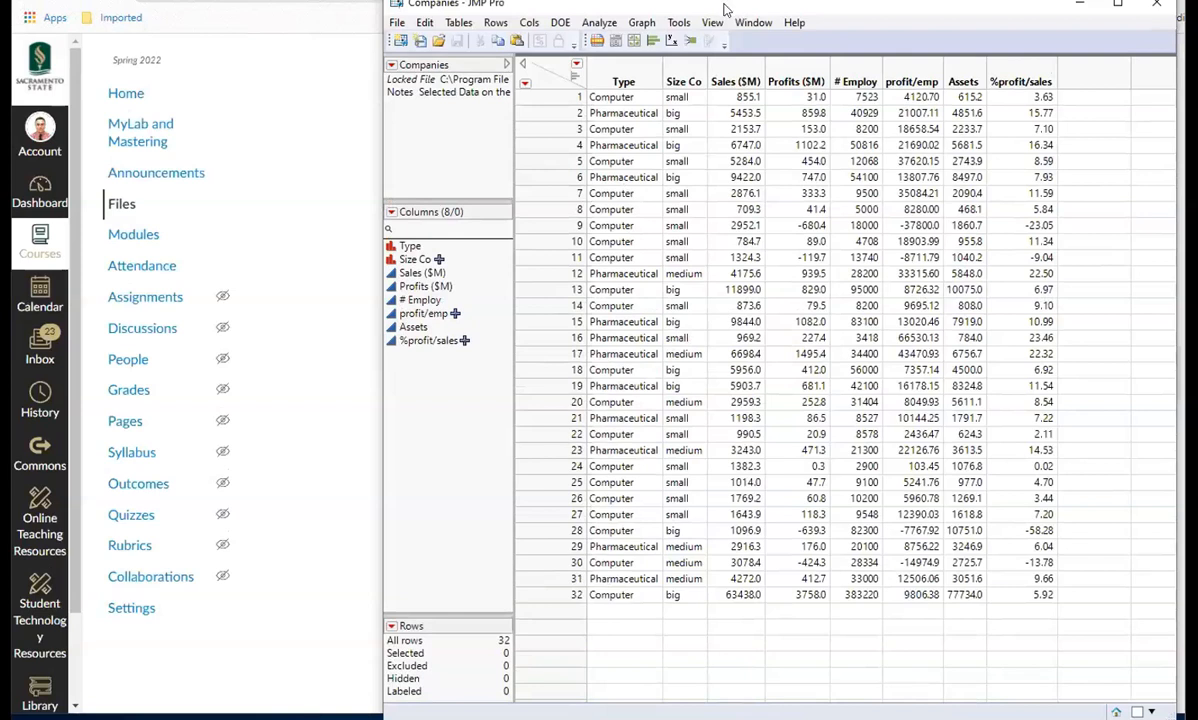
{"action": "left_click_drag", "start_coordinate": [645, 12], "coordinate": [455, 31]}
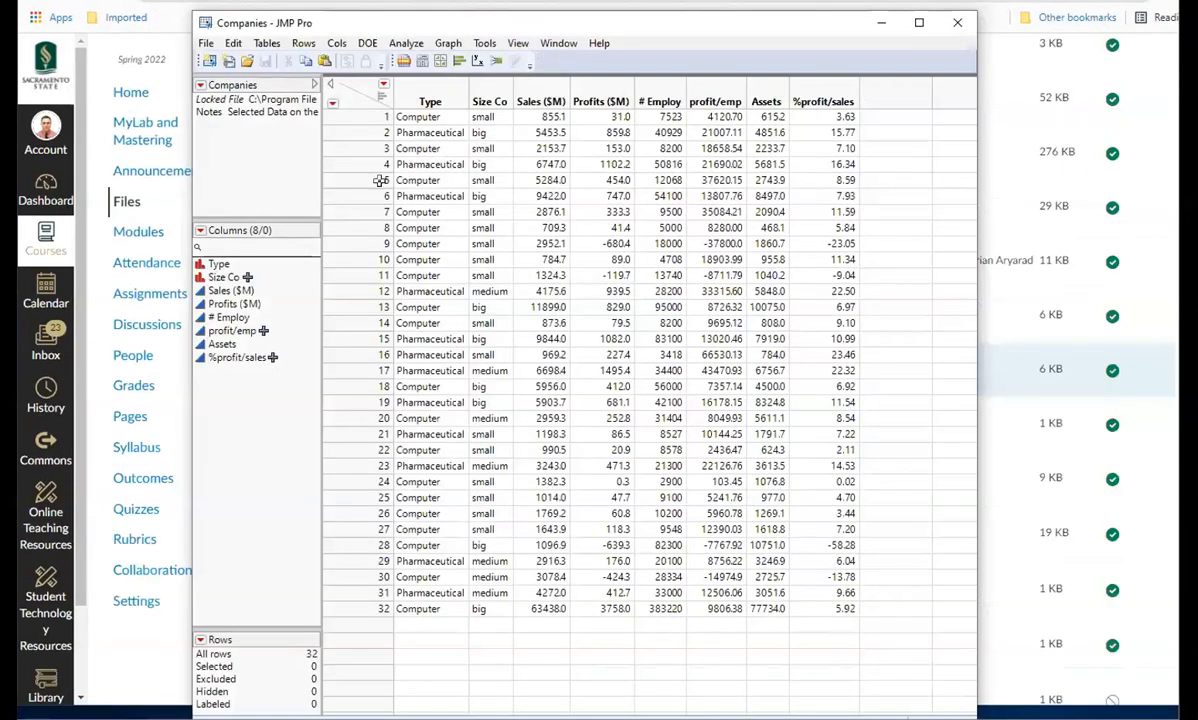
Highlight the categorical columns Type and Size Co in the Companies table, both together and individually
{"action": "left_click", "coordinate": [428, 92]}
{"action": "left_click", "coordinate": [479, 92], "text": "shift"}
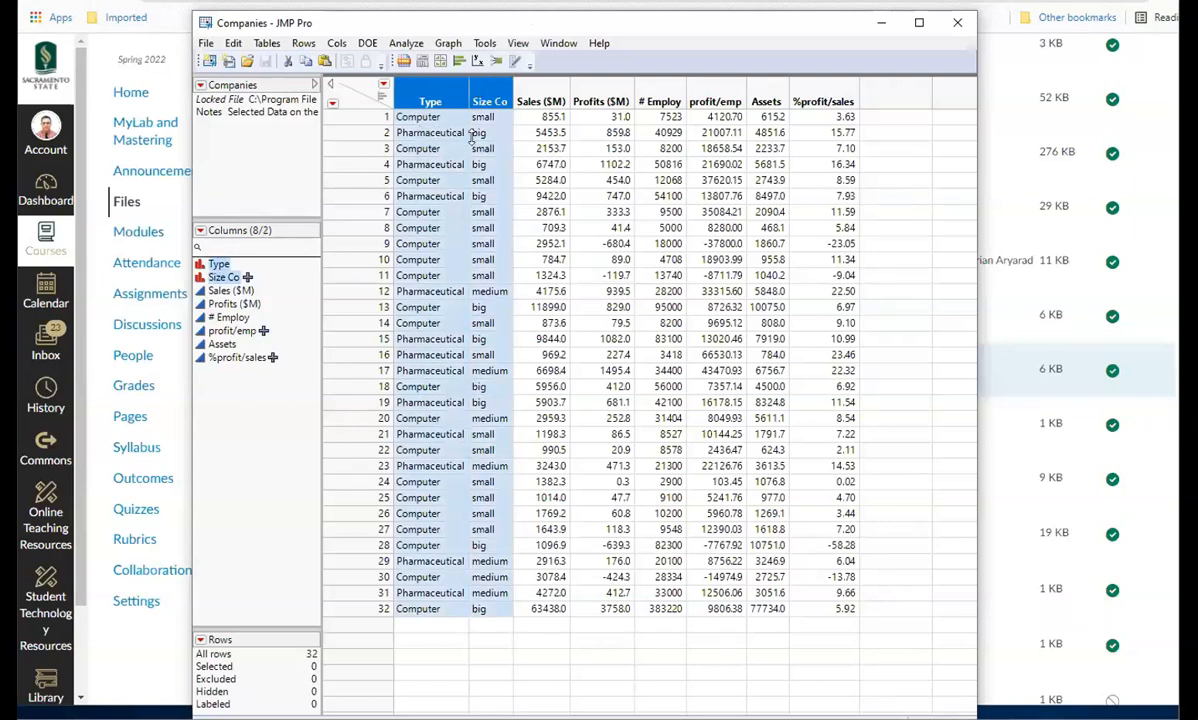
{"action": "left_click", "coordinate": [421, 92]}
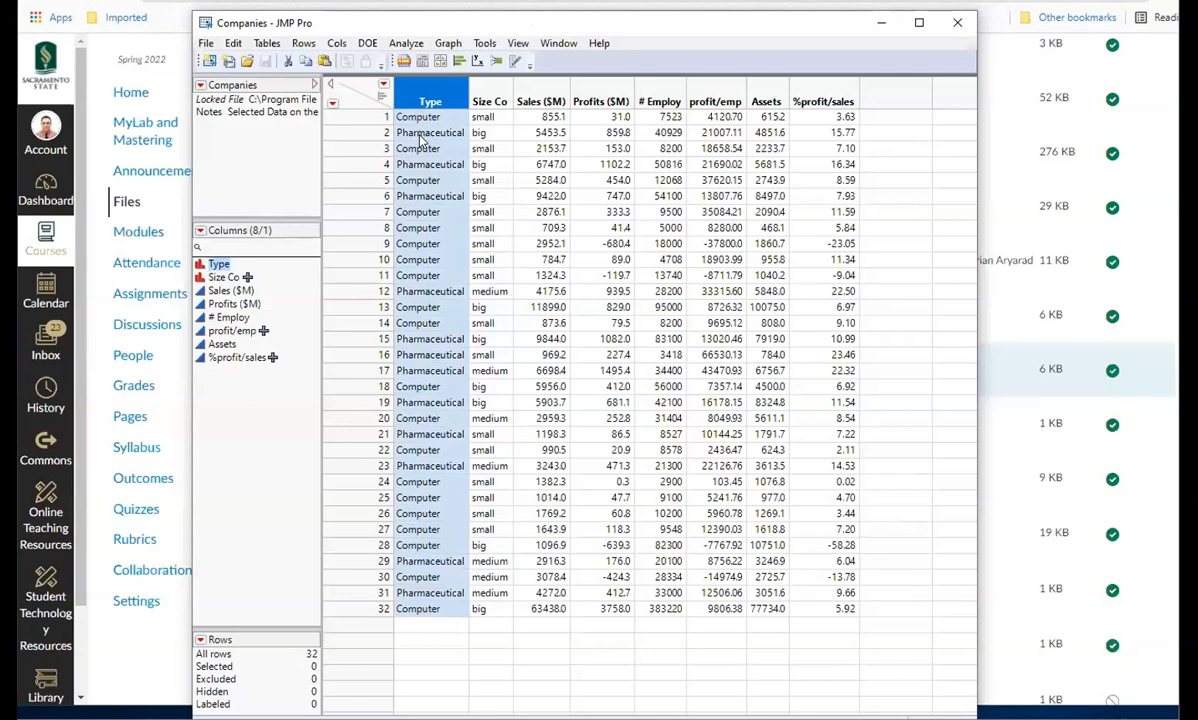
{"action": "left_click", "coordinate": [491, 92]}
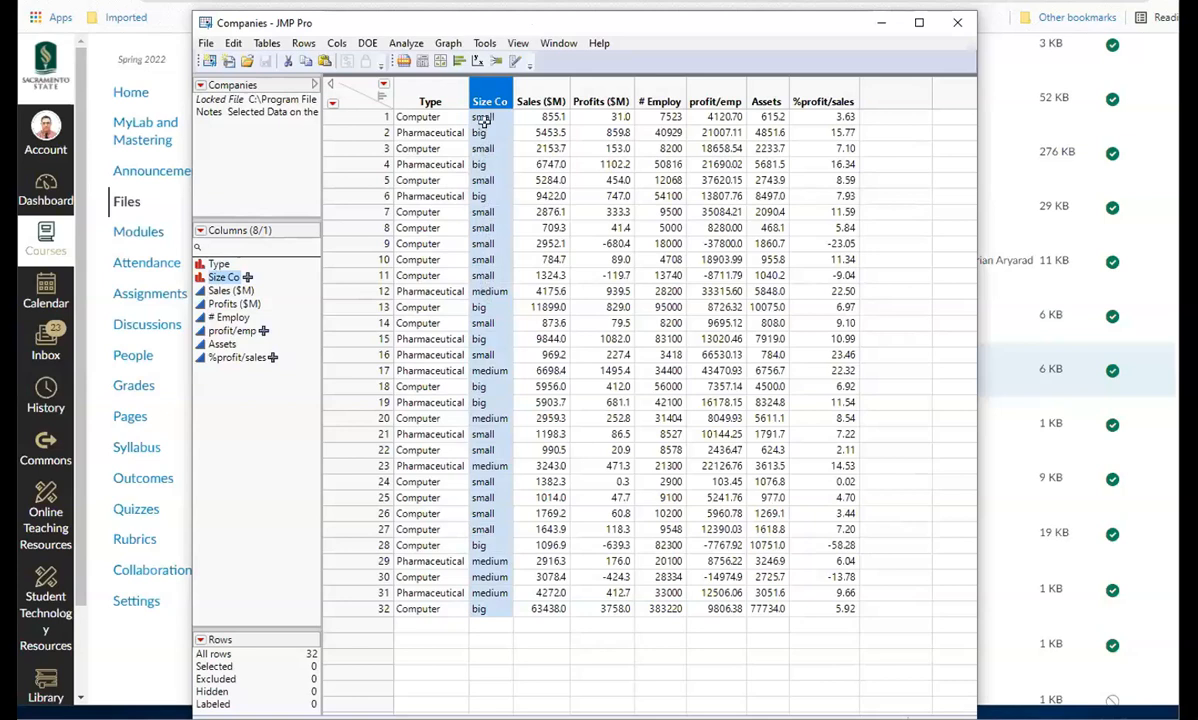
{"action": "left_click", "coordinate": [433, 96], "text": "ctrl"}
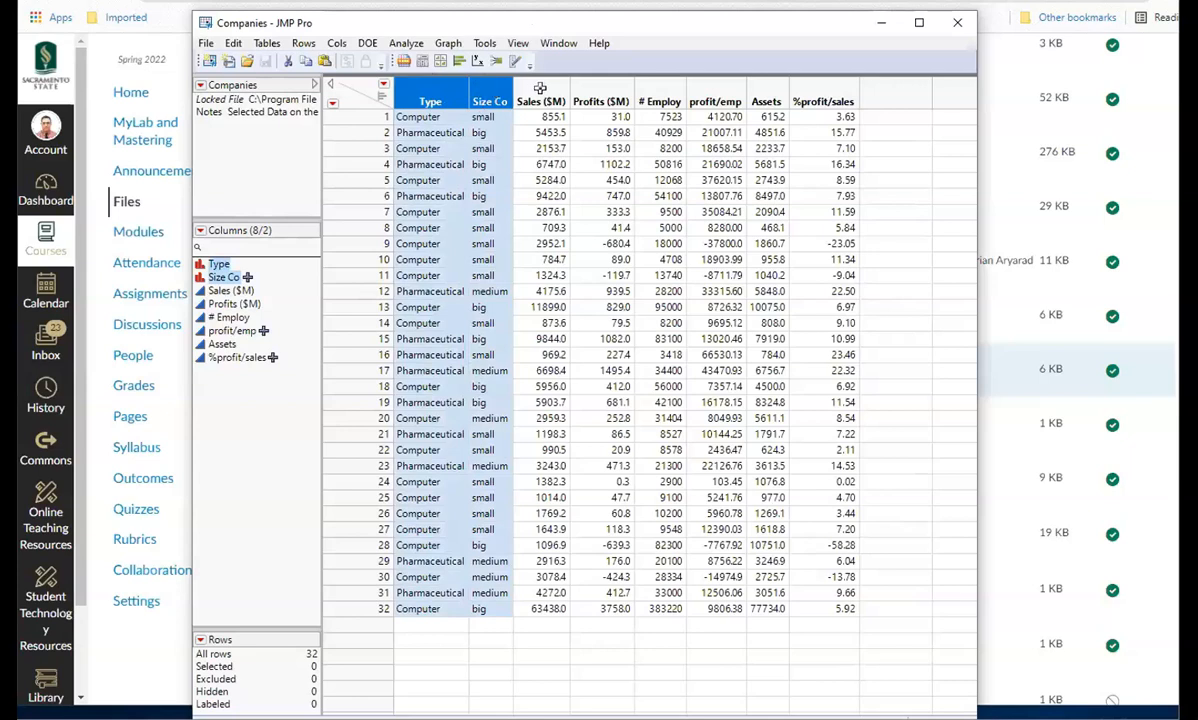
Highlight the numeric columns from Sales ($M) to %profit/sales, followed by the Type and Size Co columns for comparison
{"action": "left_click_drag", "start_coordinate": [540, 88], "coordinate": [812, 112]}
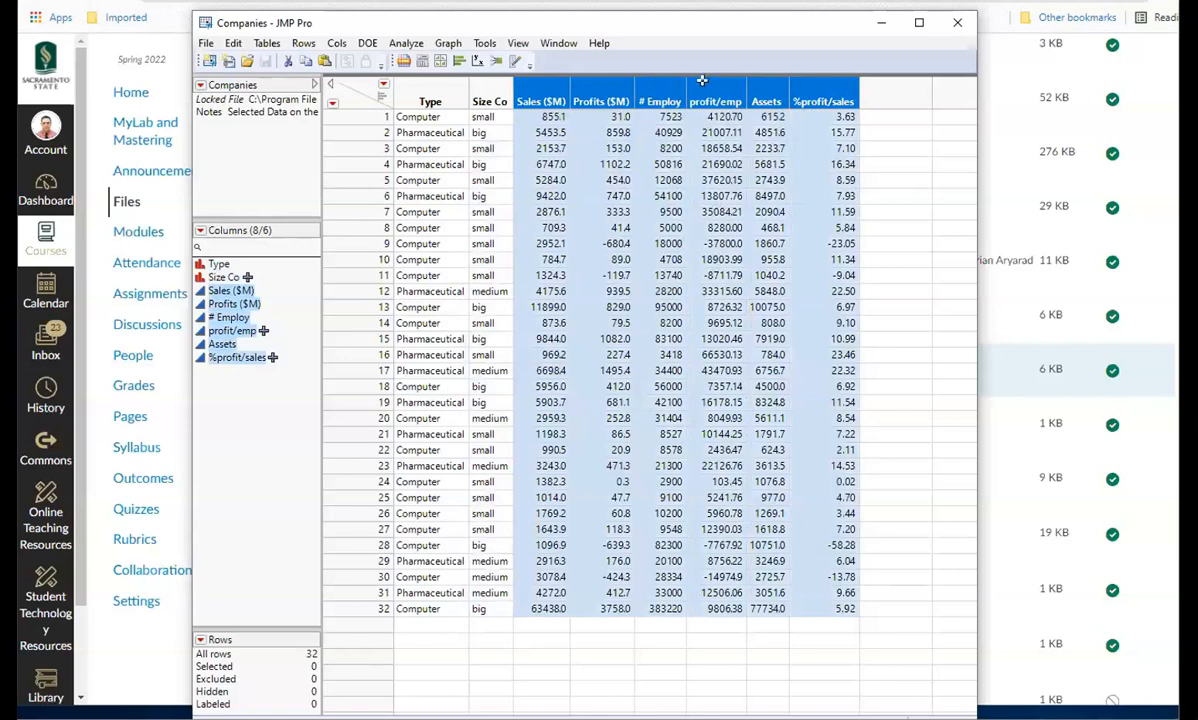
{"action": "left_click_drag", "start_coordinate": [416, 84], "coordinate": [470, 92]}
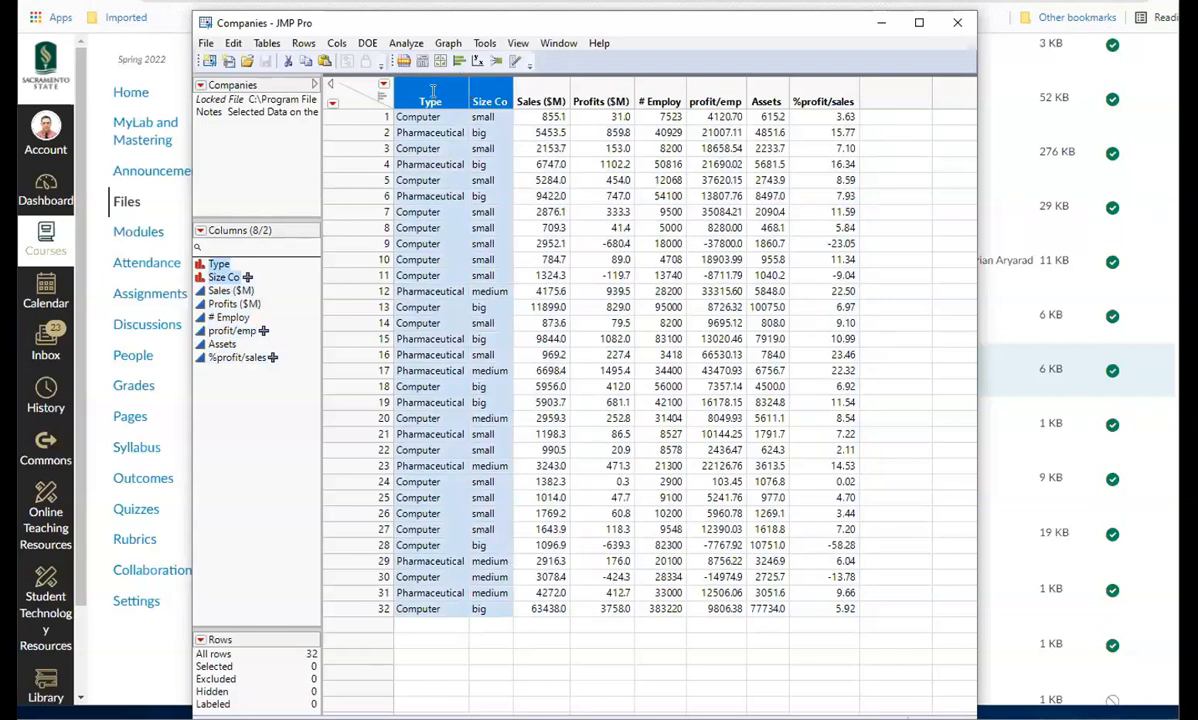
{"action": "left_click", "coordinate": [432, 91]}
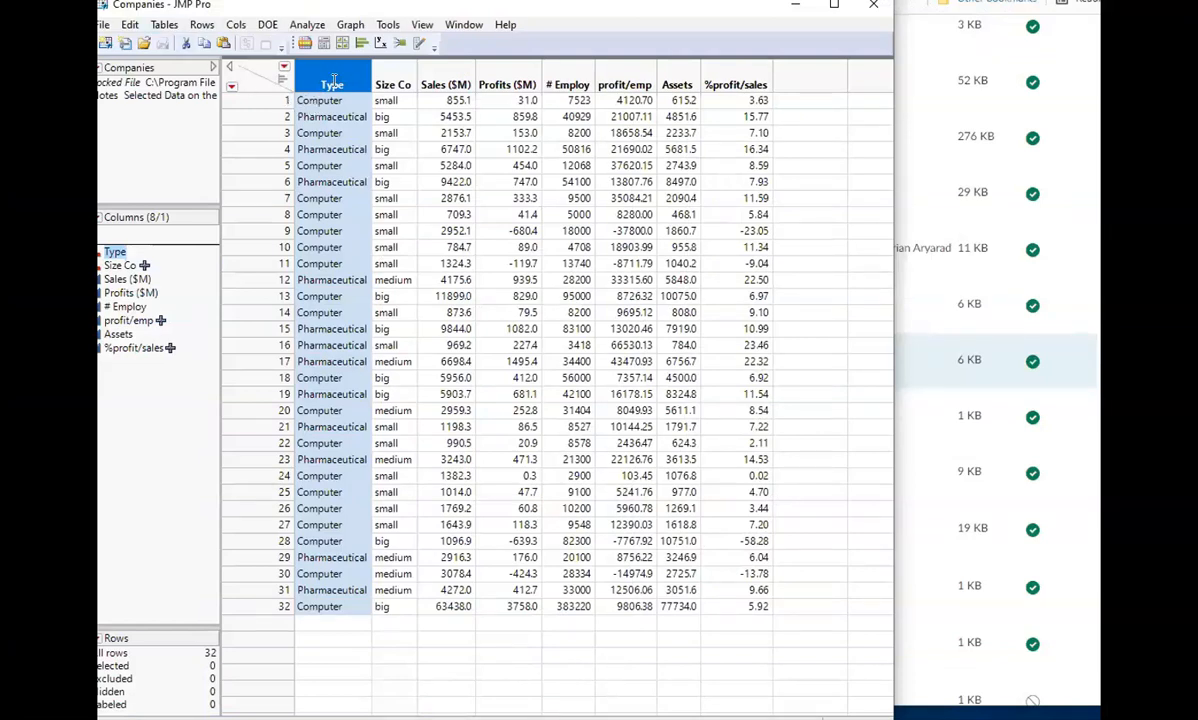
{"action": "left_click", "coordinate": [389, 72]}
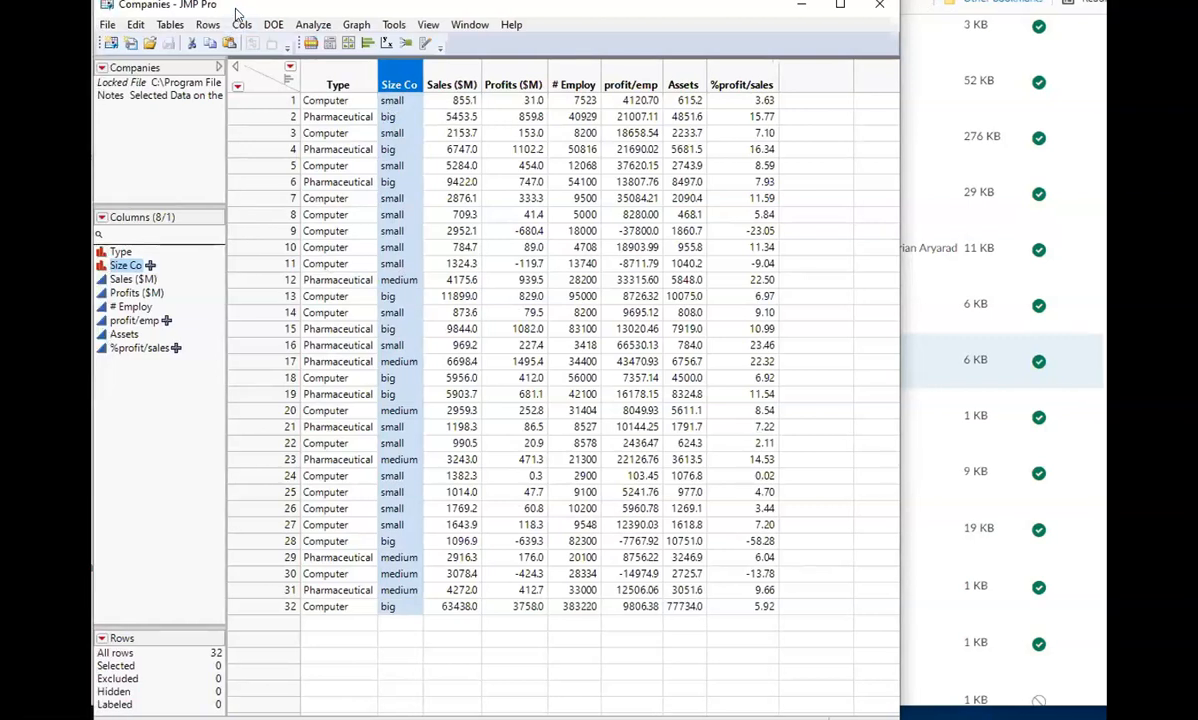
Reposition the Companies table window and examine the available analysis and graph commands
{"action": "left_click_drag", "start_coordinate": [268, 20], "coordinate": [352, 42]}
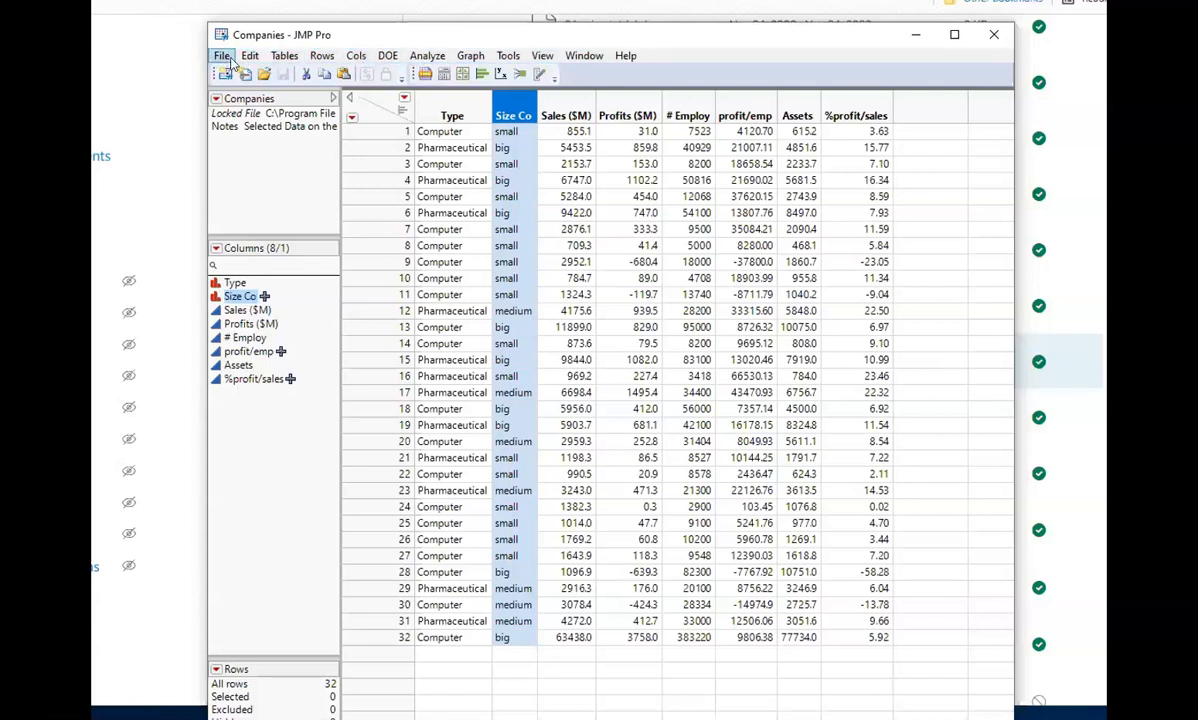
{"action": "left_click", "coordinate": [418, 55]}
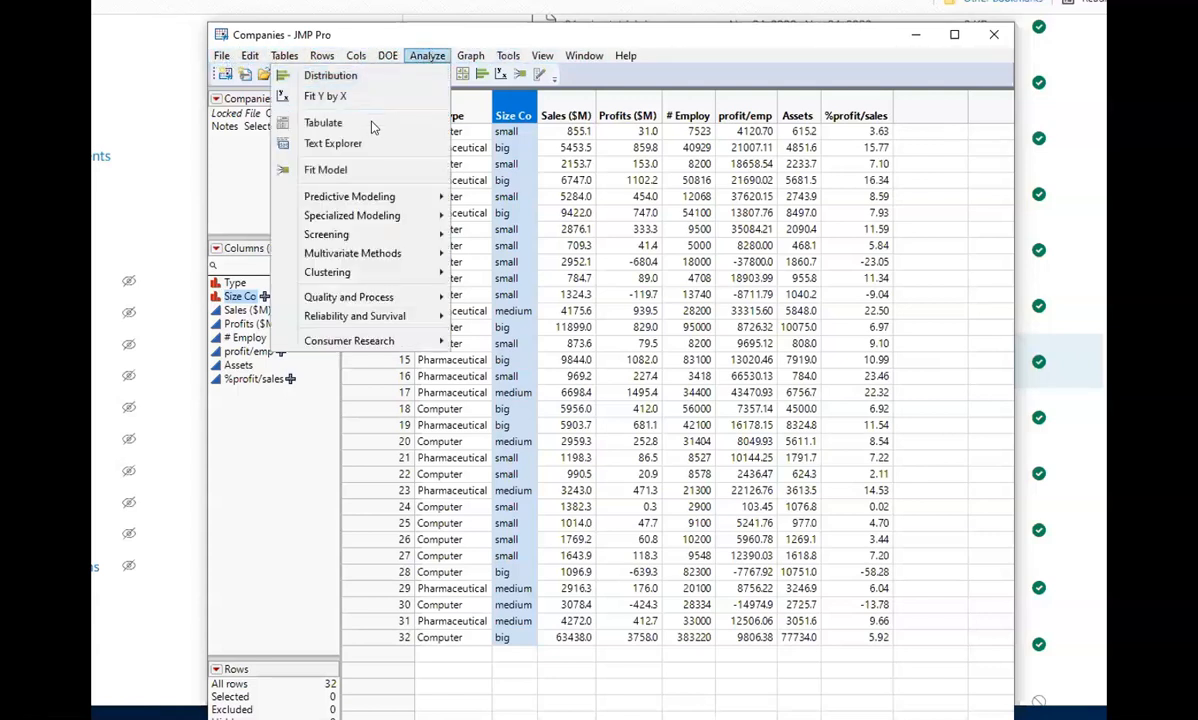
{"action": "mouse_move", "coordinate": [478, 57]}
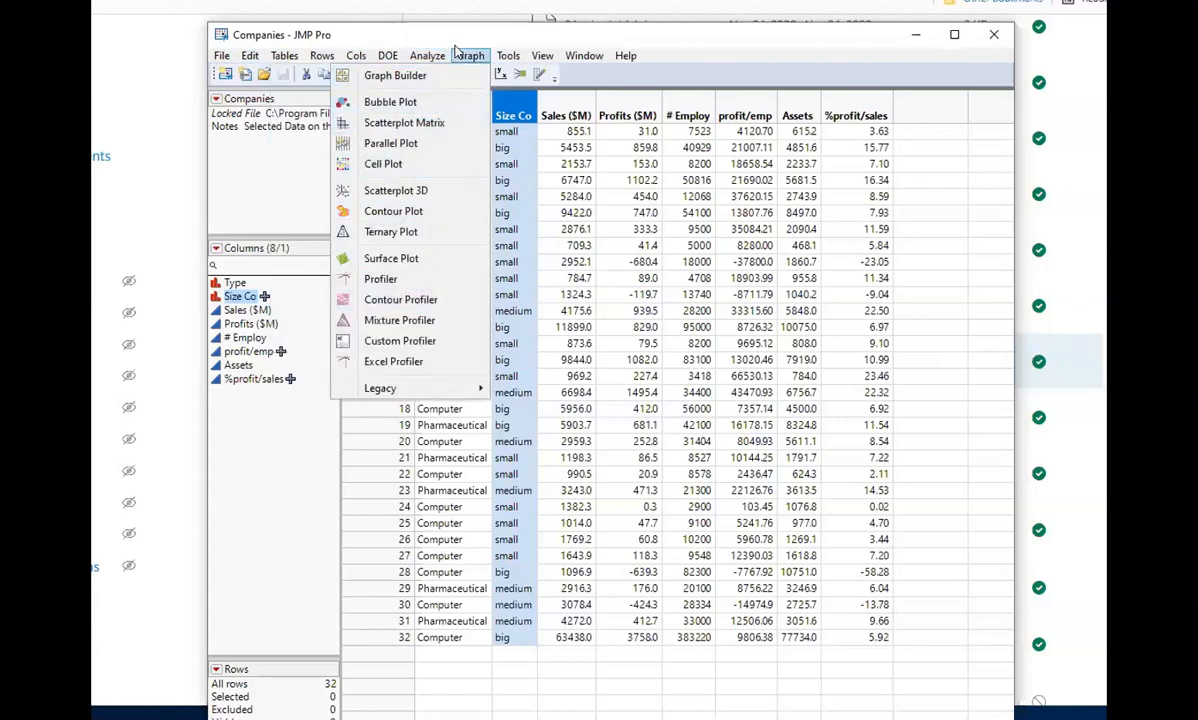
{"action": "mouse_move", "coordinate": [221, 57]}
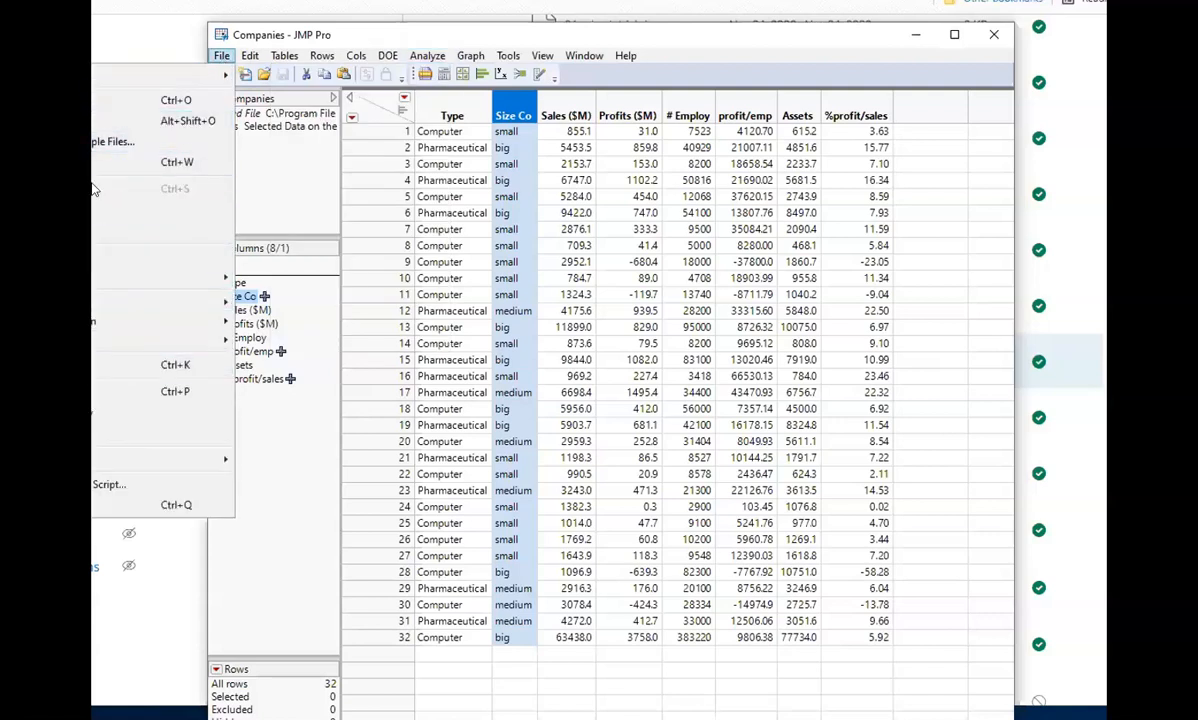
{"action": "left_click", "coordinate": [404, 98]}
{"action": "left_click", "coordinate": [514, 39]}
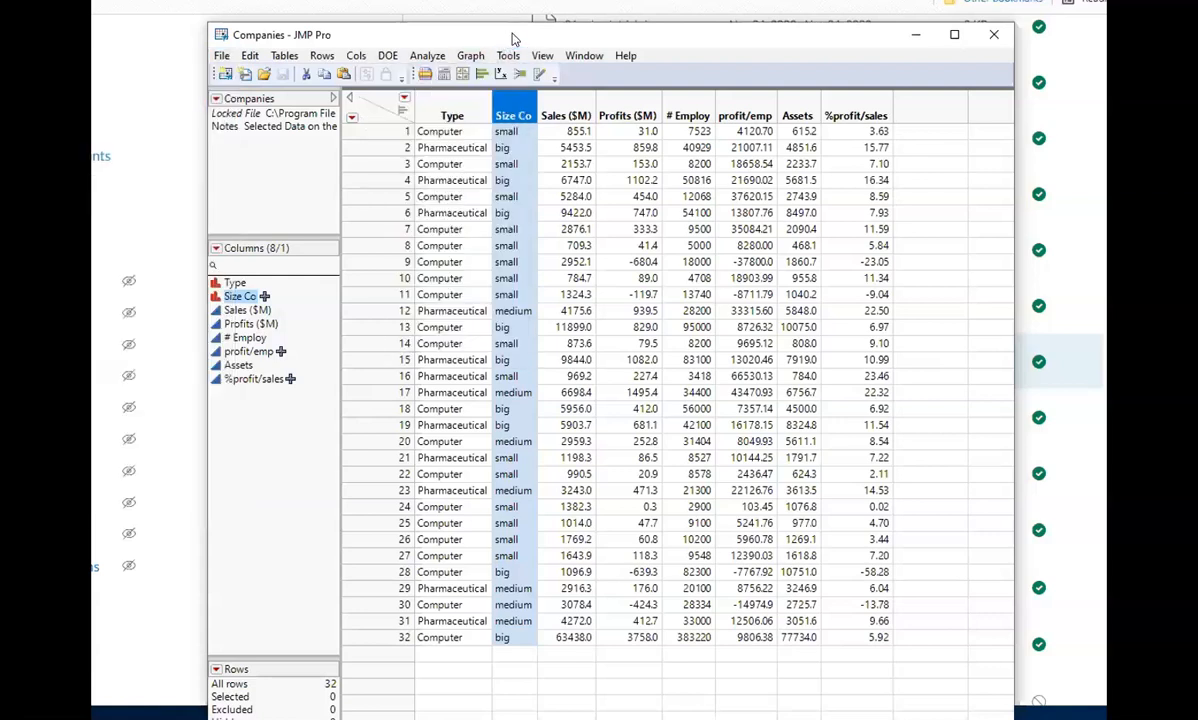
{"action": "left_click_drag", "start_coordinate": [493, 36], "coordinate": [570, 25]}
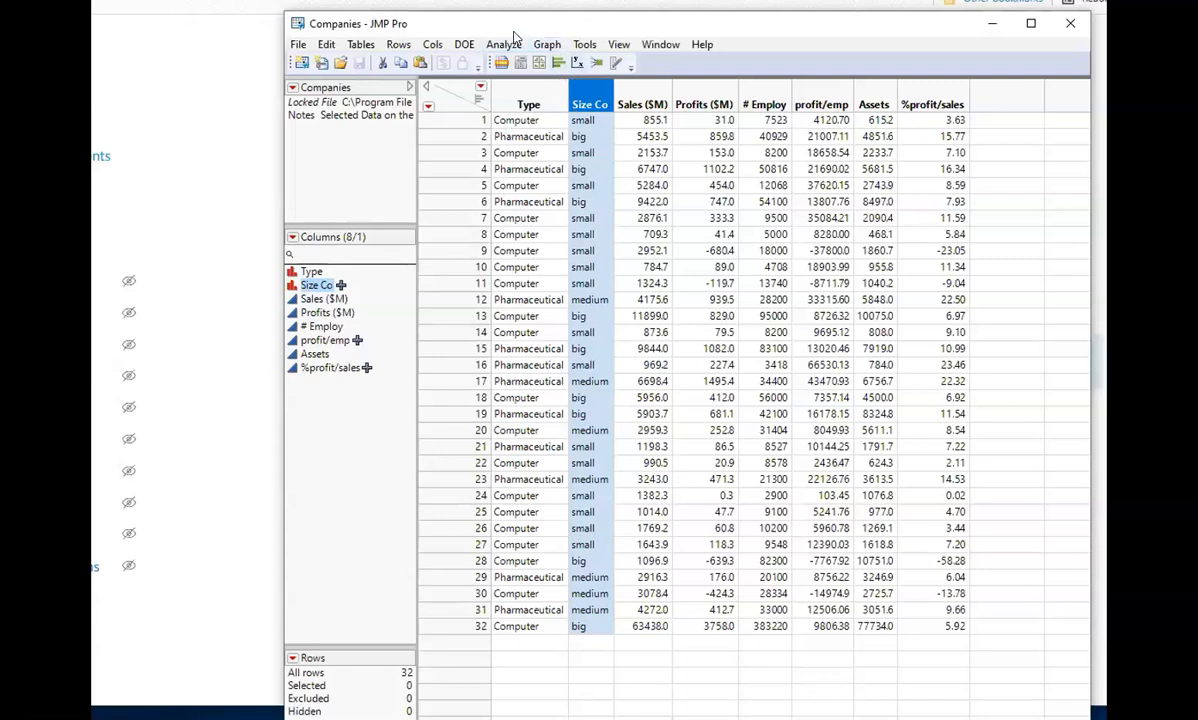
{"action": "left_click_drag", "start_coordinate": [514, 35], "coordinate": [458, 32]}
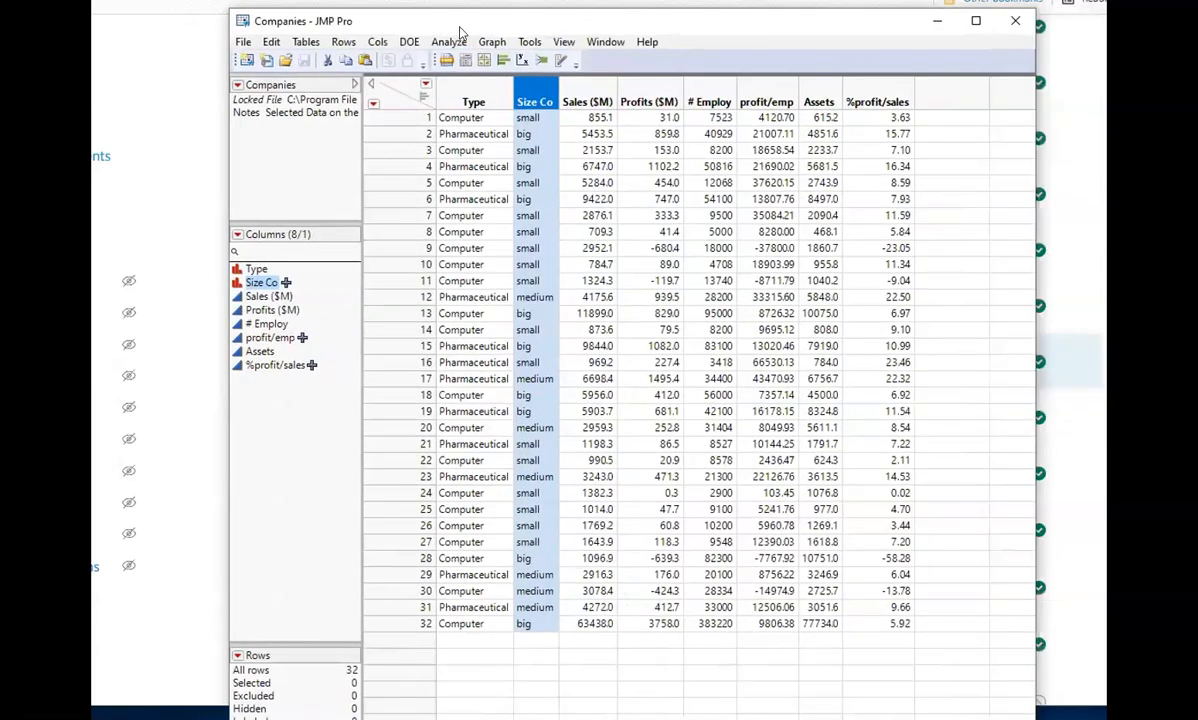
Highlight the numeric columns from Sales ($M) to %profit/sales and open the Distribution setup
{"action": "left_click", "coordinate": [442, 92]}
{"action": "left_click_drag", "start_coordinate": [511, 95], "coordinate": [848, 91]}
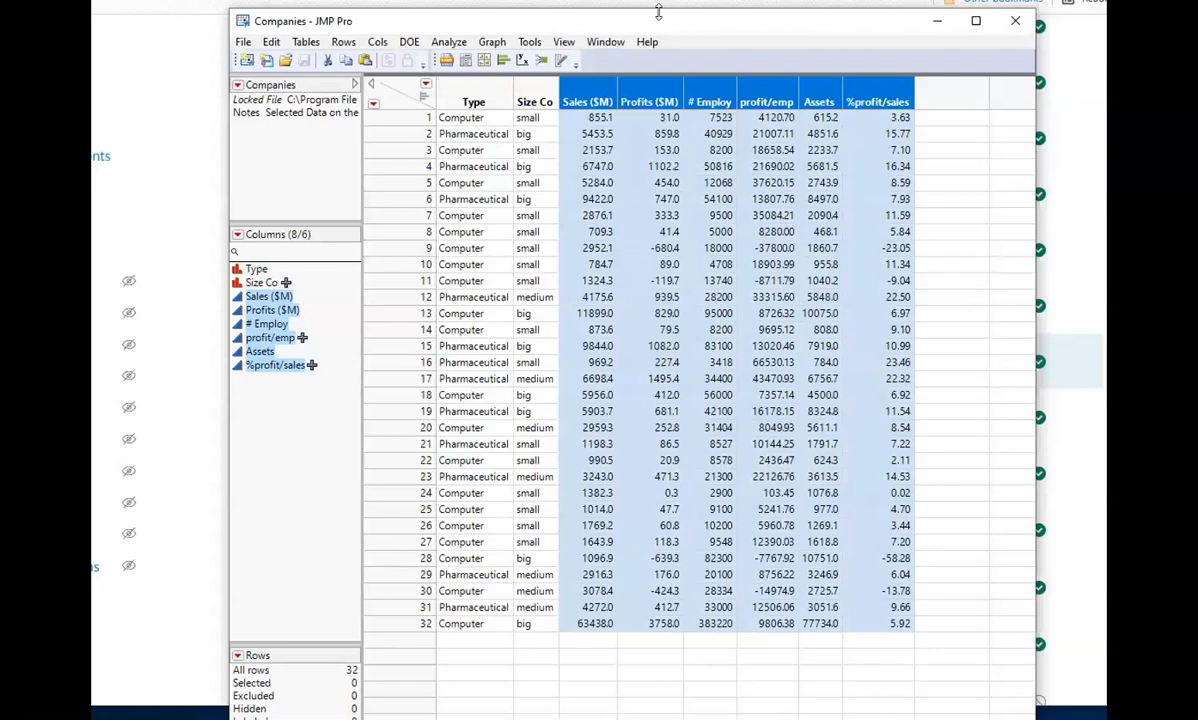
{"action": "left_click", "coordinate": [450, 43]}
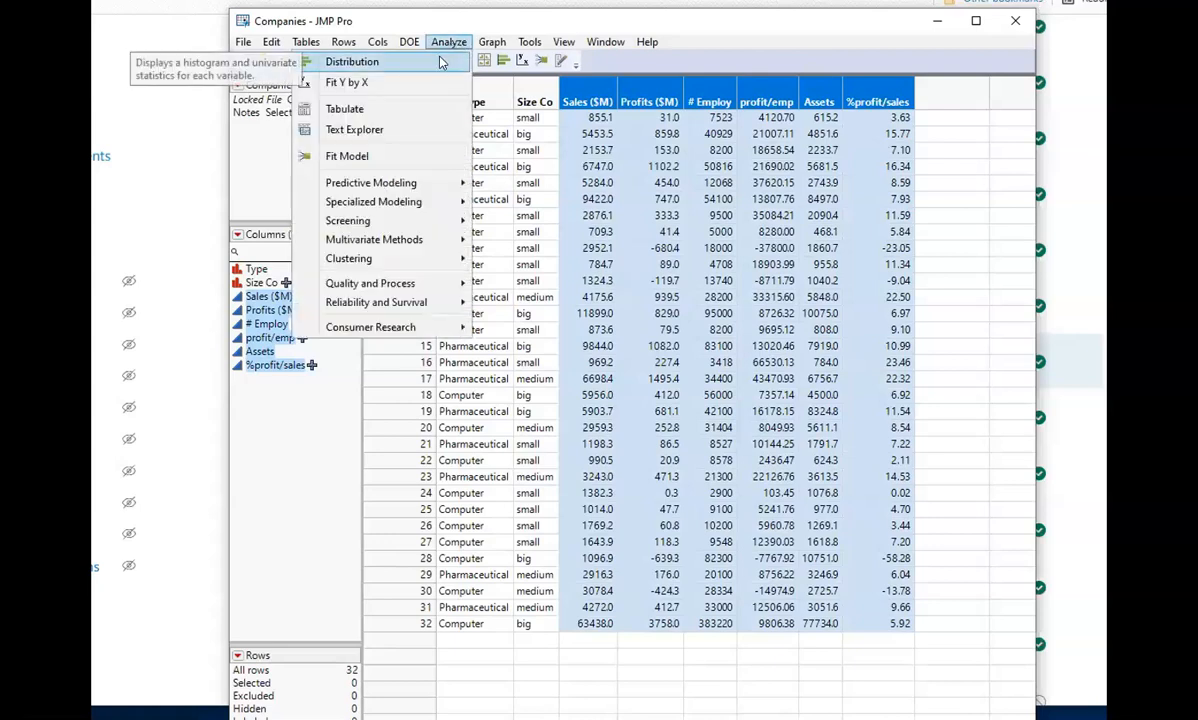
{"action": "left_click", "coordinate": [412, 58]}
{"action": "left_click_drag", "start_coordinate": [397, 55], "coordinate": [630, 80]}
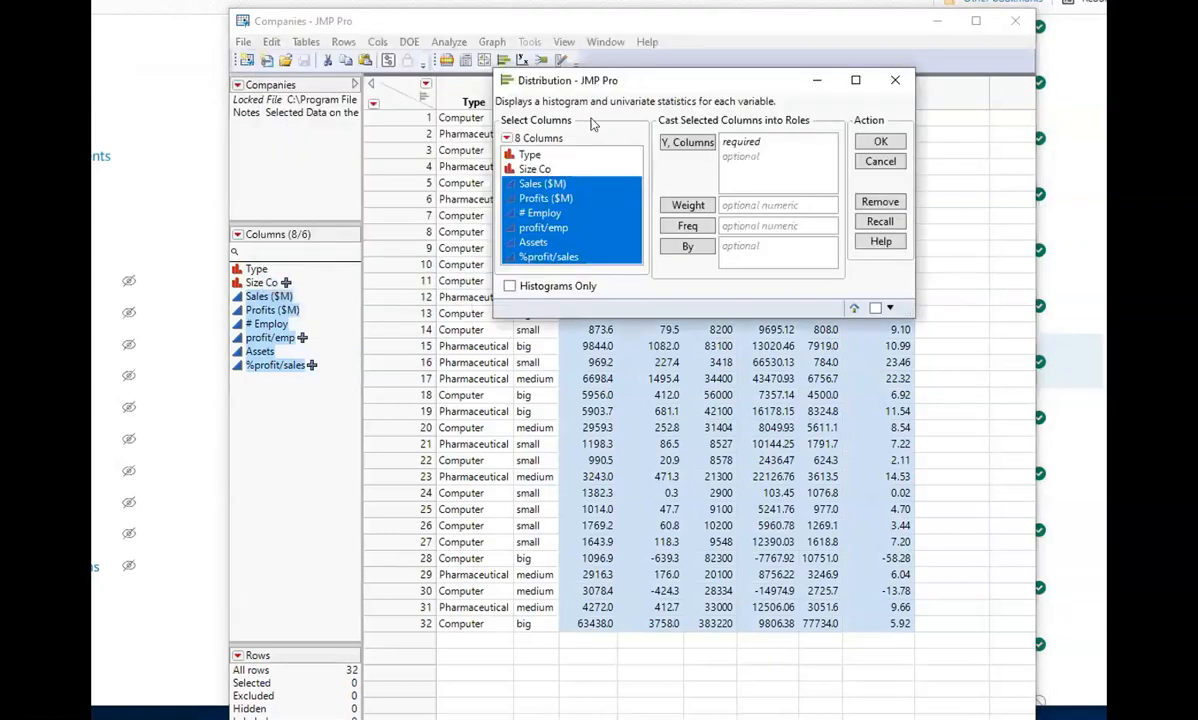
Select Sales ($M) and Profits ($M) together among the available Distribution columns
{"action": "left_click", "coordinate": [510, 184]}
{"action": "left_click", "coordinate": [541, 200]}
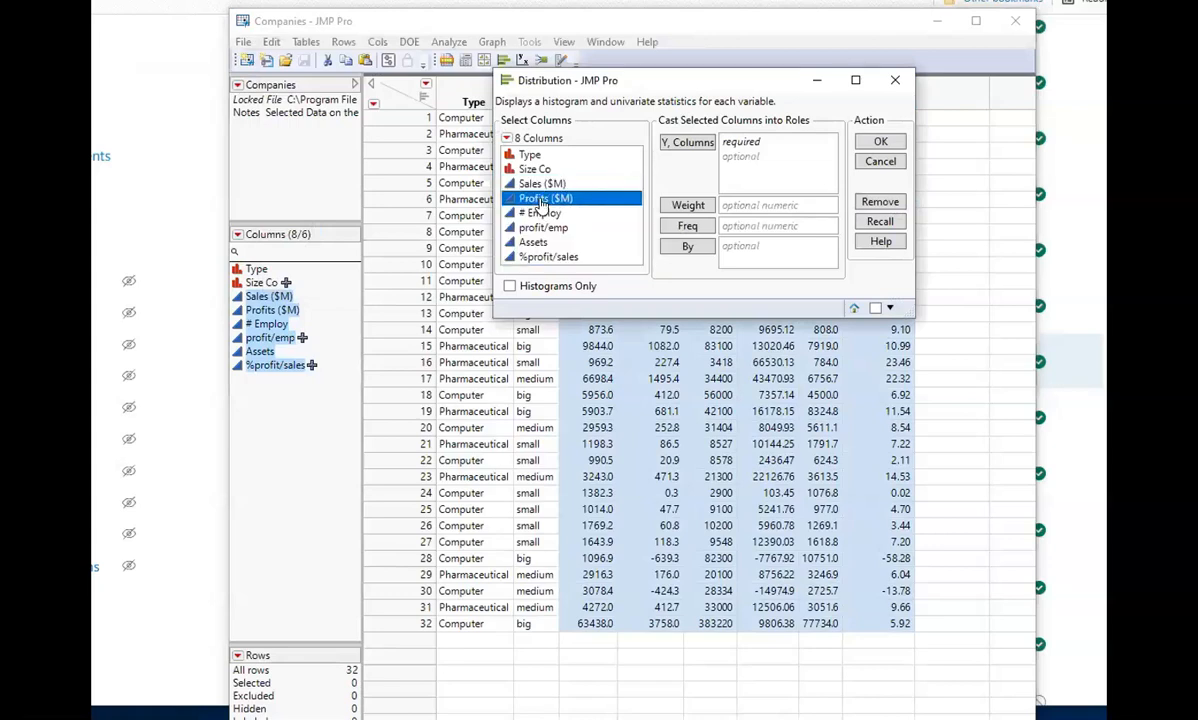
{"action": "left_click", "coordinate": [543, 186], "text": "ctrl"}
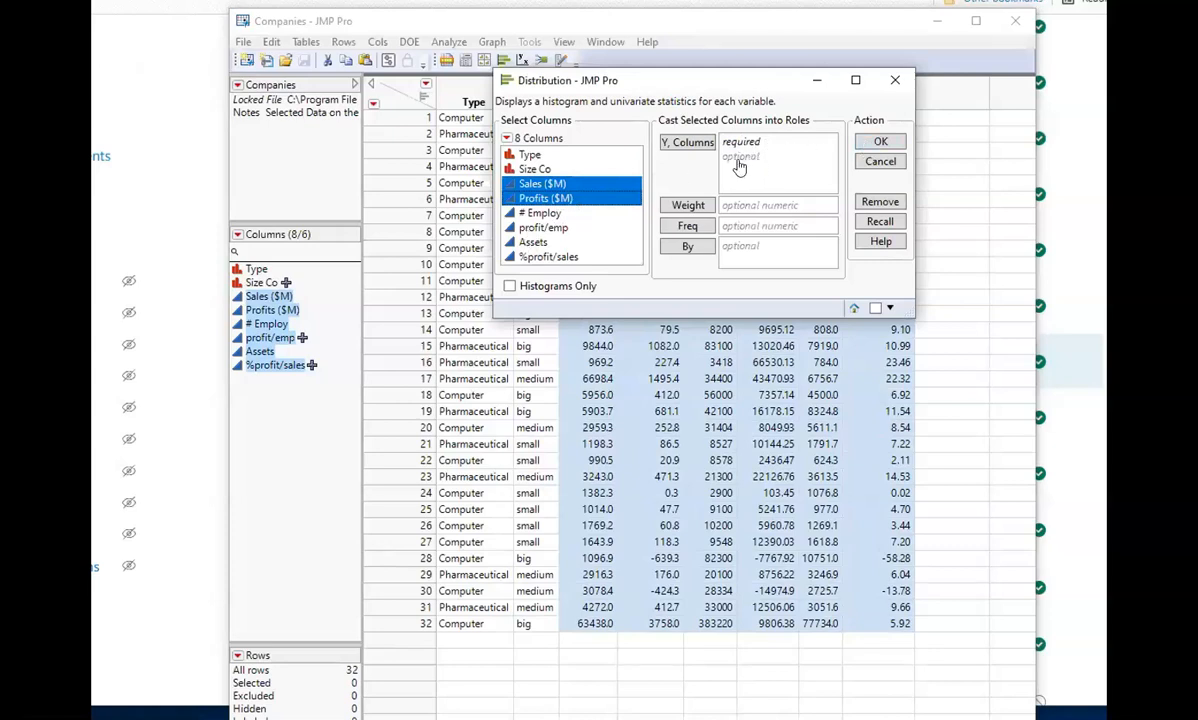
Assign # Employ to the Y, Columns role and run the distribution analysis
{"action": "left_click", "coordinate": [538, 214]}
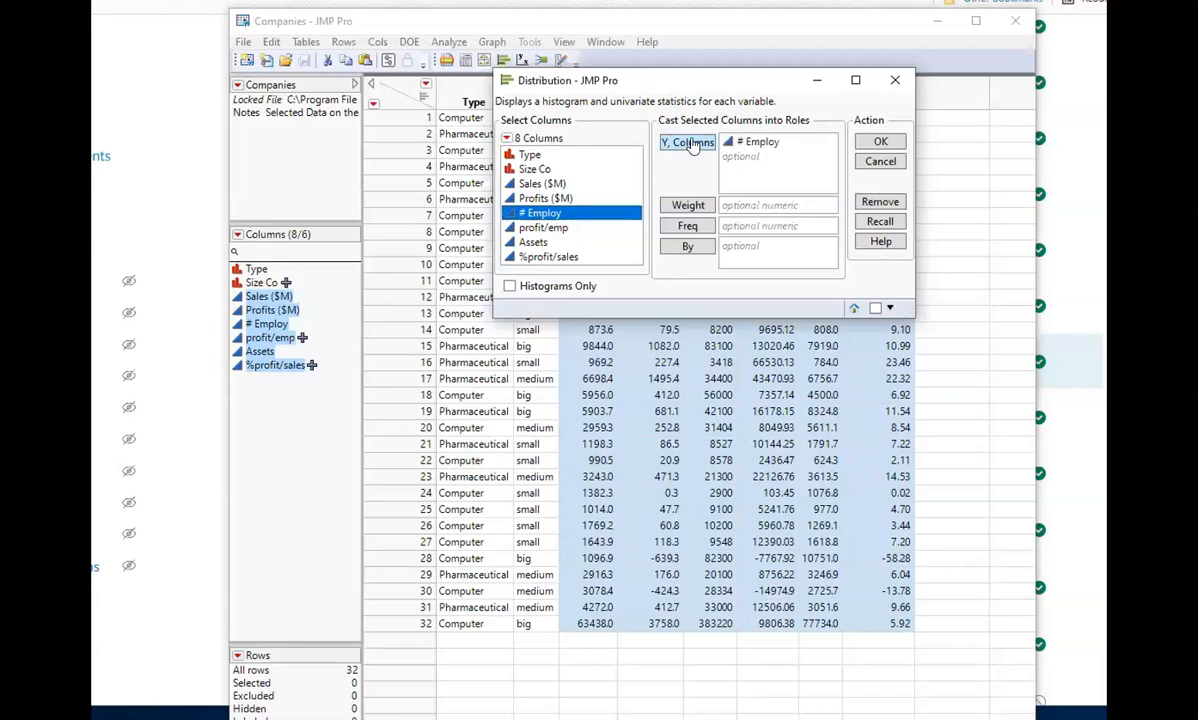
{"action": "left_click", "coordinate": [700, 142]}
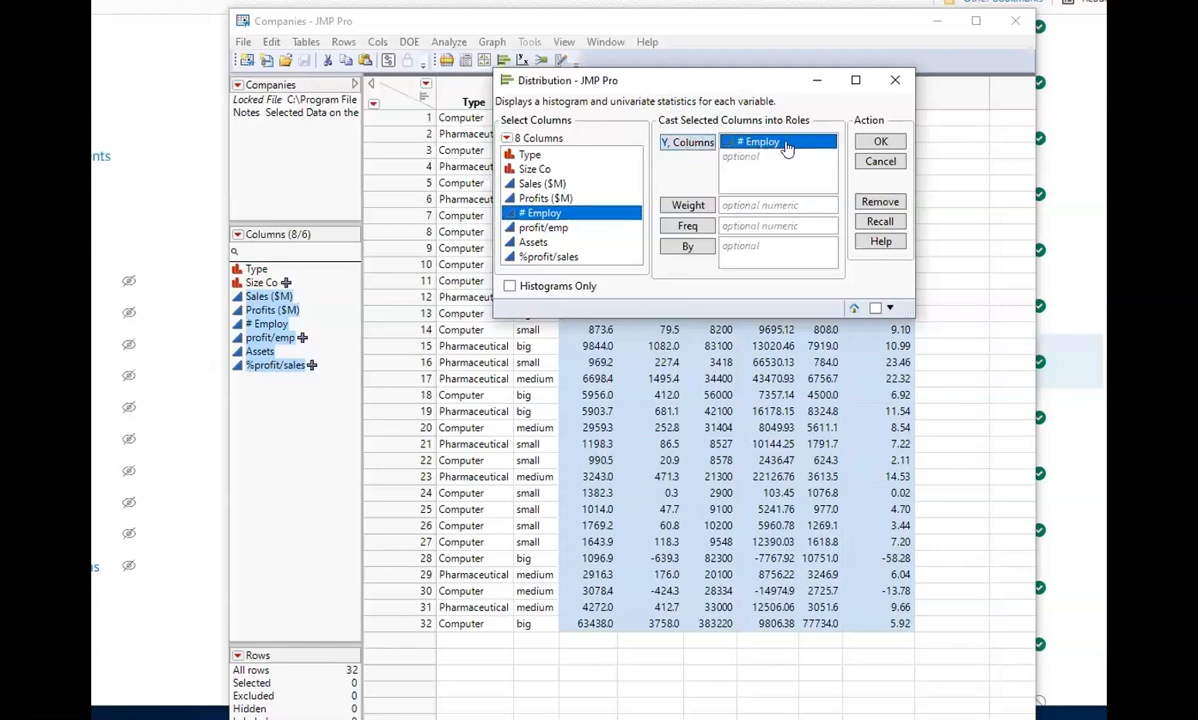
{"action": "left_click", "coordinate": [873, 145]}
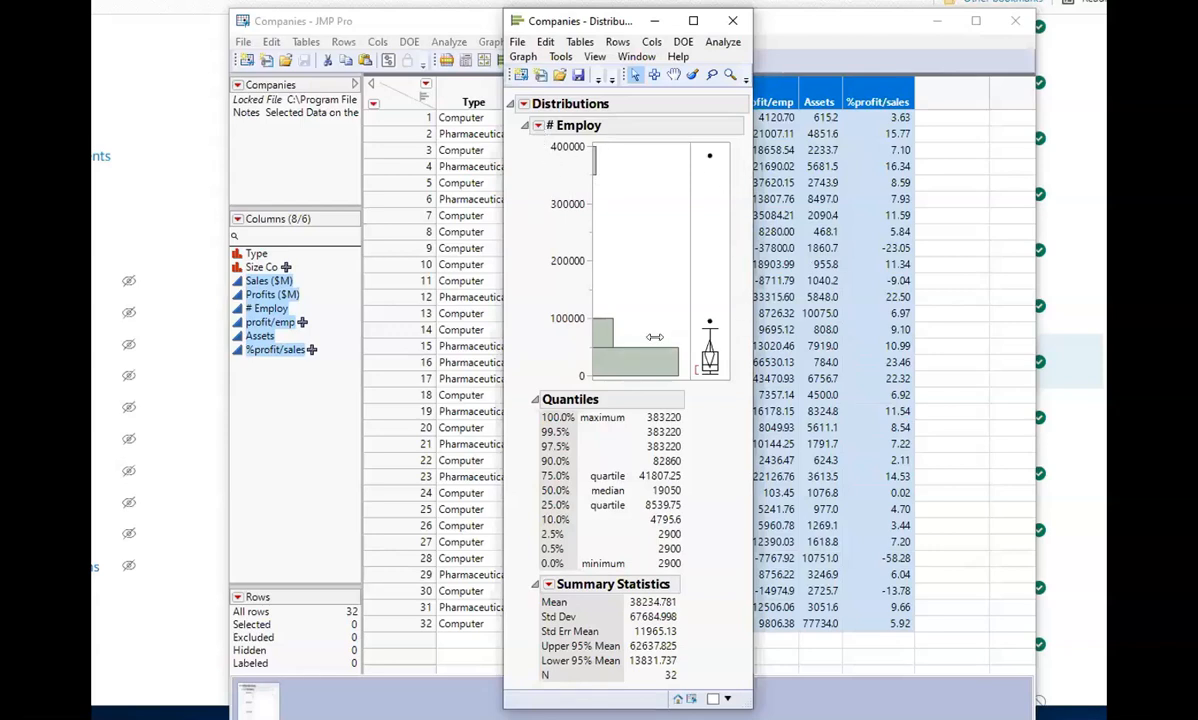
Turn off the Vertical histogram option for # Employ and enlarge the distribution report window
{"action": "left_click", "coordinate": [537, 126]}
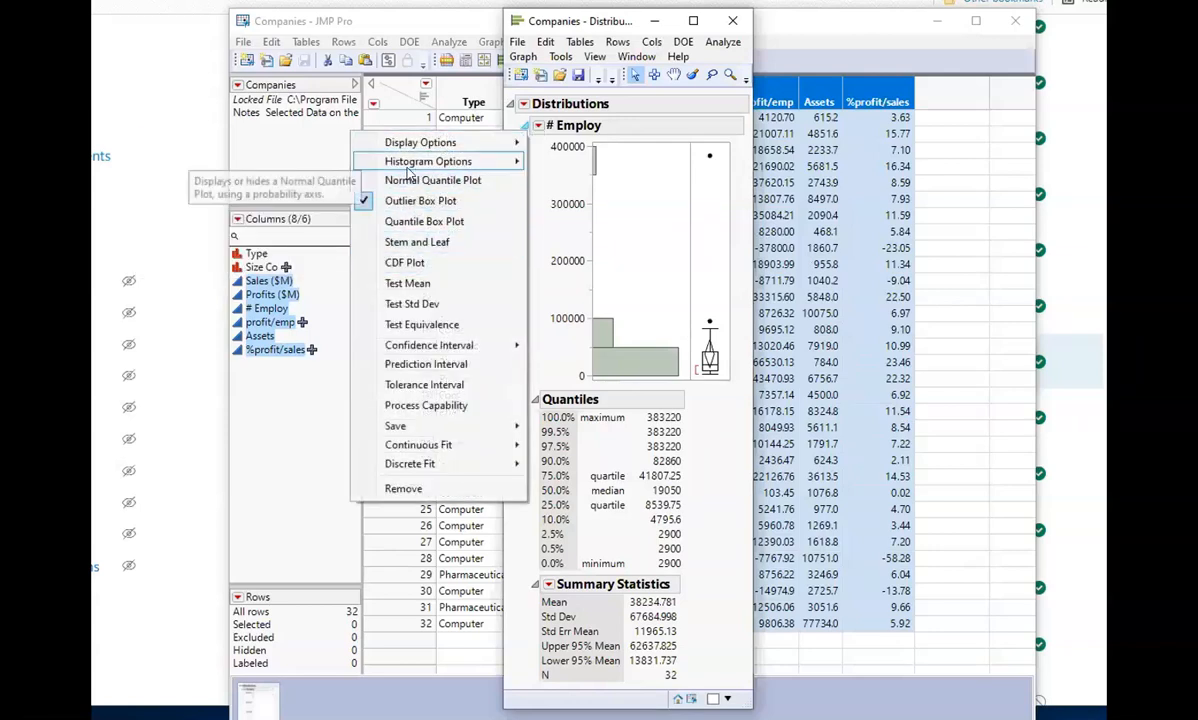
{"action": "mouse_move", "coordinate": [440, 161]}
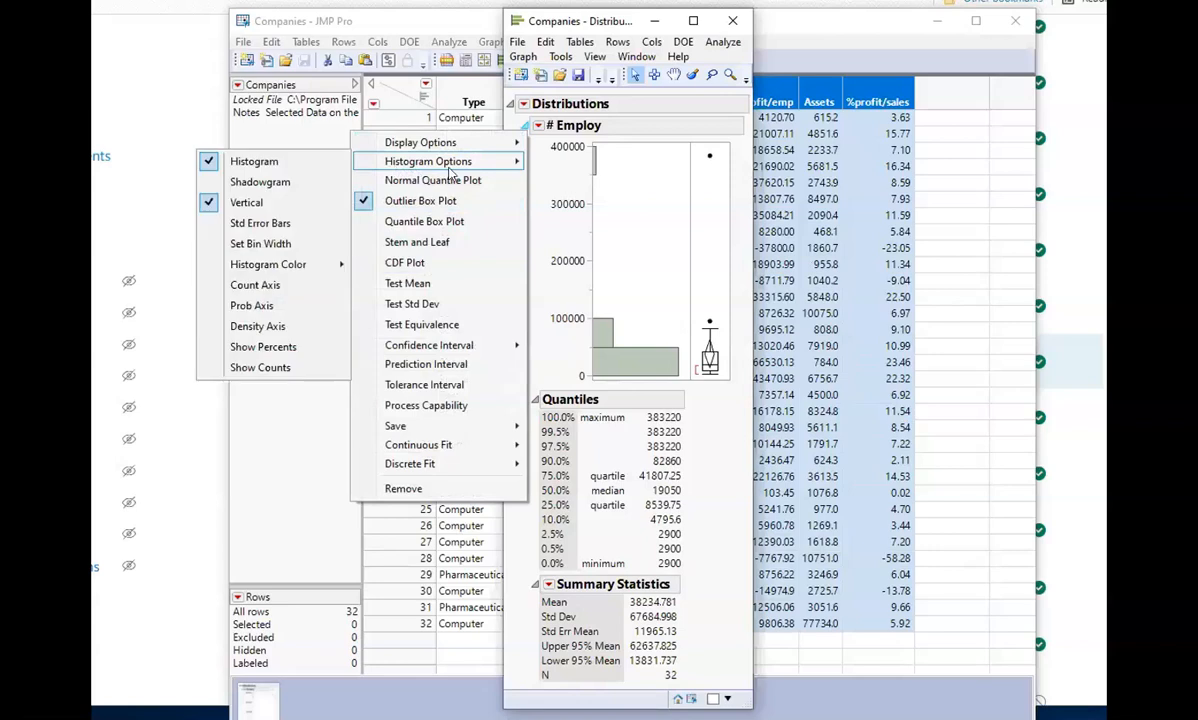
{"action": "left_click", "coordinate": [278, 203]}
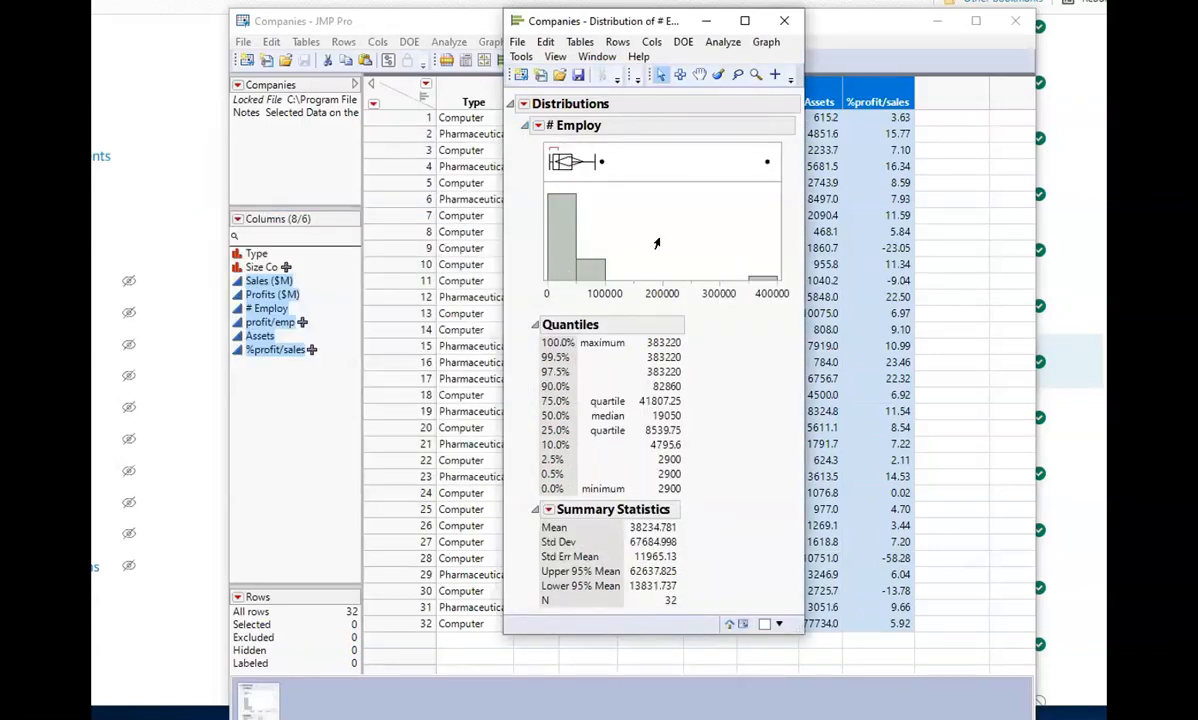
{"action": "mouse_move", "coordinate": [764, 165]}
{"action": "left_click_drag", "start_coordinate": [790, 626], "coordinate": [883, 716]}
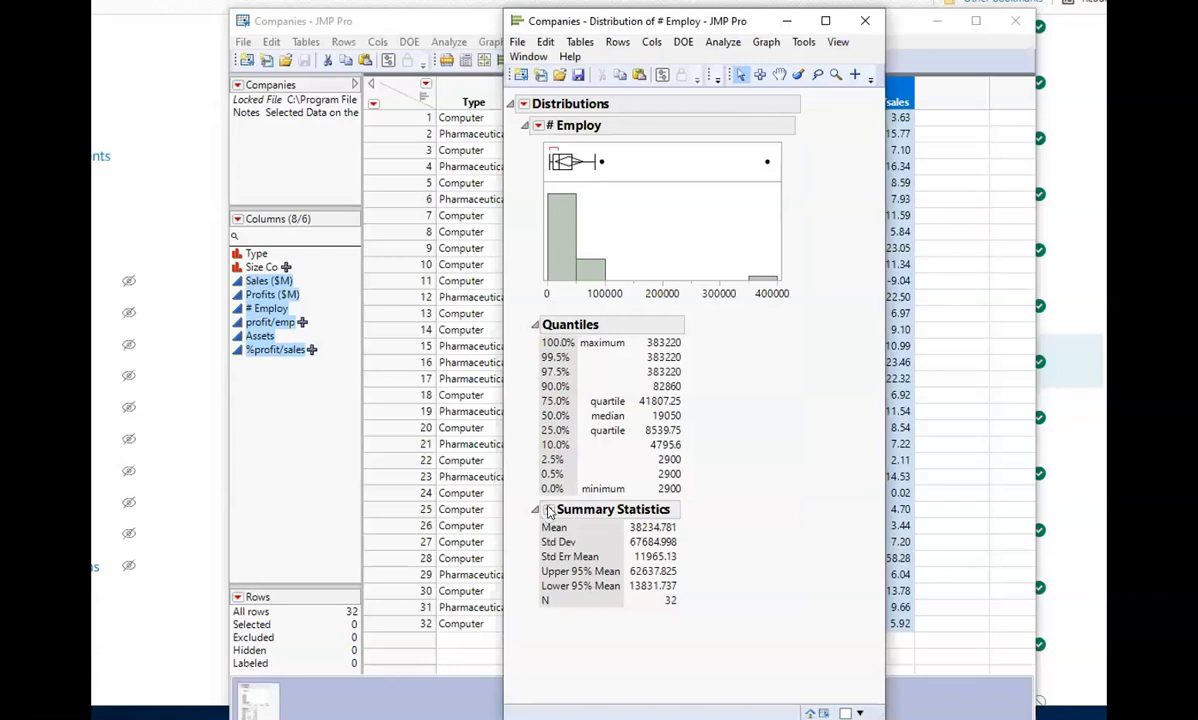
Add Variance, Skewness, Kurtosis, Minimum, Maximum, Median, Mode, Trimmed Mean and Range to the # Employ summary statistics
{"action": "left_click", "coordinate": [548, 511]}
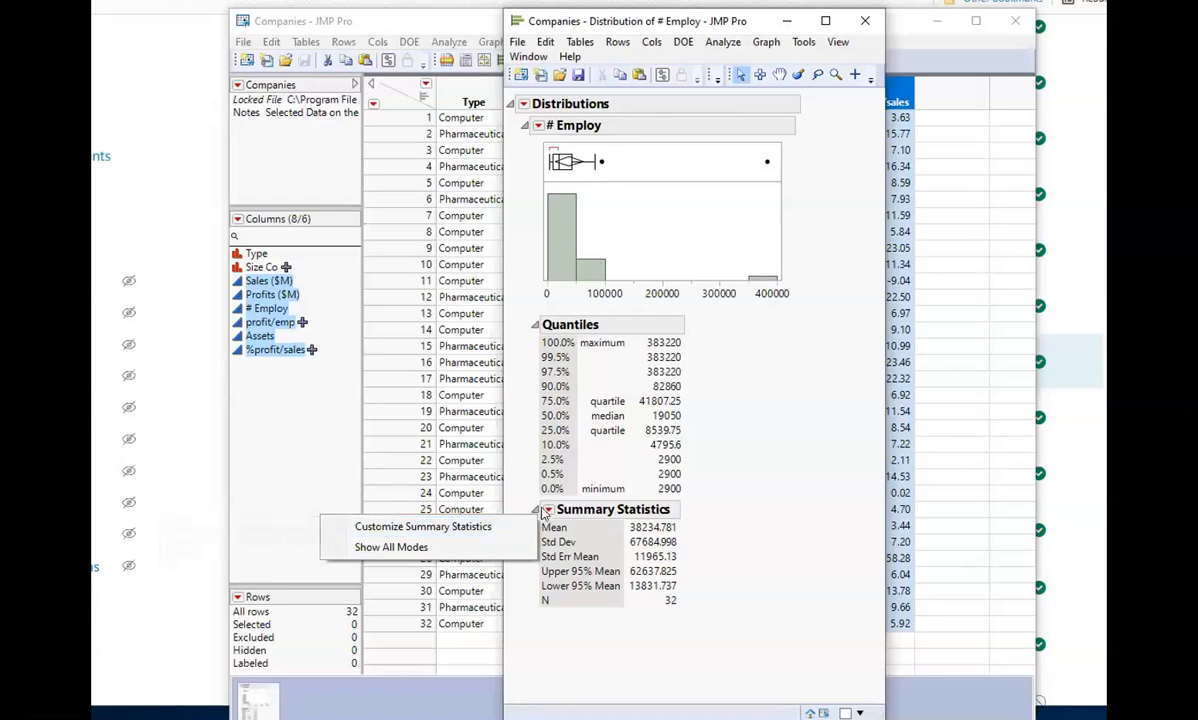
{"action": "left_click", "coordinate": [490, 527]}
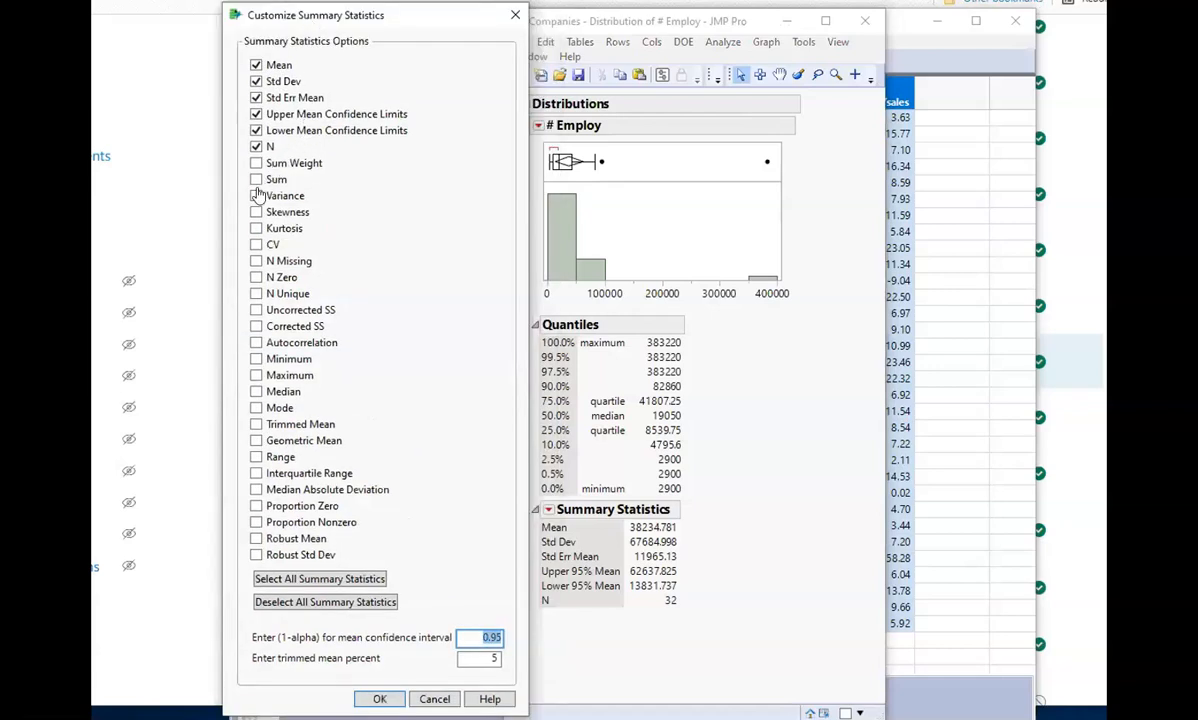
{"action": "left_click", "coordinate": [256, 197]}
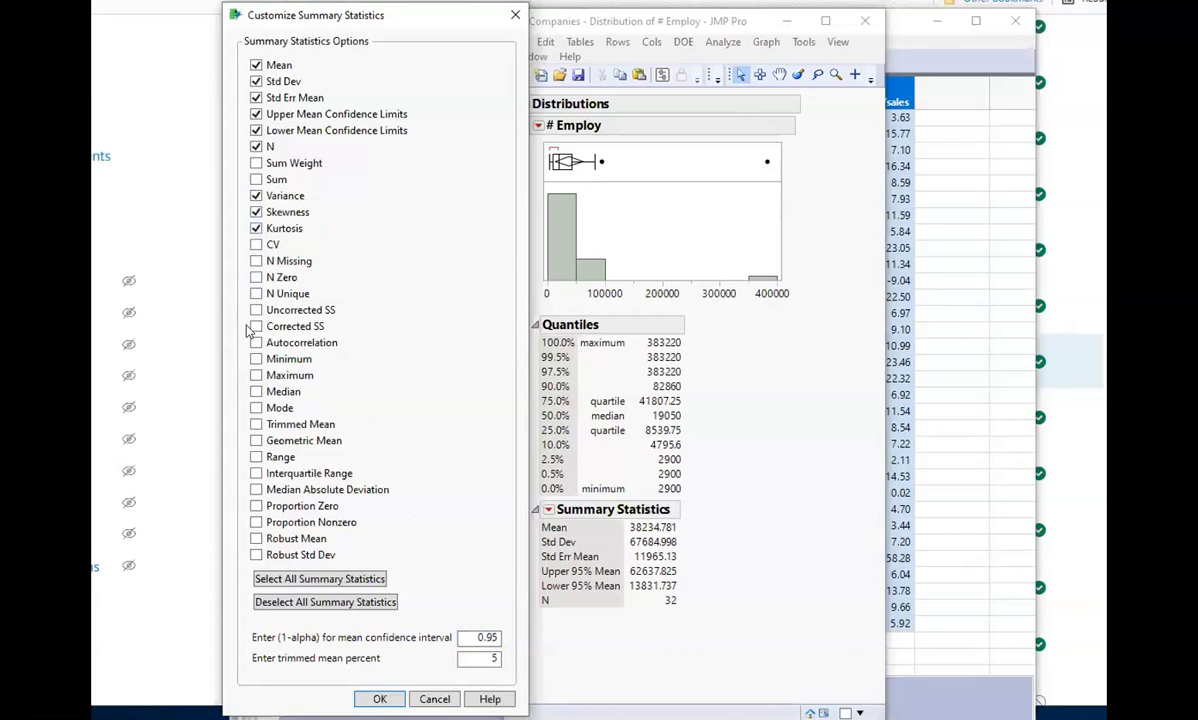
{"action": "left_click", "coordinate": [256, 392]}
{"action": "double_click", "coordinate": [472, 637]}
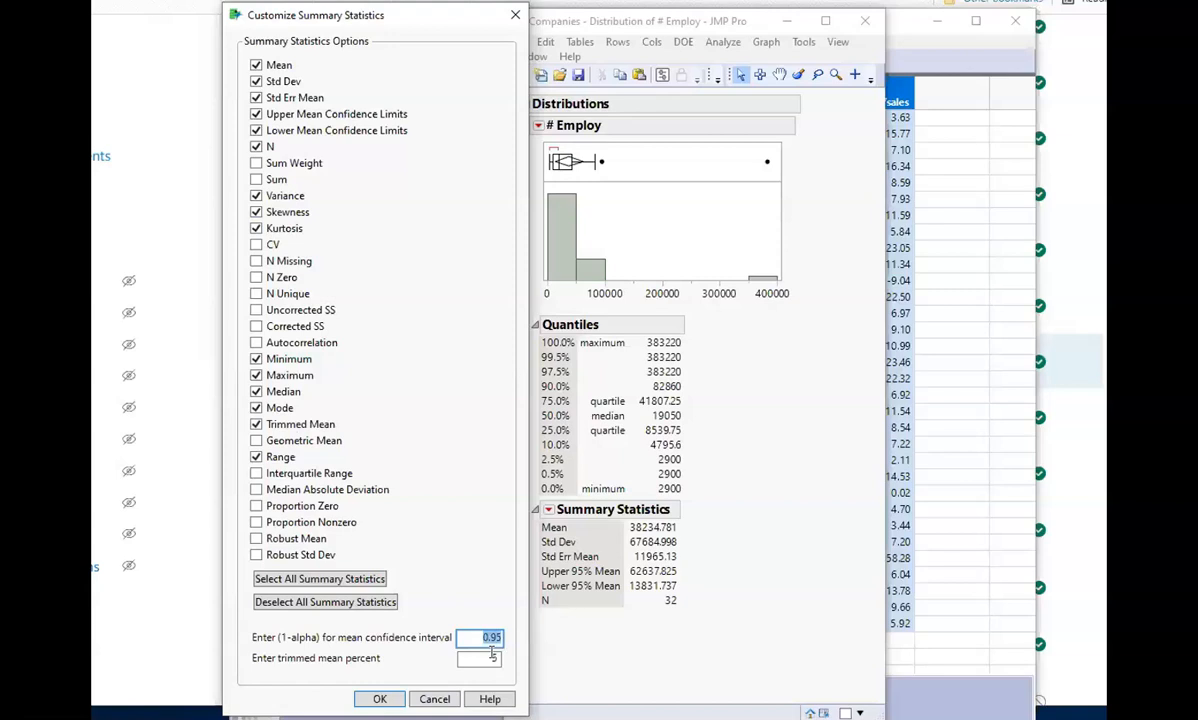
{"action": "left_click", "coordinate": [436, 356]}
{"action": "key", "text": "Return"}
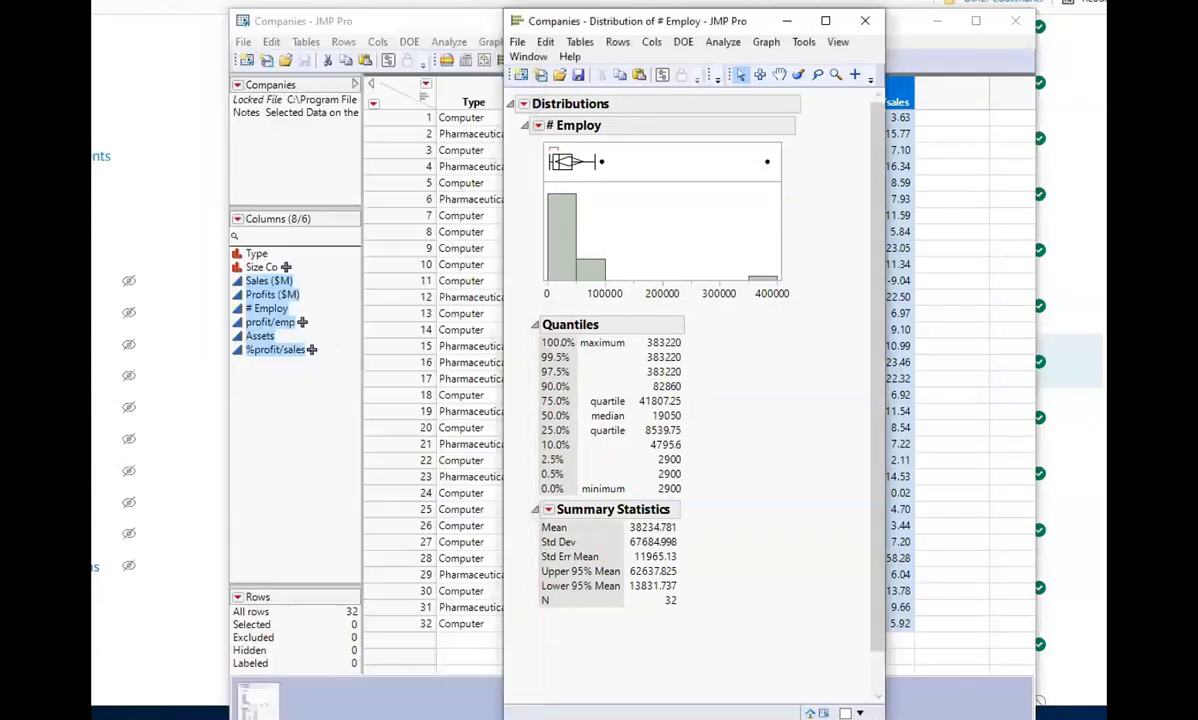
{"action": "scroll", "coordinate": [535, 565], "scroll_direction": "down", "scroll_amount": 1}
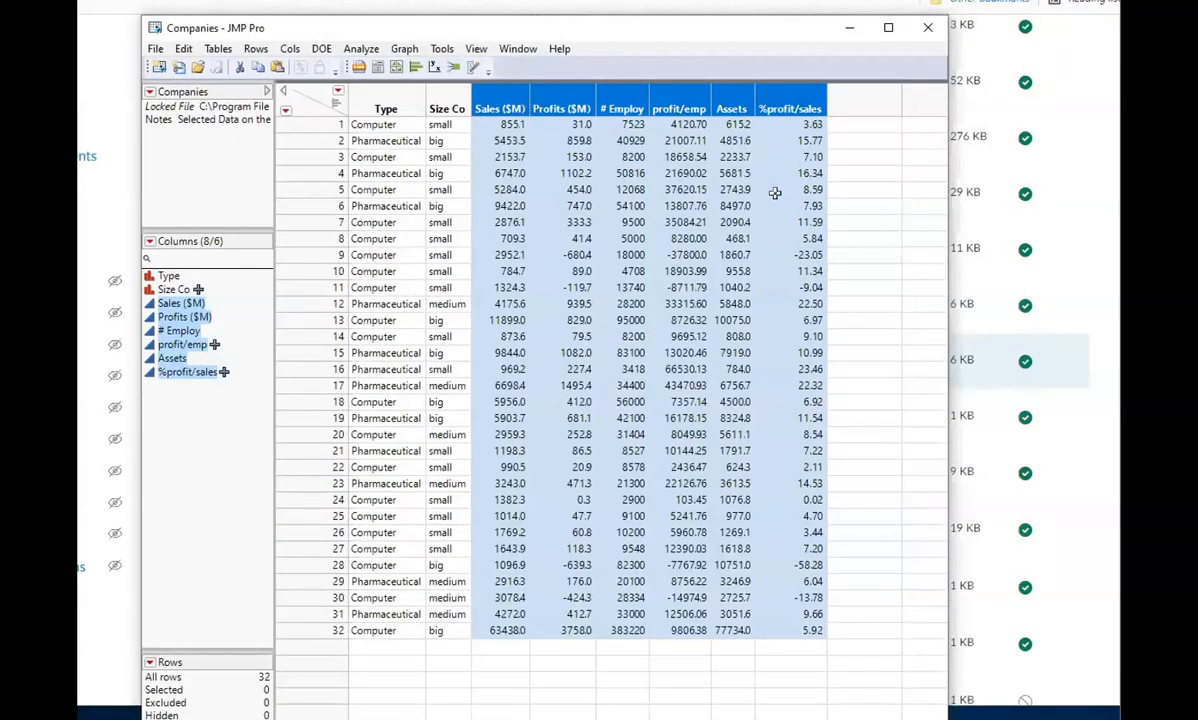
{"action": "left_click", "coordinate": [405, 50]}
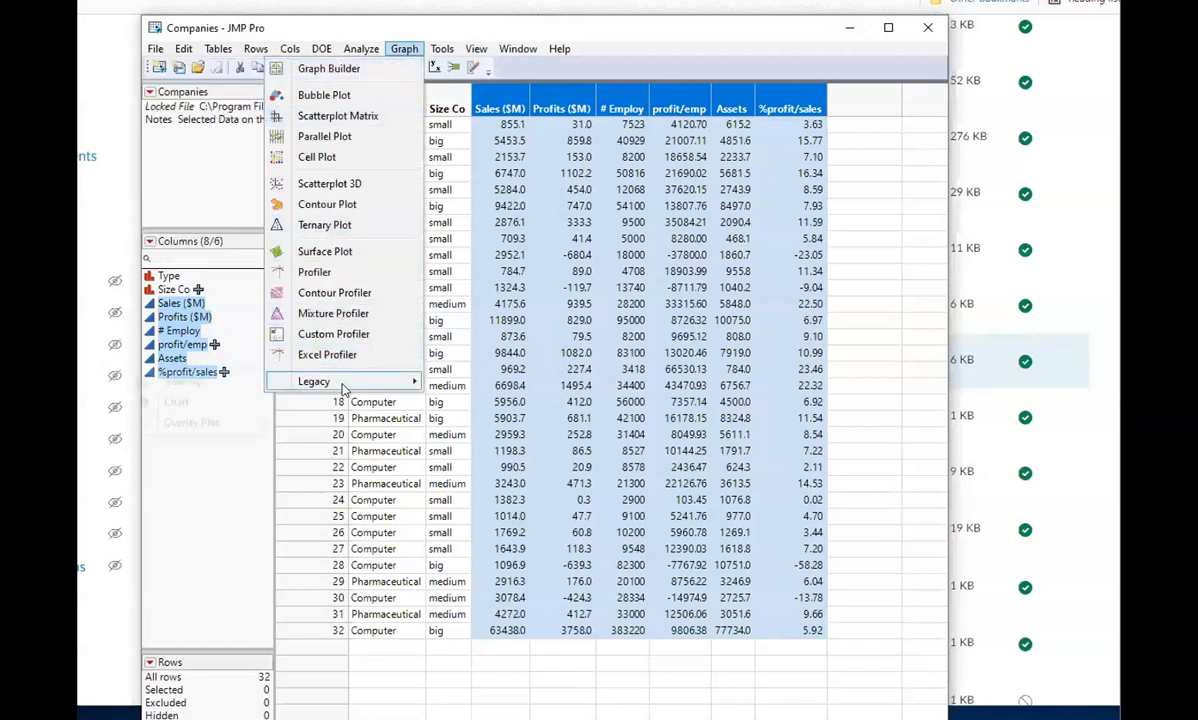
{"action": "mouse_move", "coordinate": [272, 381]}
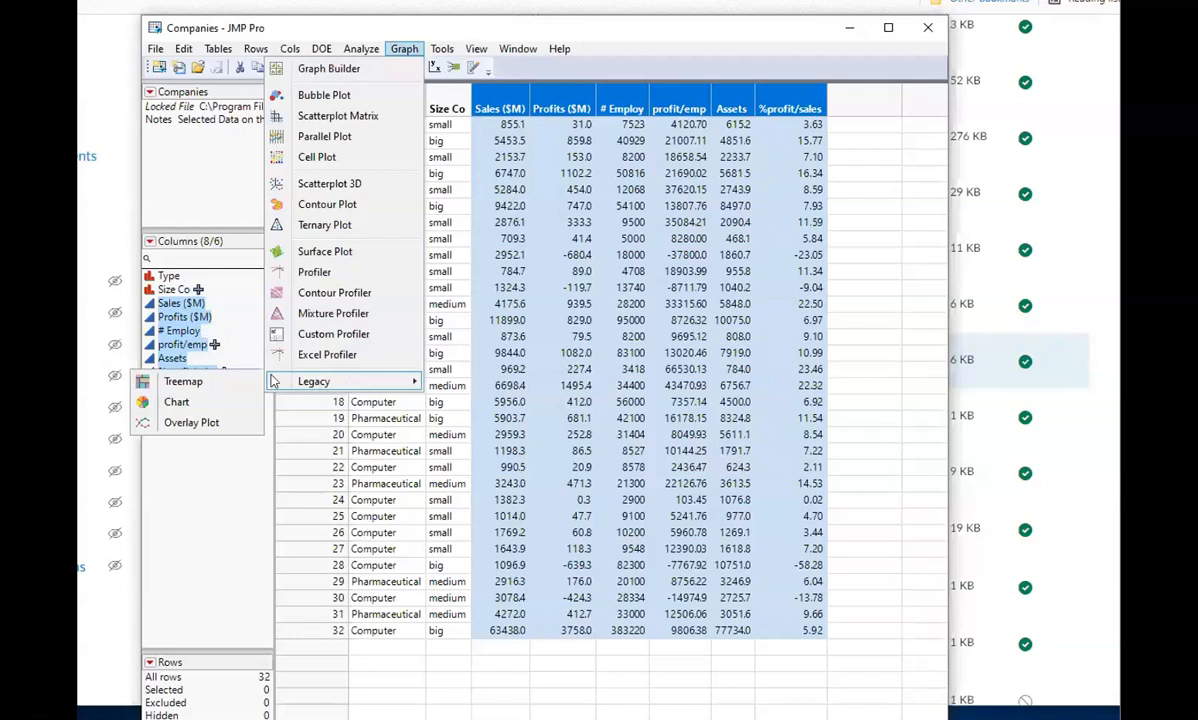
{"action": "left_click", "coordinate": [410, 46]}
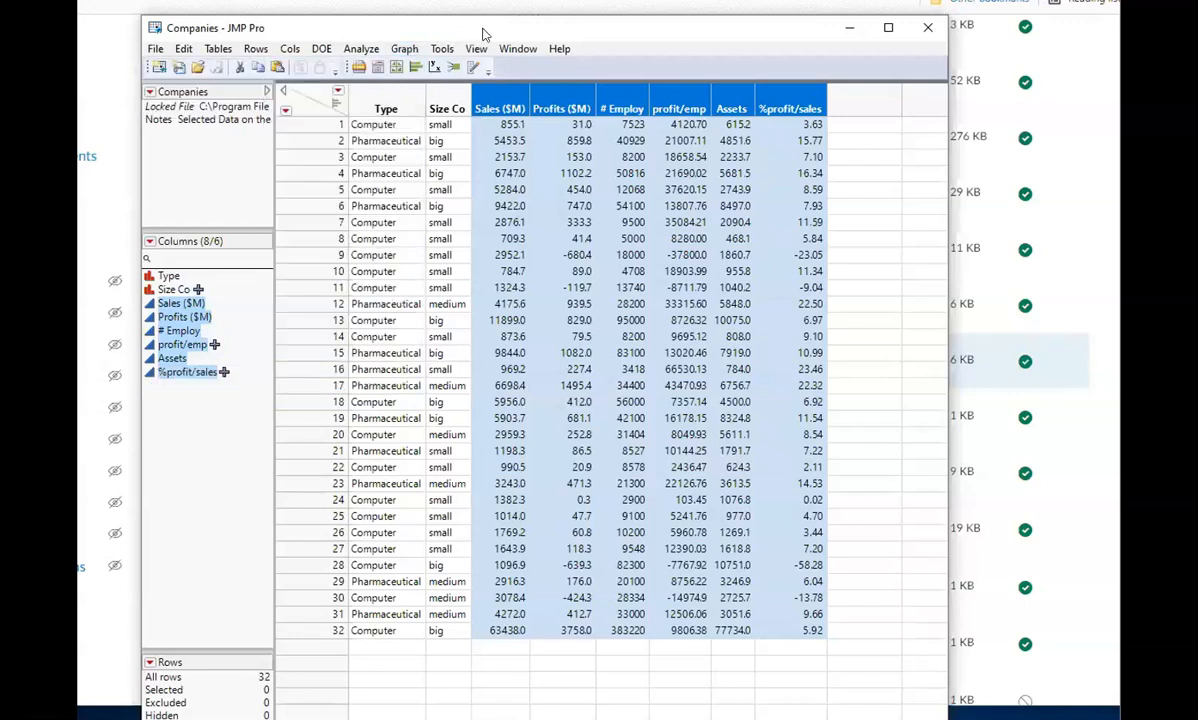
{"action": "left_click_drag", "start_coordinate": [483, 34], "coordinate": [568, 18]}
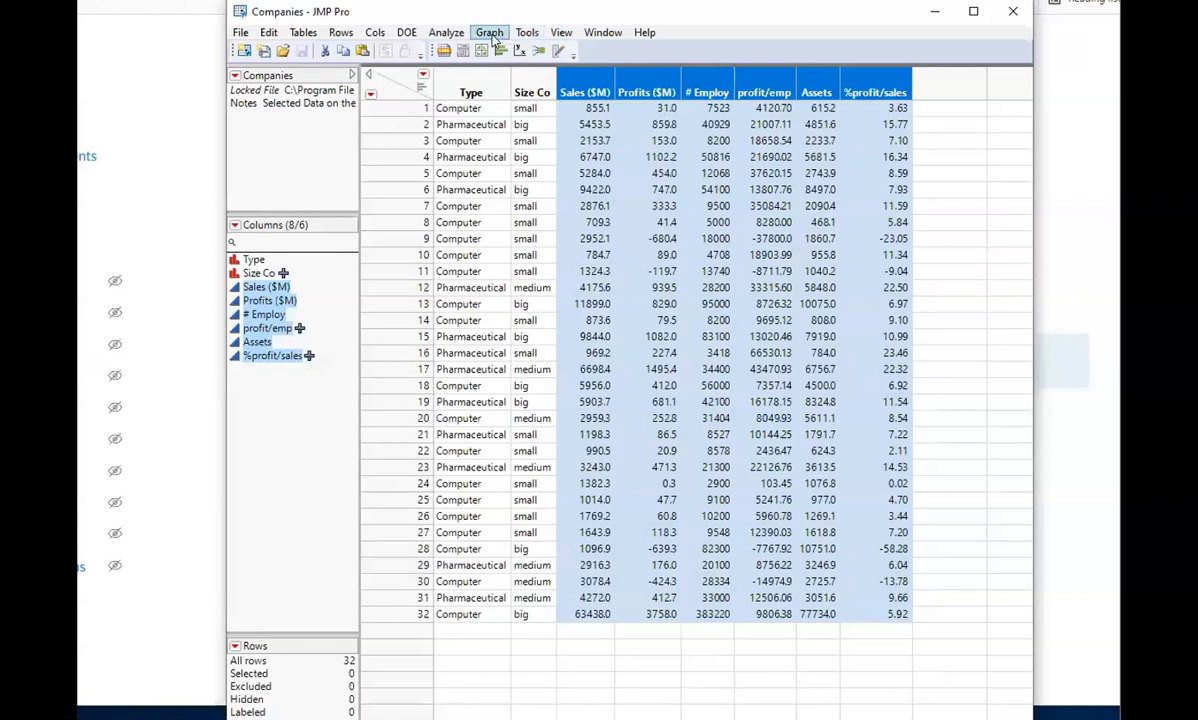
{"action": "left_click", "coordinate": [490, 33]}
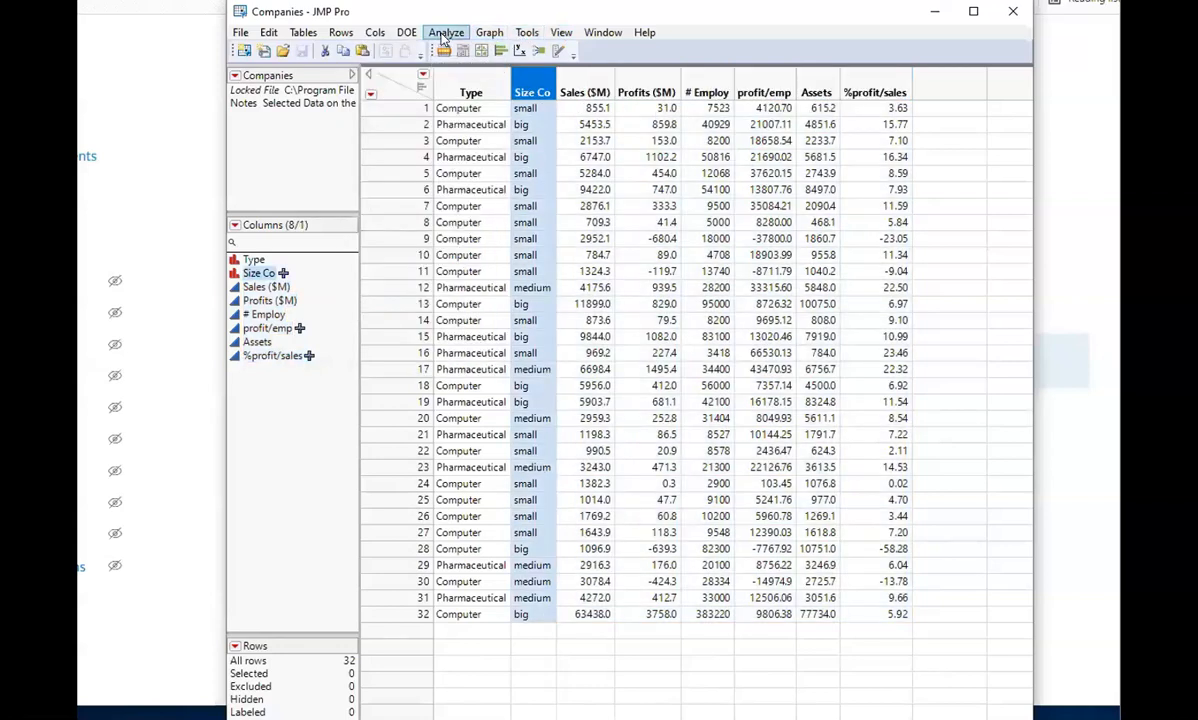
Generate a distribution report with Size Co as the Y column and move its window over the data table
{"action": "left_click", "coordinate": [446, 32]}
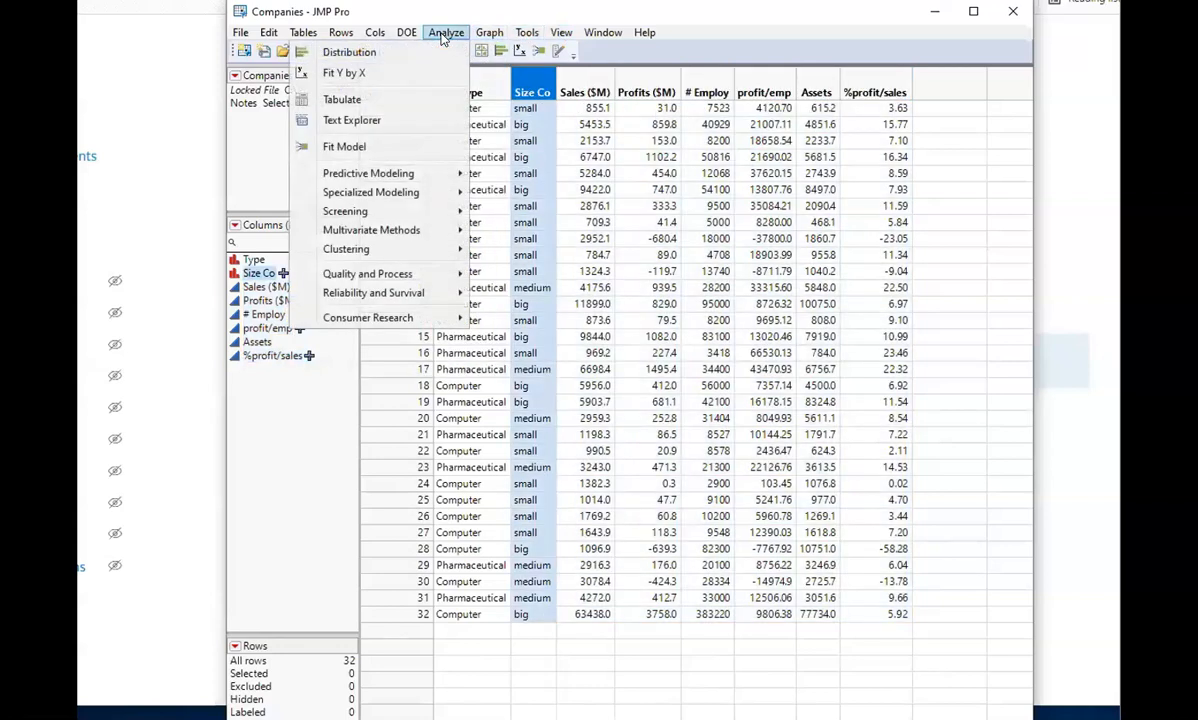
{"action": "left_click", "coordinate": [432, 50]}
{"action": "left_click_drag", "start_coordinate": [377, 50], "coordinate": [760, 216]}
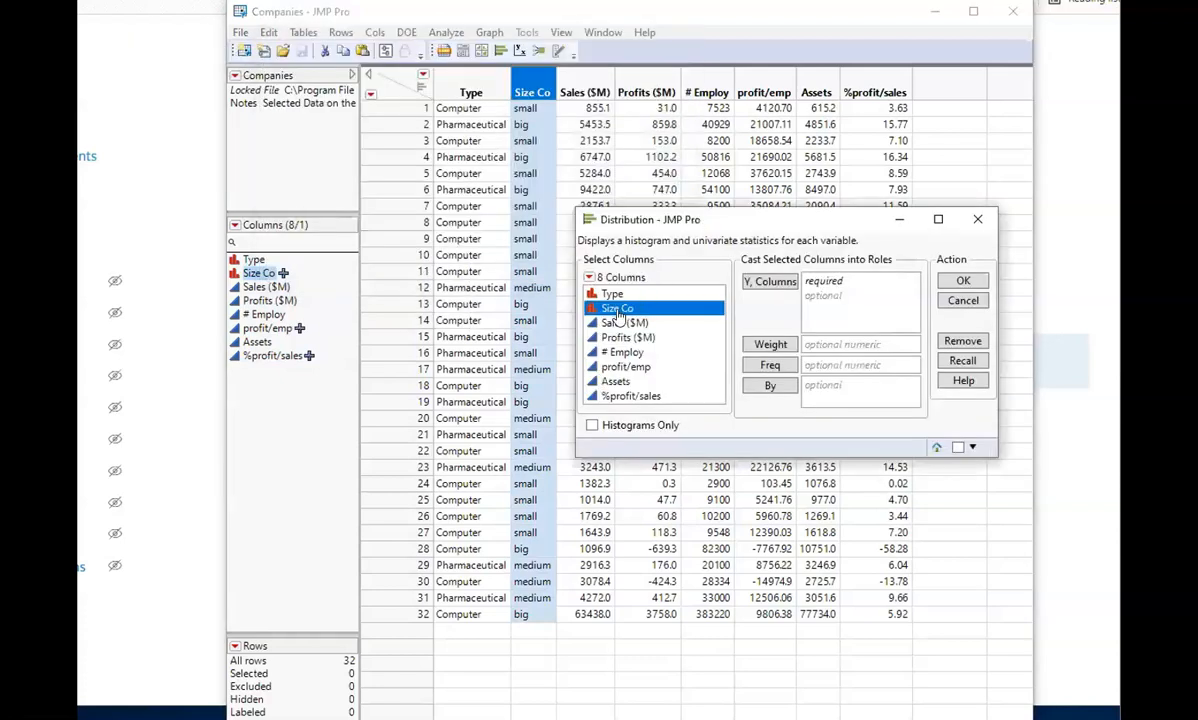
{"action": "left_click", "coordinate": [765, 282]}
{"action": "left_click", "coordinate": [816, 280]}
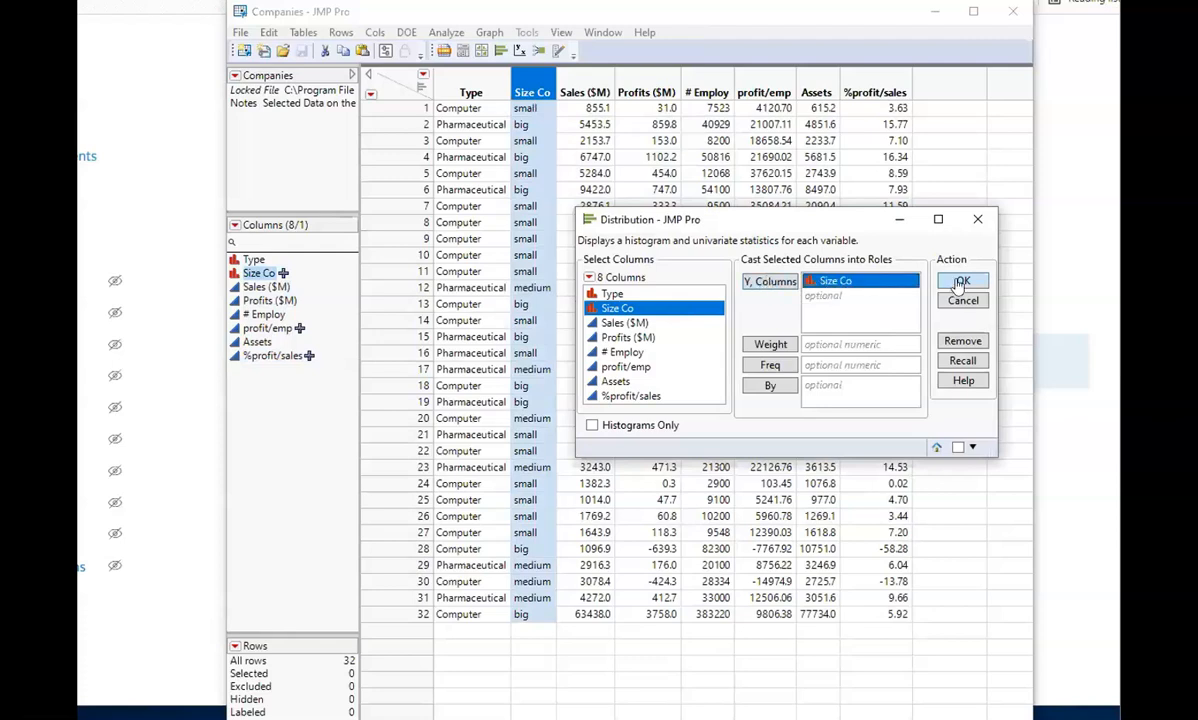
{"action": "left_click", "coordinate": [961, 283]}
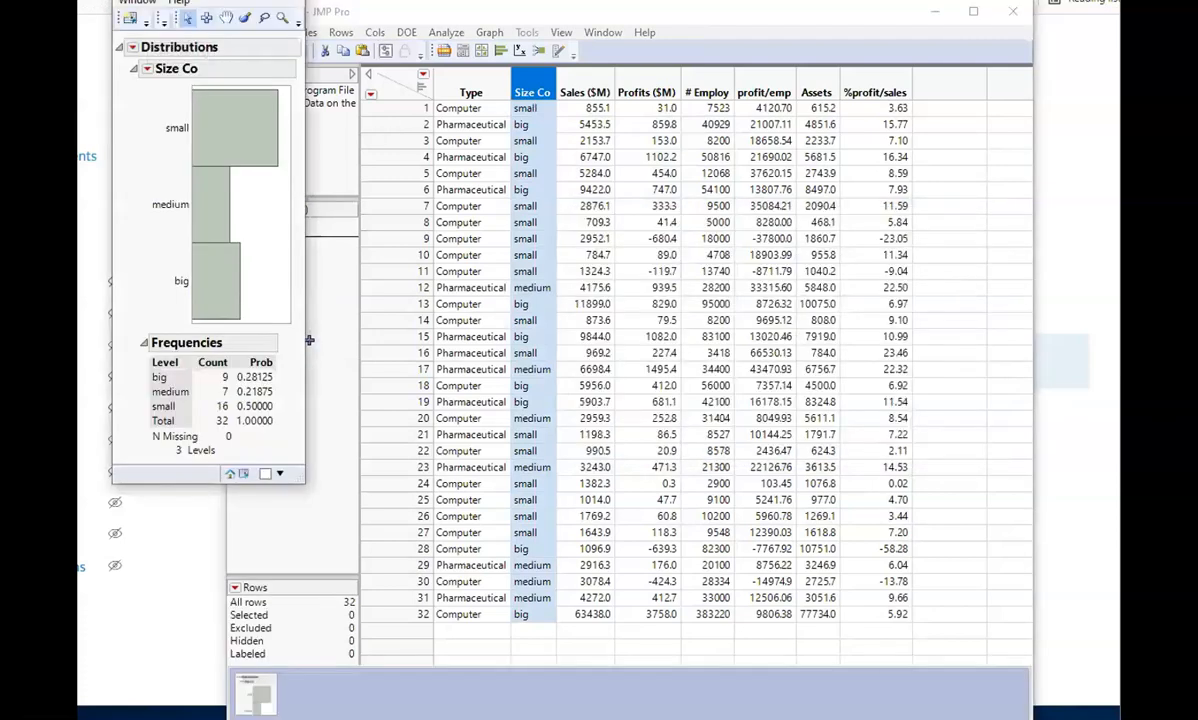
{"action": "left_click_drag", "start_coordinate": [147, 0], "coordinate": [365, 67]}
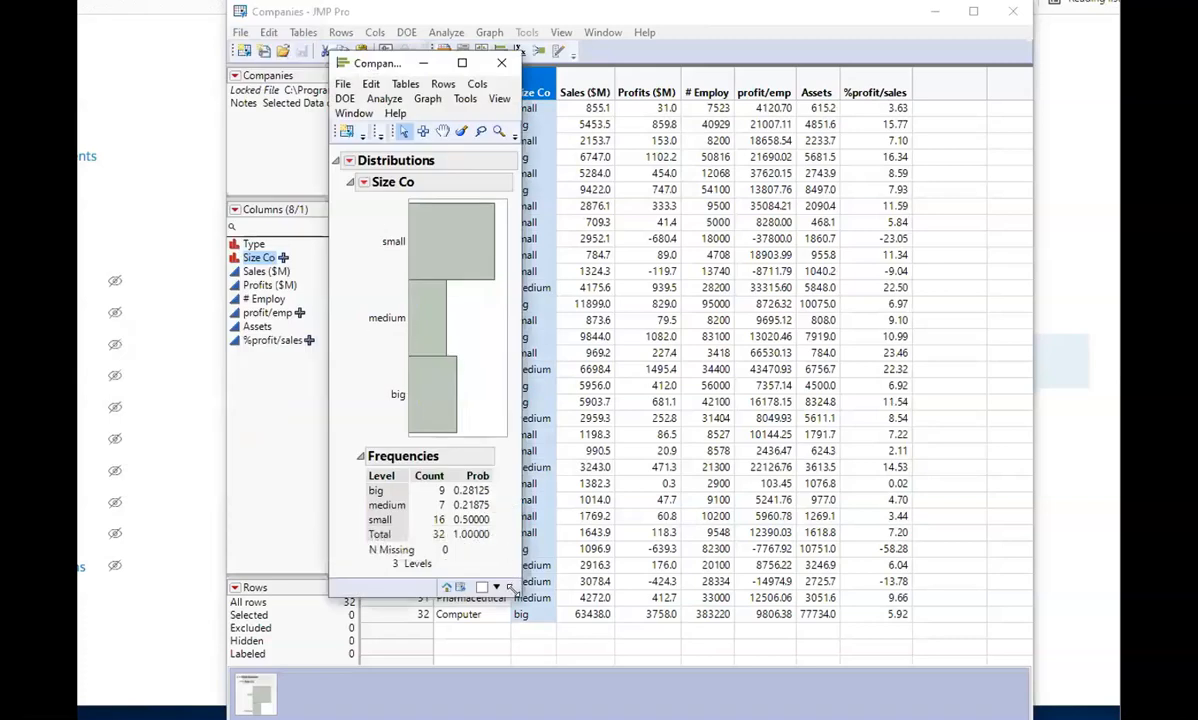
Enlarge the Size Co distribution report to read its Frequencies table, and close the report
{"action": "left_click_drag", "start_coordinate": [514, 590], "coordinate": [857, 601]}
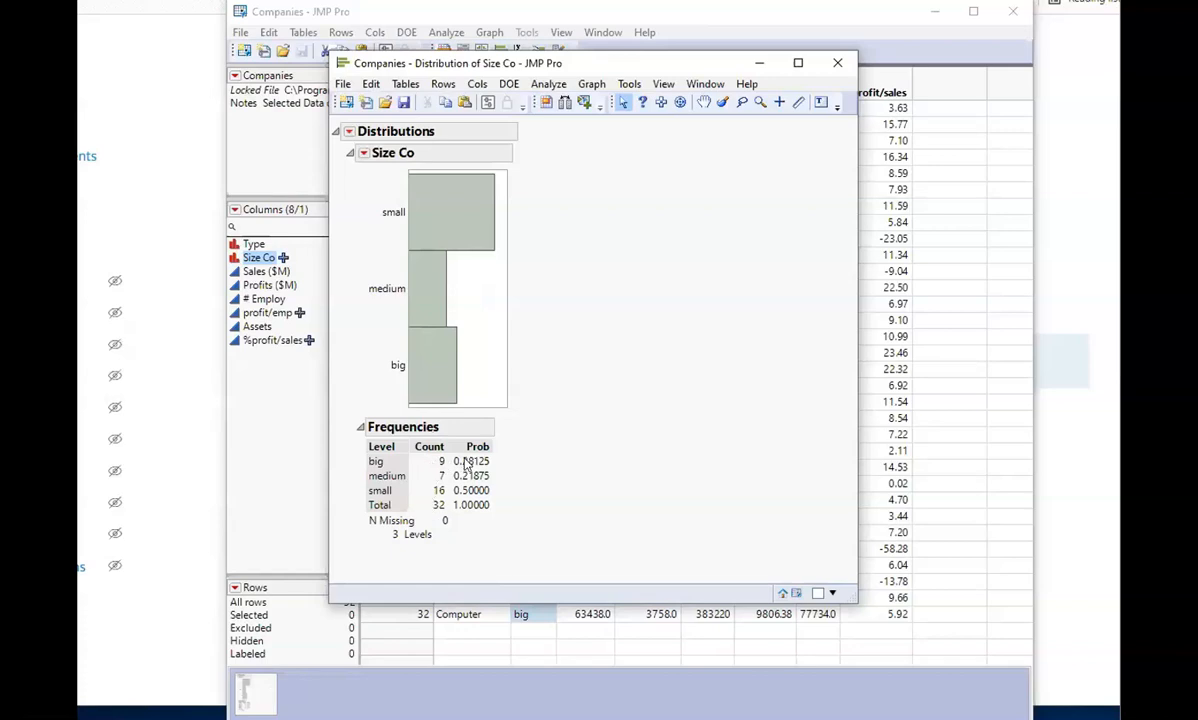
{"action": "mouse_move", "coordinate": [462, 469]}
{"action": "left_click", "coordinate": [837, 65]}
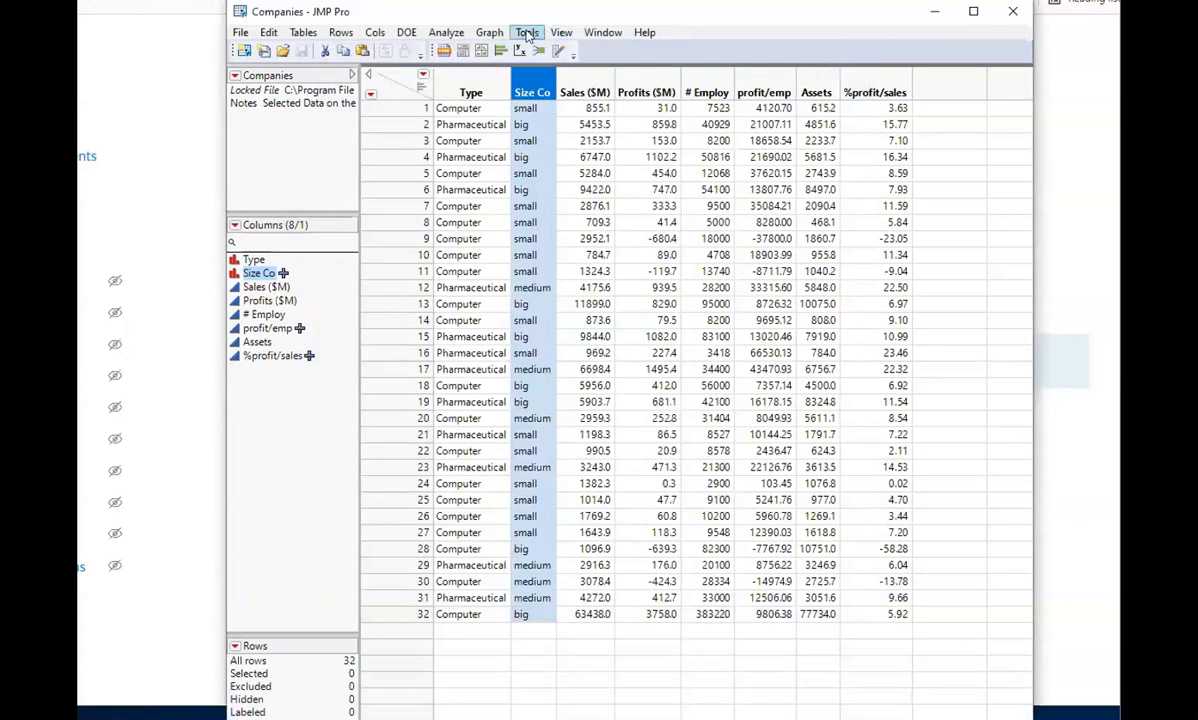
Start a legacy Chart and assign Size Co to the Categories, X, Levels role
{"action": "left_click", "coordinate": [489, 33]}
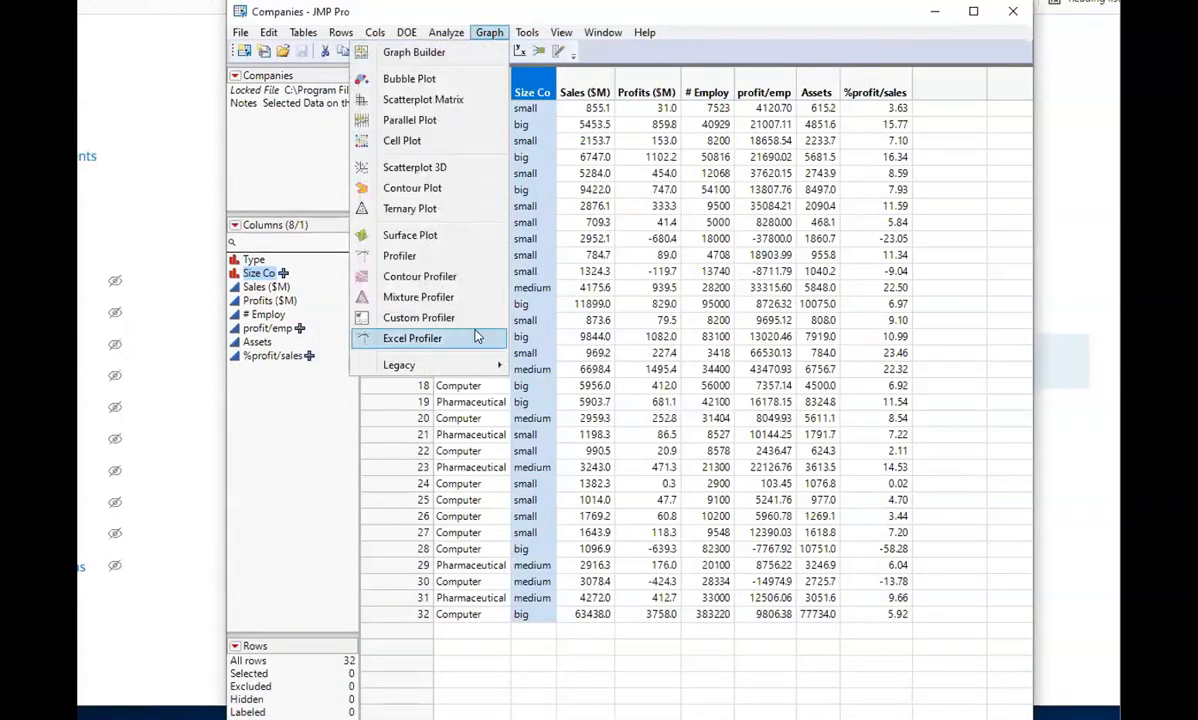
{"action": "mouse_move", "coordinate": [476, 368]}
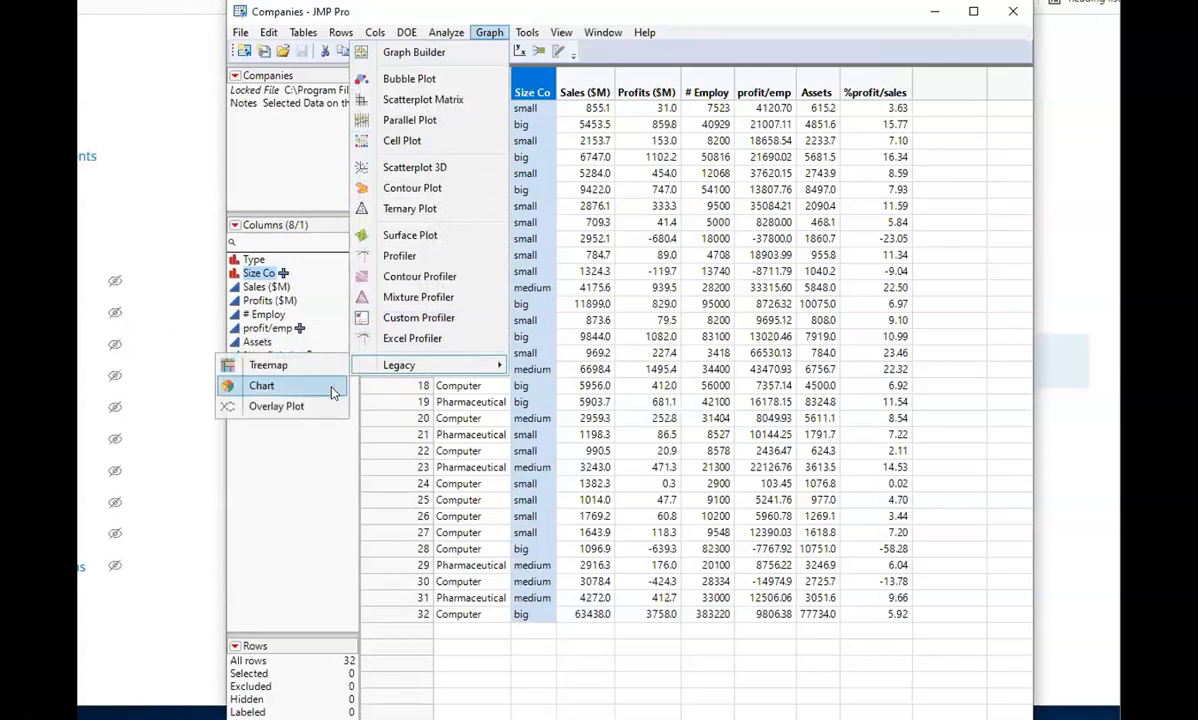
{"action": "left_click", "coordinate": [291, 387]}
{"action": "left_click_drag", "start_coordinate": [389, 47], "coordinate": [504, 202]}
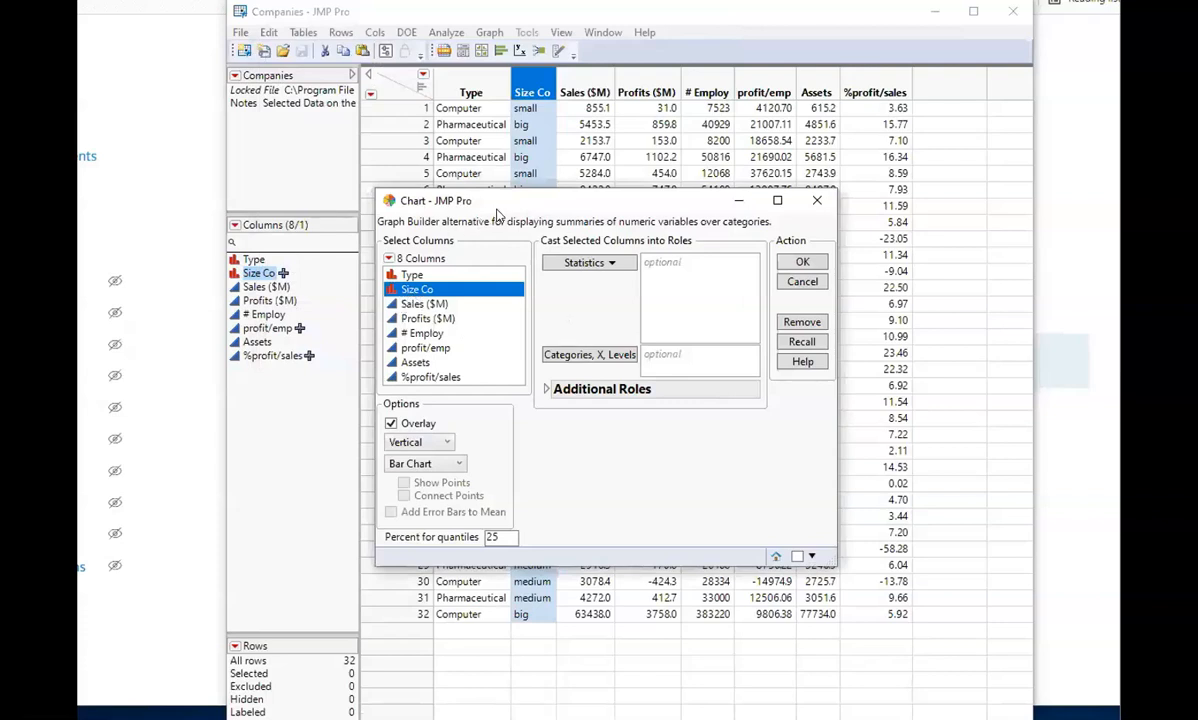
{"action": "left_click_drag", "start_coordinate": [413, 292], "coordinate": [683, 362]}
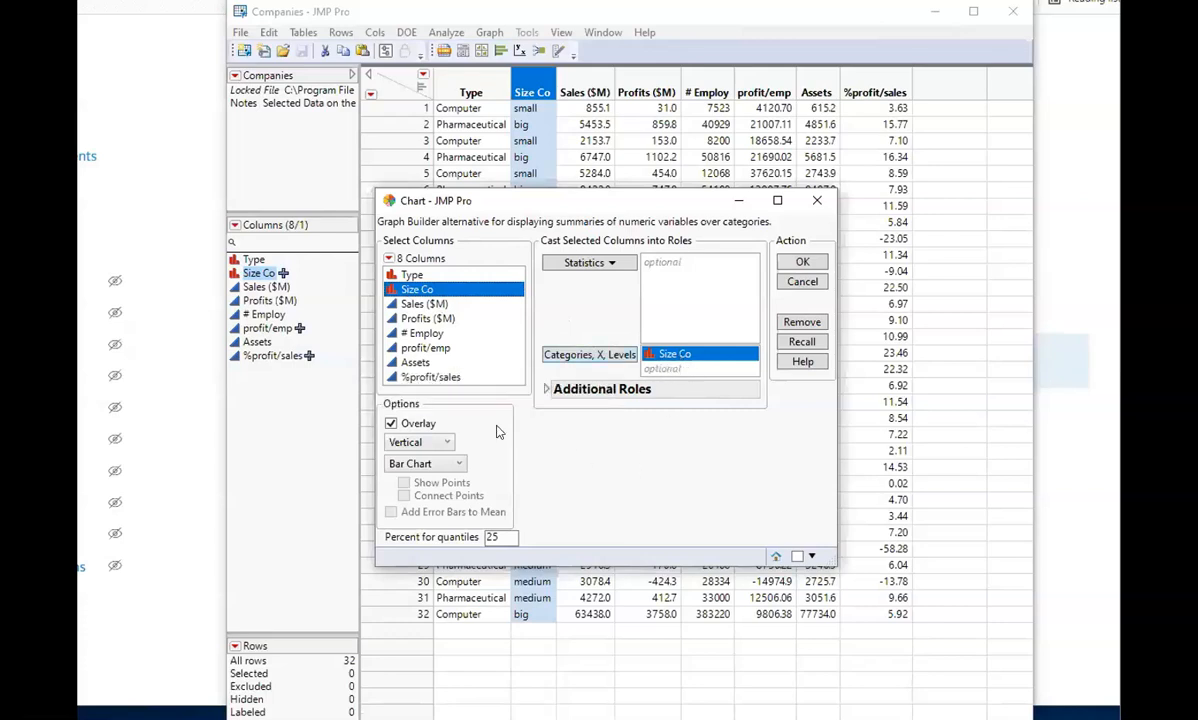
Review the chart type and orientation choices, keeping Bar Chart and Vertical, and generate the Size Co chart
{"action": "left_click", "coordinate": [415, 463]}
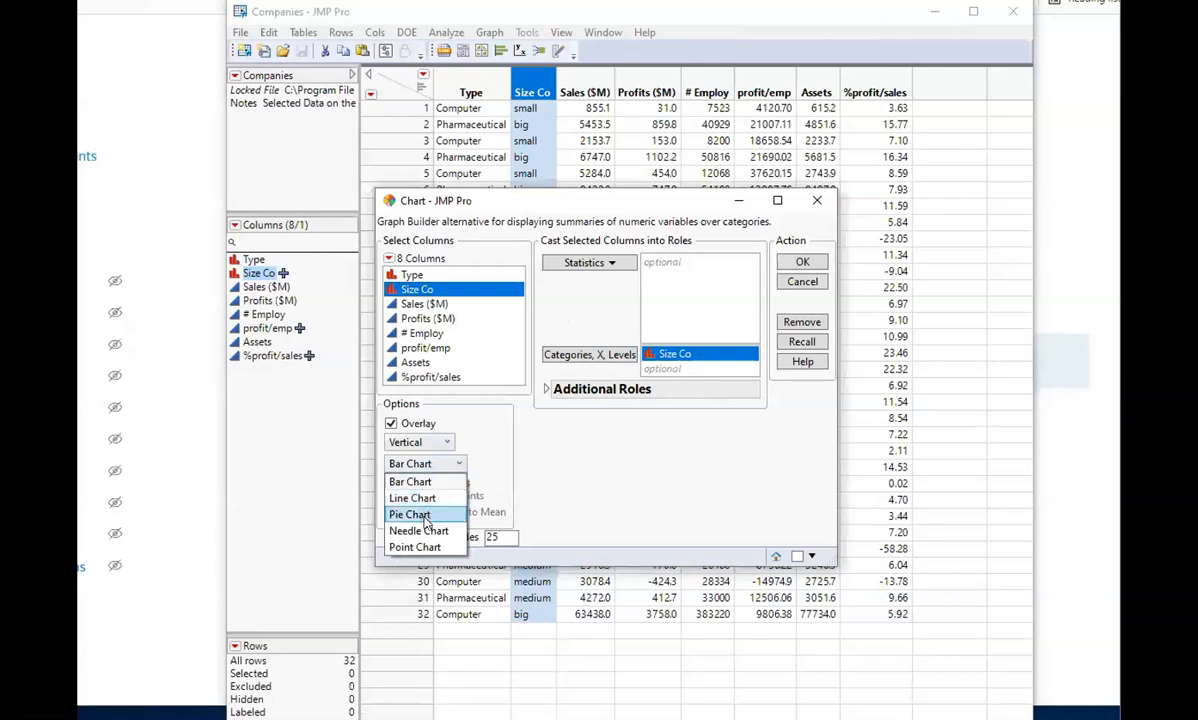
{"action": "left_click", "coordinate": [658, 456]}
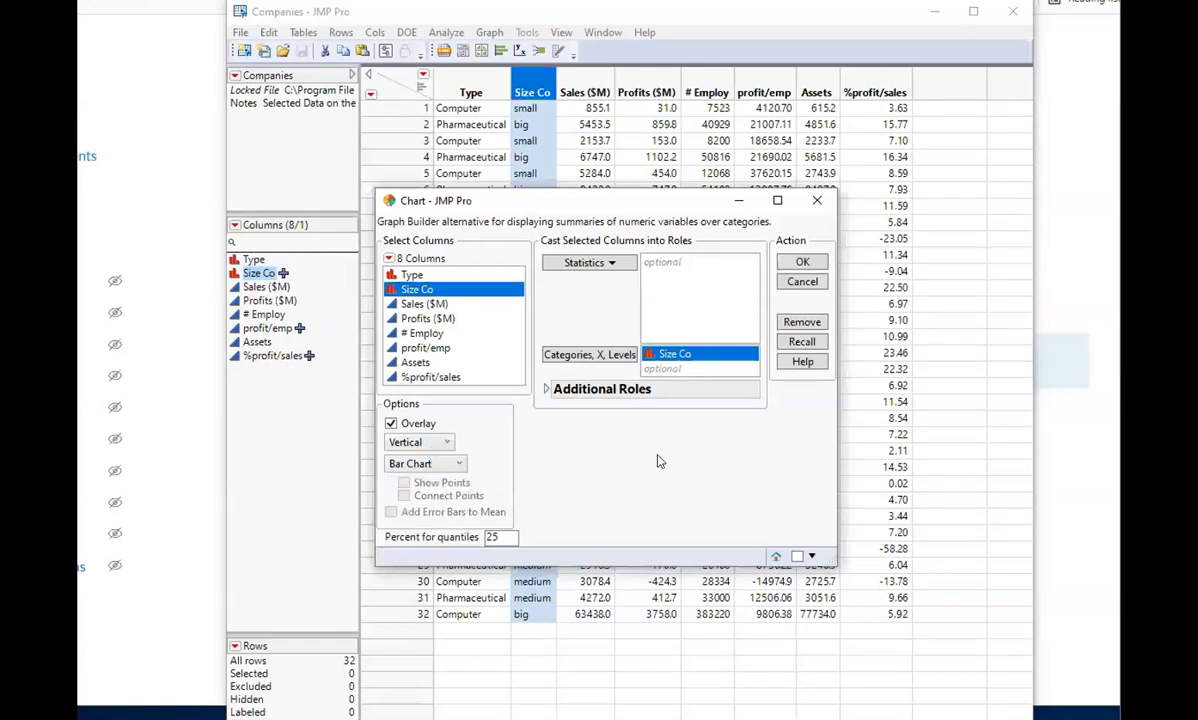
{"action": "left_click", "coordinate": [416, 445]}
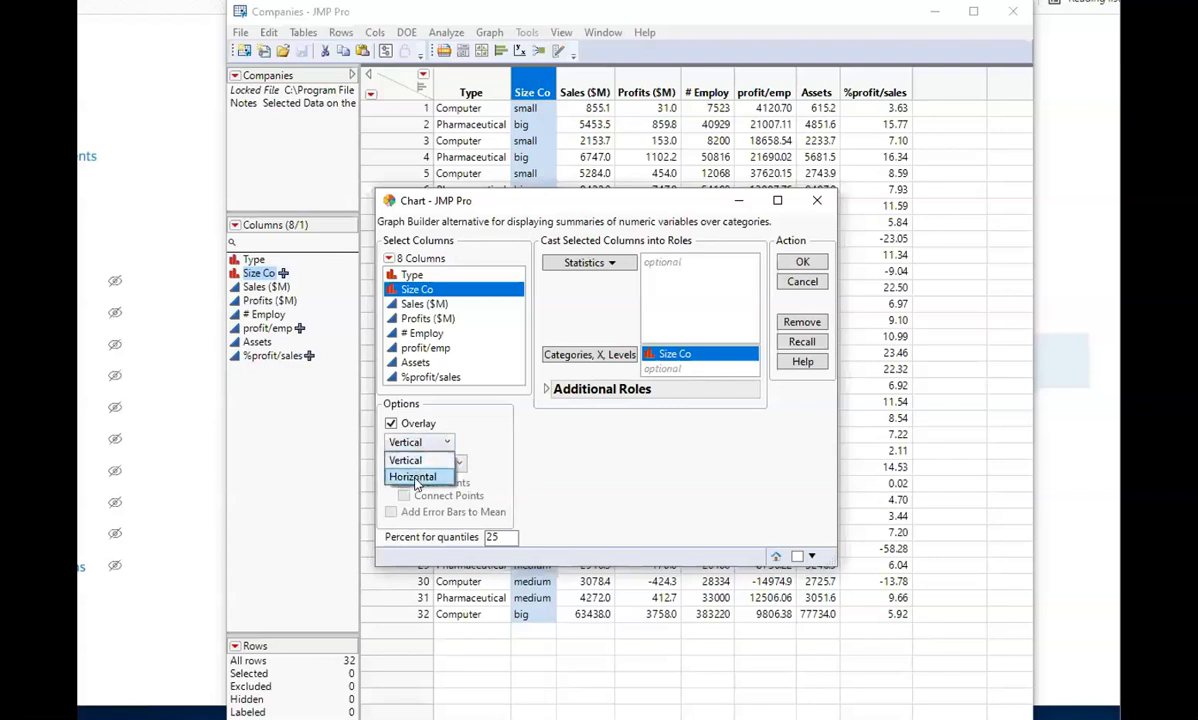
{"action": "left_click", "coordinate": [687, 470]}
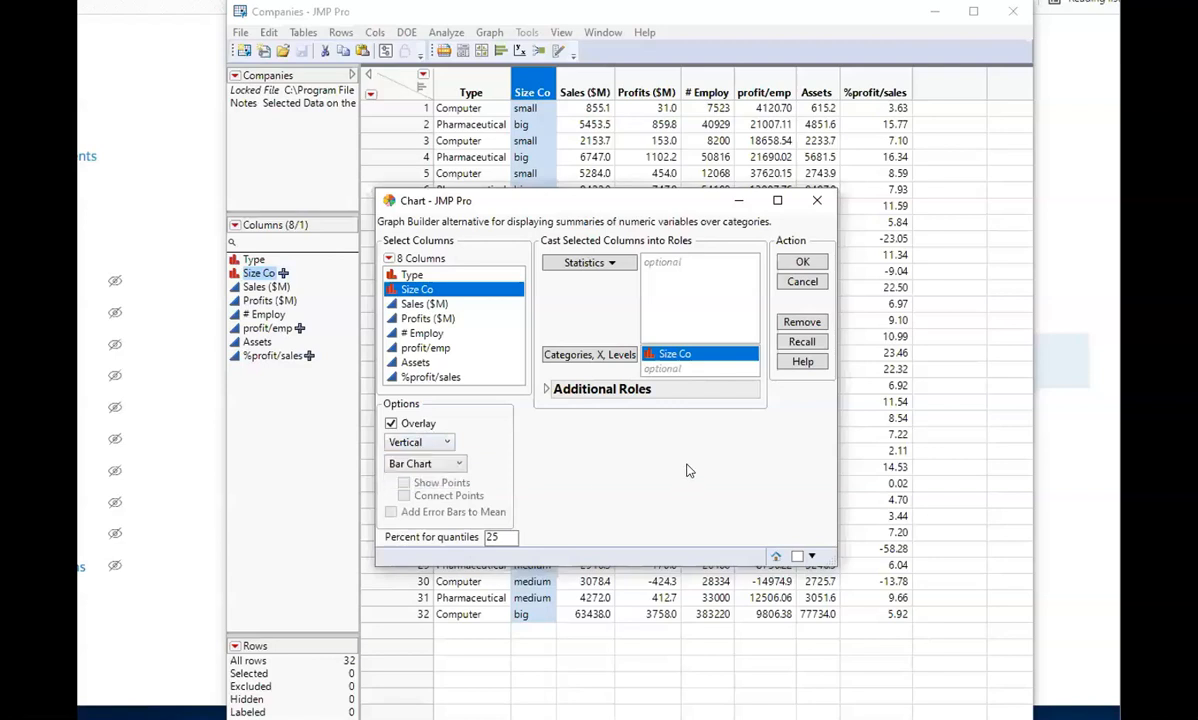
{"action": "left_click", "coordinate": [802, 264]}
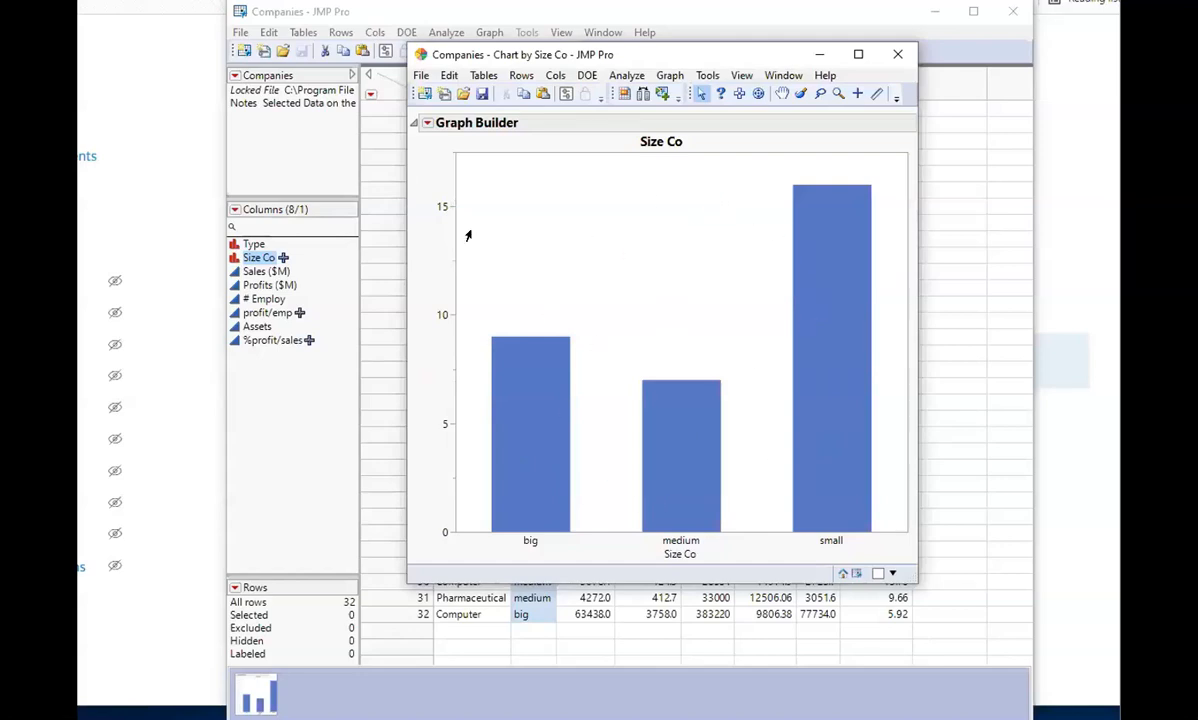
Examine the bar chart's Graph Builder options and its Add, Bar and Label choices, and close the chart
{"action": "left_click", "coordinate": [427, 123]}
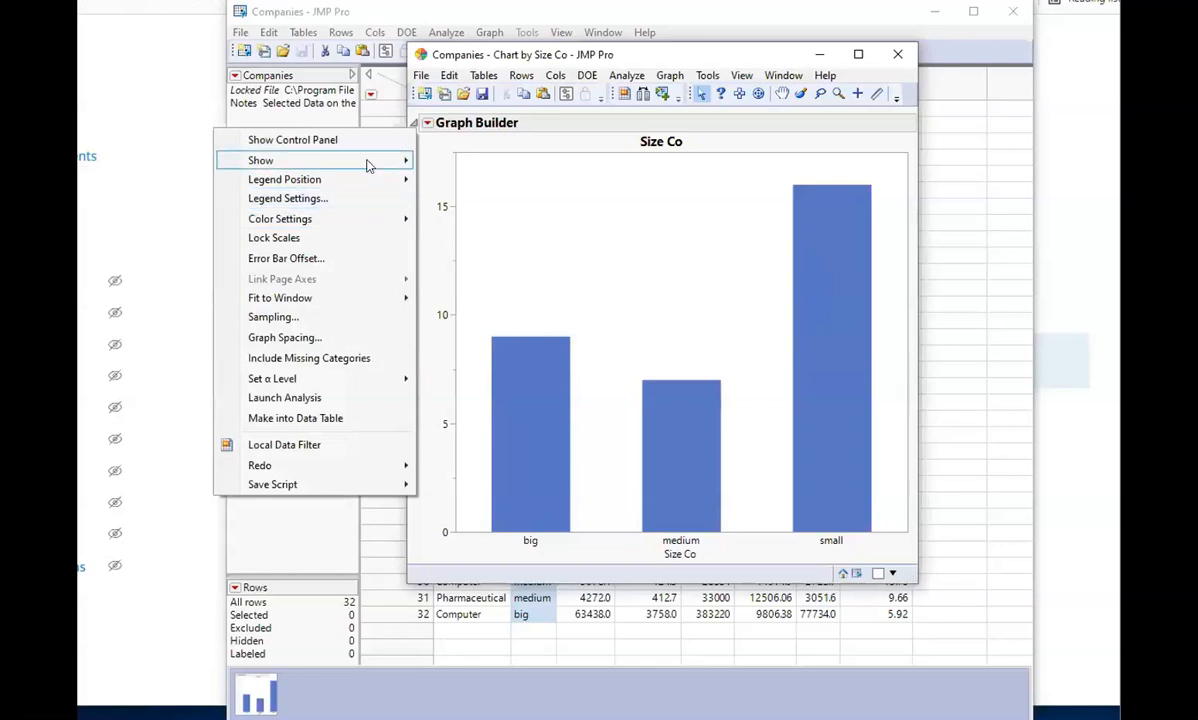
{"action": "mouse_move", "coordinate": [368, 163]}
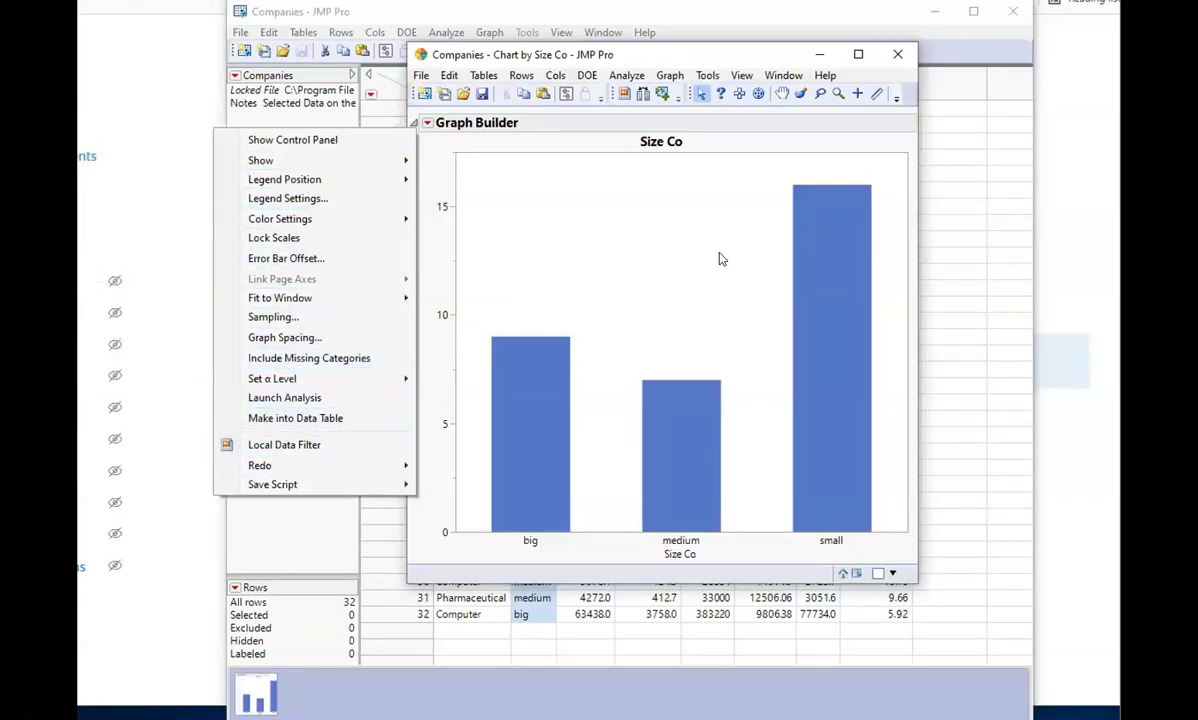
{"action": "left_click", "coordinate": [683, 262]}
{"action": "right_click", "coordinate": [683, 262]}
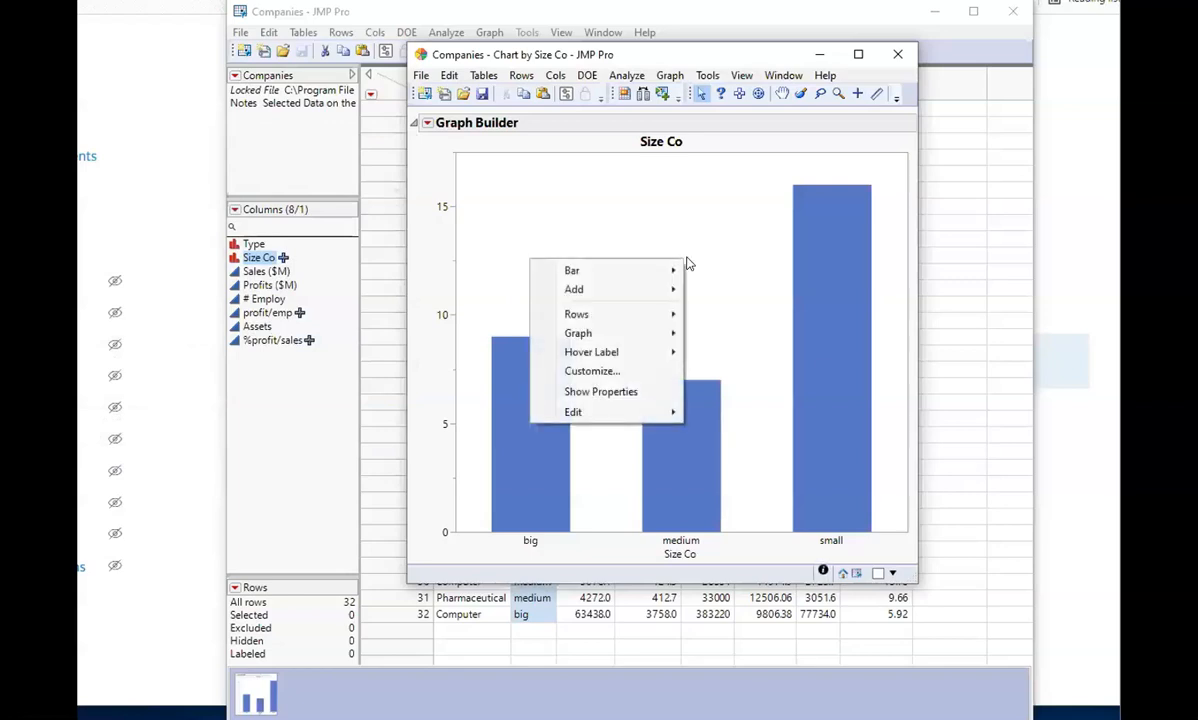
{"action": "mouse_move", "coordinate": [608, 291]}
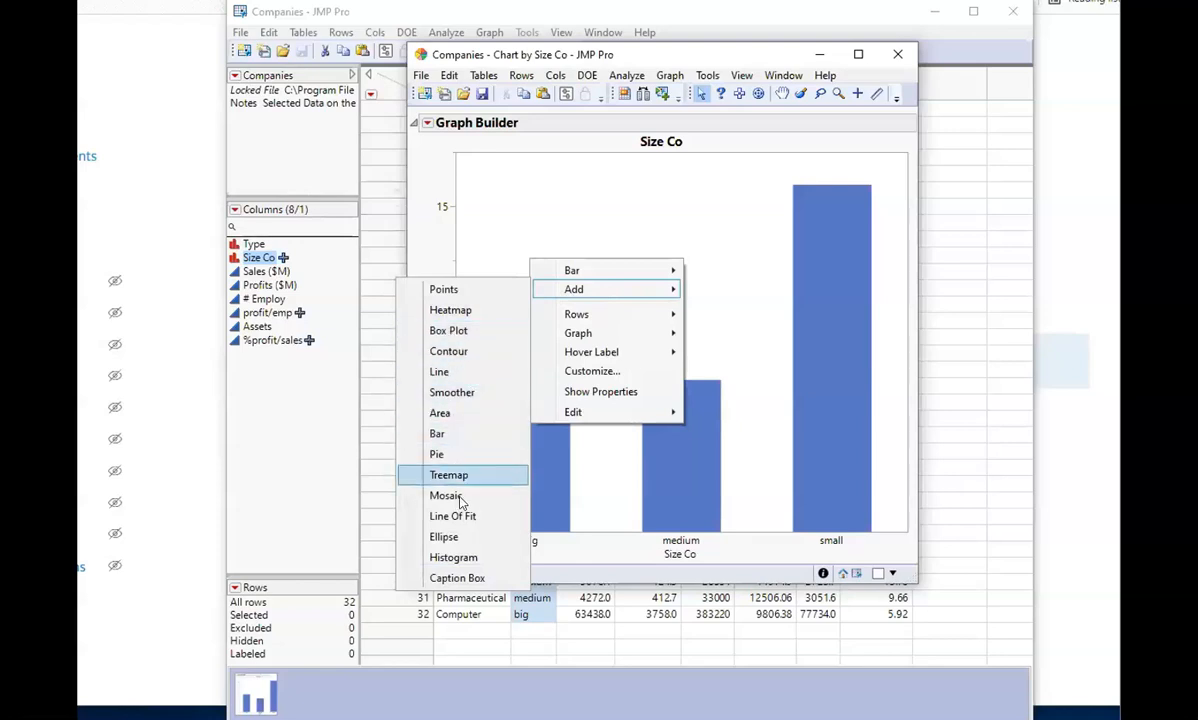
{"action": "mouse_move", "coordinate": [562, 270]}
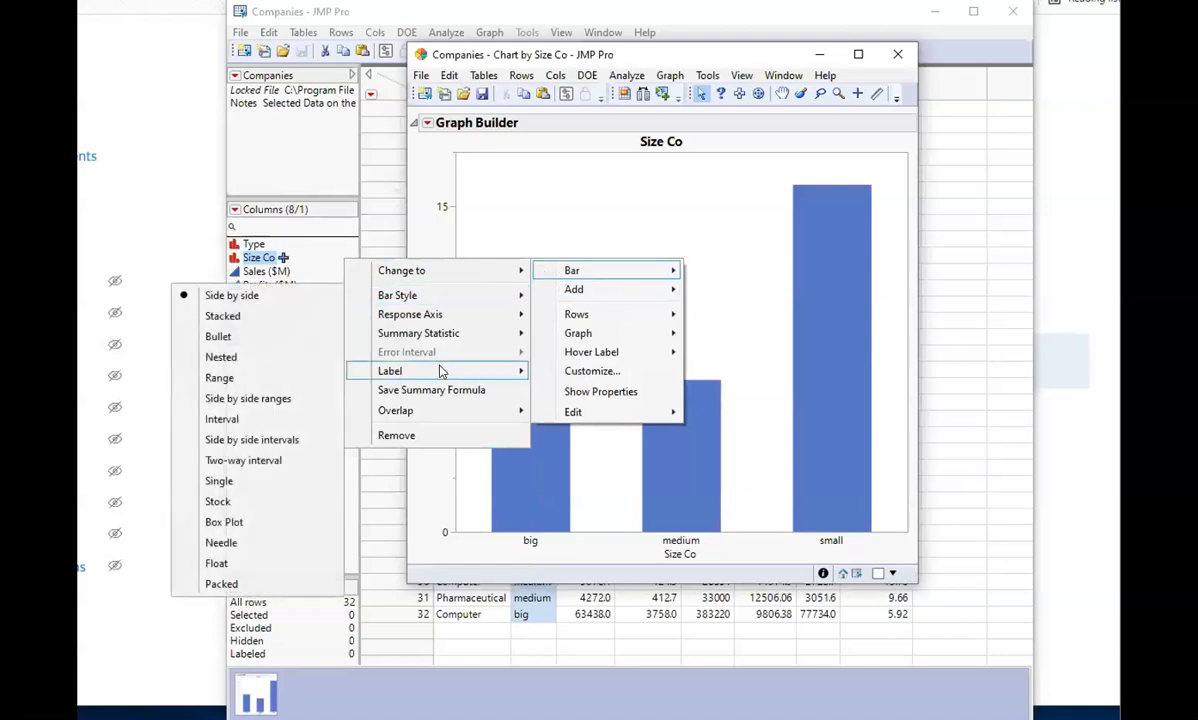
{"action": "mouse_move", "coordinate": [428, 374]}
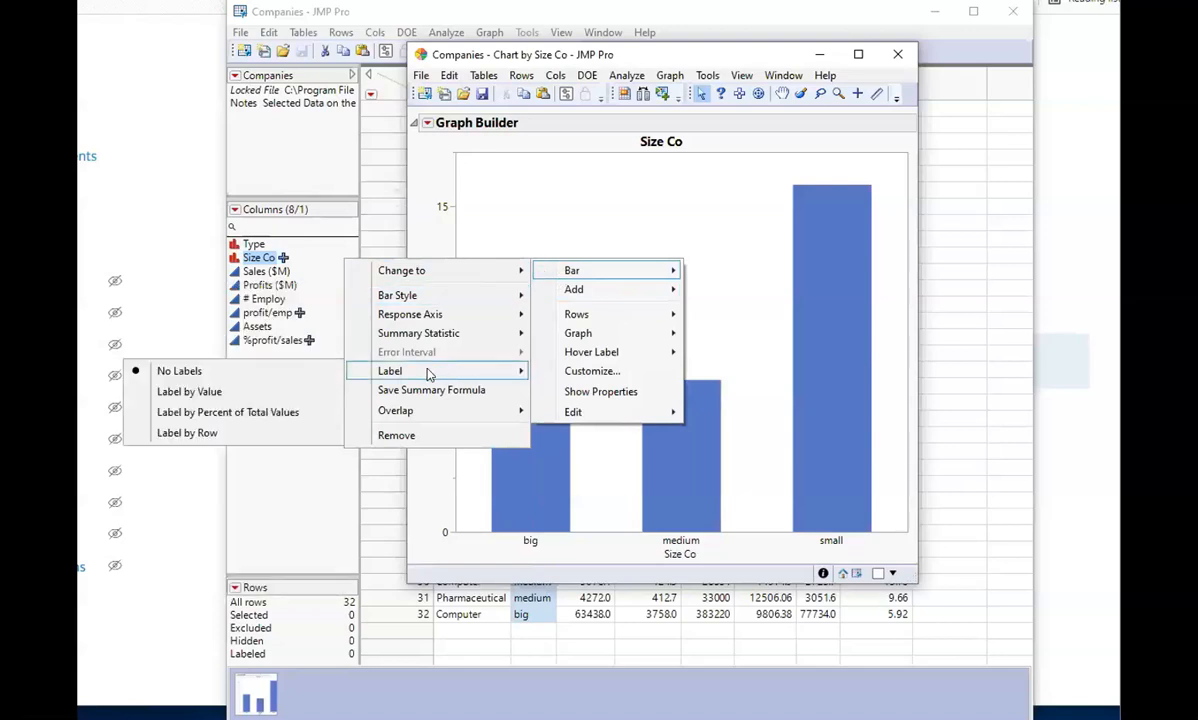
{"action": "left_click", "coordinate": [215, 411]}
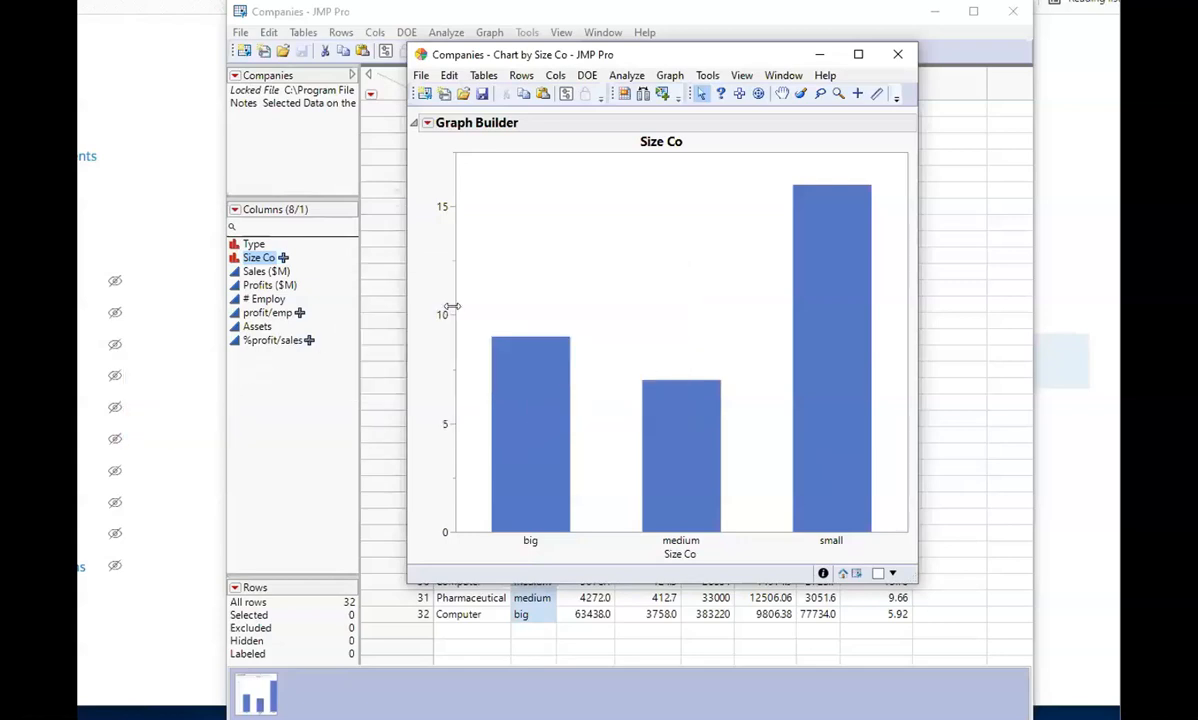
{"action": "left_click", "coordinate": [427, 123]}
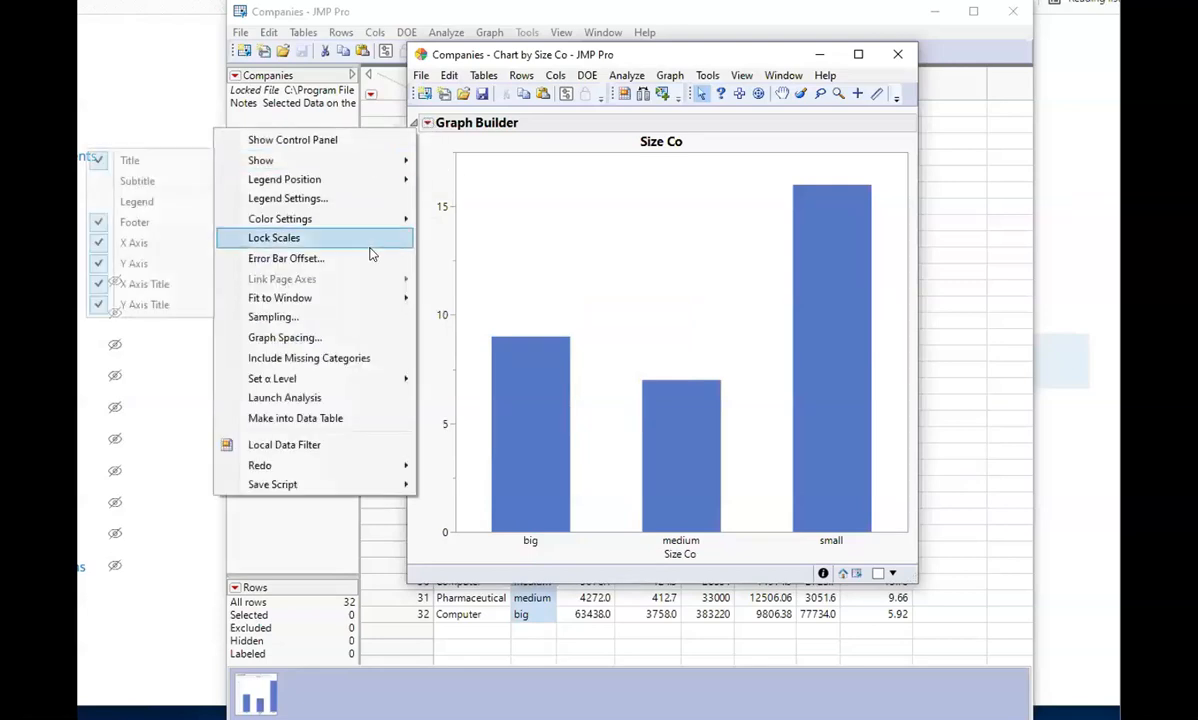
{"action": "left_click", "coordinate": [684, 274]}
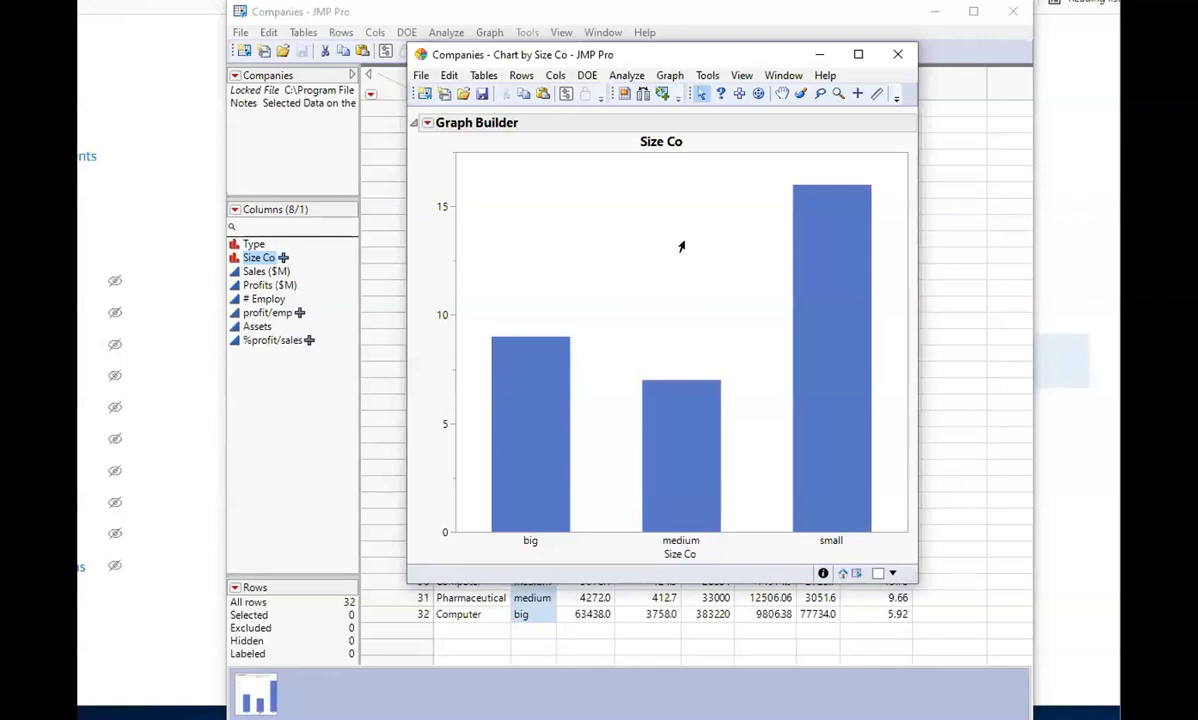
{"action": "left_click", "coordinate": [897, 55]}
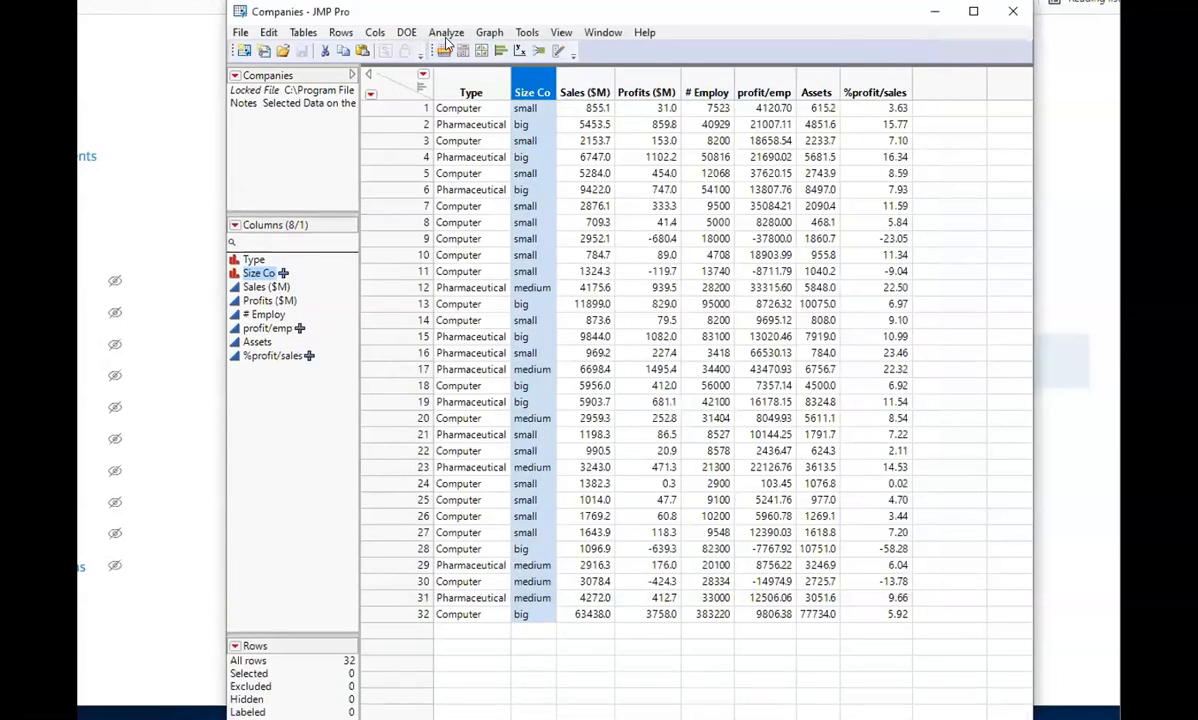
Generate a legacy Pie Chart with Size Co as Categories, X, Levels and move its window over the data table
{"action": "left_click", "coordinate": [487, 33]}
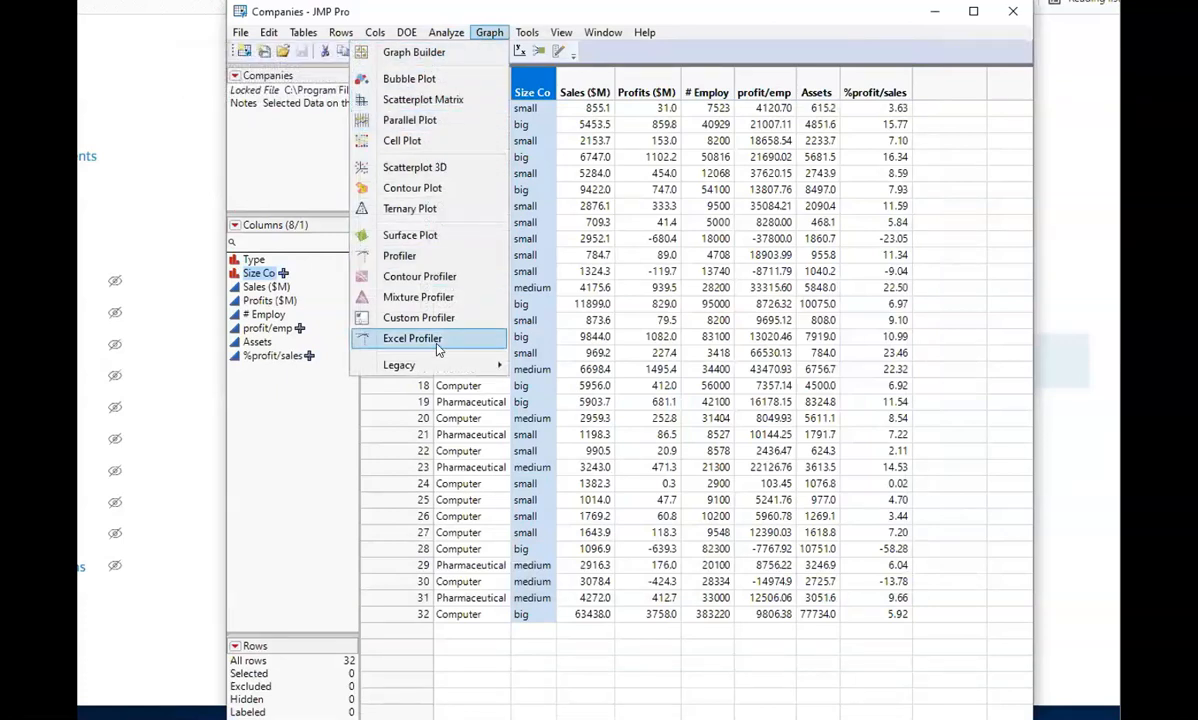
{"action": "mouse_move", "coordinate": [475, 365]}
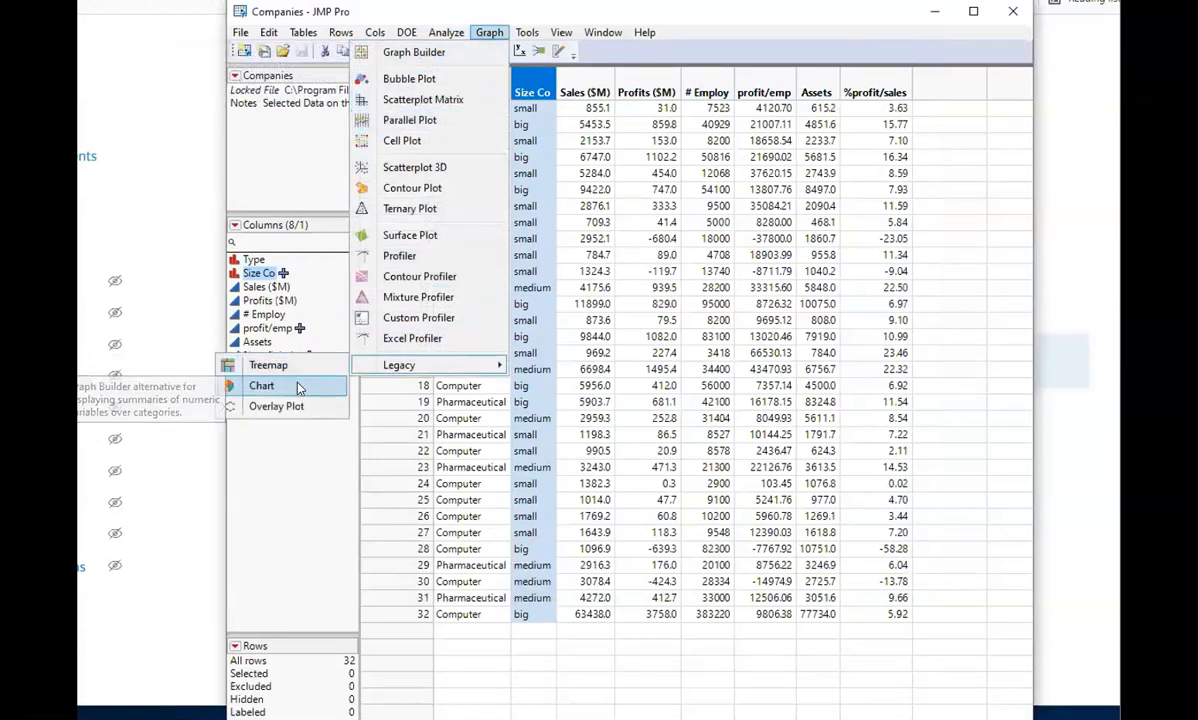
{"action": "left_click", "coordinate": [298, 387]}
{"action": "left_click", "coordinate": [309, 310]}
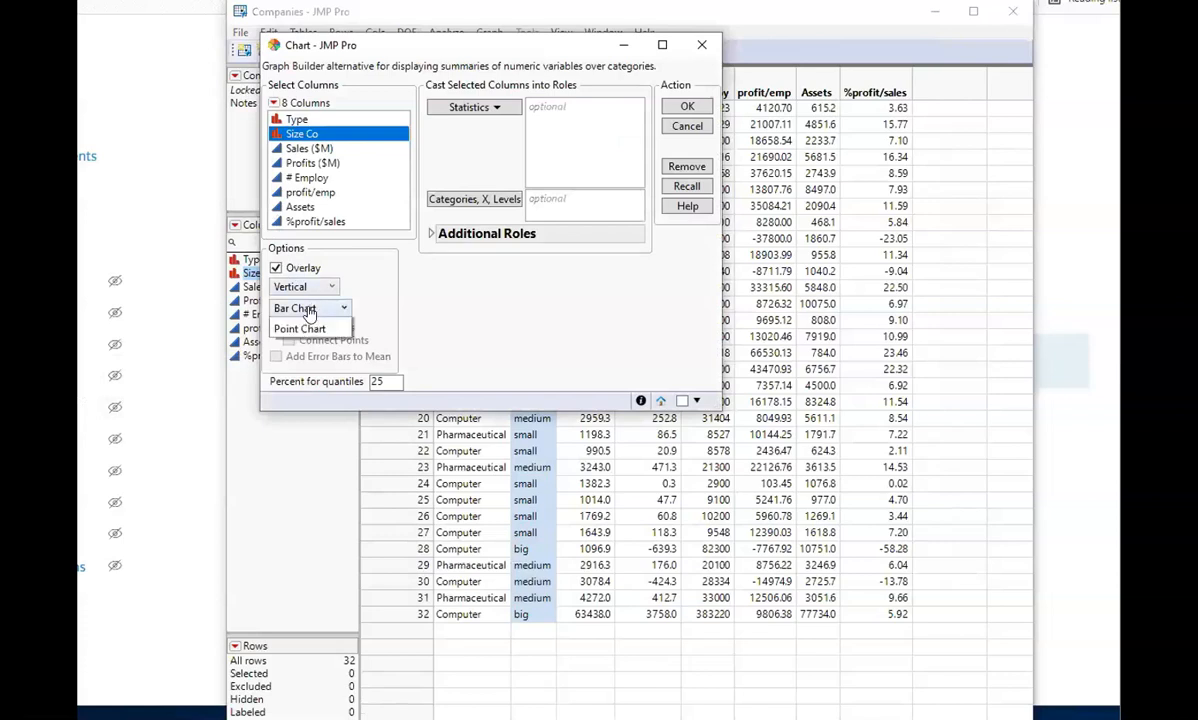
{"action": "left_click", "coordinate": [296, 359]}
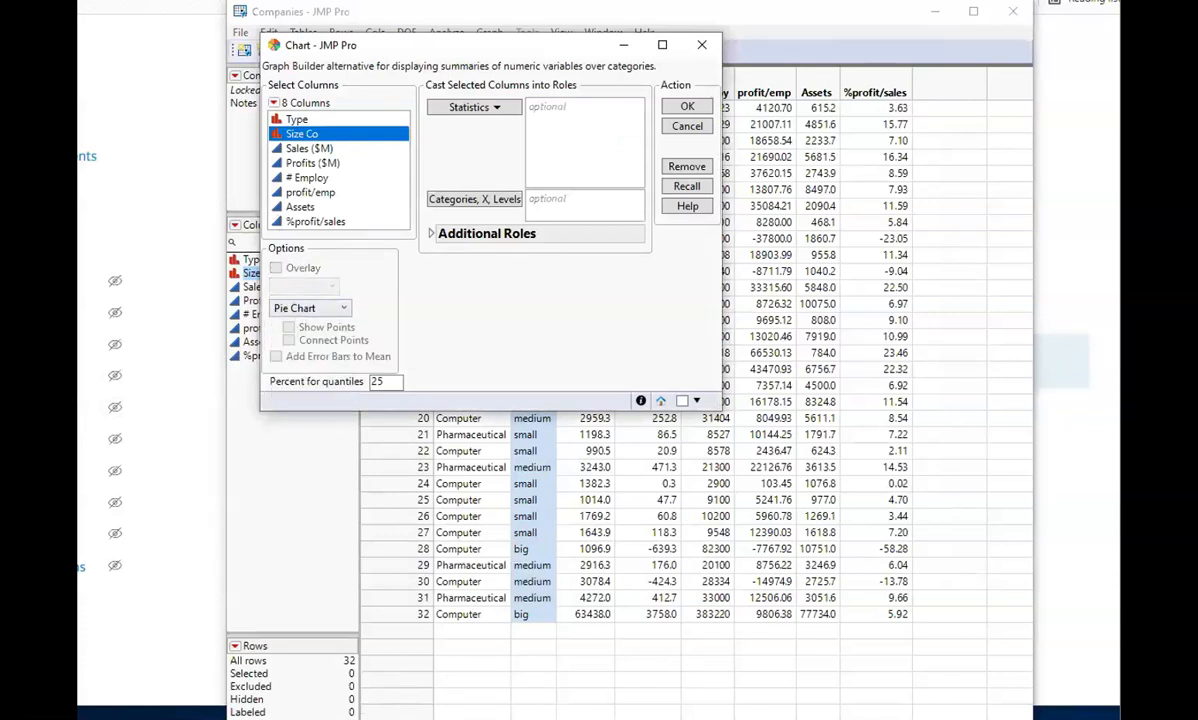
{"action": "left_click", "coordinate": [480, 201]}
{"action": "left_click", "coordinate": [683, 108]}
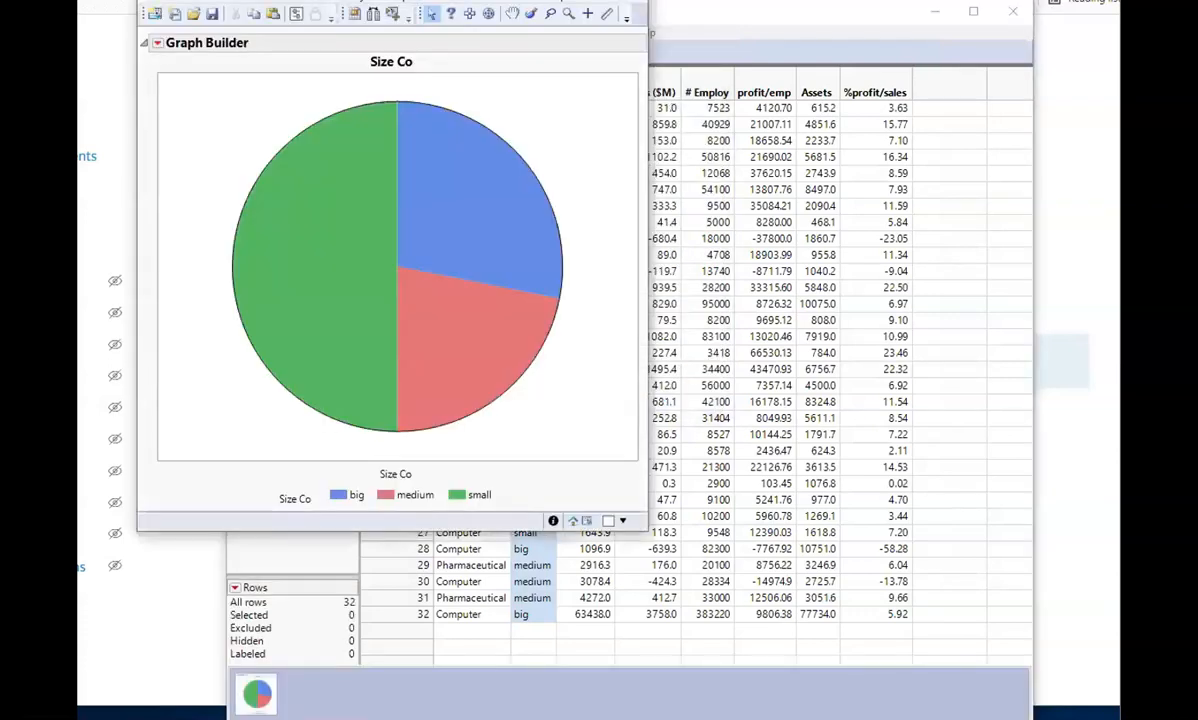
{"action": "left_click_drag", "start_coordinate": [238, 0], "coordinate": [536, 66]}
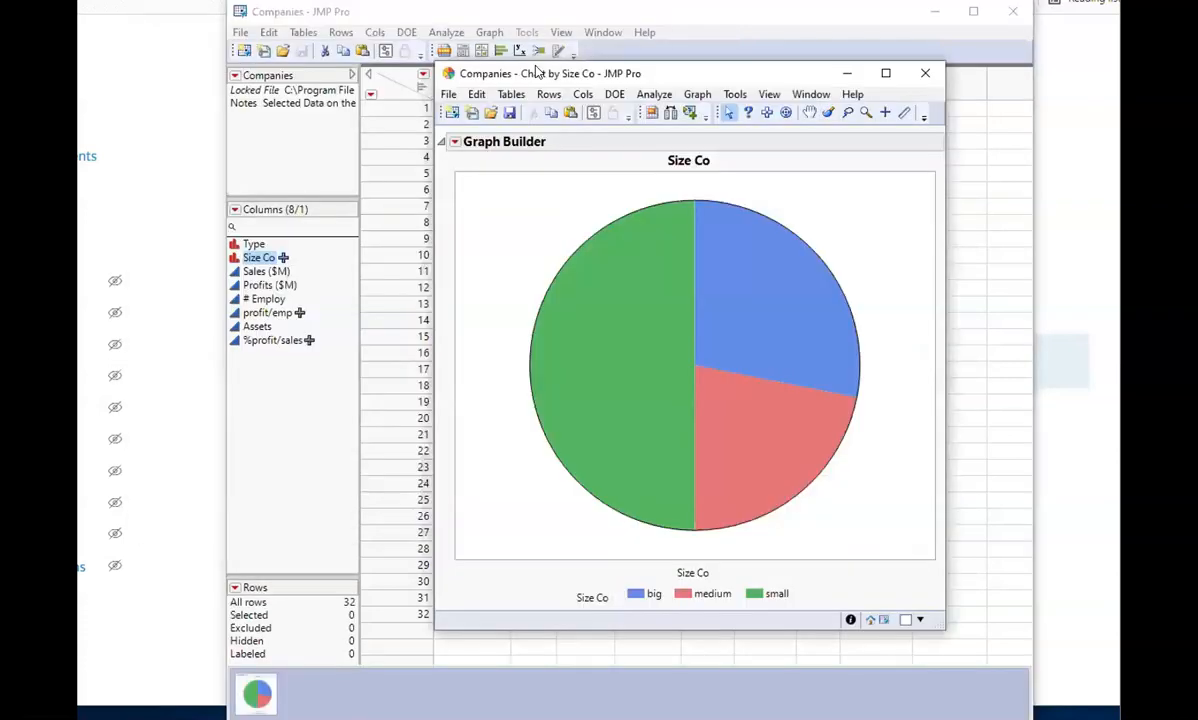
Examine the pie chart's Add, Pie Style, Summary Statistic and Label options, and close the chart
{"action": "right_click", "coordinate": [512, 207]}
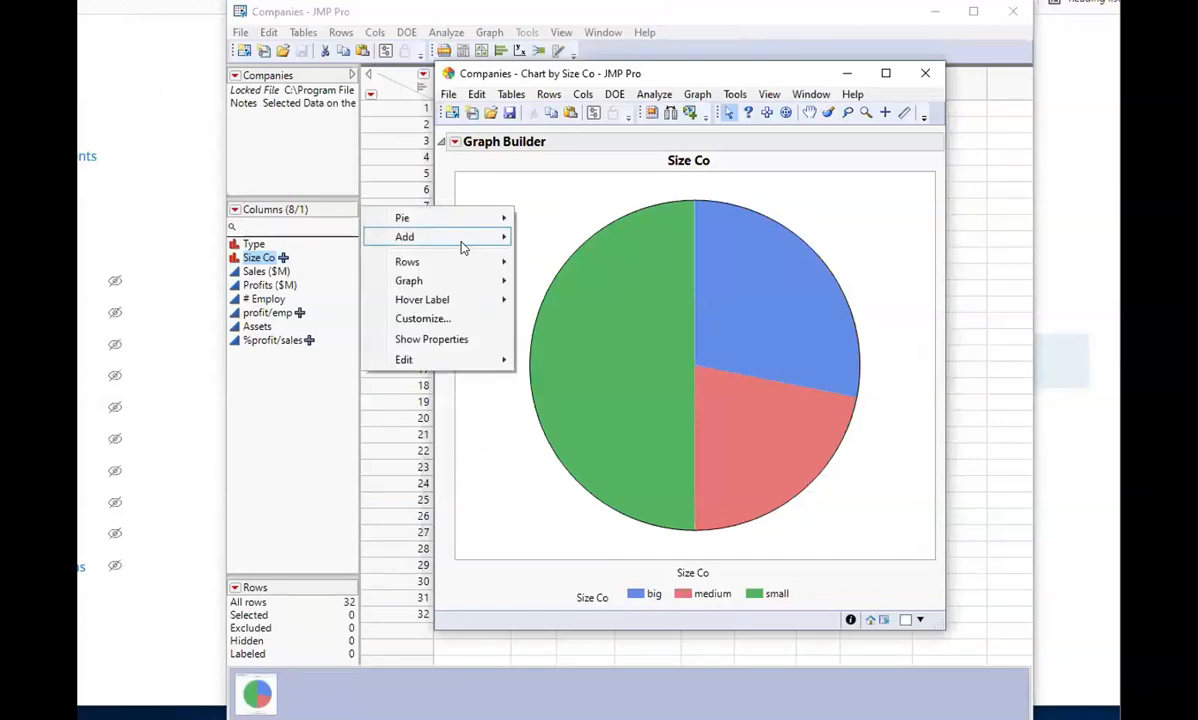
{"action": "mouse_move", "coordinate": [450, 243]}
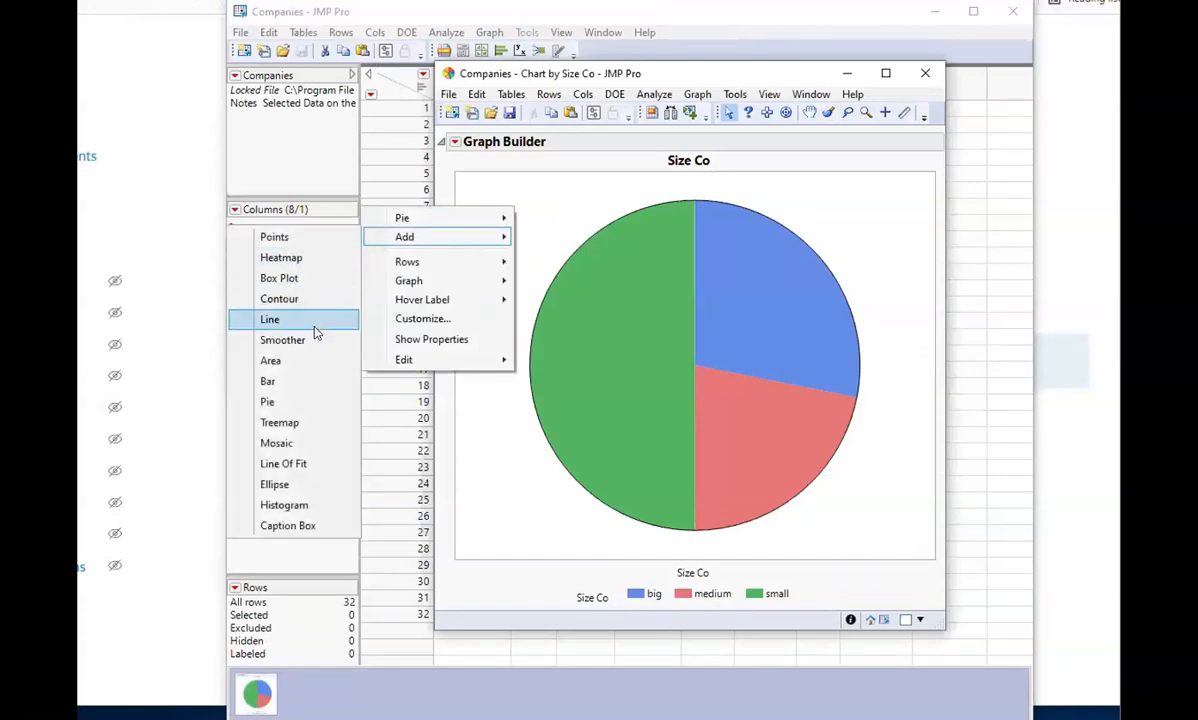
{"action": "mouse_move", "coordinate": [402, 218]}
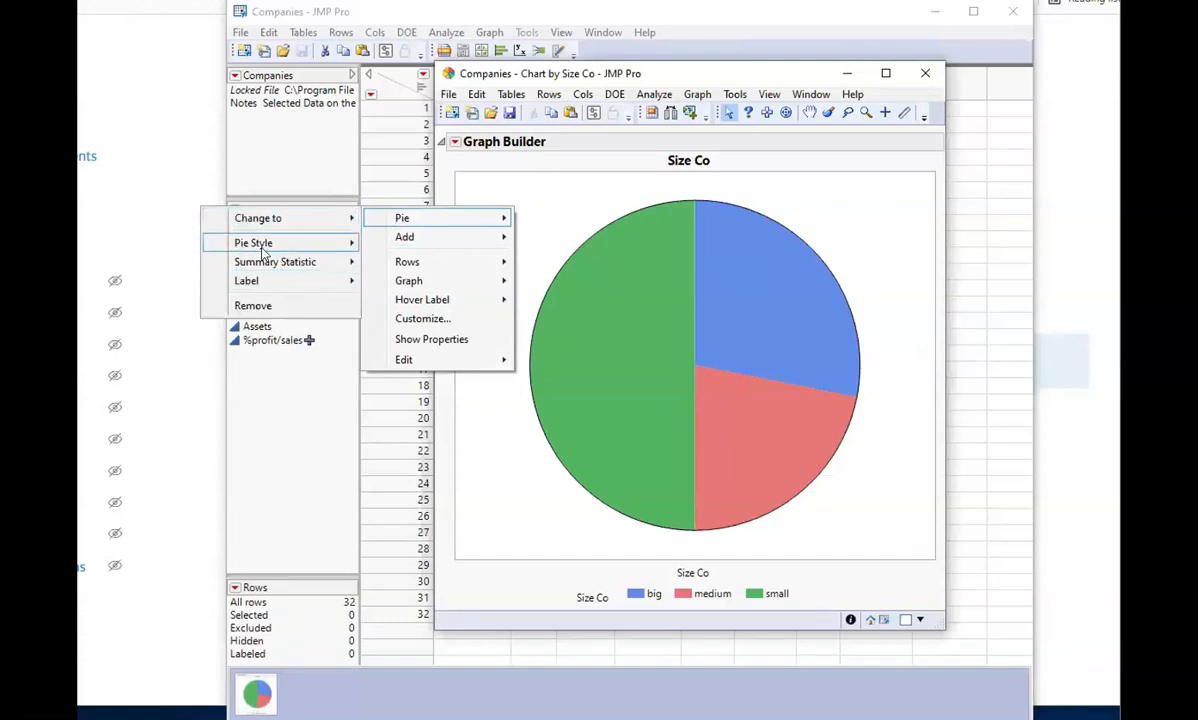
{"action": "mouse_move", "coordinate": [274, 265]}
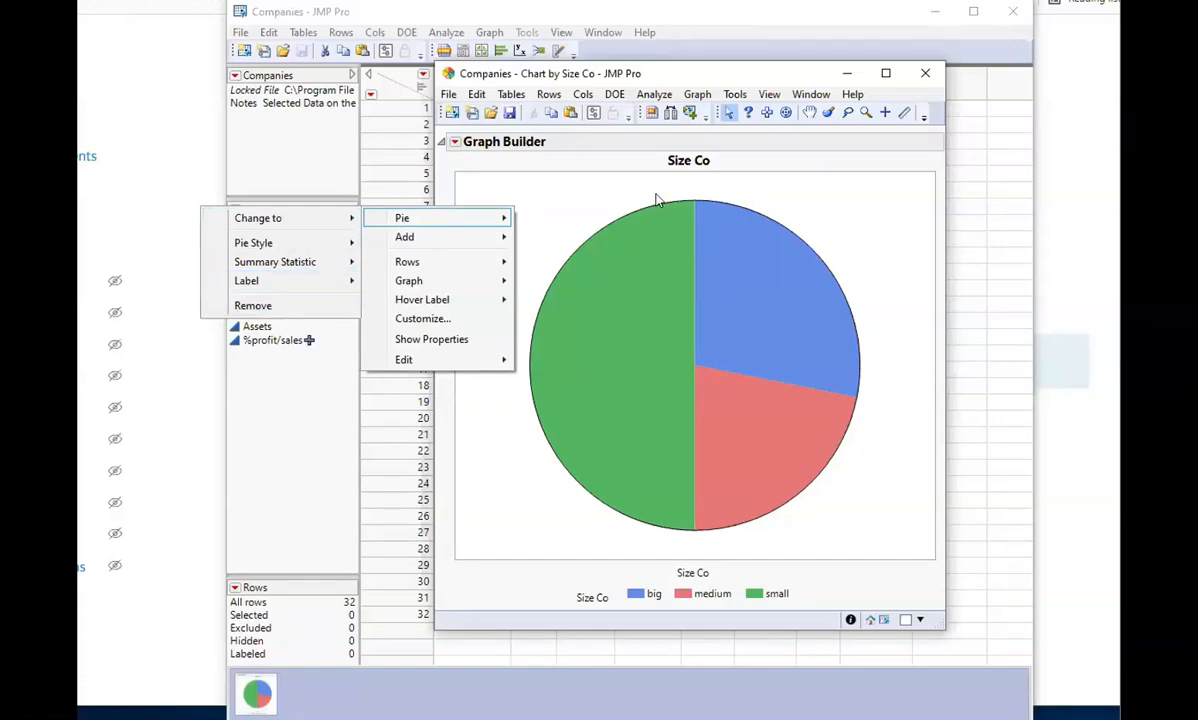
{"action": "left_click", "coordinate": [532, 182]}
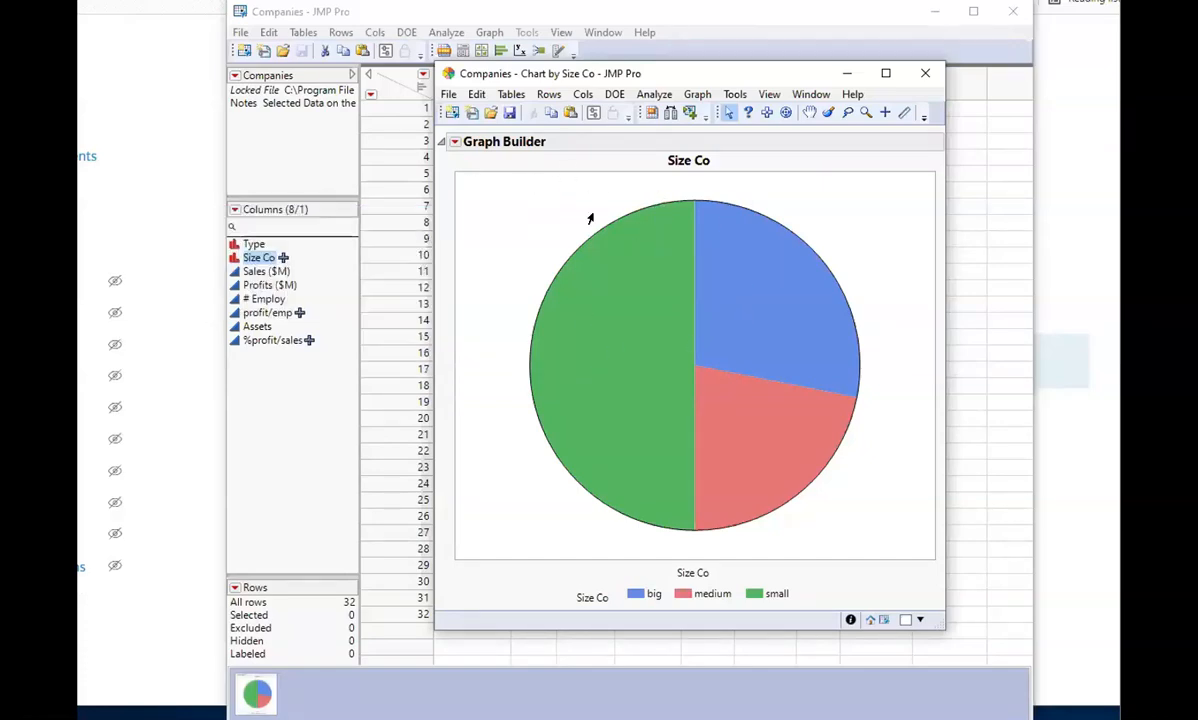
{"action": "left_click", "coordinate": [924, 76]}
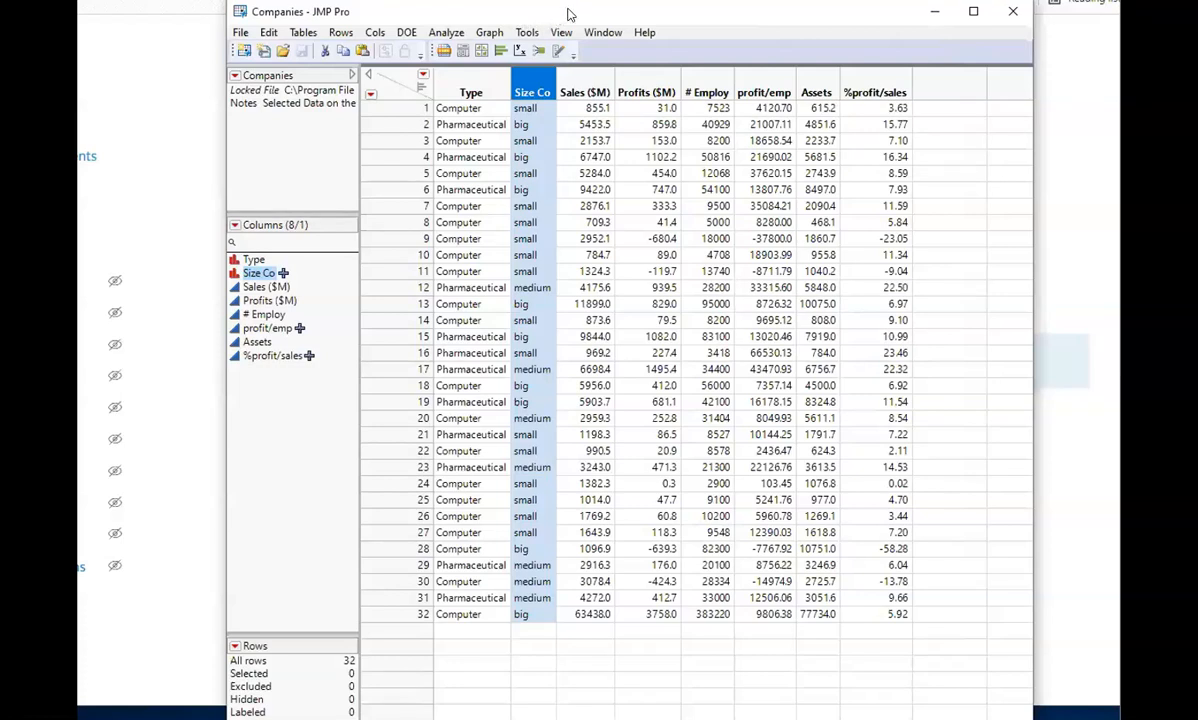
Generate a Distribution report for Sales ($M), examine its quantiles and default summary statistics, and close the report
{"action": "left_click", "coordinate": [447, 33]}
{"action": "left_click", "coordinate": [418, 53]}
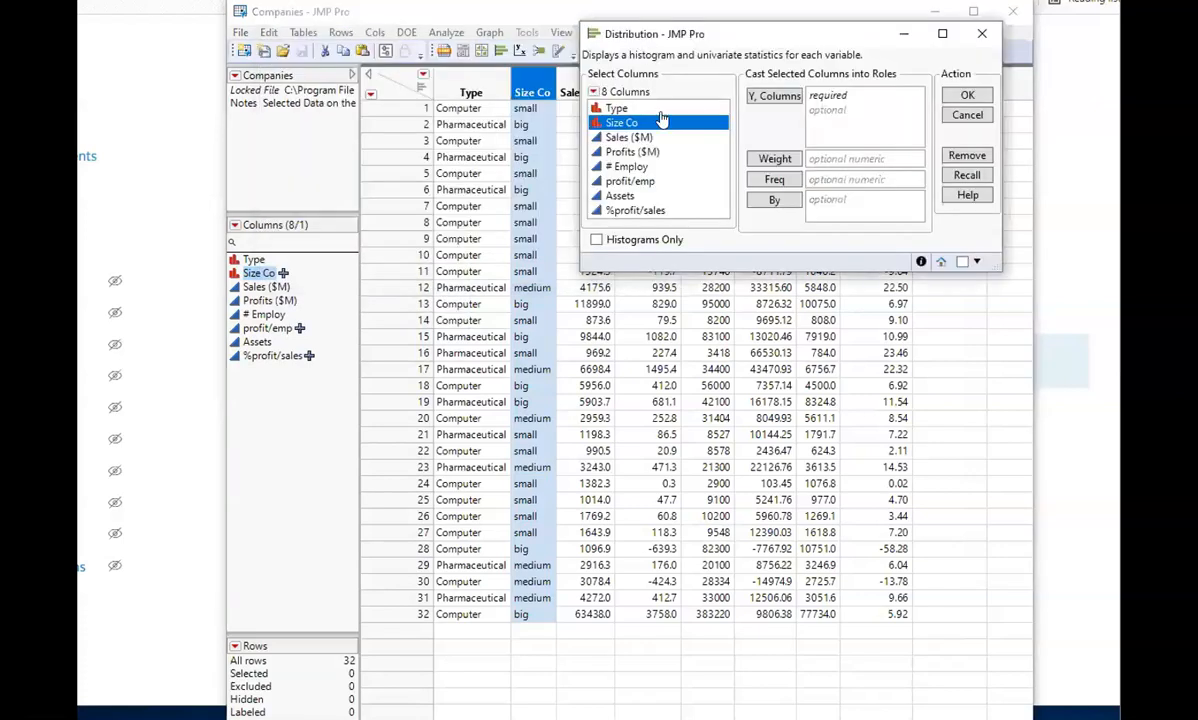
{"action": "left_click", "coordinate": [627, 138]}
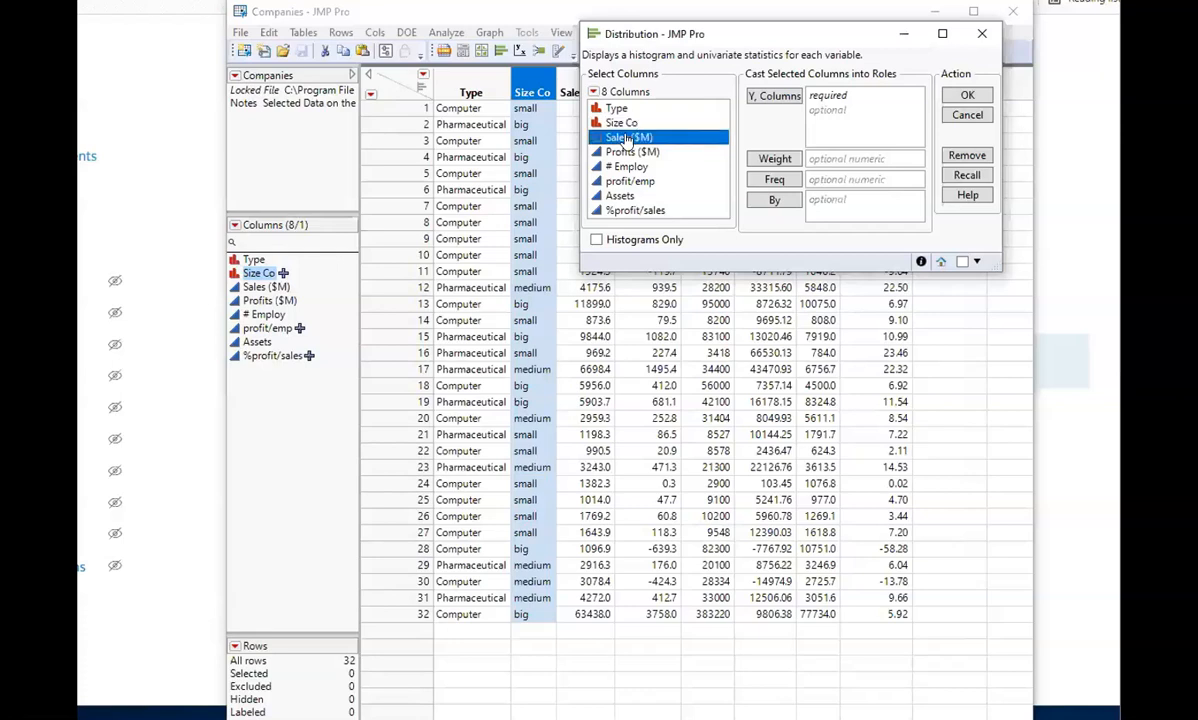
{"action": "left_click", "coordinate": [773, 96]}
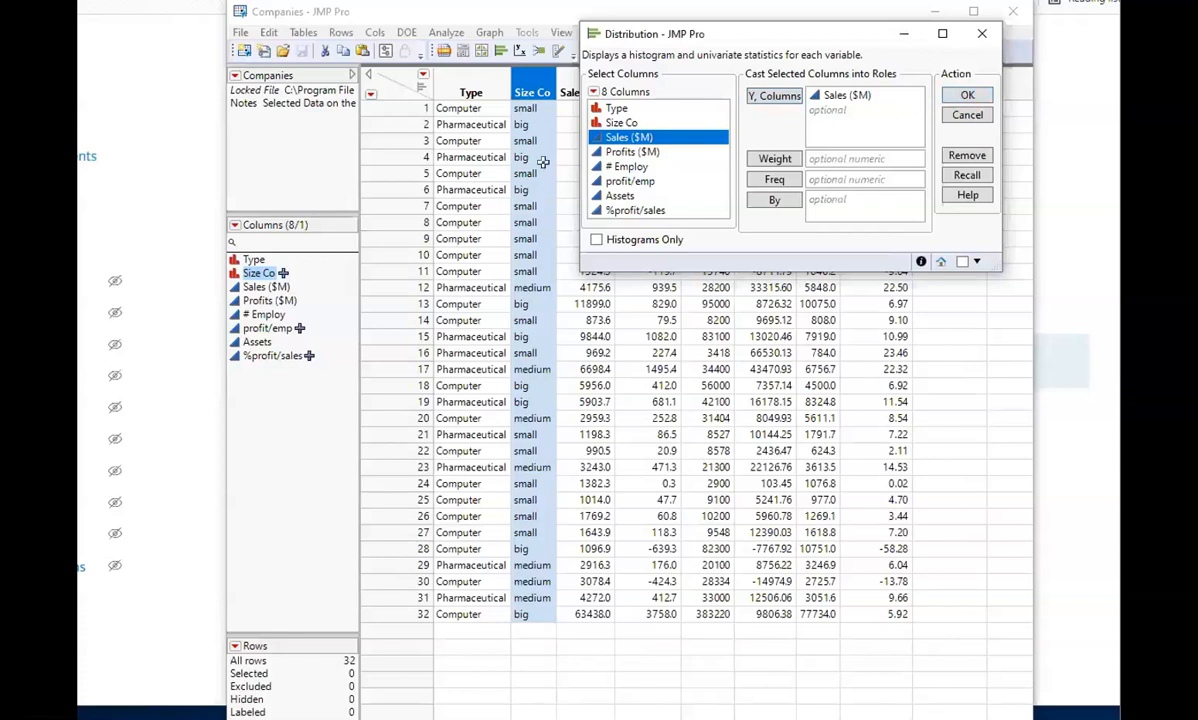
{"action": "left_click", "coordinate": [966, 97]}
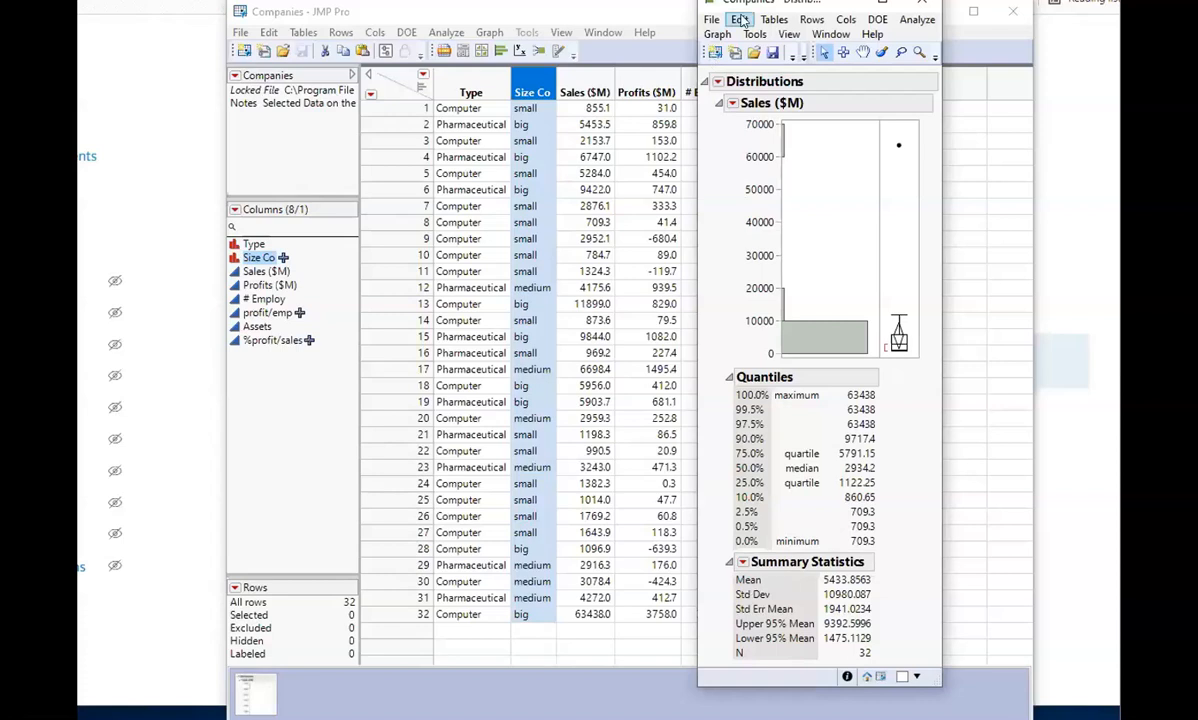
{"action": "left_click_drag", "start_coordinate": [757, 8], "coordinate": [737, 88]}
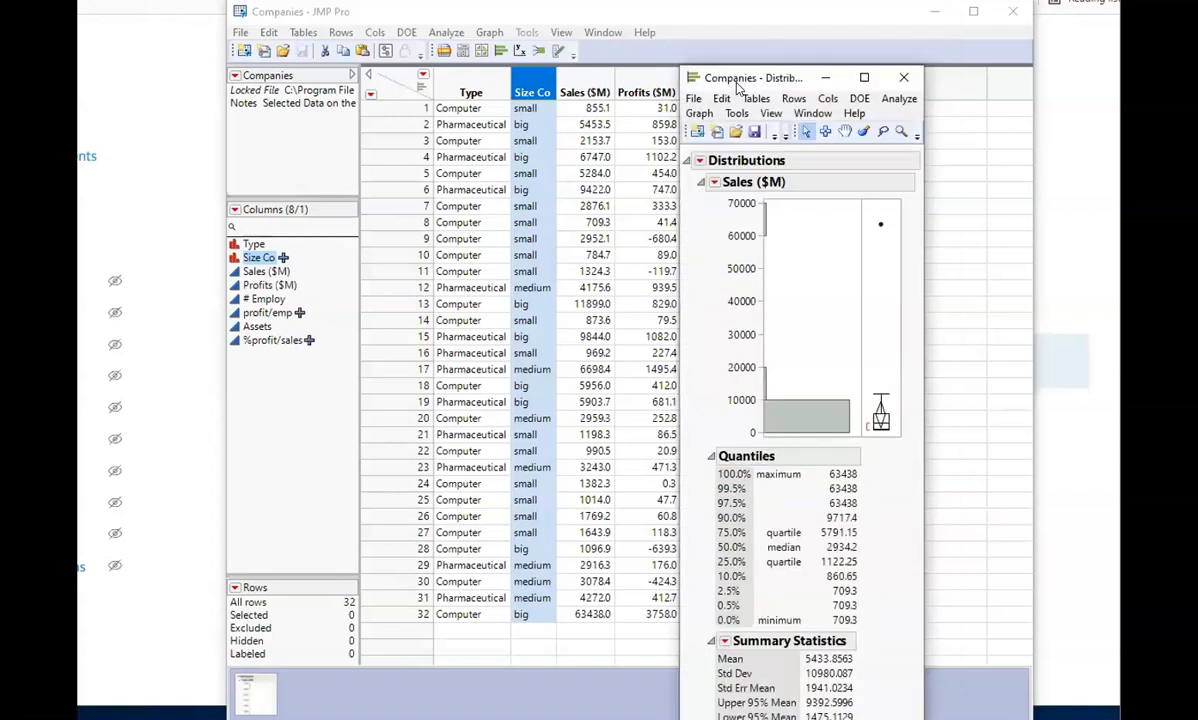
{"action": "left_click", "coordinate": [904, 79]}
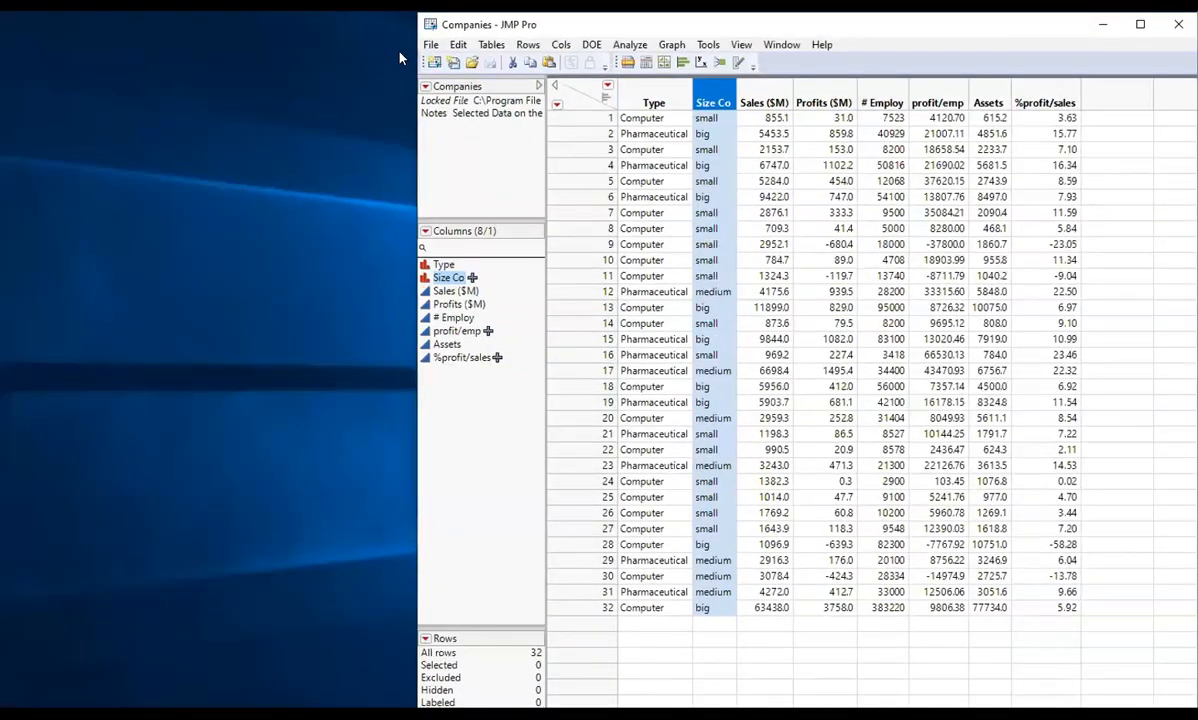
Open the platform preferences for Distribution Summary Statistics
{"action": "left_click", "coordinate": [430, 44]}
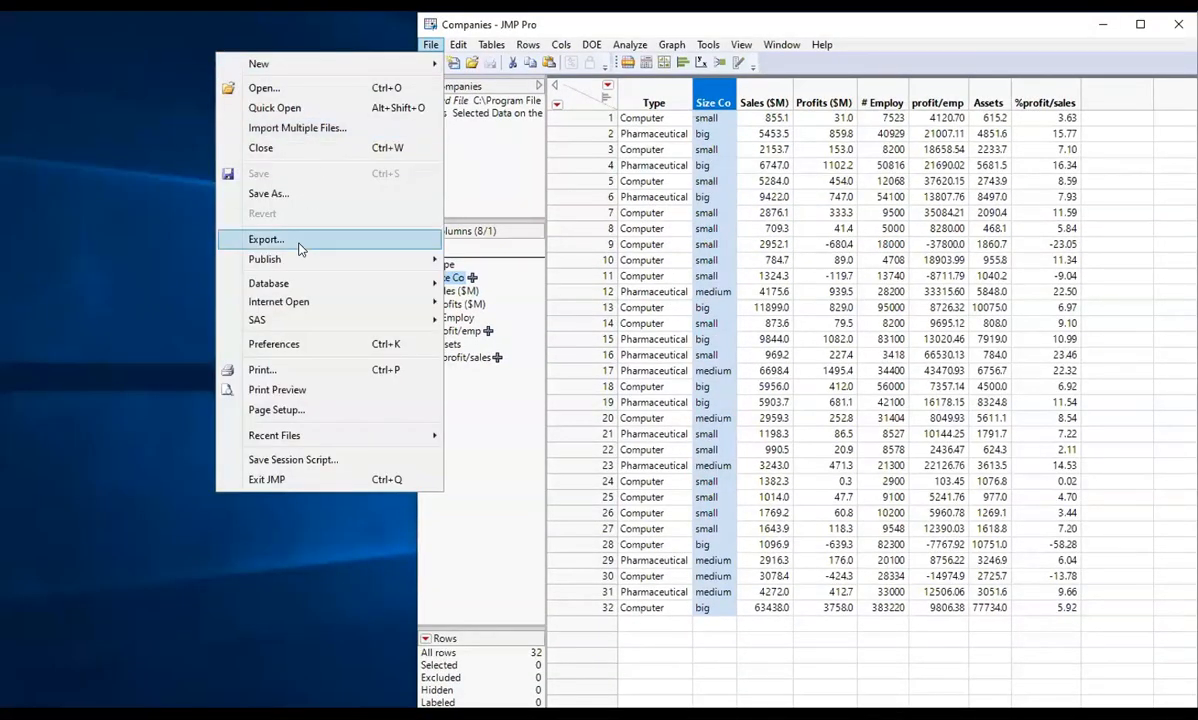
{"action": "left_click", "coordinate": [299, 346]}
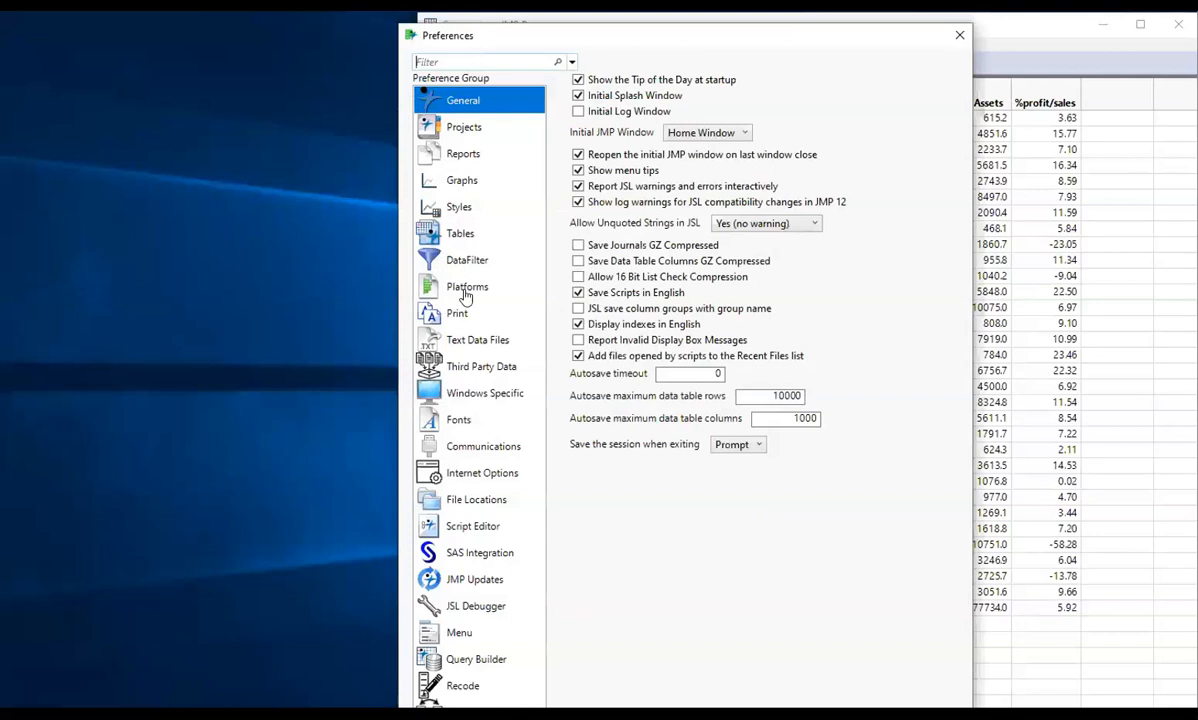
{"action": "left_click", "coordinate": [464, 290]}
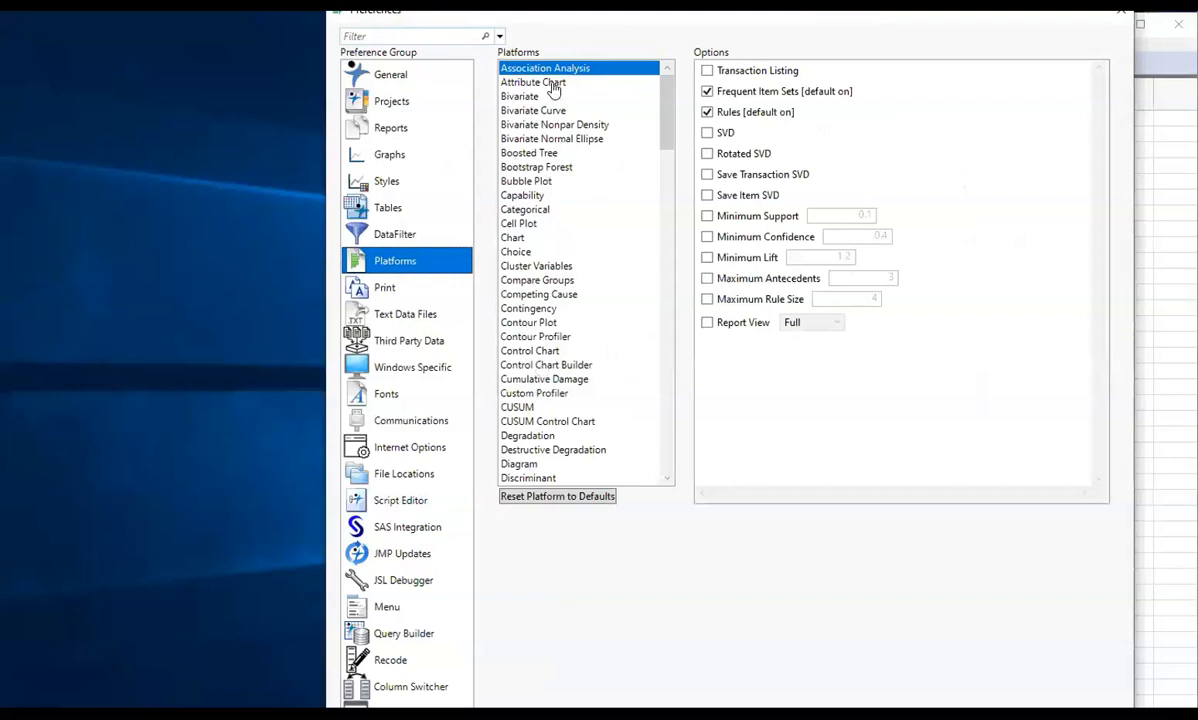
{"action": "scroll", "coordinate": [572, 266], "scroll_direction": "down", "scroll_amount": 6}
{"action": "left_click", "coordinate": [572, 224]}
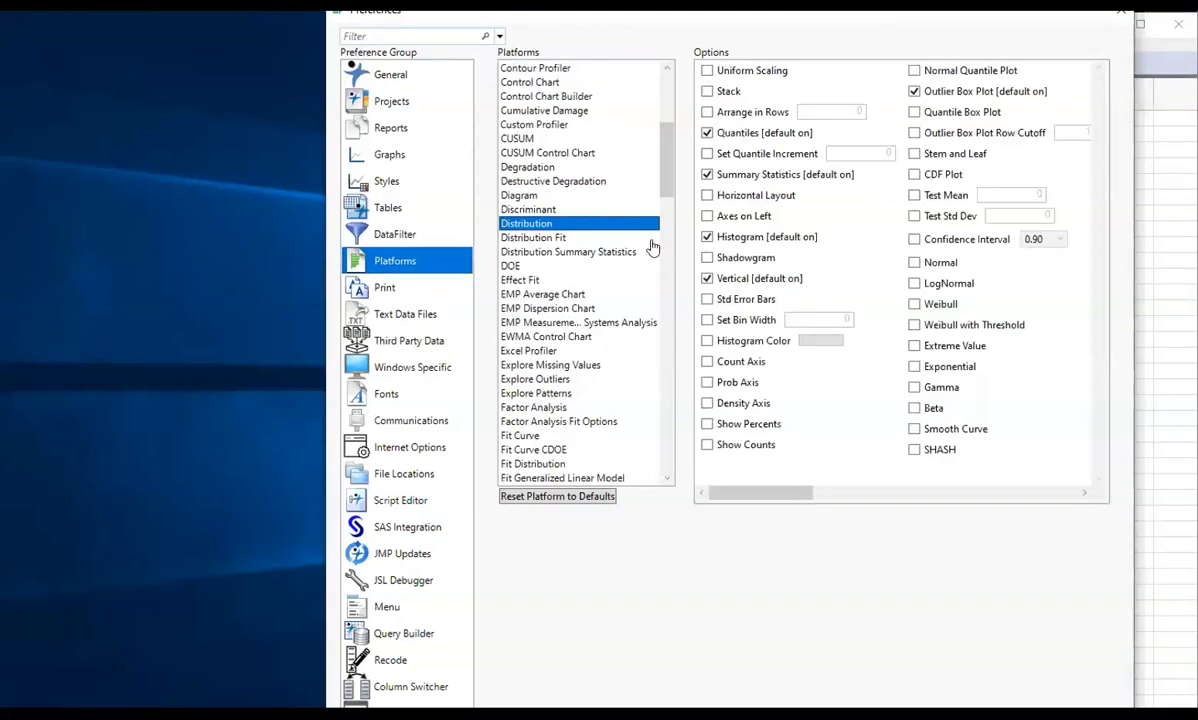
{"action": "left_click", "coordinate": [577, 252]}
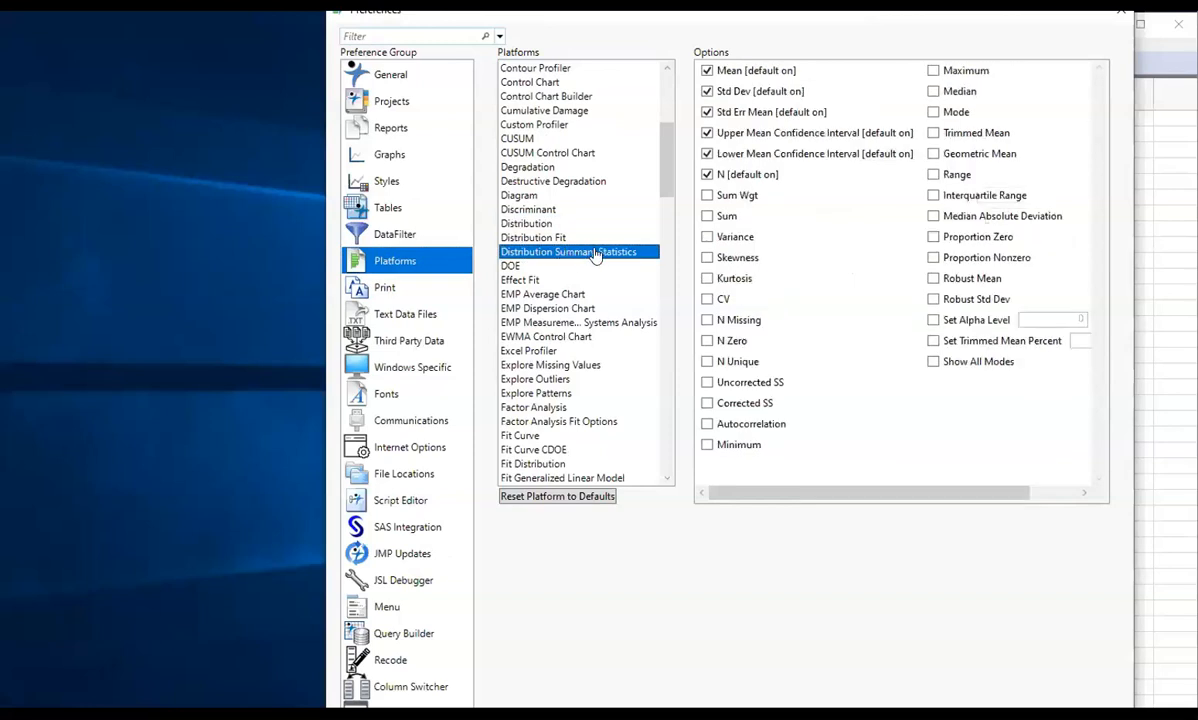
Enable Sum, Variance, Skewness, Kurtosis, Minimum, Maximum, Median, Mode, Trimmed Mean and Range as default summary statistics, and save the preferences
{"action": "left_click", "coordinate": [707, 216]}
{"action": "left_click", "coordinate": [707, 258]}
{"action": "left_click", "coordinate": [707, 445]}
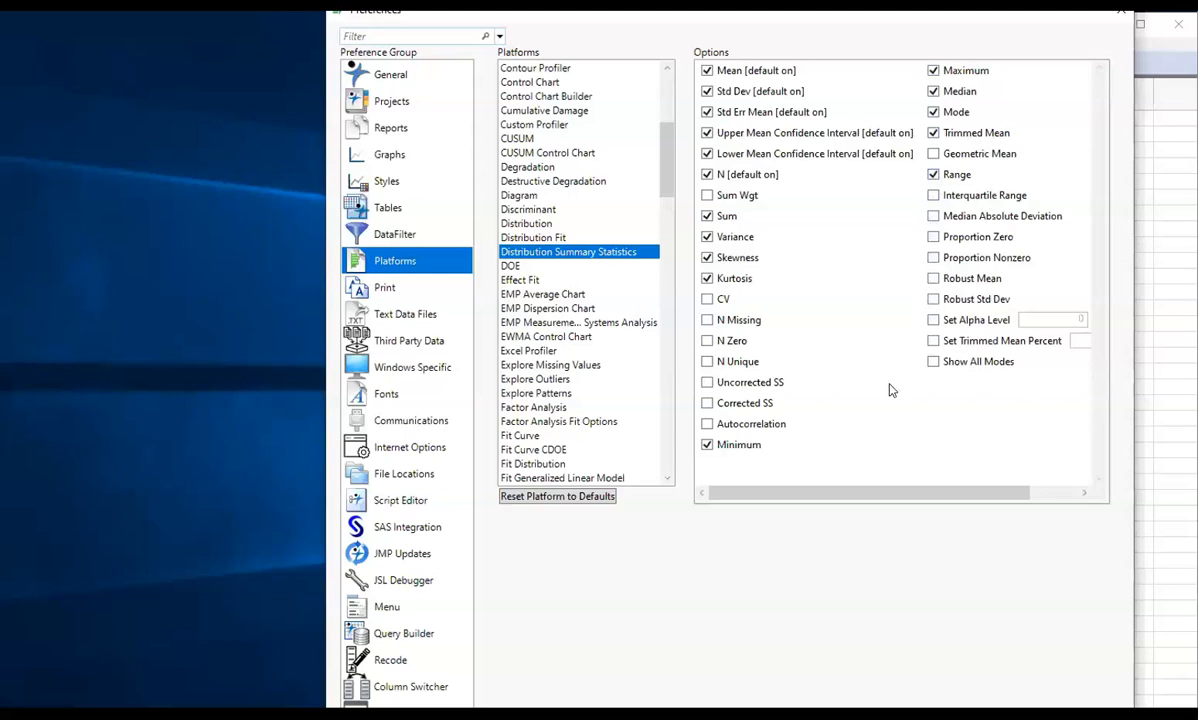
{"action": "left_click_drag", "start_coordinate": [963, 492], "coordinate": [1020, 500]}
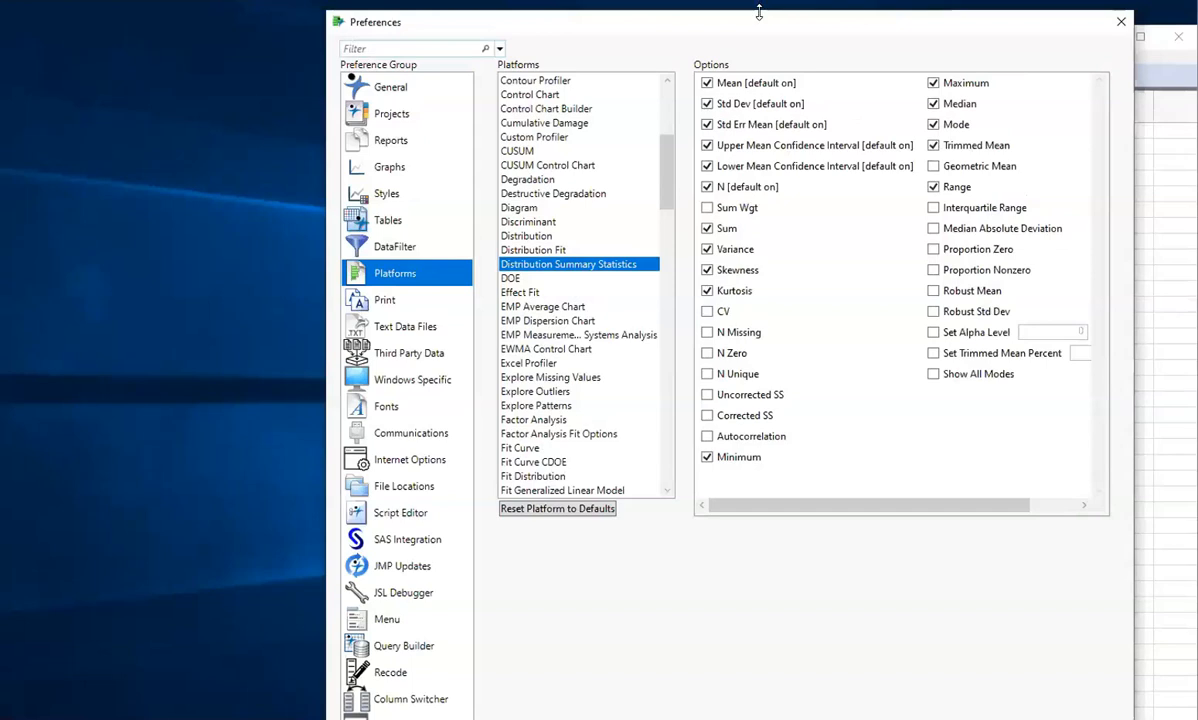
{"action": "left_click_drag", "start_coordinate": [759, 12], "coordinate": [650, 62]}
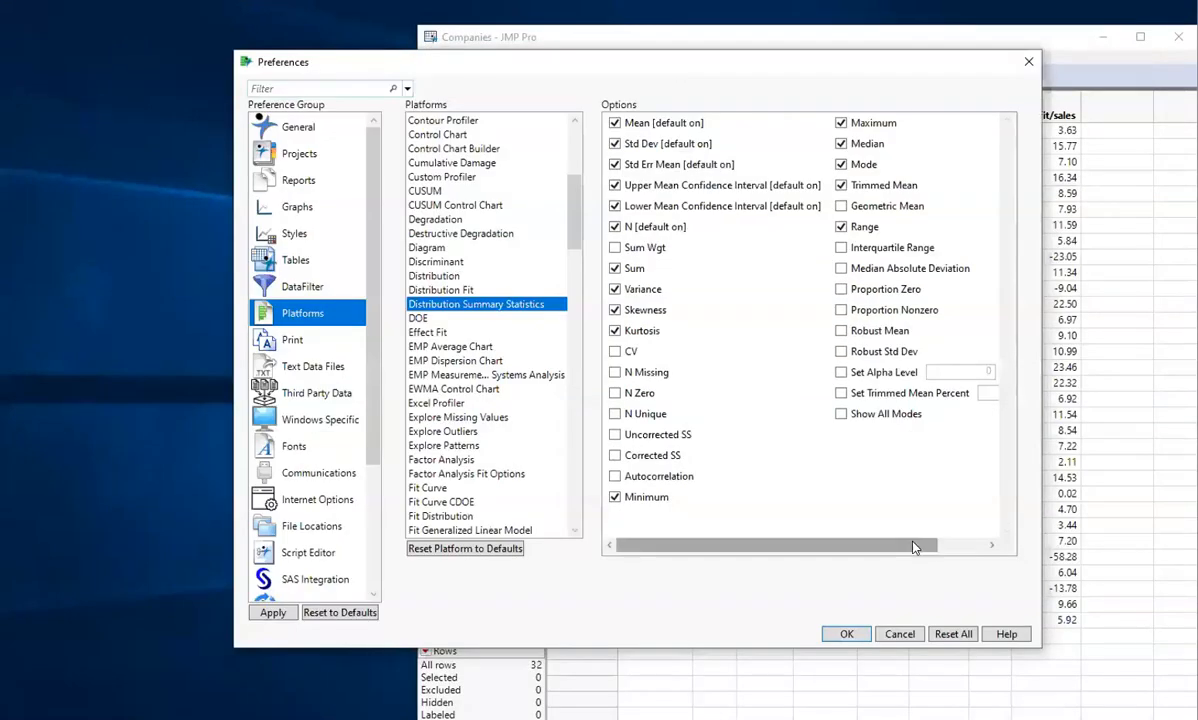
{"action": "left_click", "coordinate": [846, 635]}
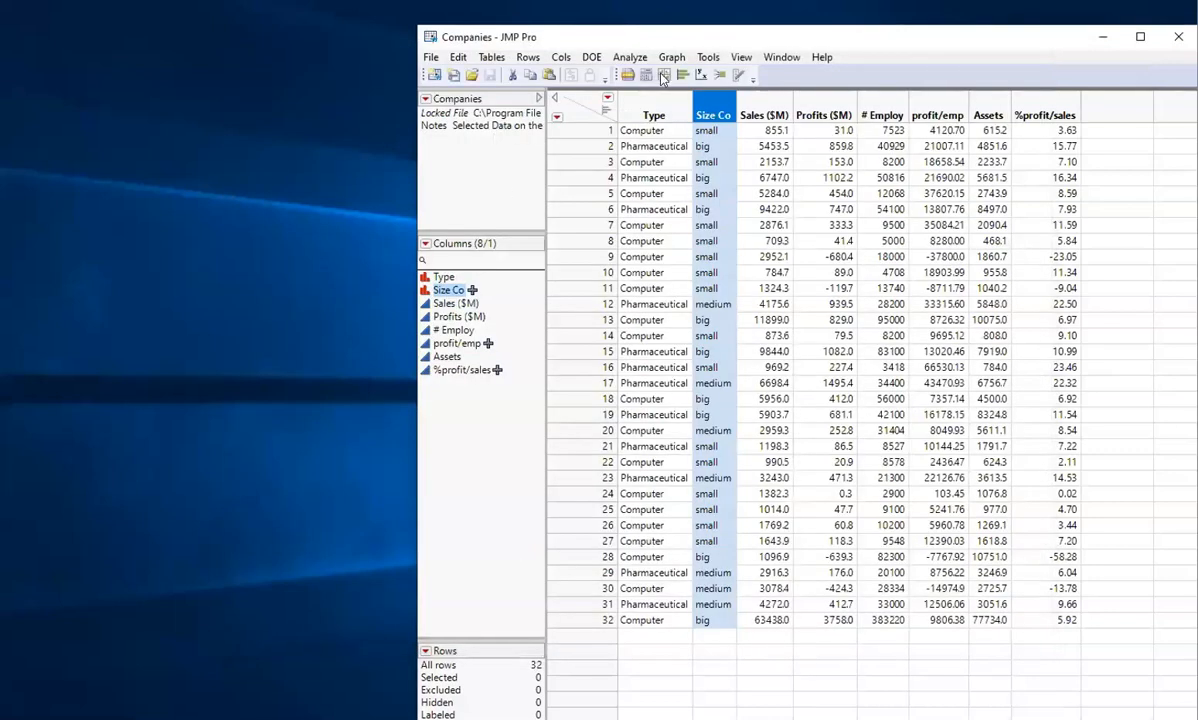
Rerun the Sales ($M) distribution with the recalled settings, examine the expanded summary statistics, and close the report
{"action": "left_click", "coordinate": [623, 60]}
{"action": "left_click", "coordinate": [560, 76]}
{"action": "left_click", "coordinate": [1082, 168]}
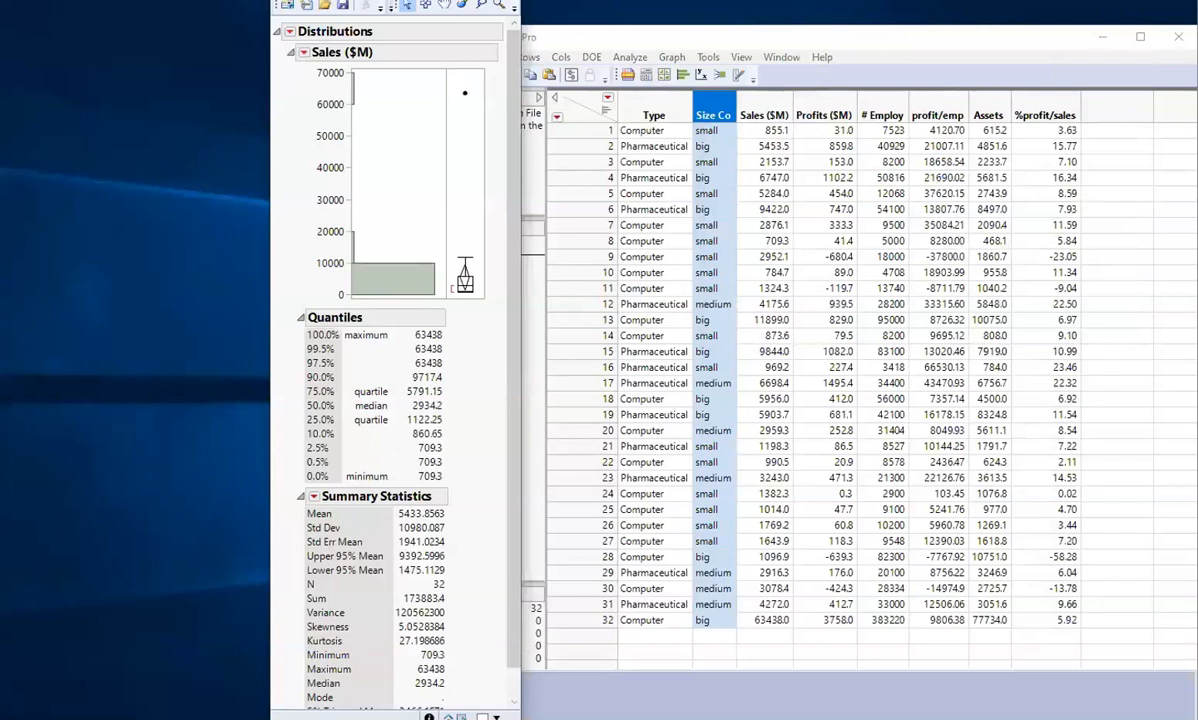
{"action": "left_click_drag", "start_coordinate": [274, 1], "coordinate": [275, 57]}
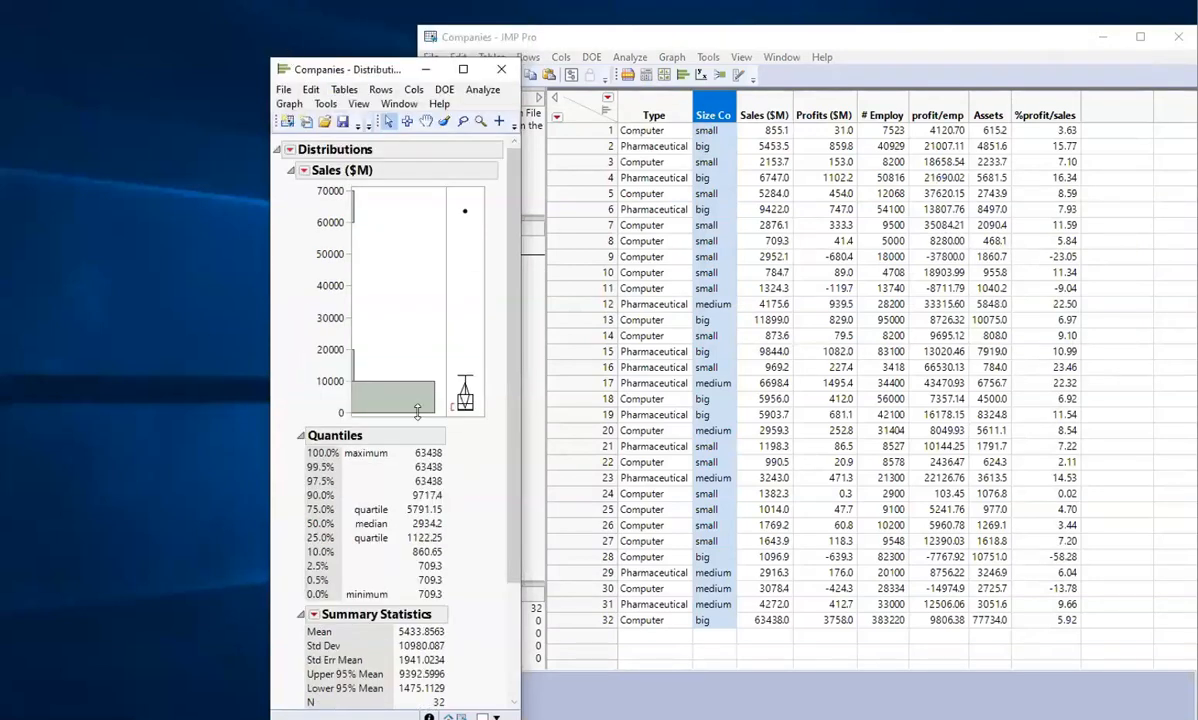
{"action": "left_click", "coordinate": [500, 75]}
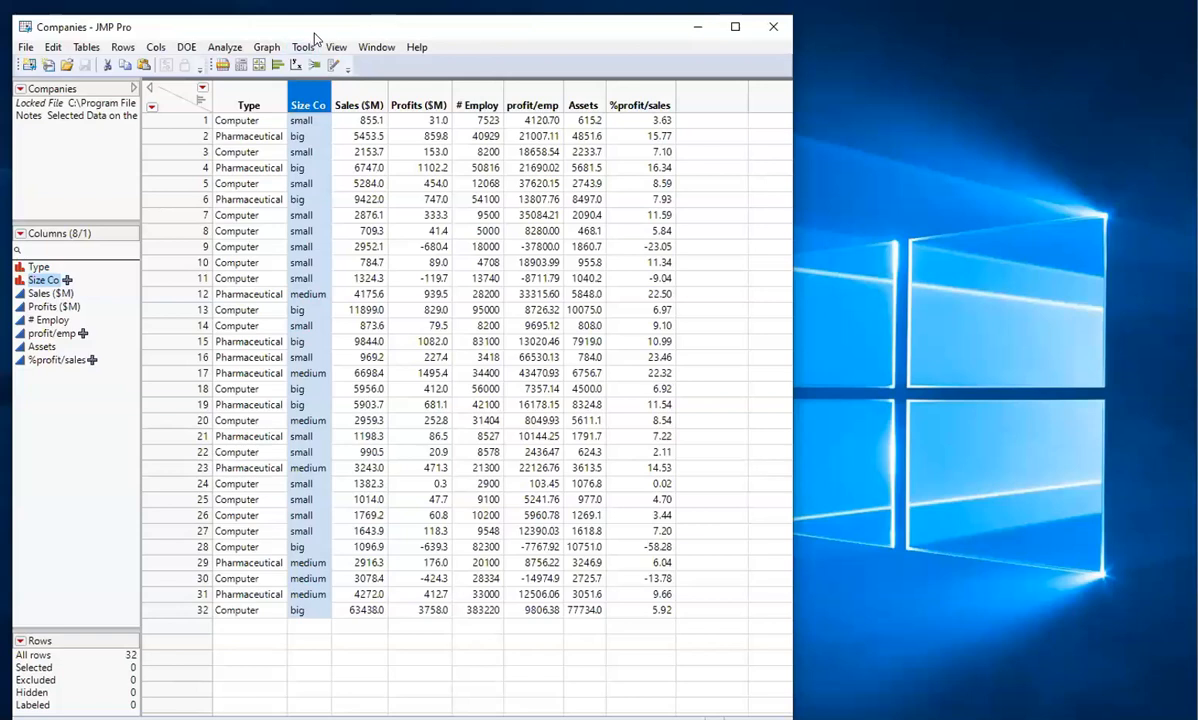
Deselect the Size Co column and run Fit Y by X with Sales ($M) as Y, Response and # Employ as X, Factor
{"action": "left_click", "coordinate": [317, 104]}
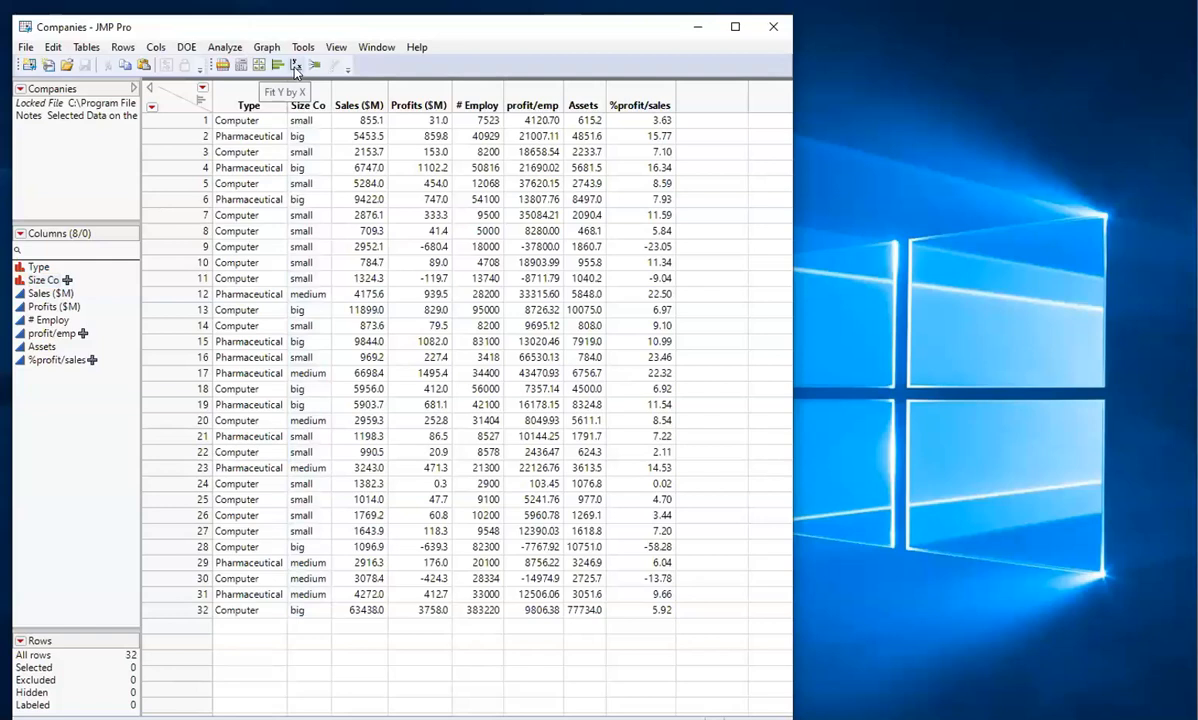
{"action": "left_click", "coordinate": [225, 47]}
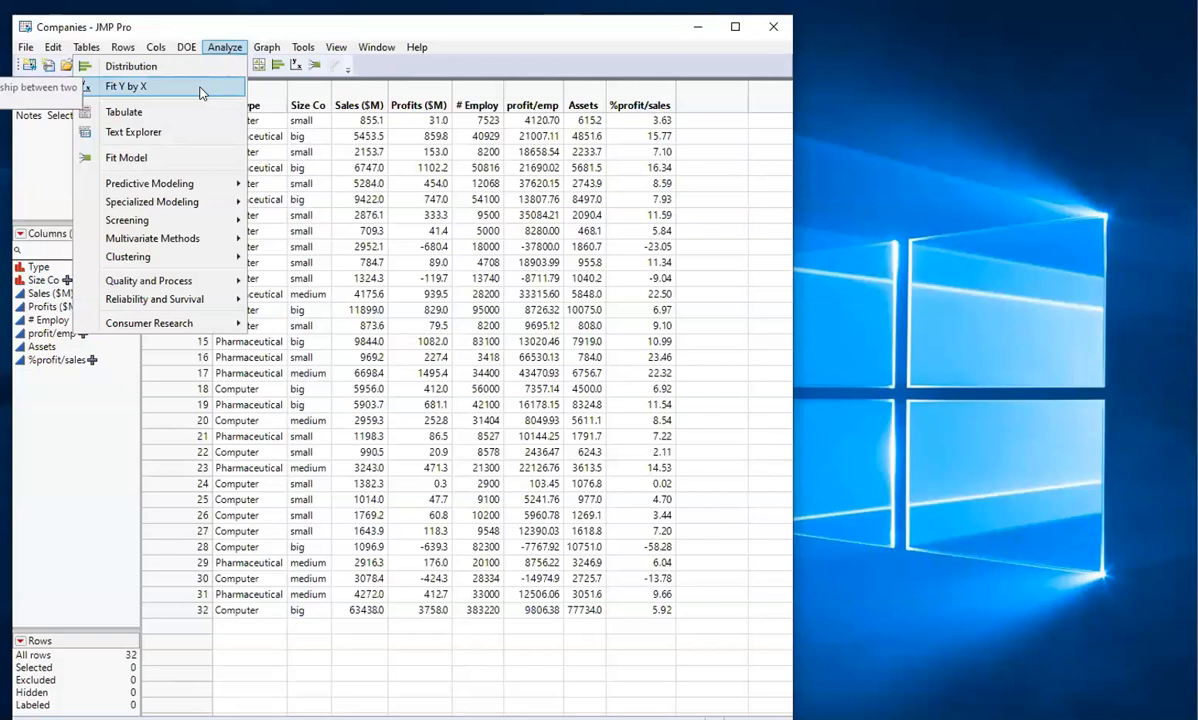
{"action": "left_click", "coordinate": [128, 88]}
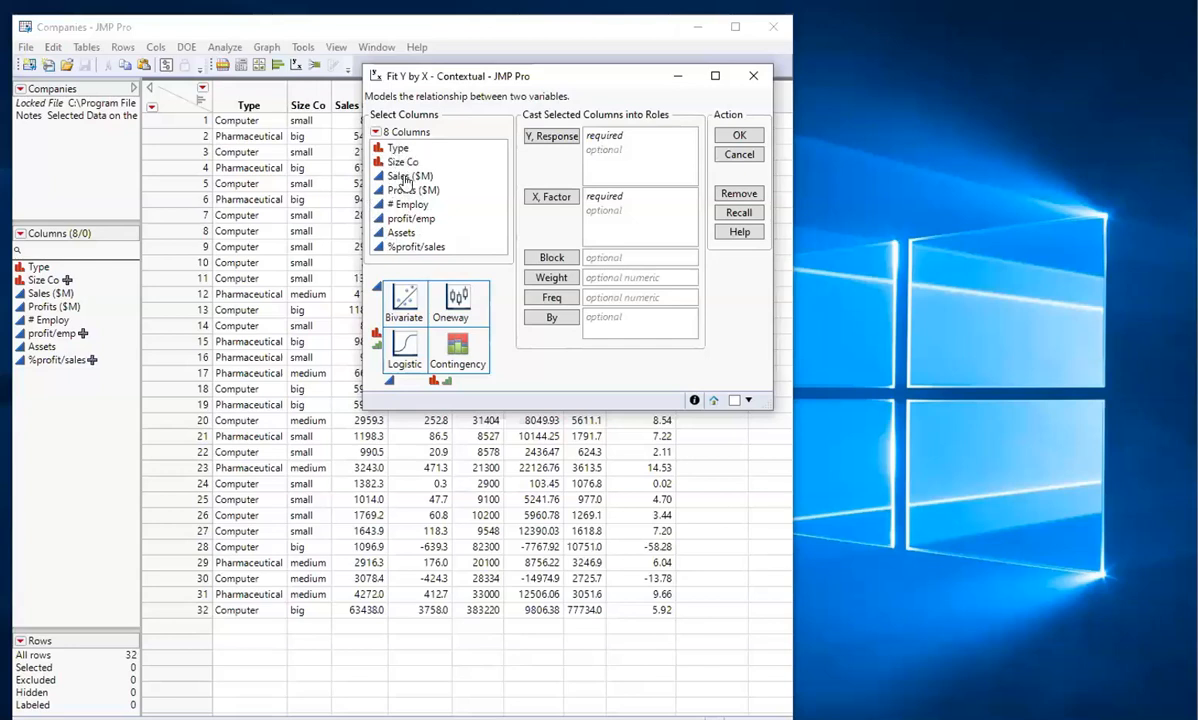
{"action": "left_click_drag", "start_coordinate": [405, 178], "coordinate": [600, 140]}
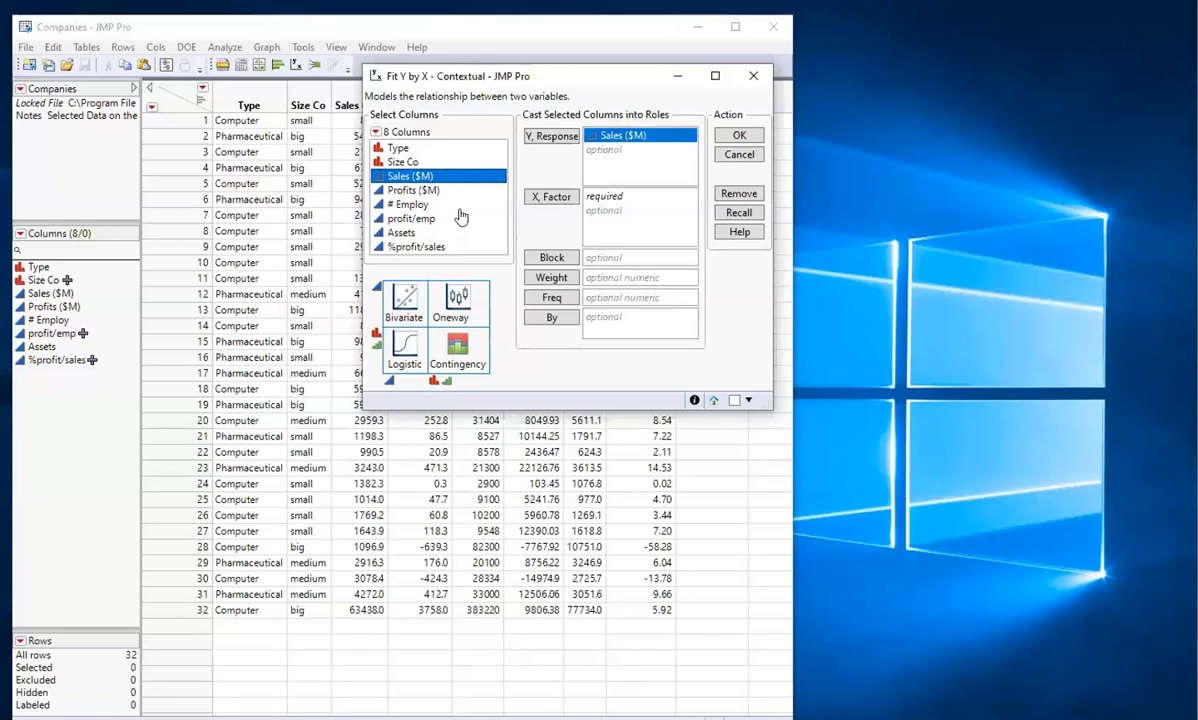
{"action": "left_click_drag", "start_coordinate": [409, 205], "coordinate": [607, 218]}
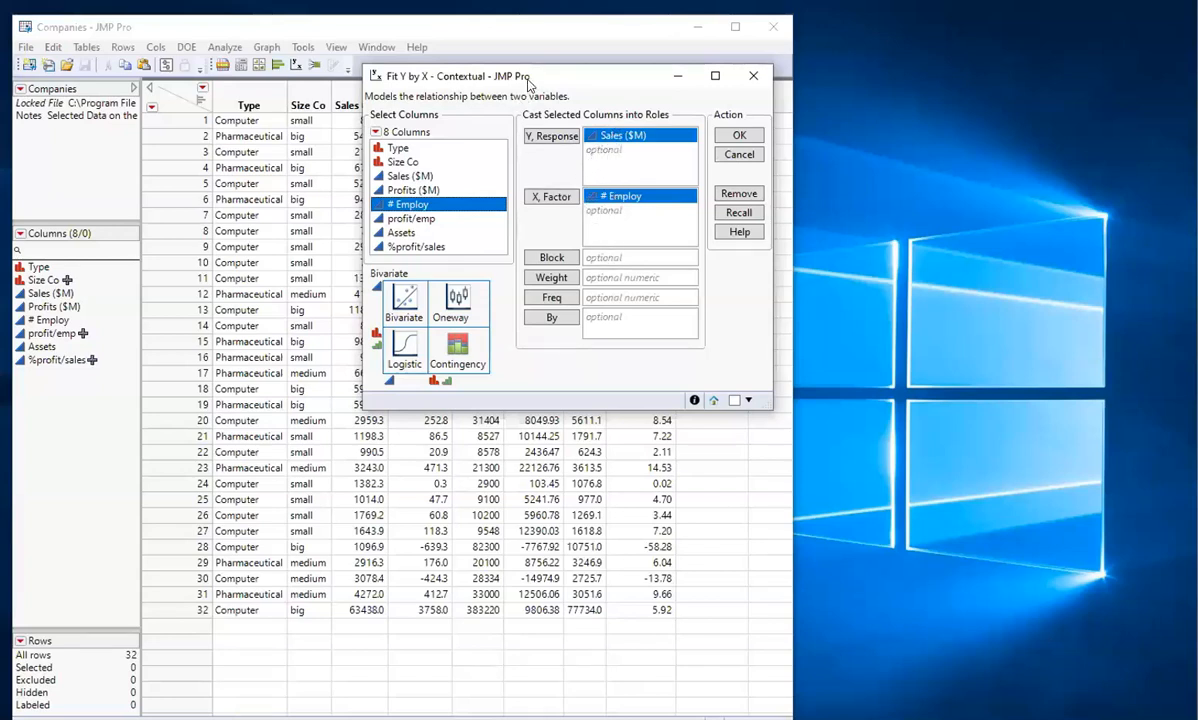
{"action": "left_click_drag", "start_coordinate": [497, 78], "coordinate": [520, 175]}
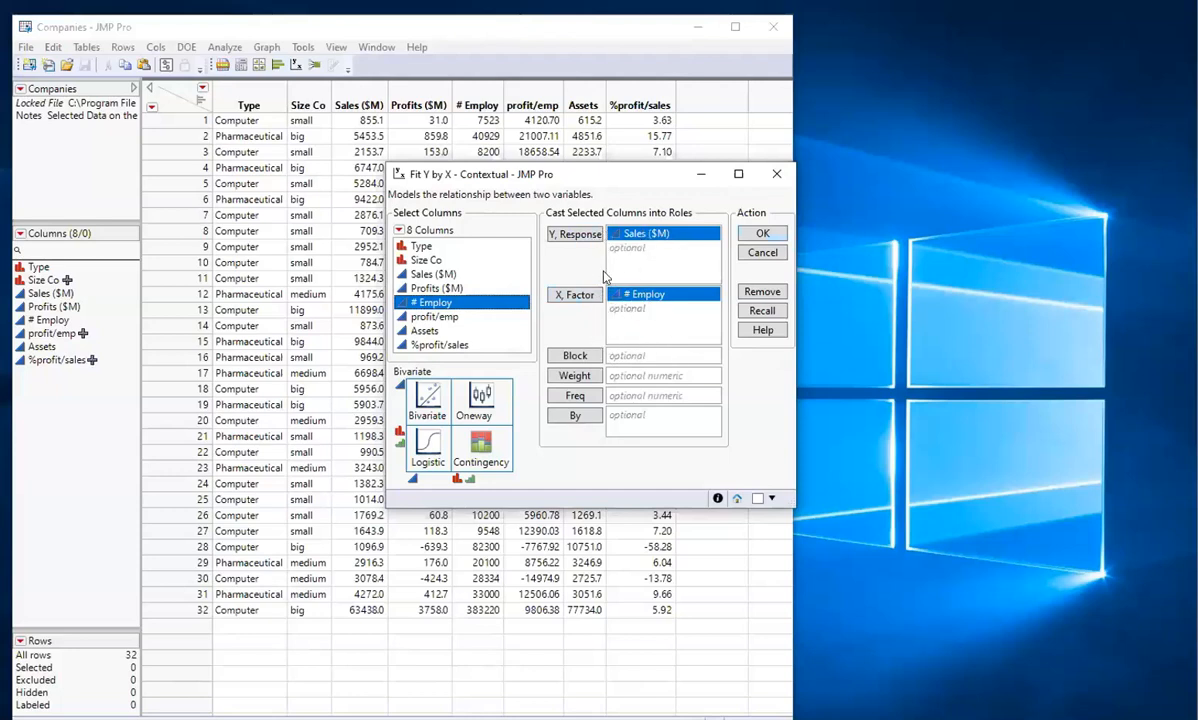
{"action": "left_click", "coordinate": [760, 236]}
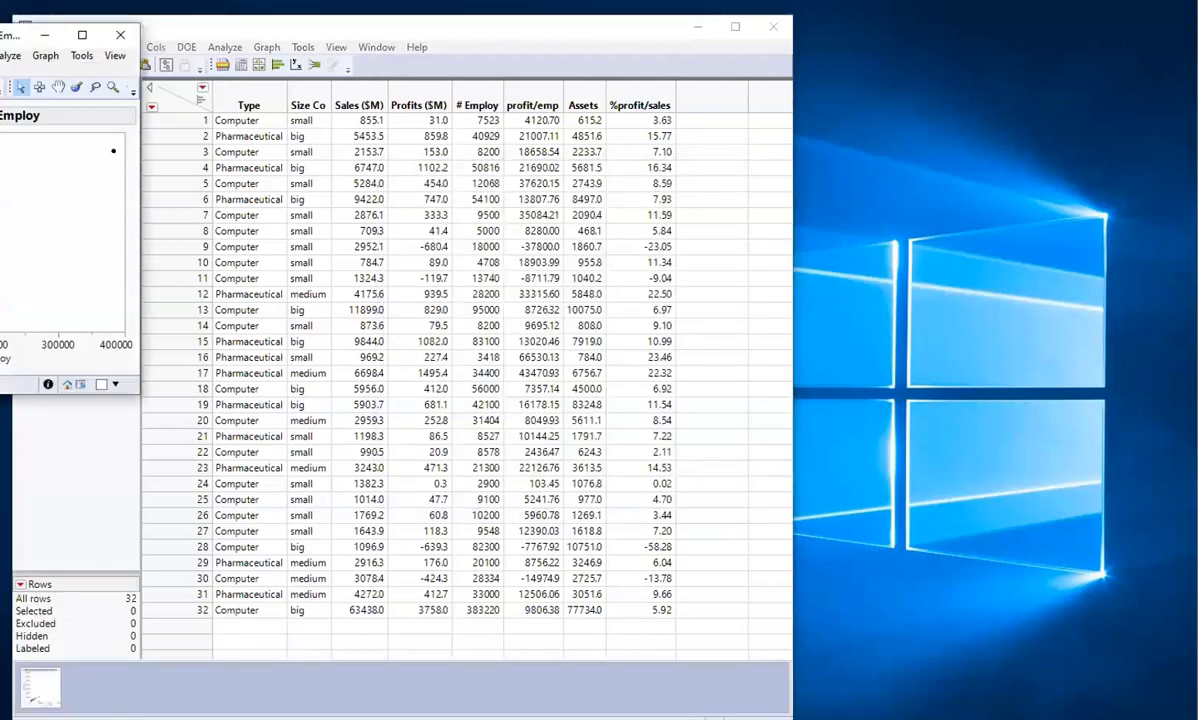
Move the Bivariate Fit report over the data table and add Summary Statistics below the scatterplot
{"action": "left_click_drag", "start_coordinate": [2, 35], "coordinate": [641, 70]}
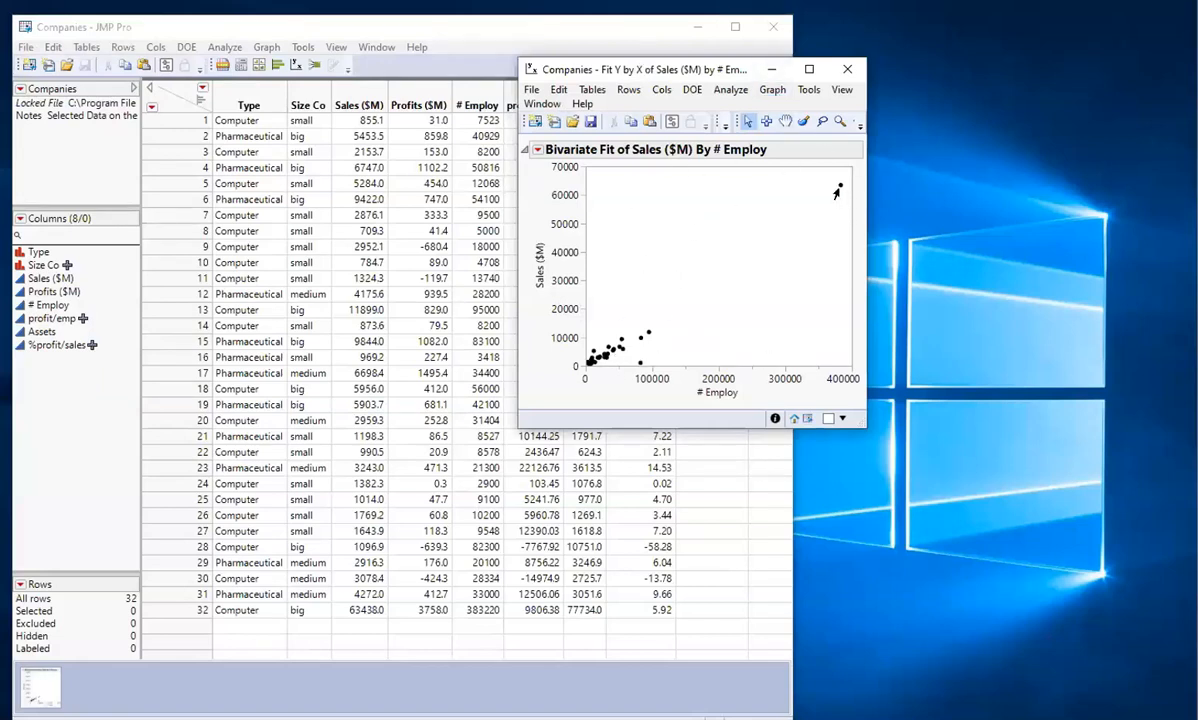
{"action": "mouse_move", "coordinate": [838, 189]}
{"action": "left_click_drag", "start_coordinate": [690, 75], "coordinate": [659, 62]}
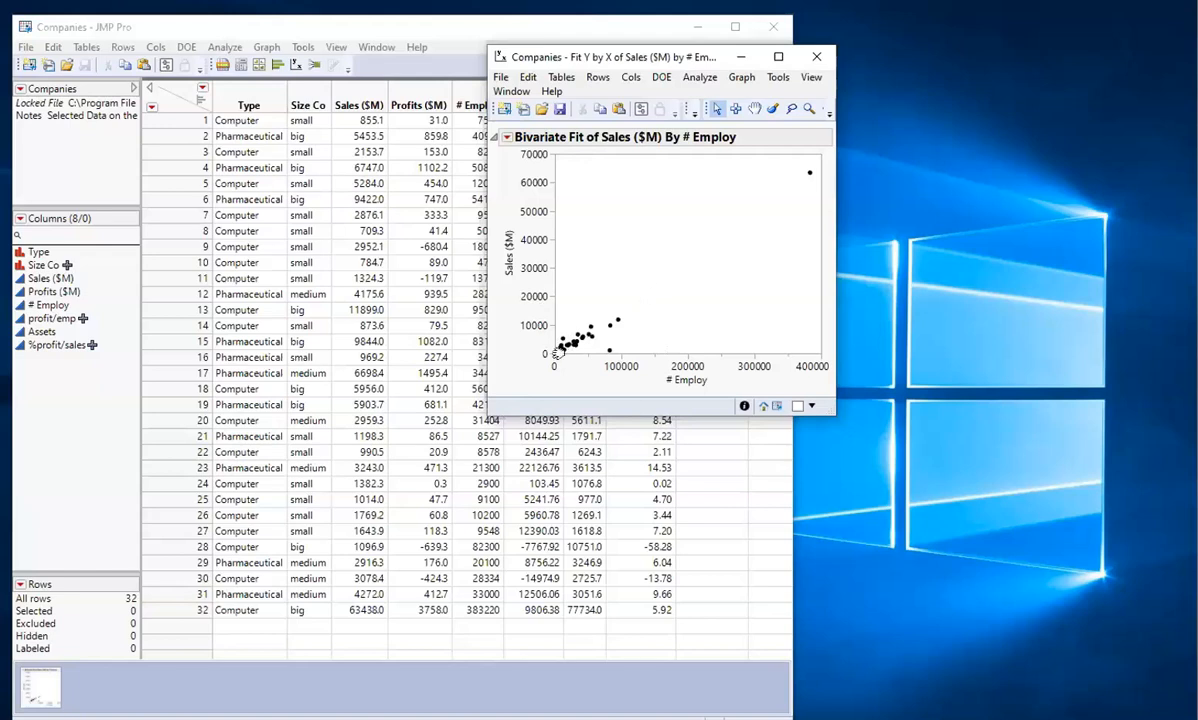
{"action": "left_click", "coordinate": [507, 138]}
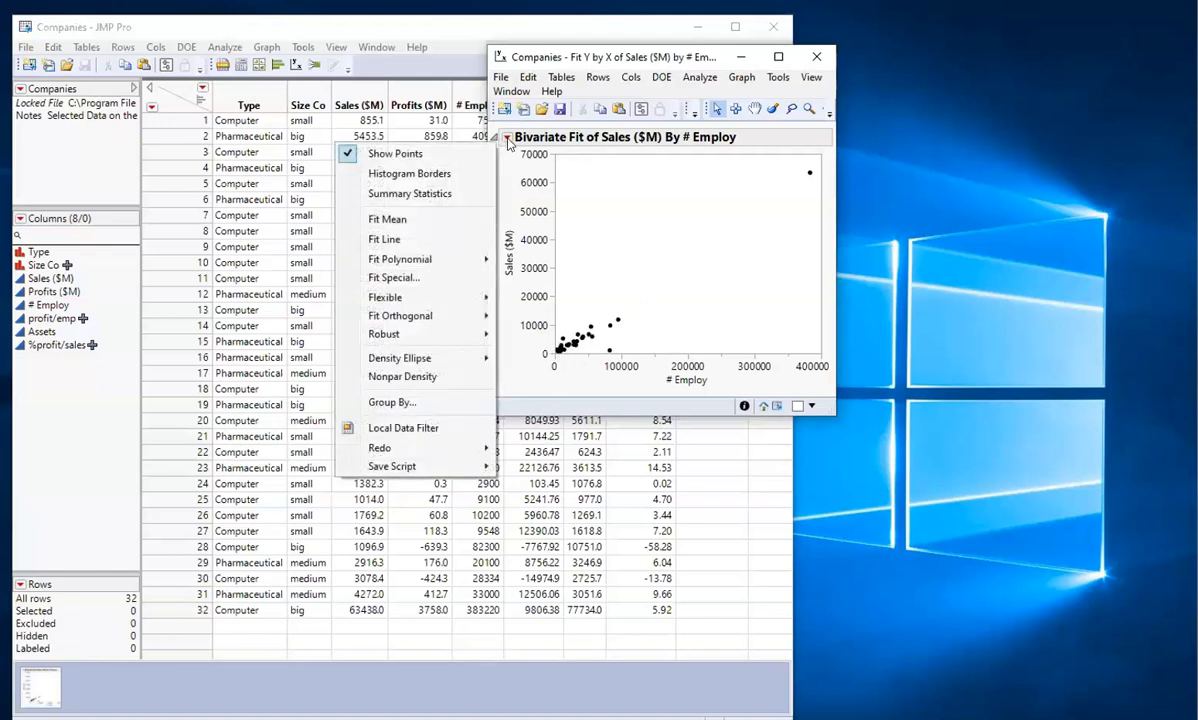
{"action": "left_click", "coordinate": [409, 195]}
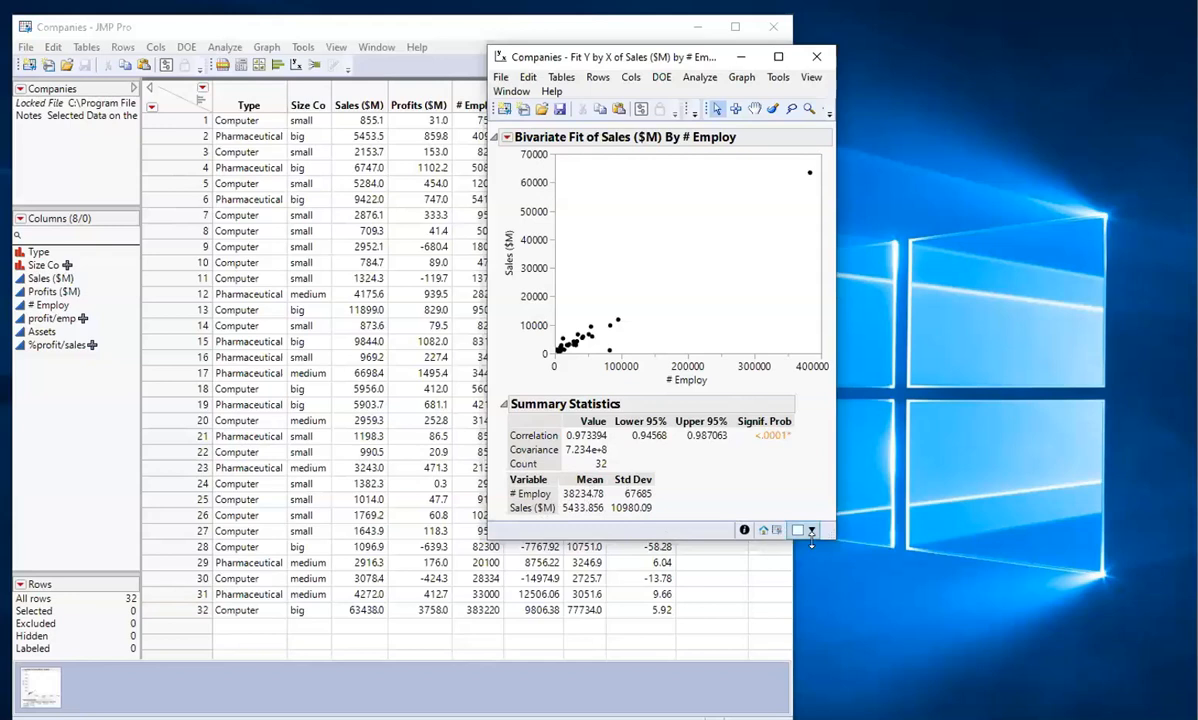
Enlarge and reposition the Bivariate Fit report, add a Fit Line to the scatterplot, and examine the Linear Fit results
{"action": "left_click_drag", "start_coordinate": [832, 534], "coordinate": [833, 535]}
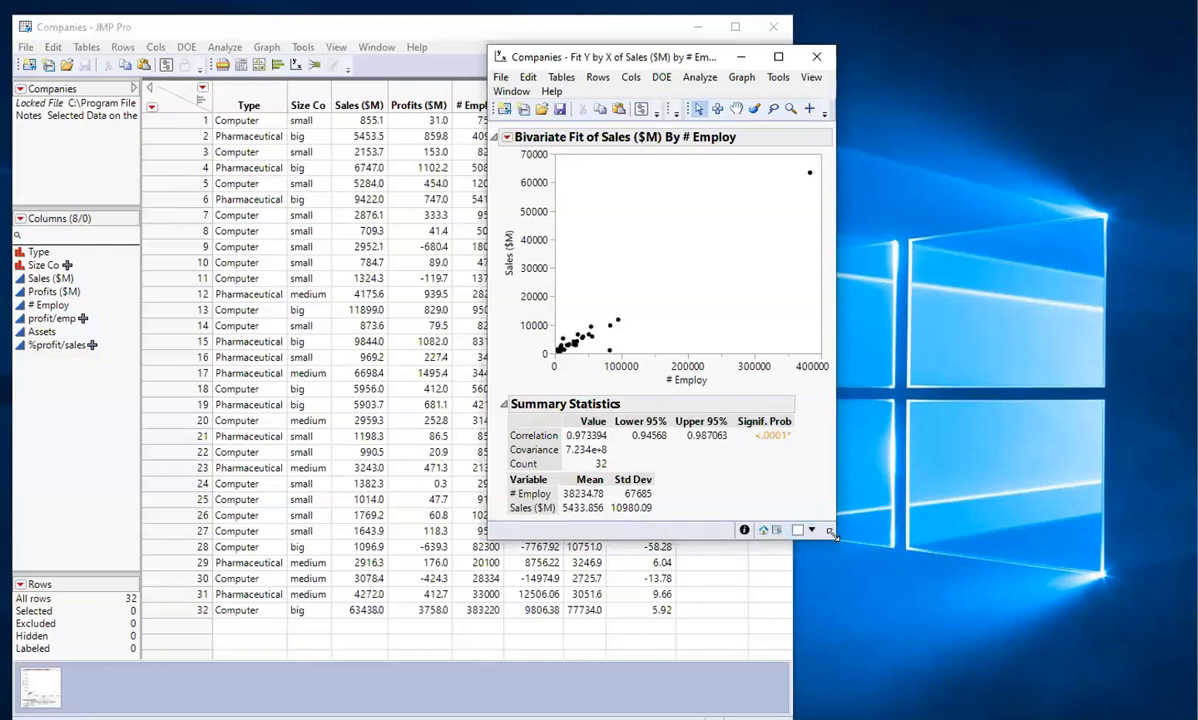
{"action": "left_click_drag", "start_coordinate": [890, 627], "coordinate": [891, 628]}
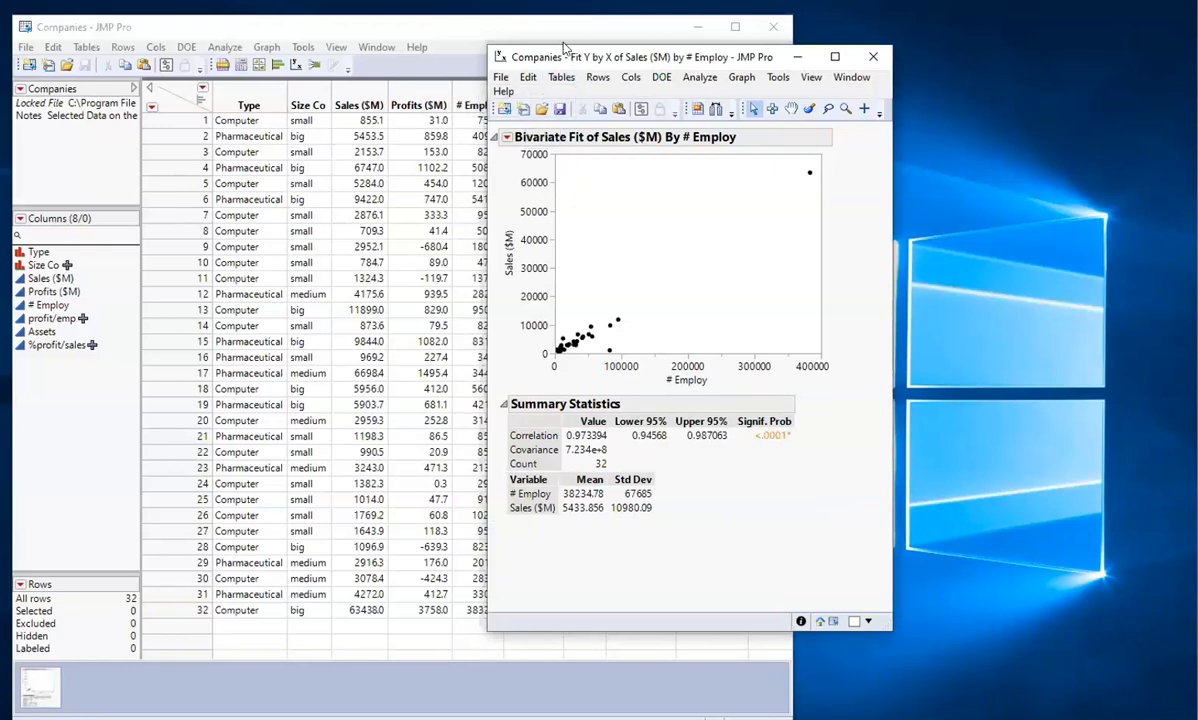
{"action": "left_click_drag", "start_coordinate": [510, 57], "coordinate": [447, 30]}
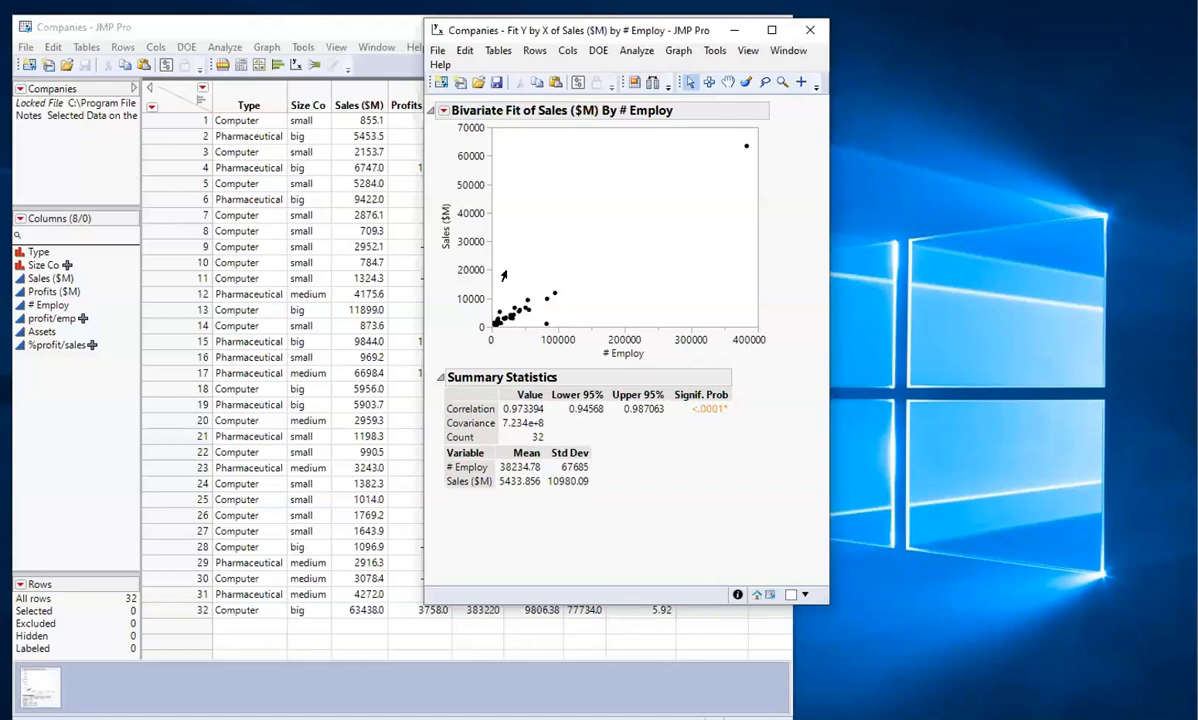
{"action": "left_click", "coordinate": [443, 111]}
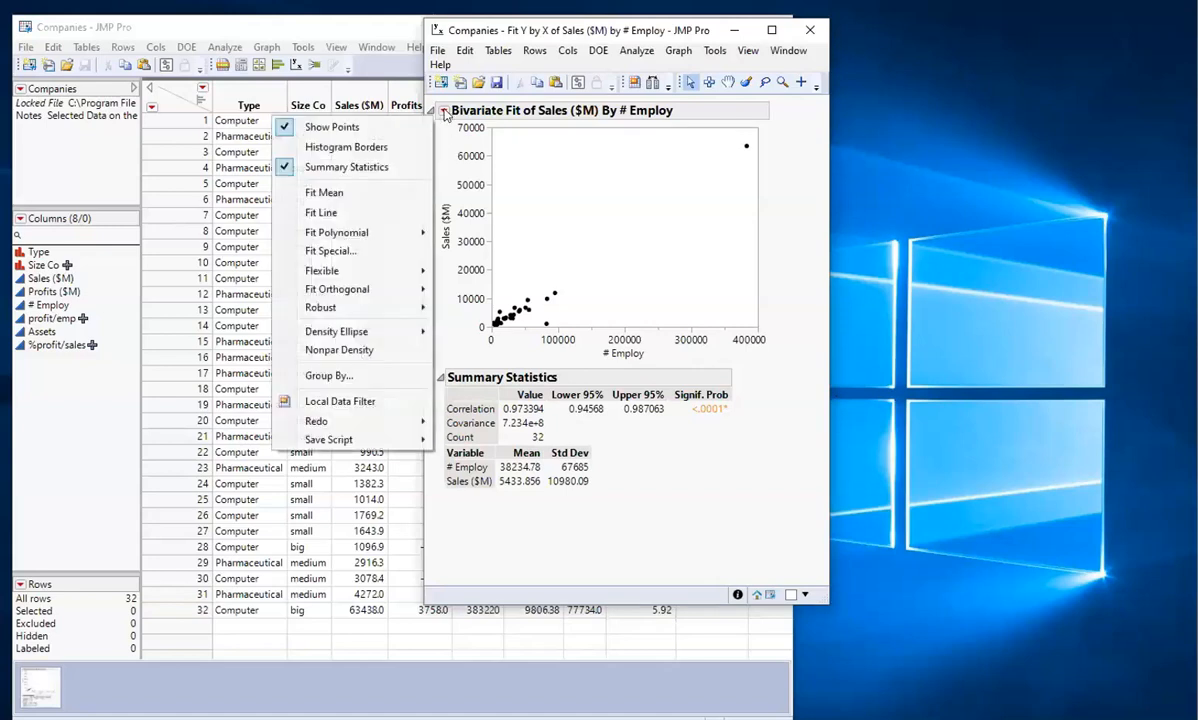
{"action": "left_click", "coordinate": [370, 220]}
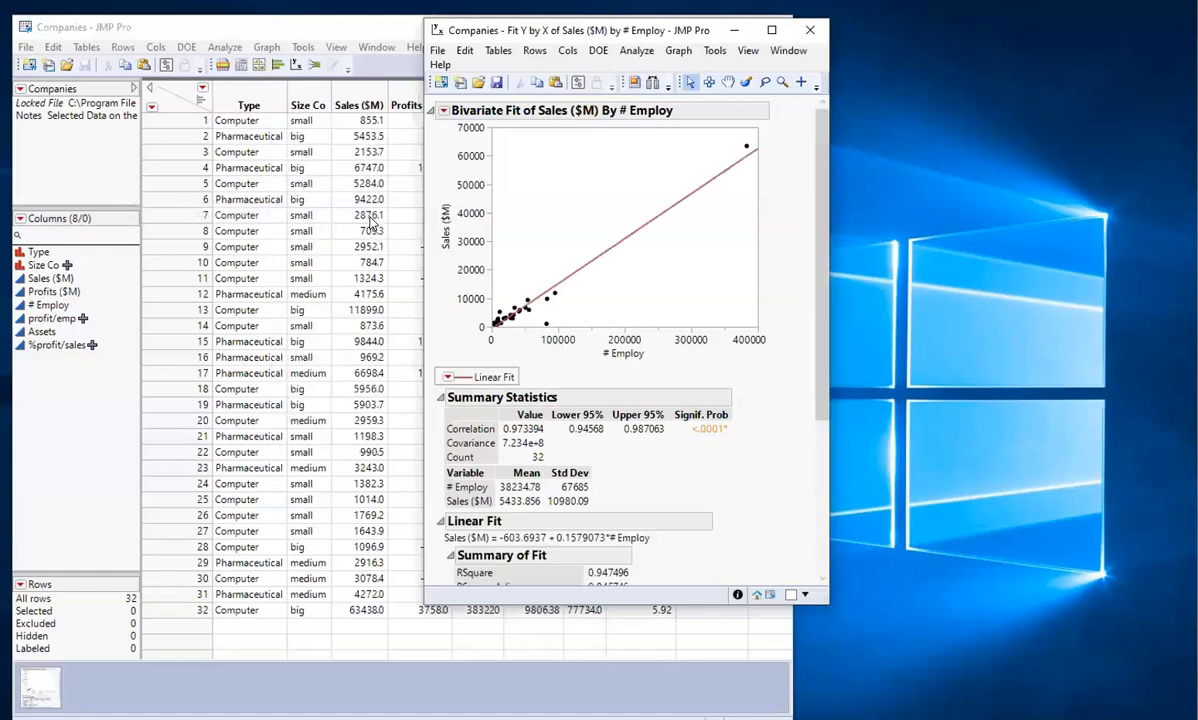
{"action": "scroll", "coordinate": [484, 360], "scroll_direction": "down", "scroll_amount": 5}
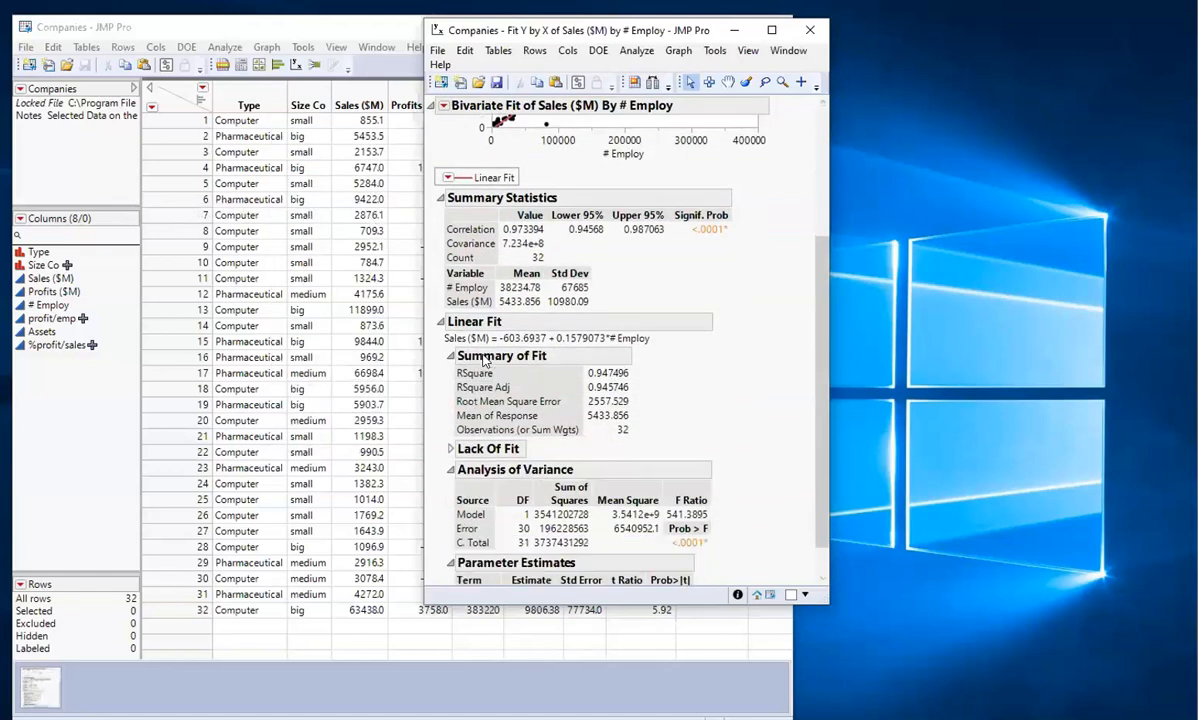
Examine the fitted line on the scatterplot and the Linear Fit equation, highlighting its # Employ term
{"action": "scroll", "coordinate": [590, 272], "scroll_direction": "up", "scroll_amount": 5}
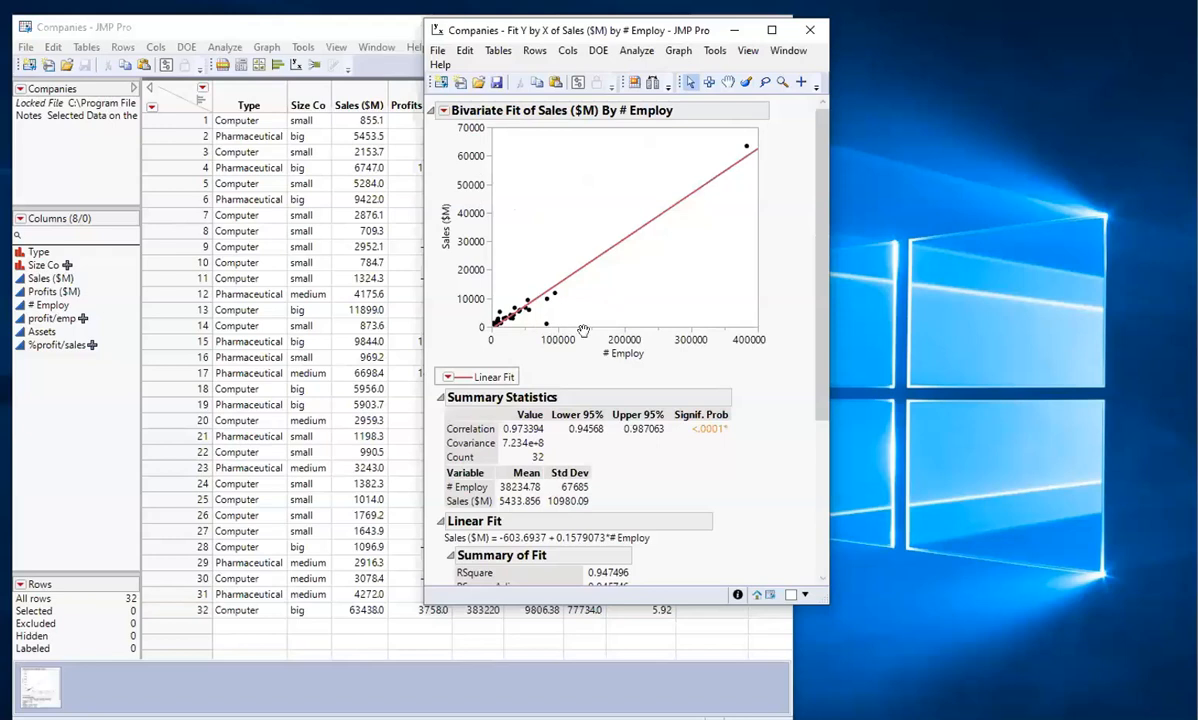
{"action": "scroll", "coordinate": [583, 330], "scroll_direction": "down", "scroll_amount": 1}
{"action": "scroll", "coordinate": [583, 330], "scroll_direction": "down", "scroll_amount": 4}
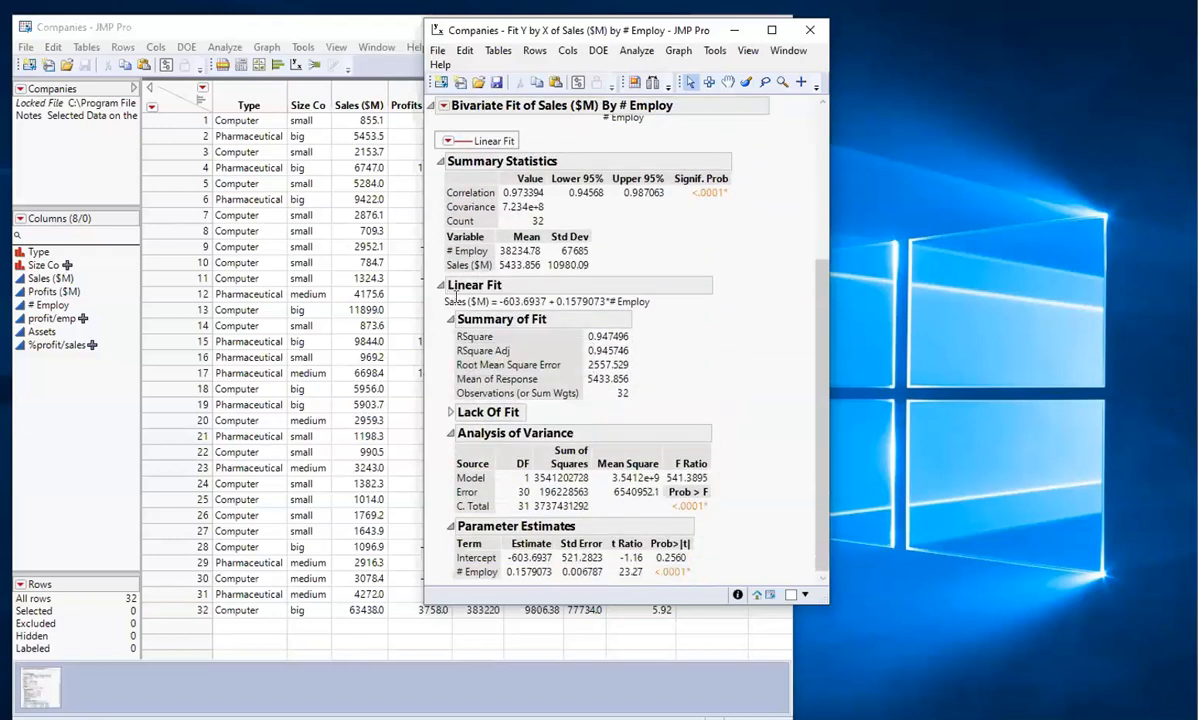
{"action": "left_click", "coordinate": [458, 300]}
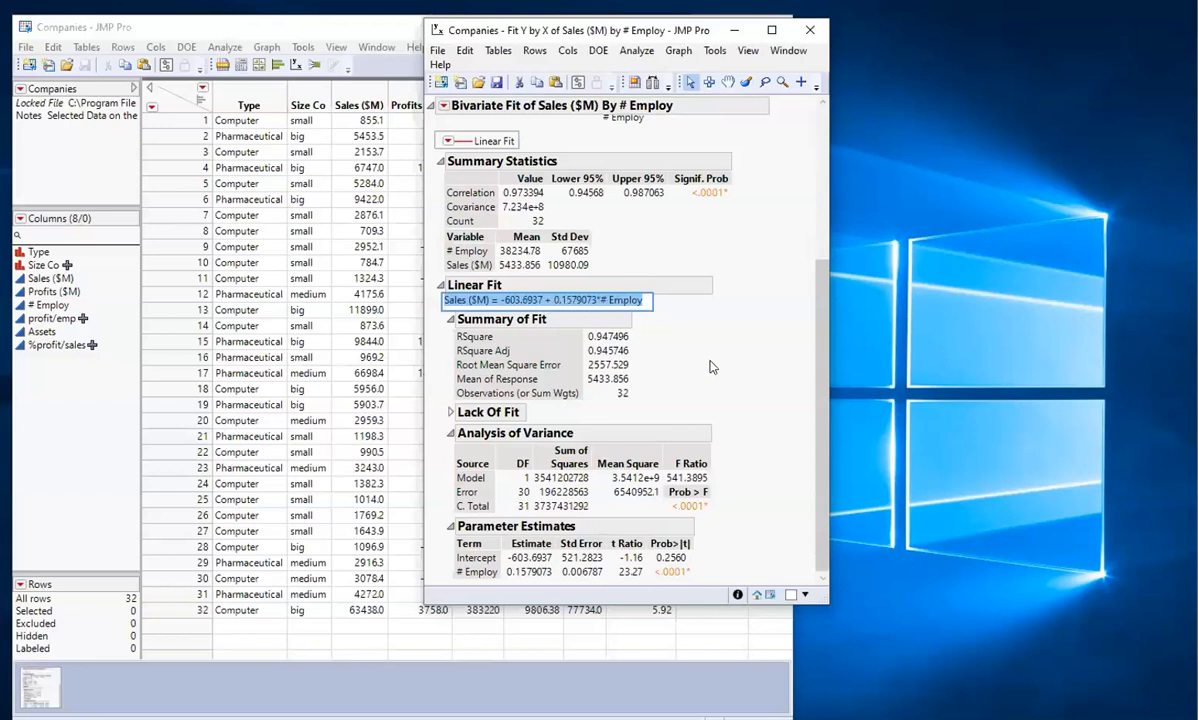
{"action": "left_click", "coordinate": [665, 338]}
{"action": "left_click", "coordinate": [609, 300]}
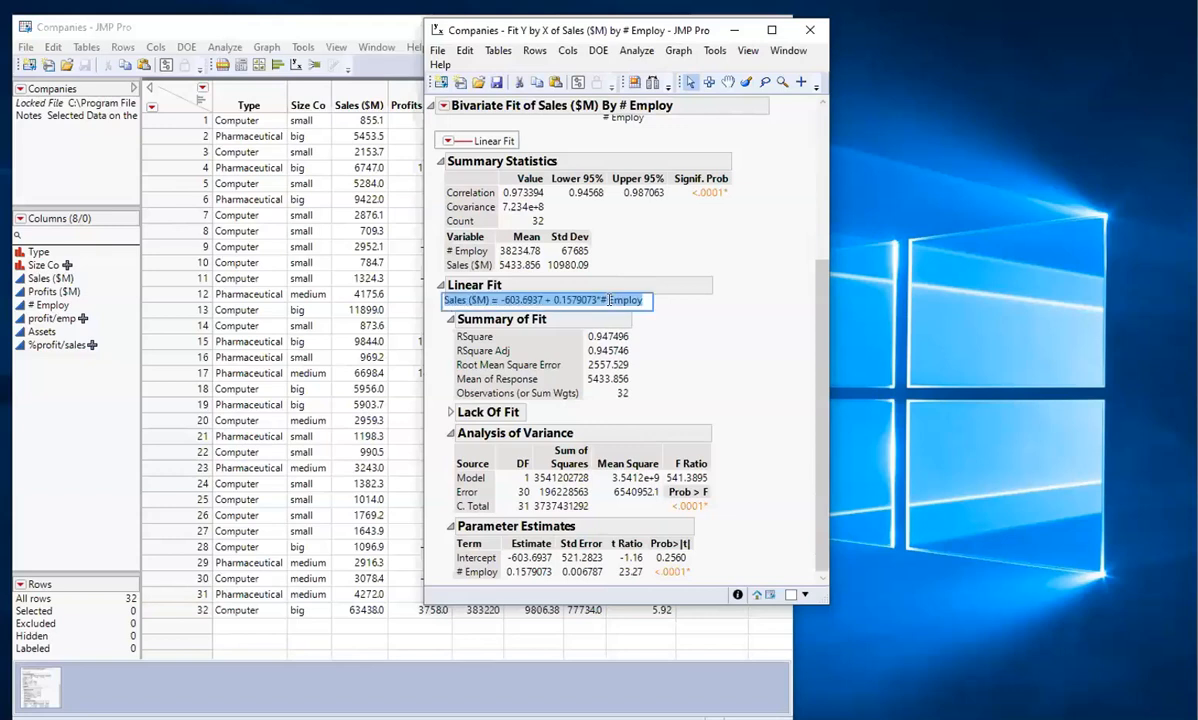
{"action": "left_click", "coordinate": [622, 301]}
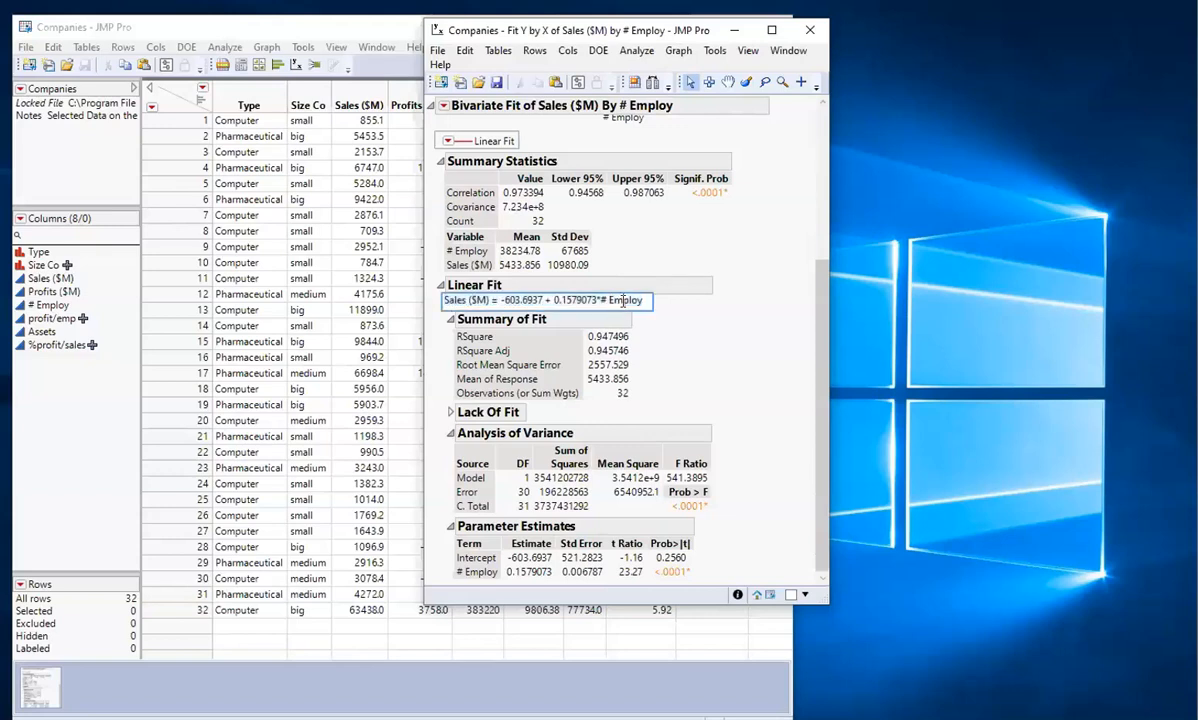
{"action": "left_click_drag", "start_coordinate": [640, 300], "coordinate": [571, 310]}
{"action": "left_click", "coordinate": [714, 357]}
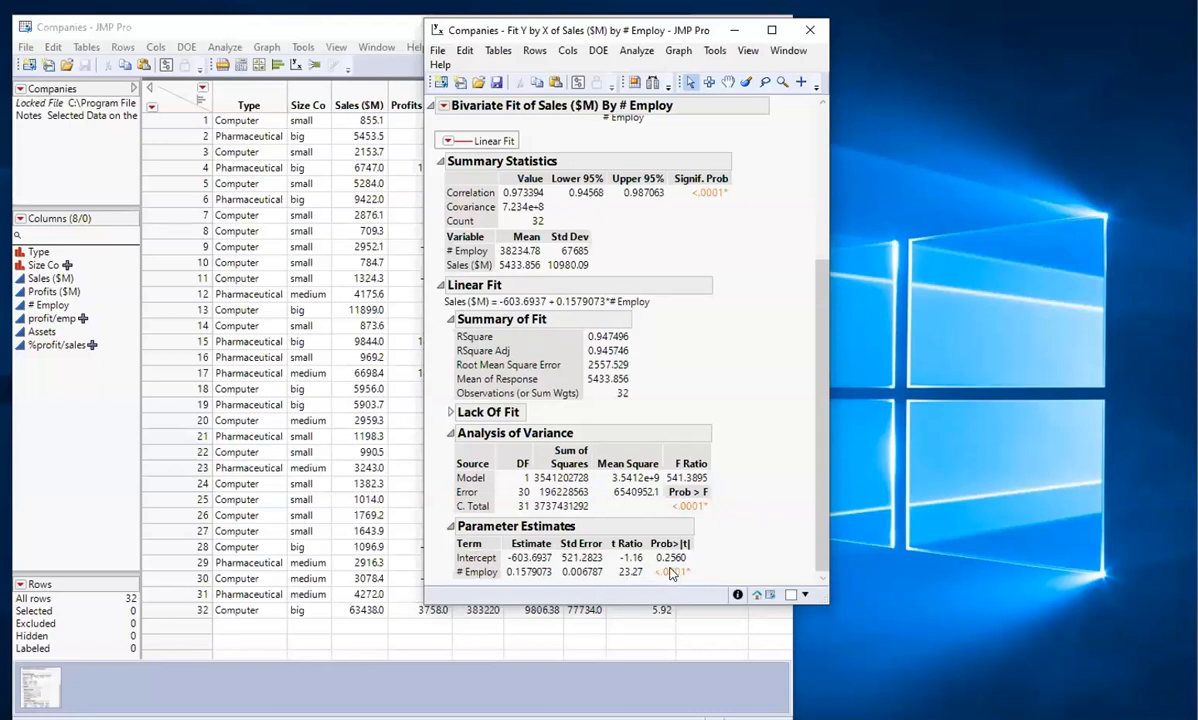
Check the # Employ significance in Parameter Estimates, then review the Bivariate Fit options and the regression equation
{"action": "mouse_move", "coordinate": [673, 578]}
{"action": "scroll", "coordinate": [775, 291], "scroll_direction": "up", "scroll_amount": 5}
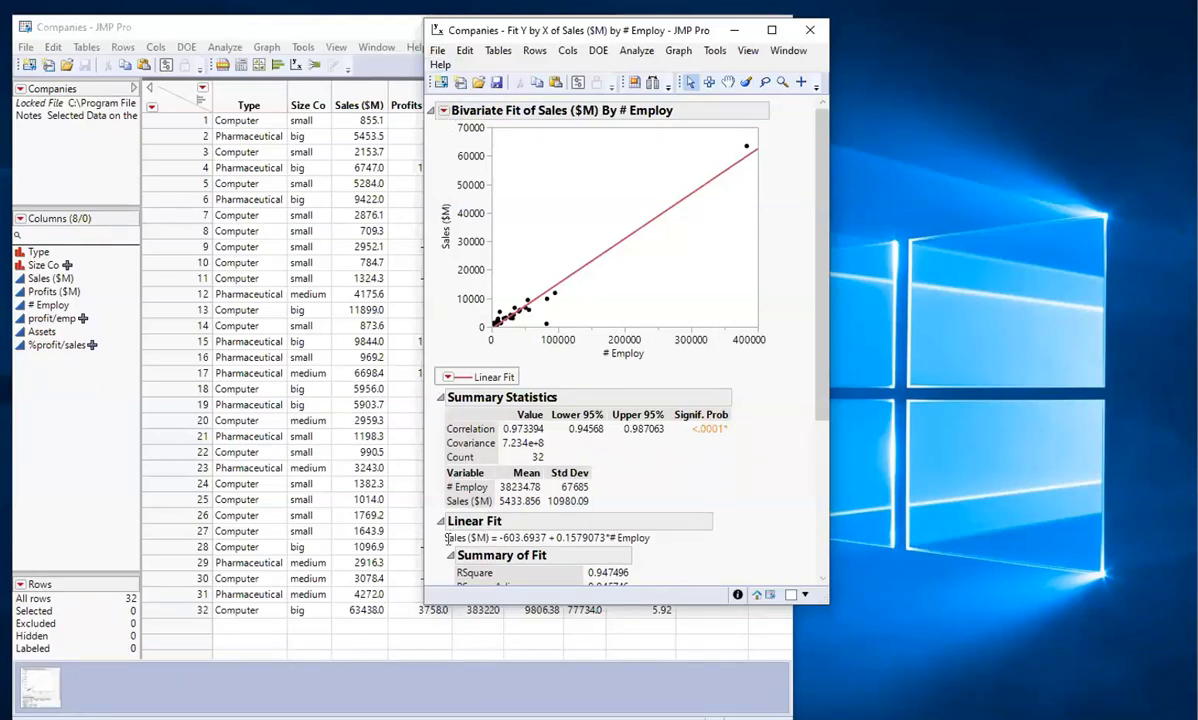
{"action": "left_click", "coordinate": [441, 110]}
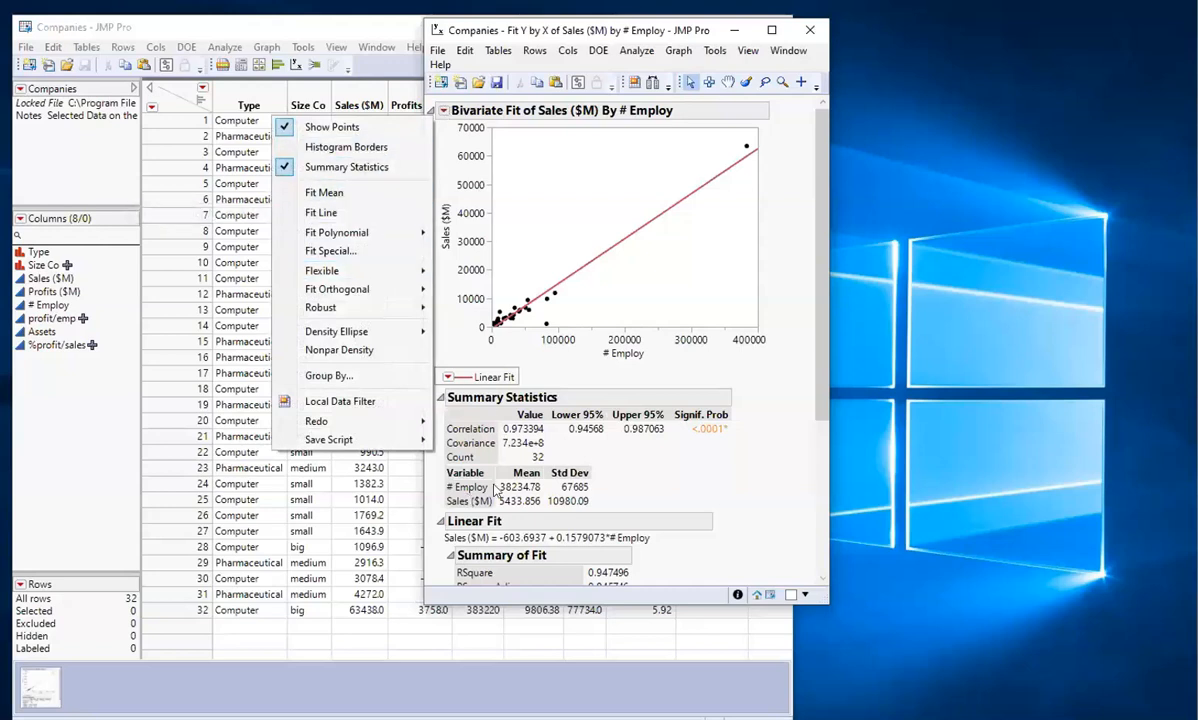
{"action": "left_click", "coordinate": [554, 448]}
{"action": "left_click", "coordinate": [455, 537]}
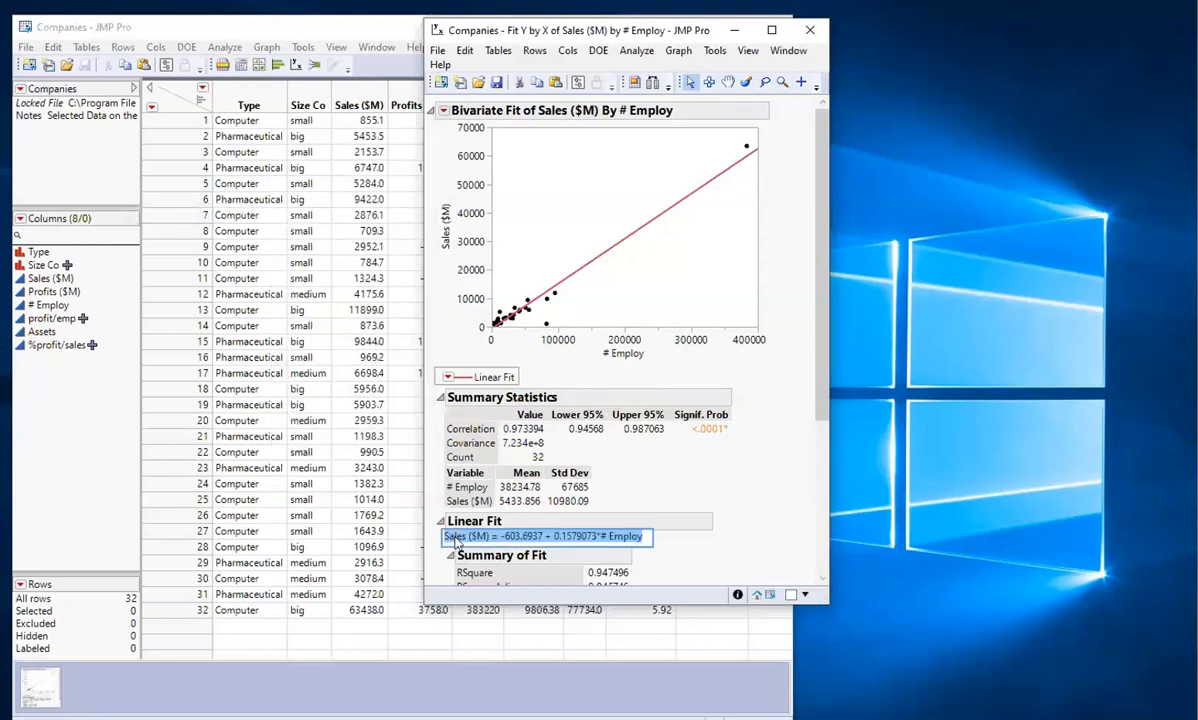
{"action": "left_click", "coordinate": [723, 551]}
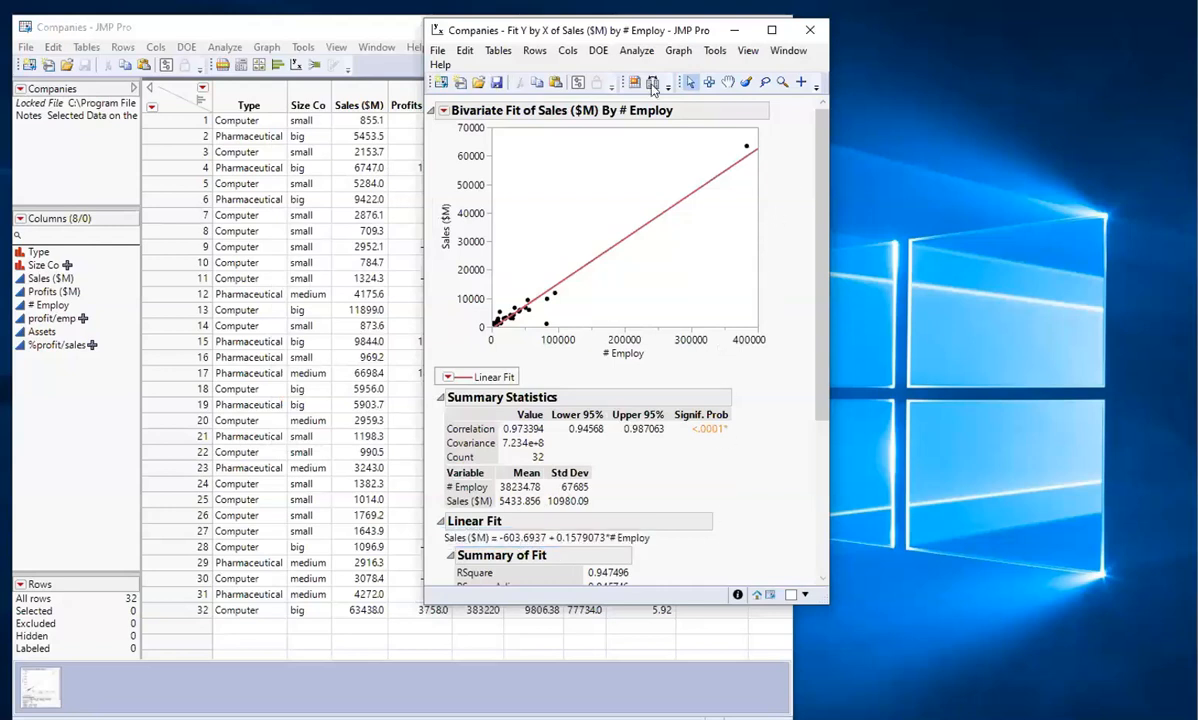
Close the Bivariate Fit report and reposition the Companies data table
{"action": "left_click_drag", "start_coordinate": [617, 35], "coordinate": [627, 113]}
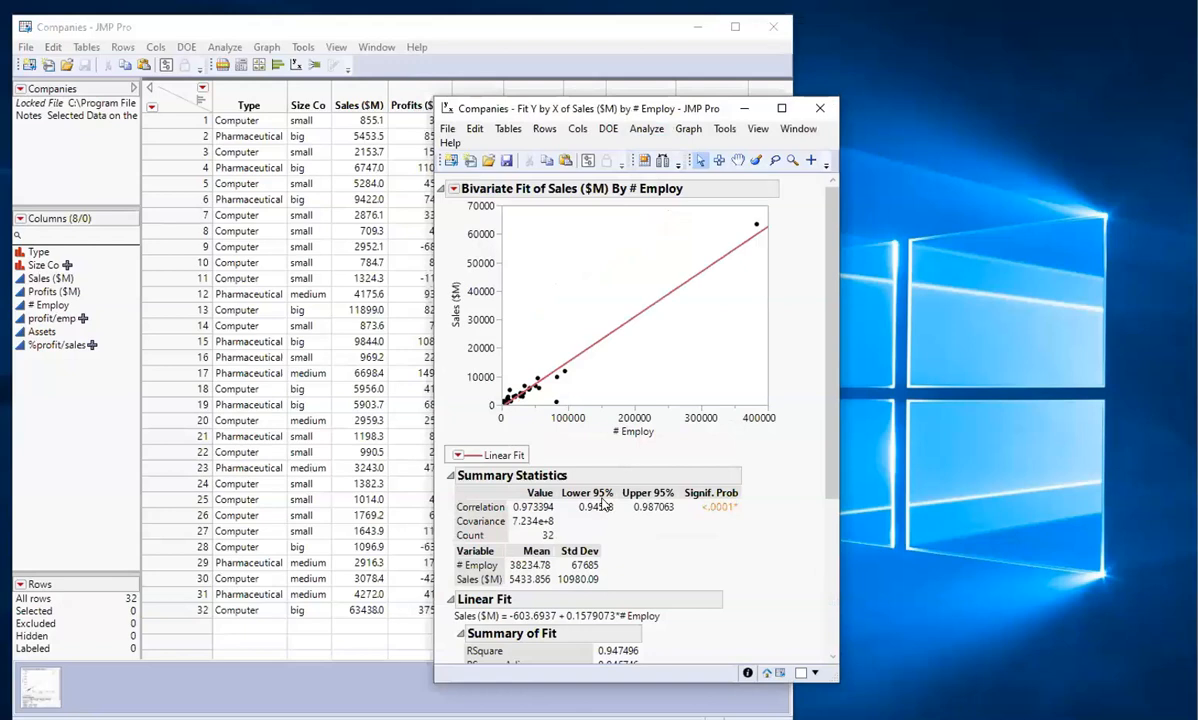
{"action": "left_click", "coordinate": [819, 110]}
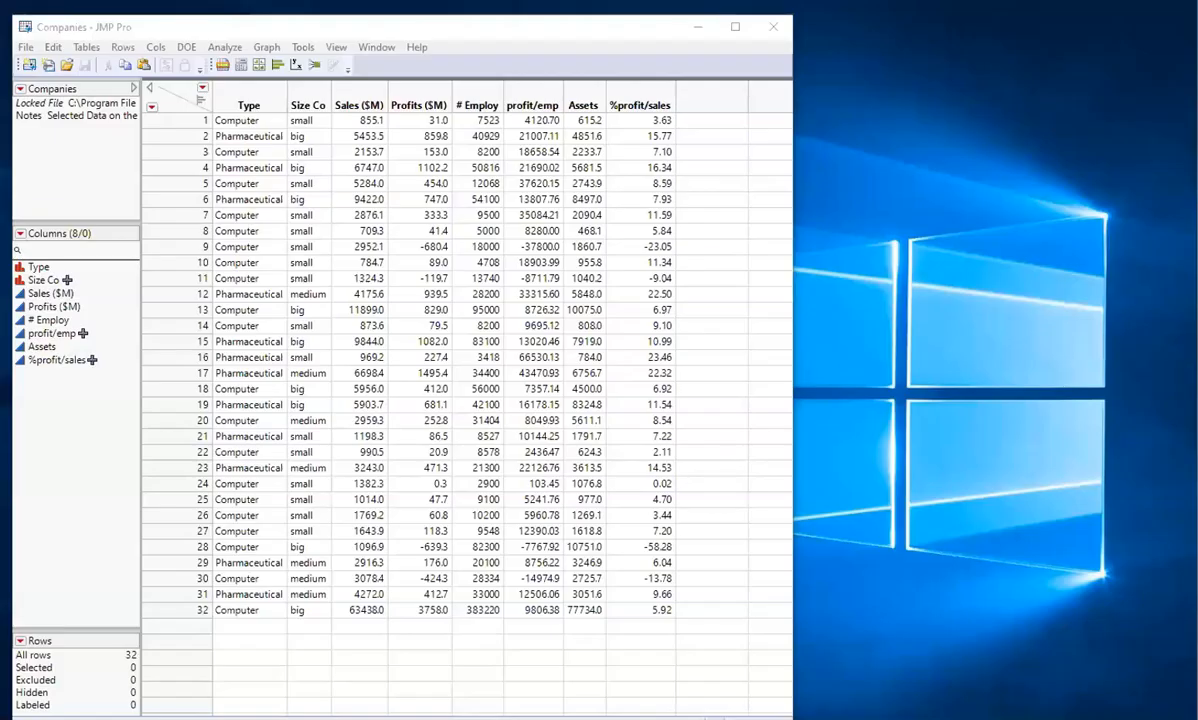
{"action": "left_click_drag", "start_coordinate": [240, 30], "coordinate": [375, 21]}
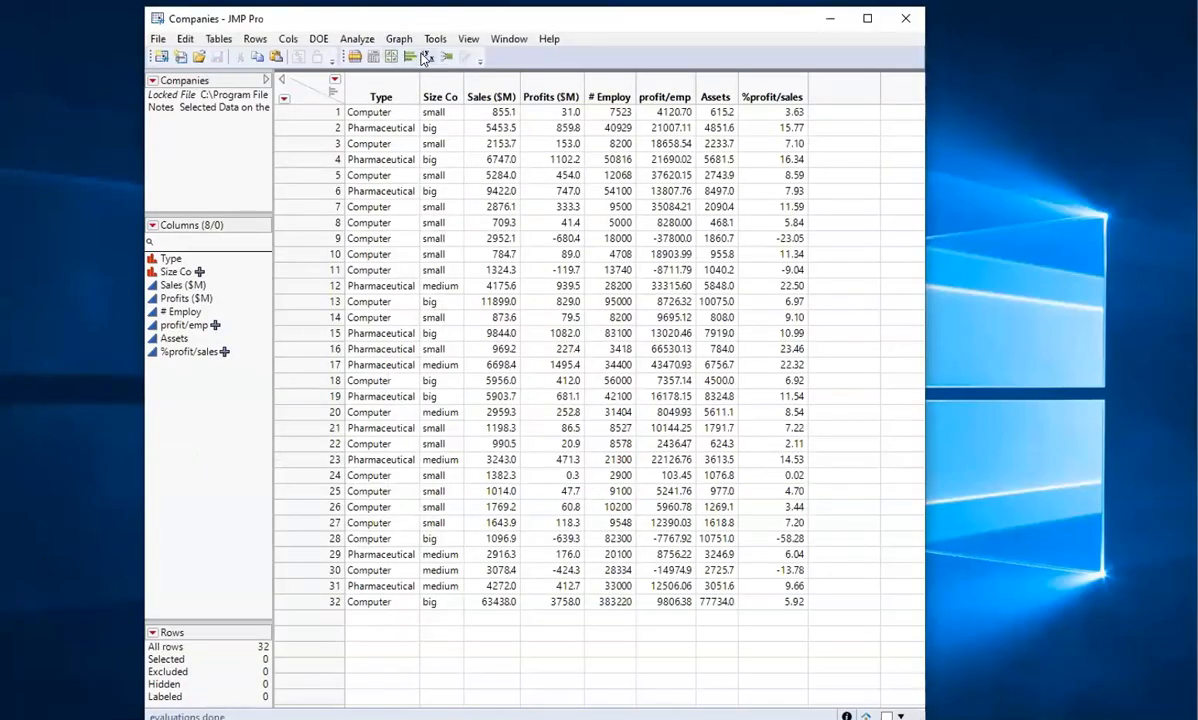
Run Fit Y by X with Size Co as Y, Response and Type as X, Factor
{"action": "left_click", "coordinate": [360, 40]}
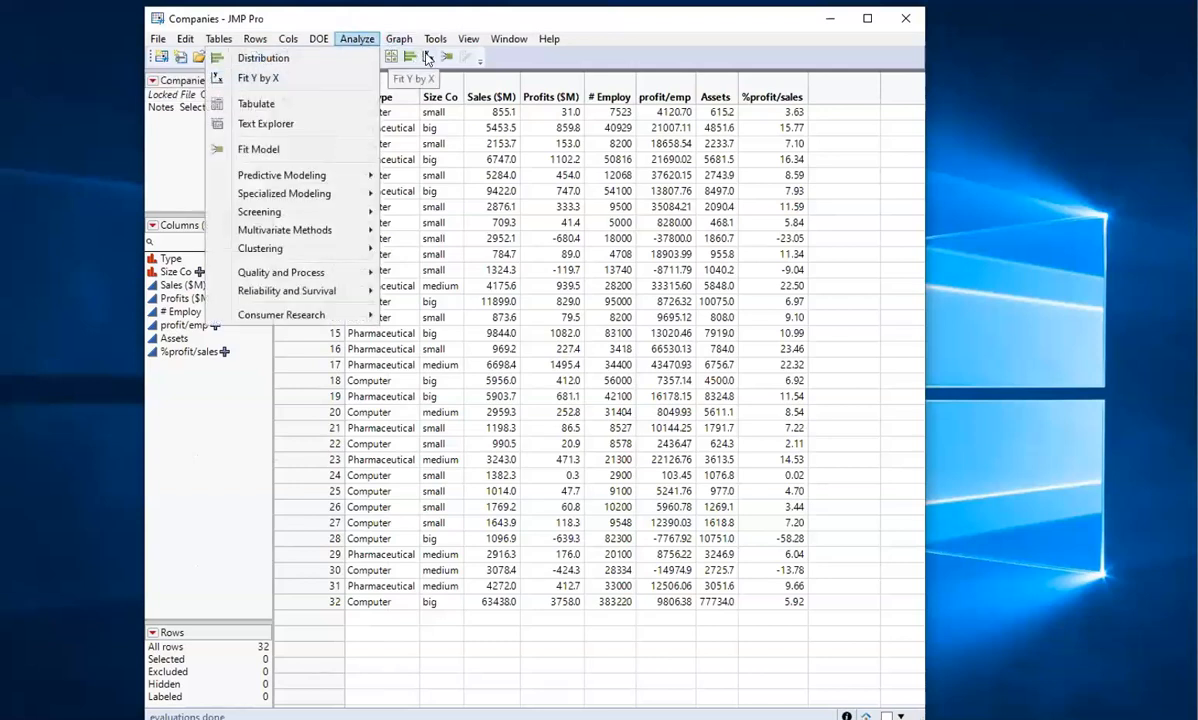
{"action": "left_click", "coordinate": [258, 78]}
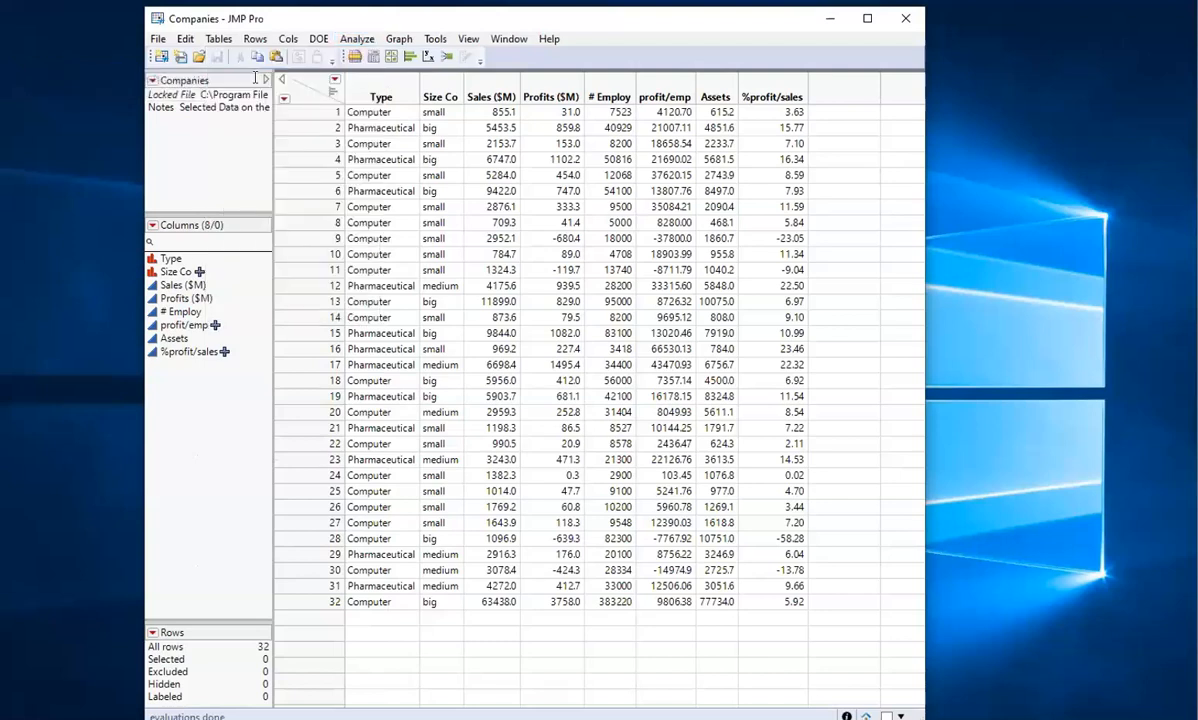
{"action": "left_click_drag", "start_coordinate": [277, 55], "coordinate": [577, 87]}
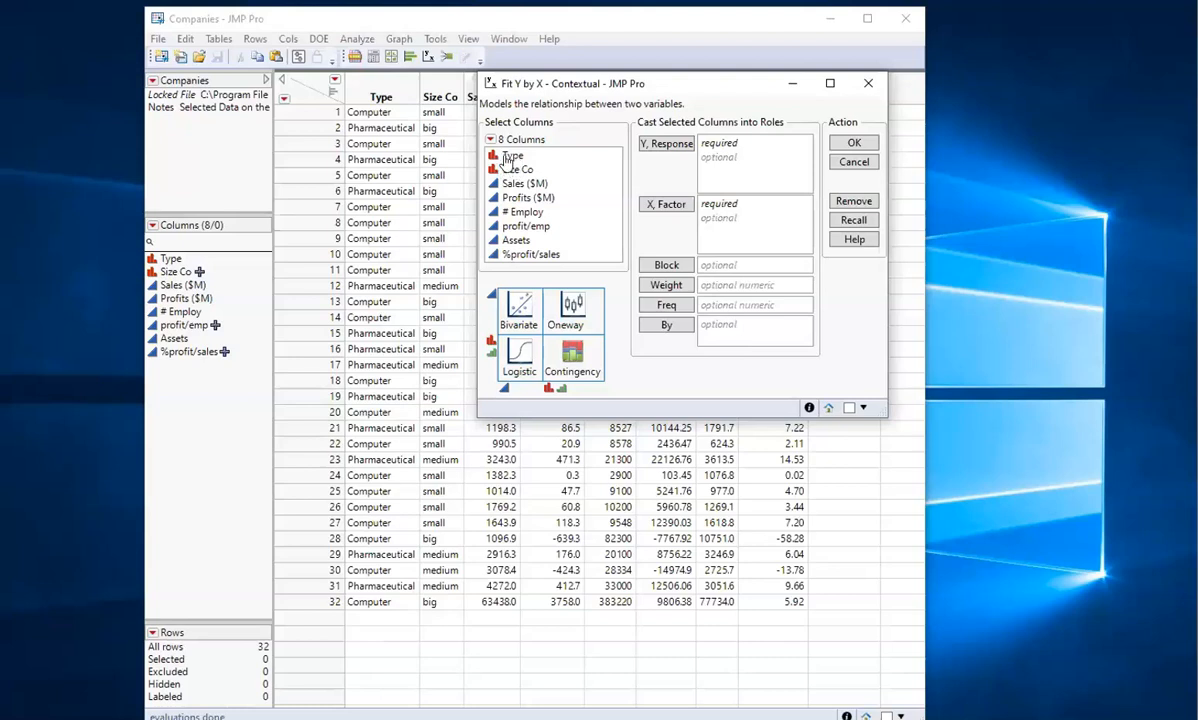
{"action": "left_click", "coordinate": [510, 157]}
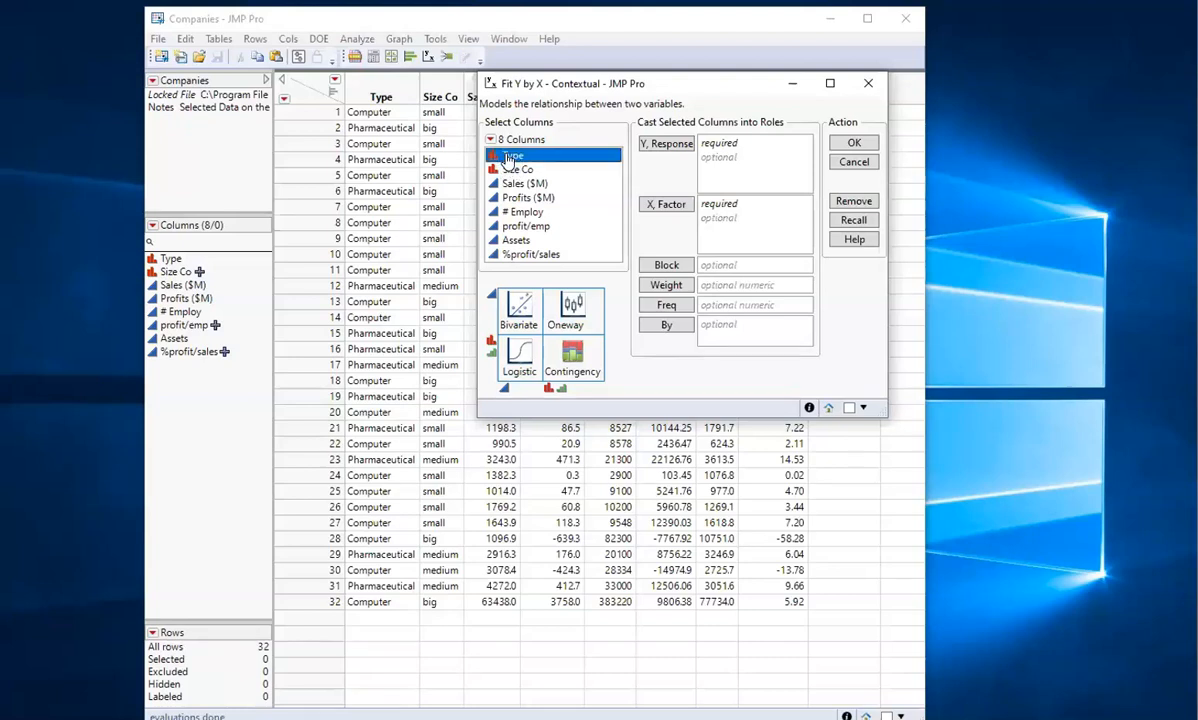
{"action": "left_click_drag", "start_coordinate": [510, 157], "coordinate": [722, 205]}
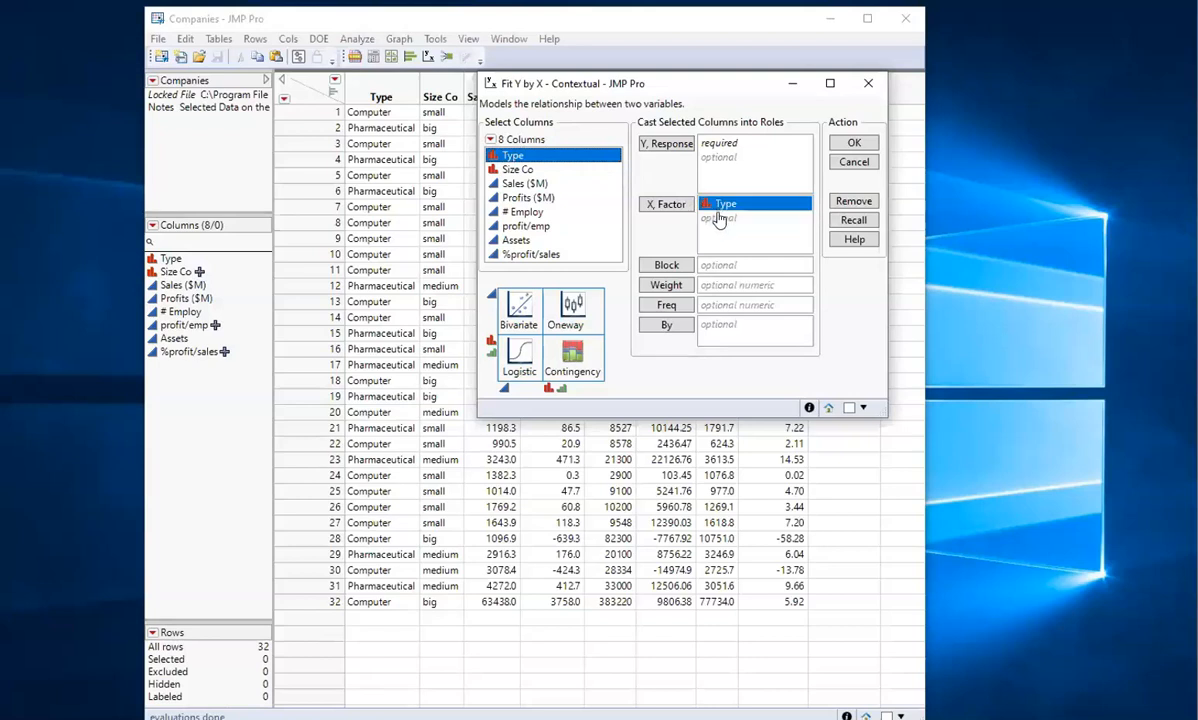
{"action": "left_click", "coordinate": [514, 172]}
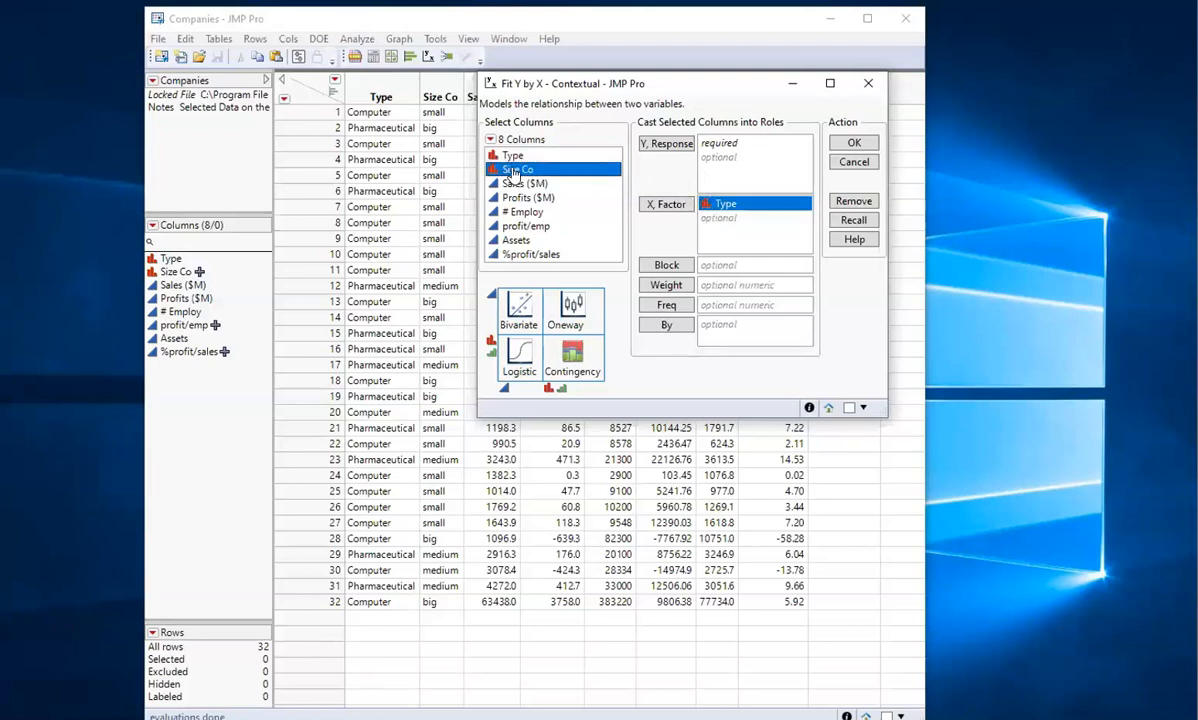
{"action": "left_click_drag", "start_coordinate": [514, 172], "coordinate": [693, 150]}
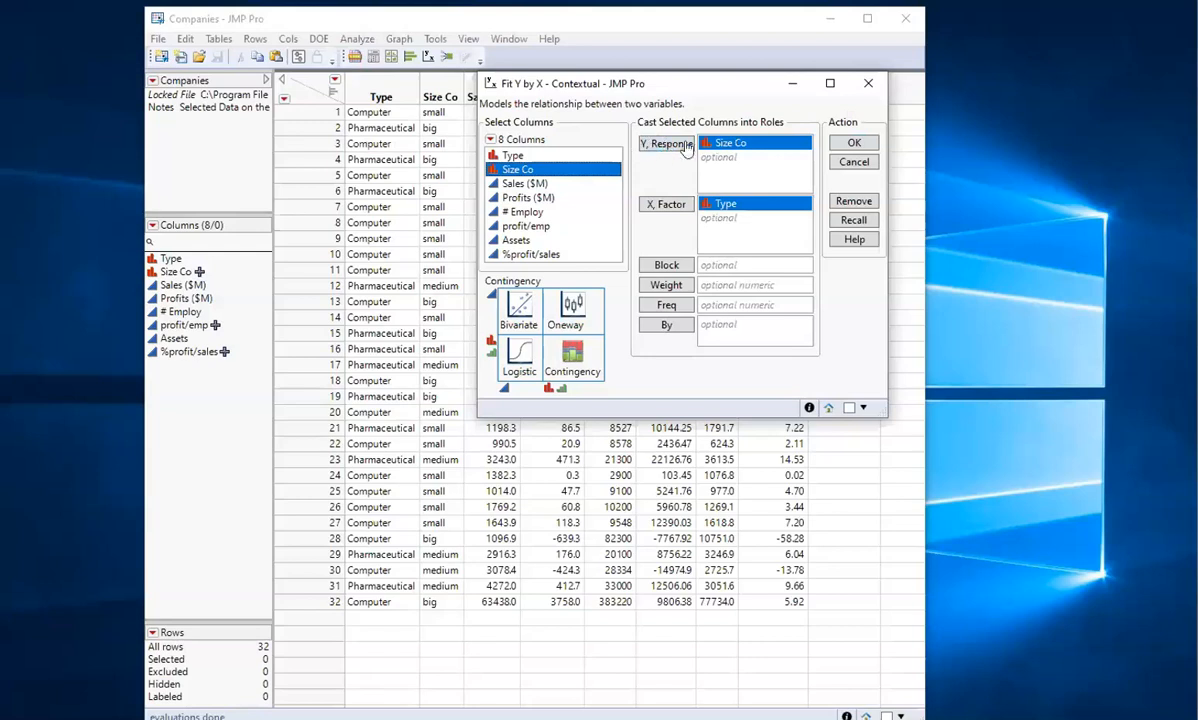
{"action": "left_click", "coordinate": [852, 145]}
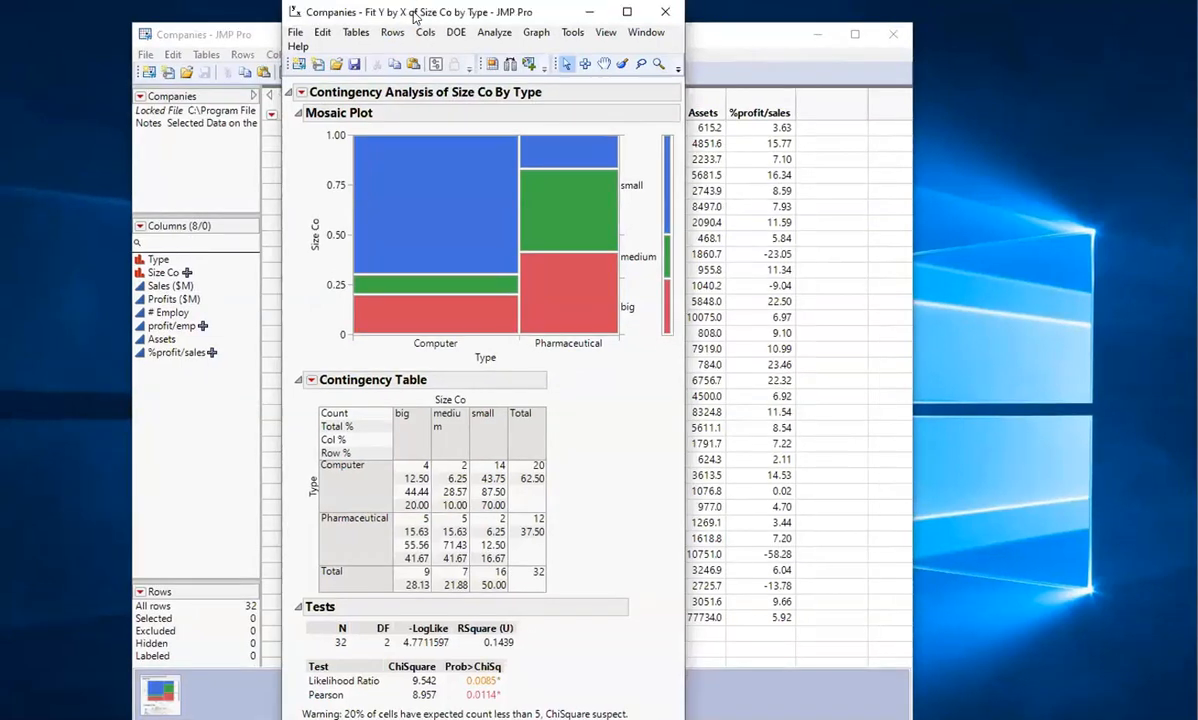
Reposition the Contingency Analysis report and widen it to fit the whole mosaic plot
{"action": "left_click_drag", "start_coordinate": [413, 17], "coordinate": [527, 31]}
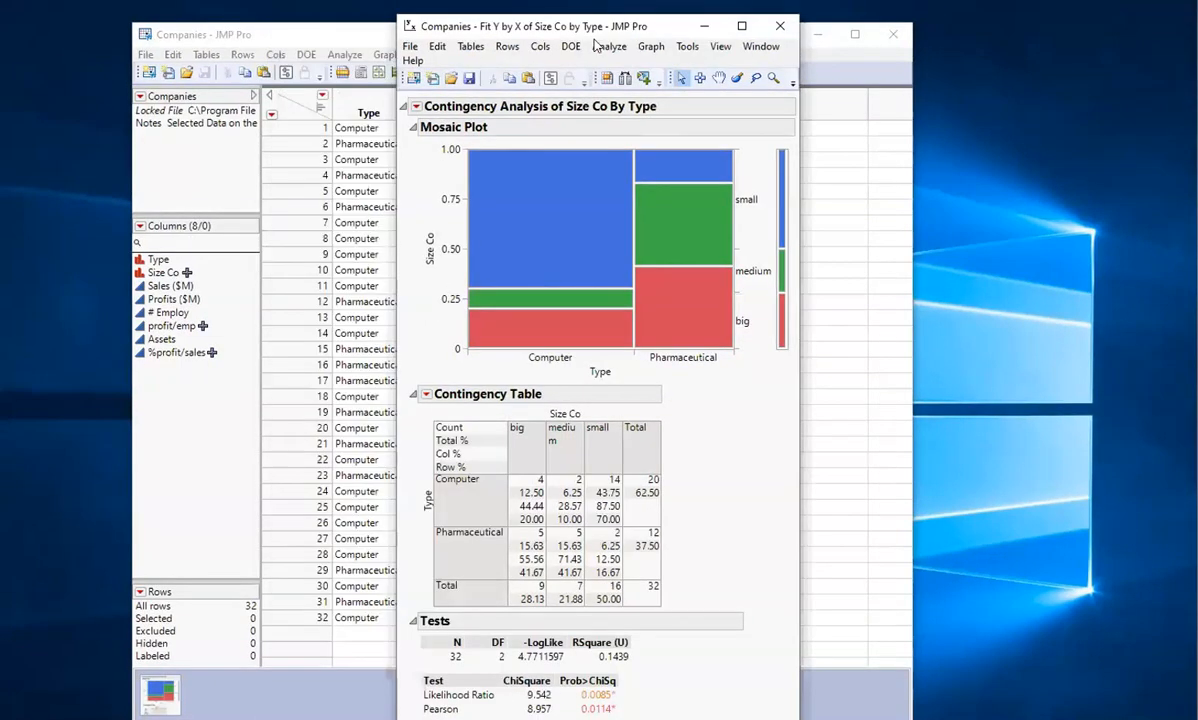
{"action": "left_click_drag", "start_coordinate": [607, 14], "coordinate": [607, 54]}
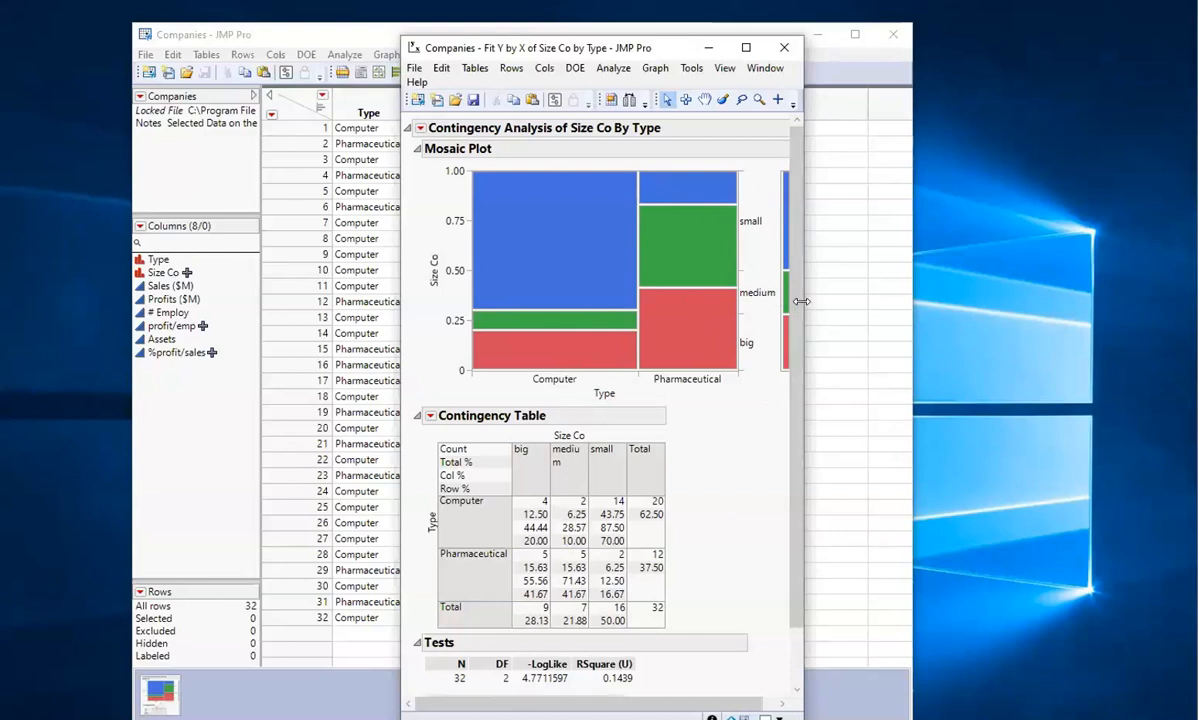
{"action": "left_click_drag", "start_coordinate": [801, 308], "coordinate": [861, 309]}
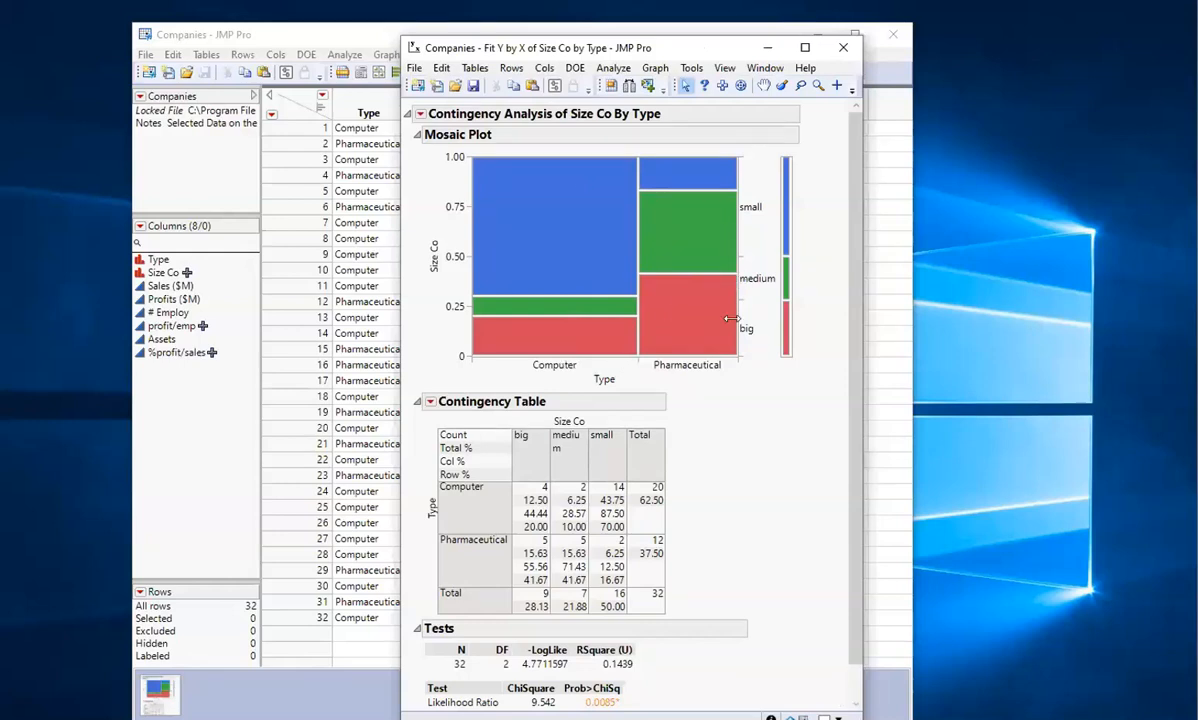
Add Expected values to the cells of the Size Co by Type contingency table
{"action": "scroll", "coordinate": [757, 528], "scroll_direction": "down", "scroll_amount": 1}
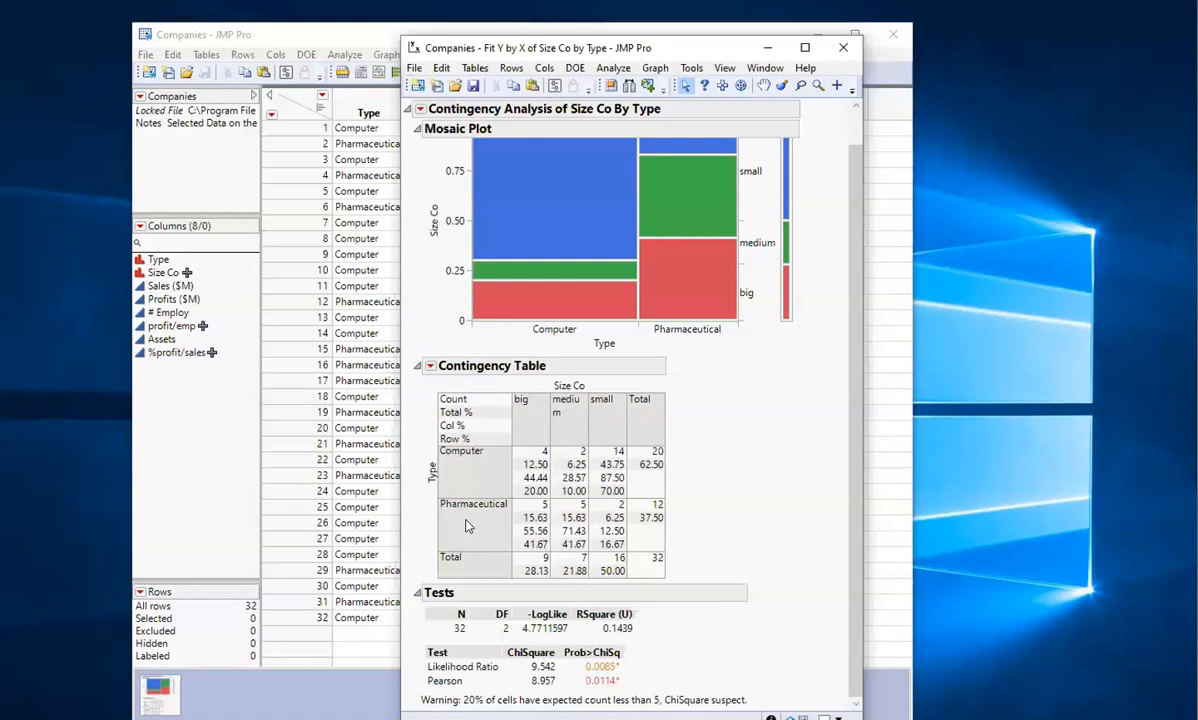
{"action": "left_click", "coordinate": [430, 367]}
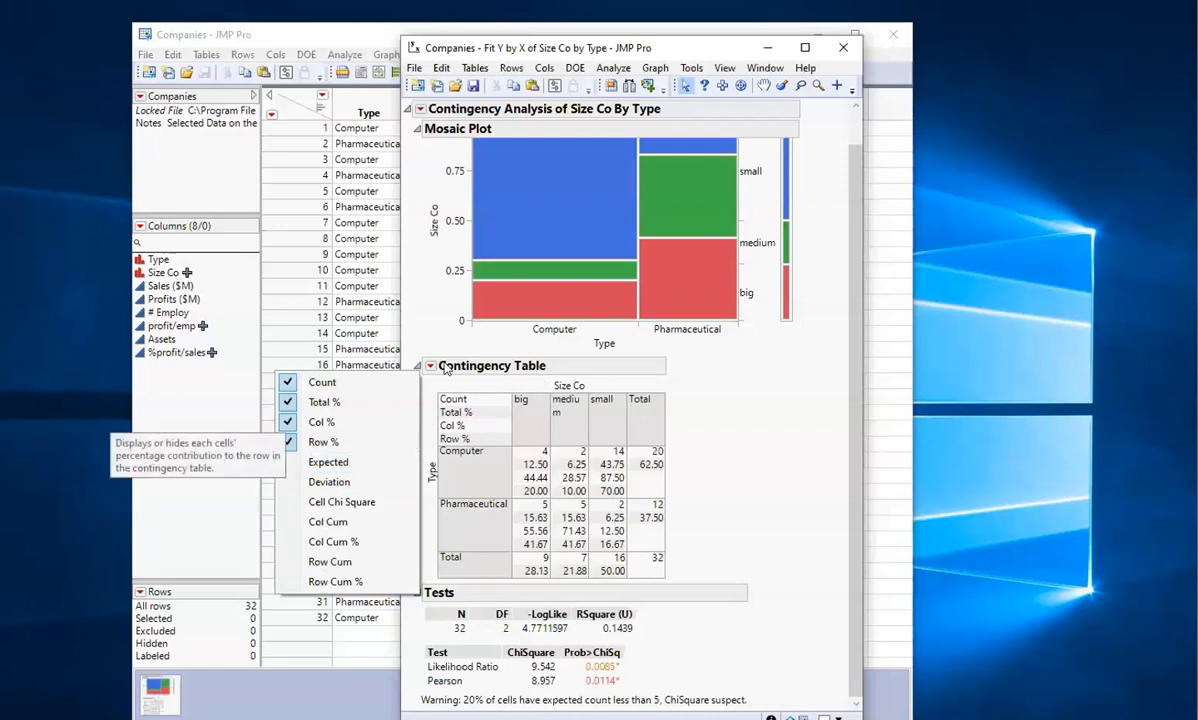
{"action": "left_click", "coordinate": [345, 463]}
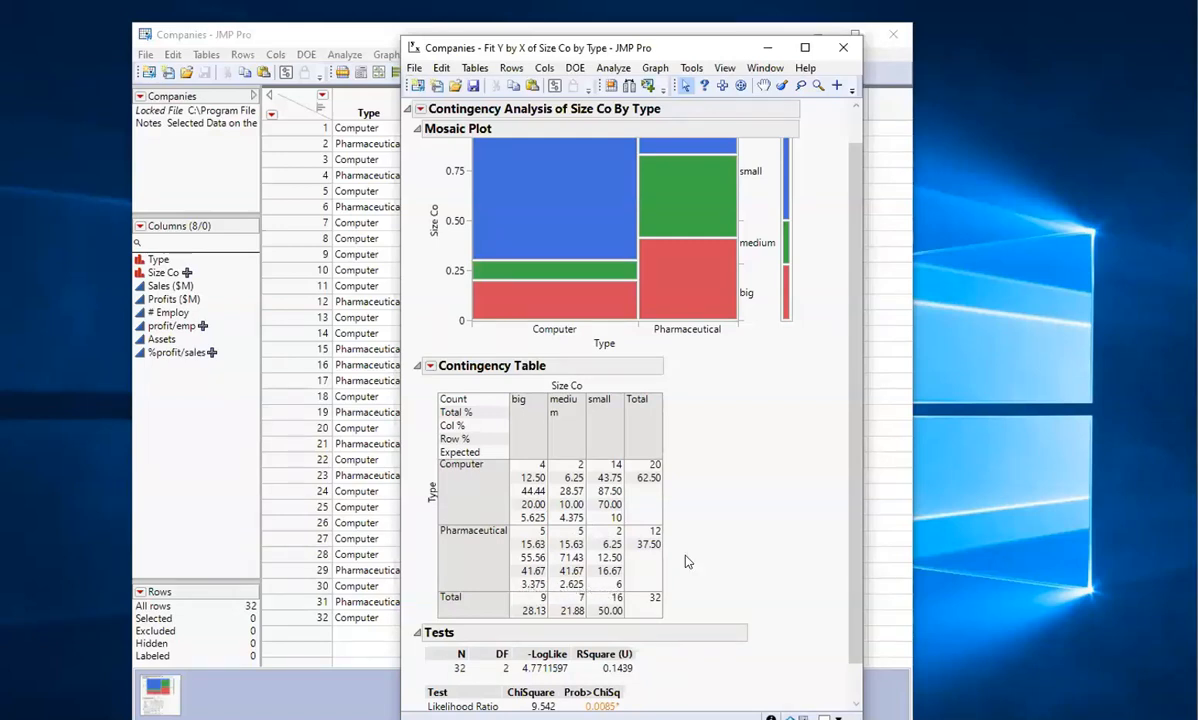
Examine the mosaic plot, the expected counts in the contingency table, and the Likelihood Ratio and Pearson chi-square tests
{"action": "scroll", "coordinate": [797, 560], "scroll_direction": "down", "scroll_amount": 1}
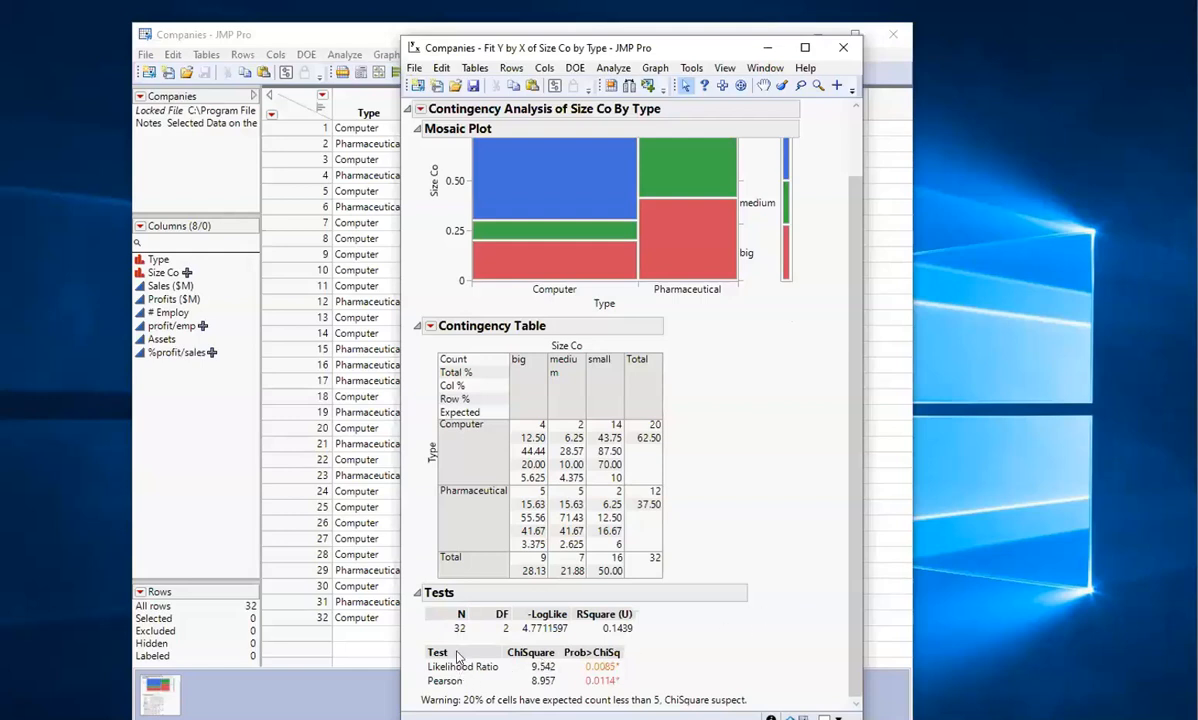
{"action": "scroll", "coordinate": [799, 534], "scroll_direction": "up", "scroll_amount": 2}
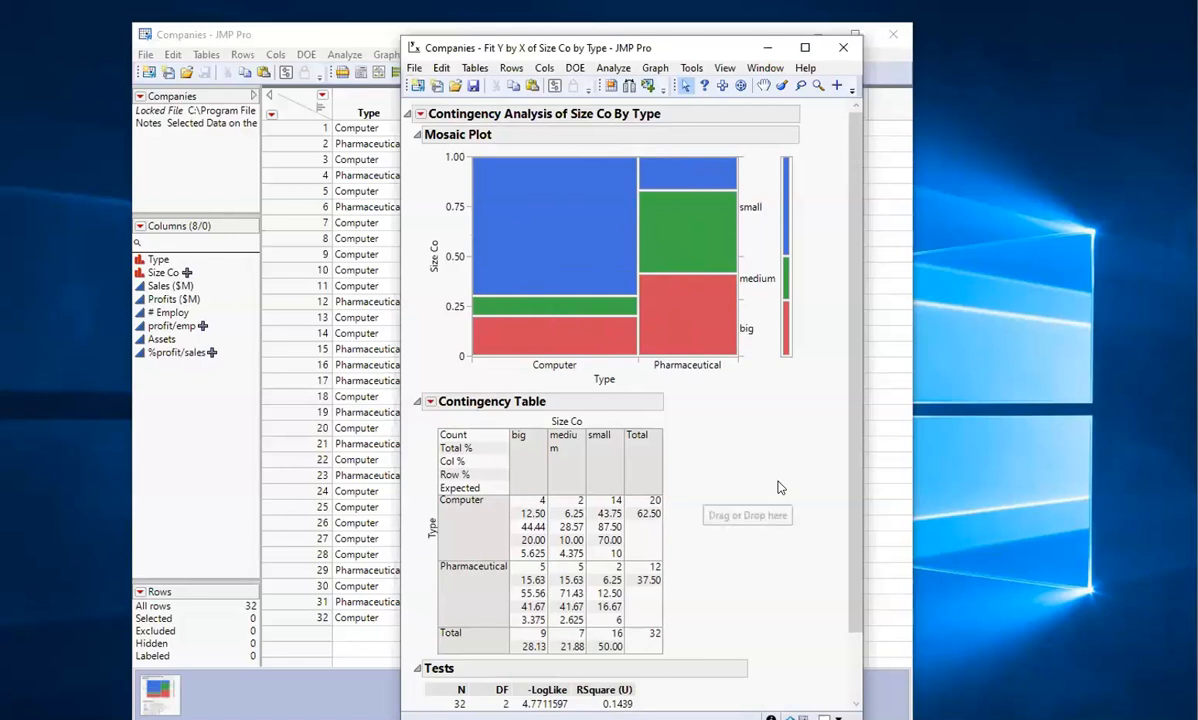
{"action": "scroll", "coordinate": [819, 553], "scroll_direction": "down", "scroll_amount": 1}
{"action": "scroll", "coordinate": [819, 553], "scroll_direction": "down", "scroll_amount": 1}
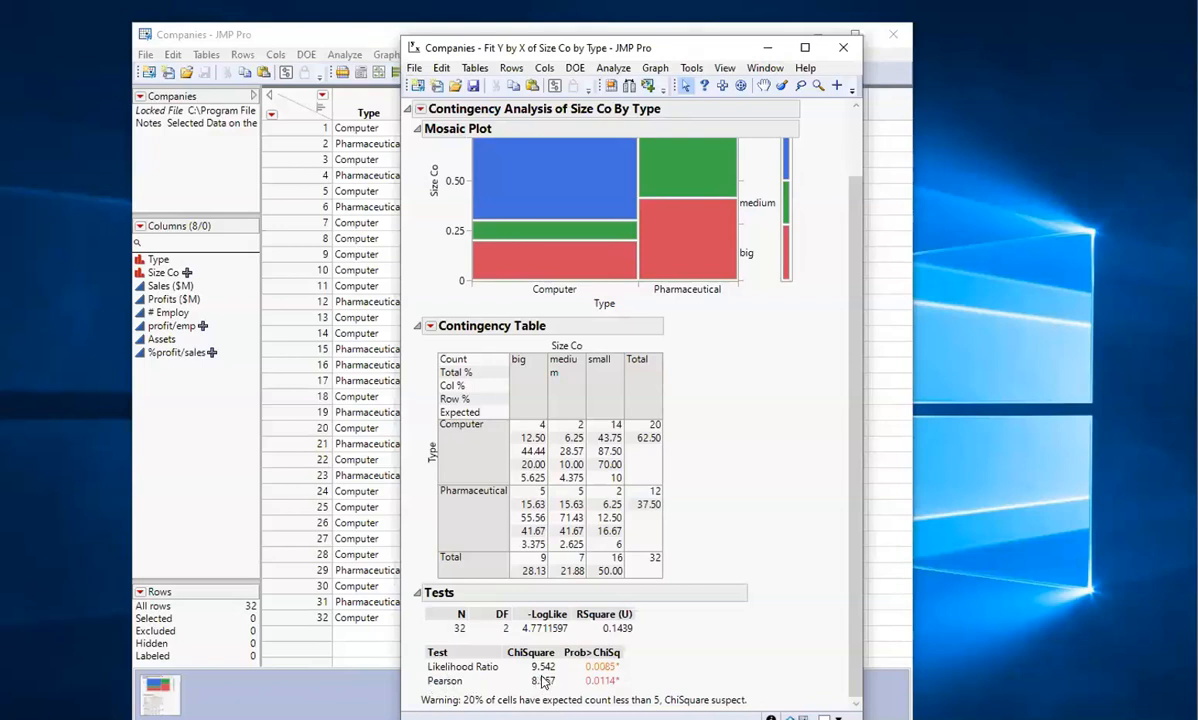
{"action": "mouse_move", "coordinate": [528, 682]}
{"action": "mouse_move", "coordinate": [533, 683]}
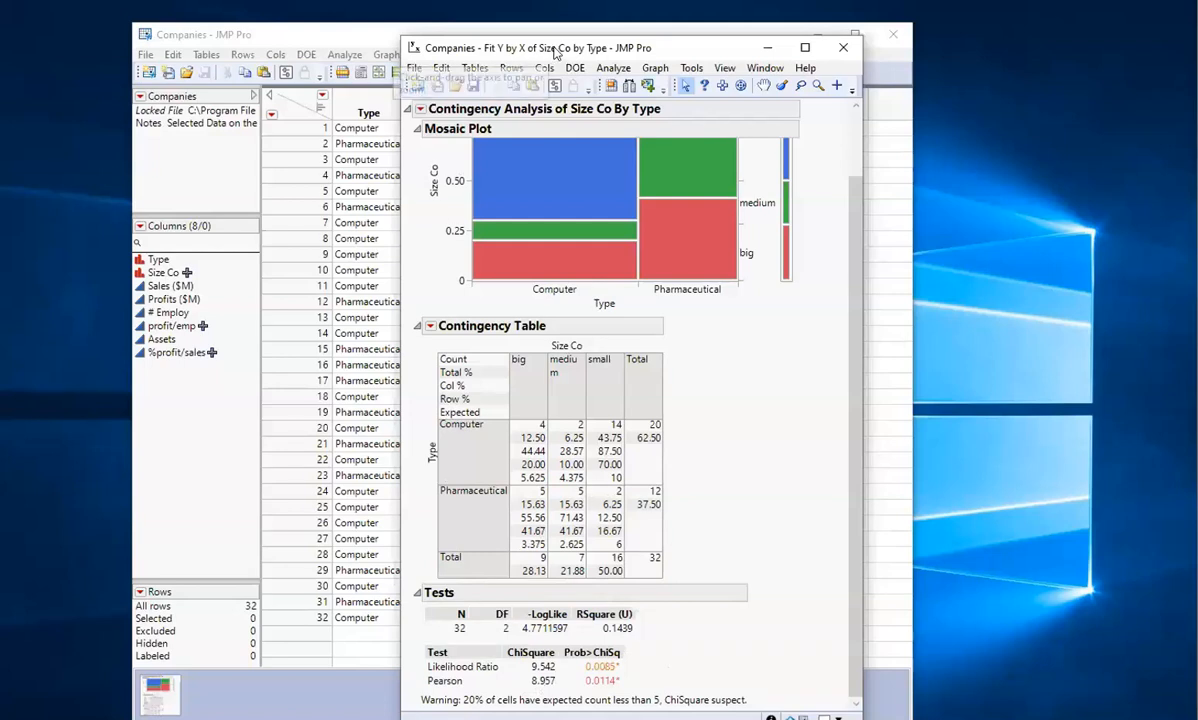
Move the contingency report beside the Companies data table, and bring the data table to the front and reposition it
{"action": "left_click_drag", "start_coordinate": [590, 52], "coordinate": [911, 39]}
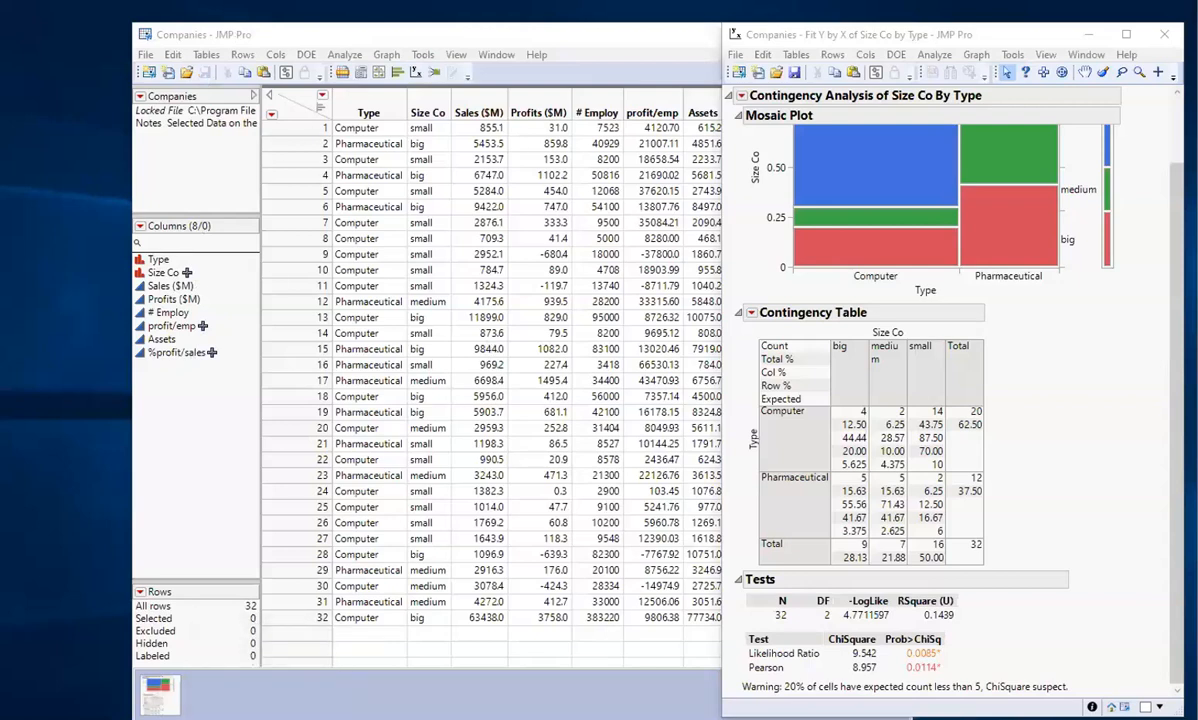
{"action": "mouse_move", "coordinate": [266, 719]}
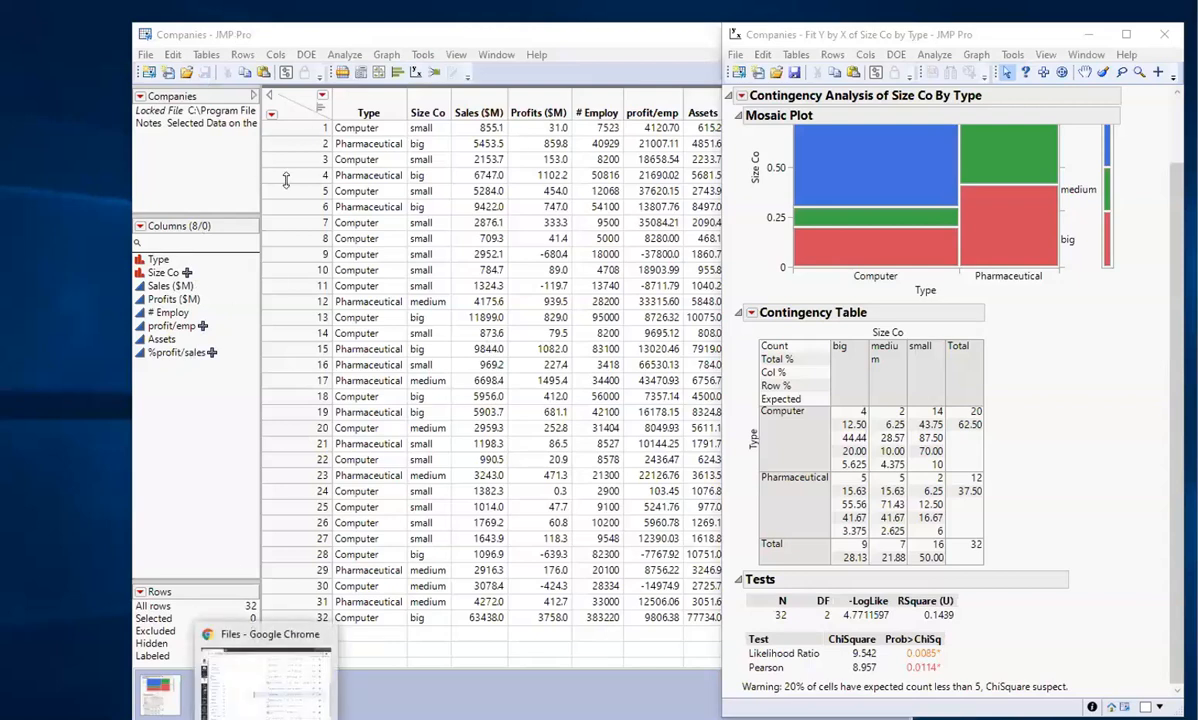
{"action": "left_click", "coordinate": [350, 36]}
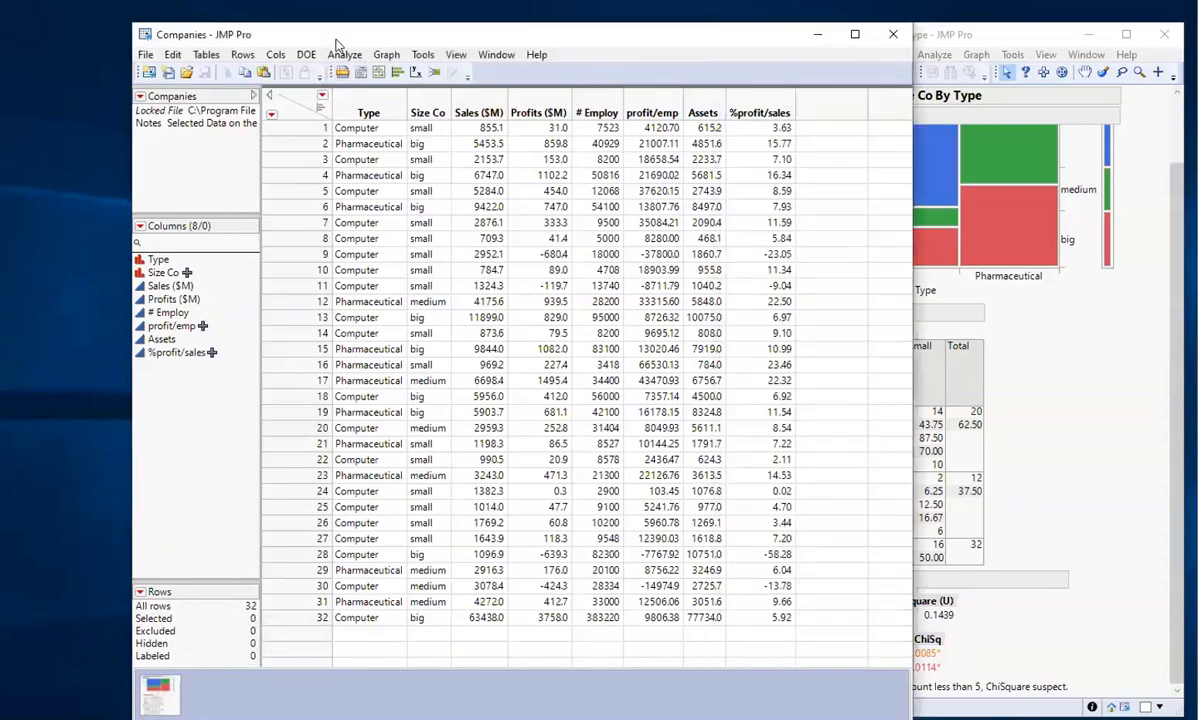
{"action": "left_click_drag", "start_coordinate": [362, 38], "coordinate": [577, 34]}
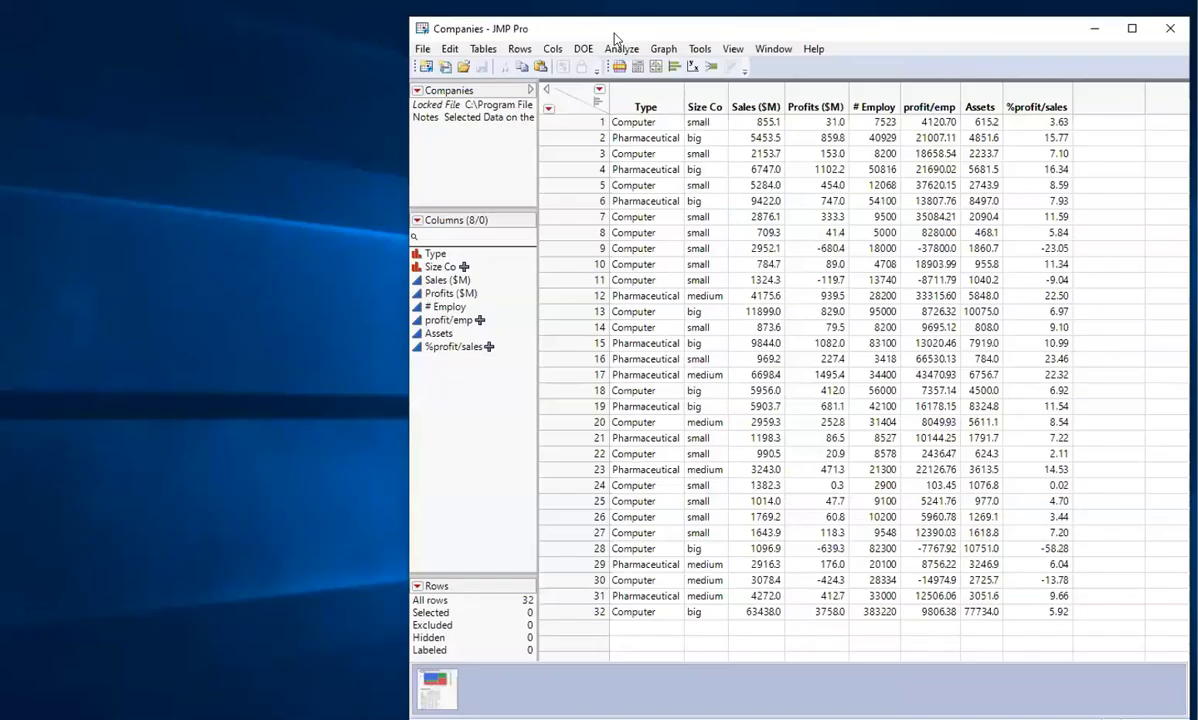
{"action": "left_click", "coordinate": [421, 50]}
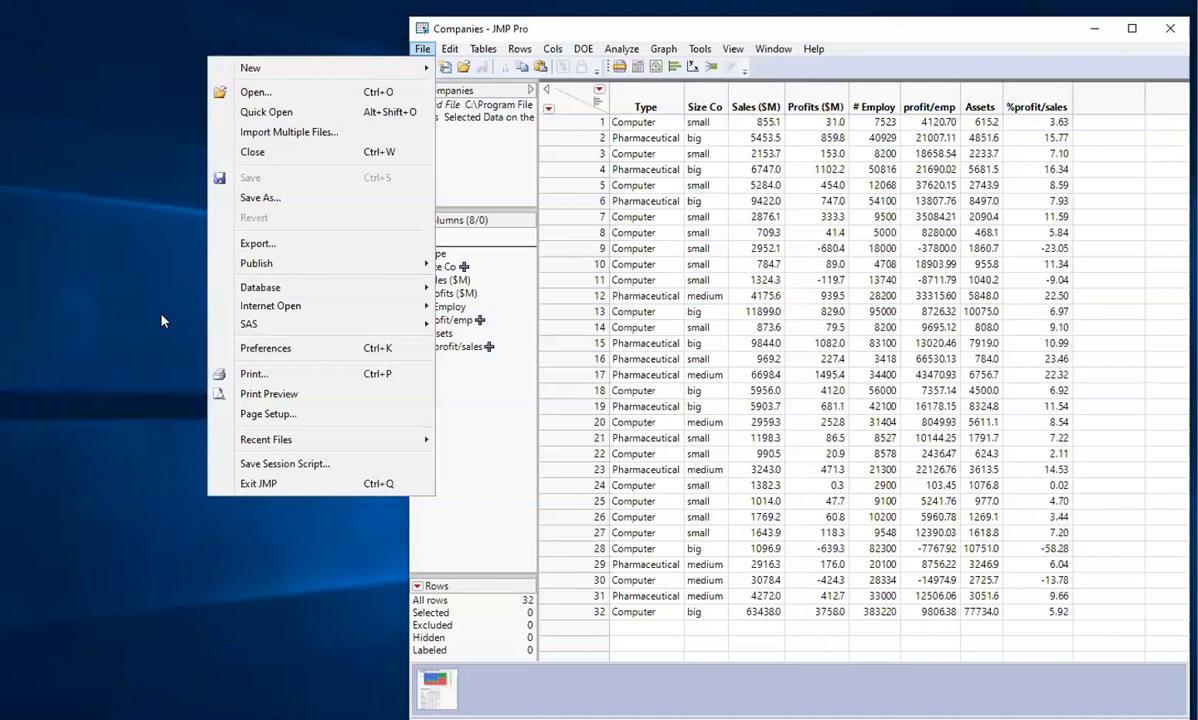
{"action": "left_click", "coordinate": [152, 236]}
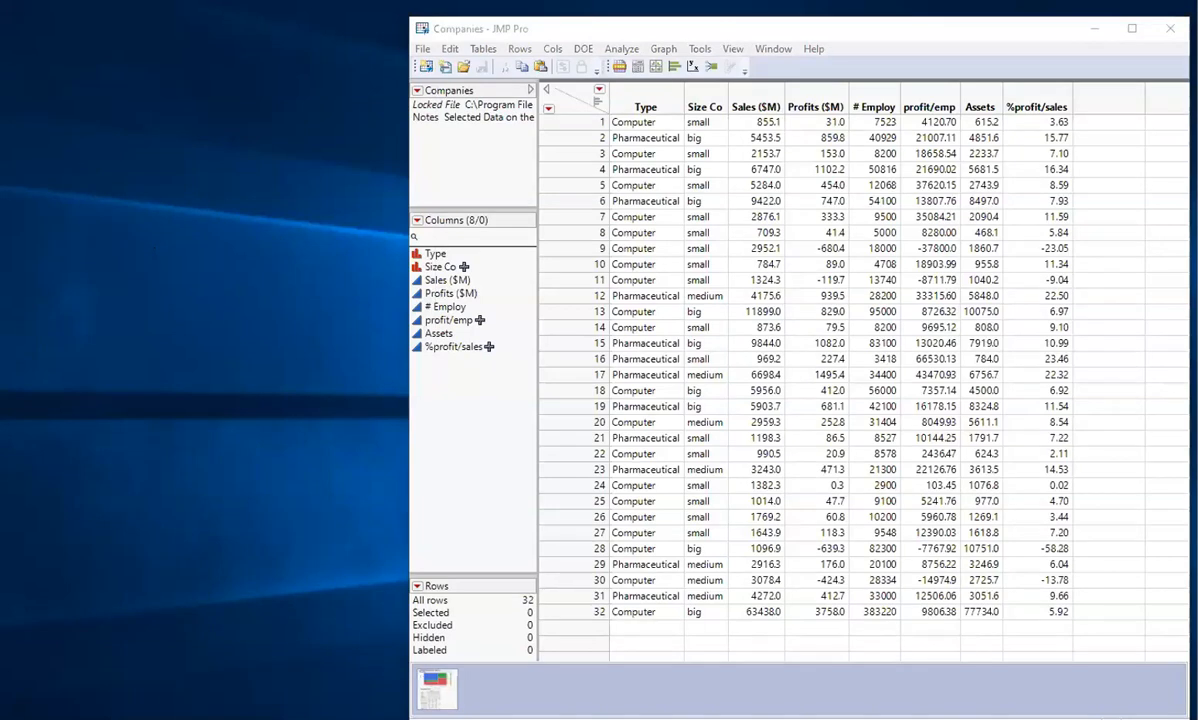
Place the Companies_EXCEL.xlsx file in the empty area of the desktop and open it in Excel
{"action": "left_click_drag", "start_coordinate": [2, 436], "coordinate": [184, 410]}
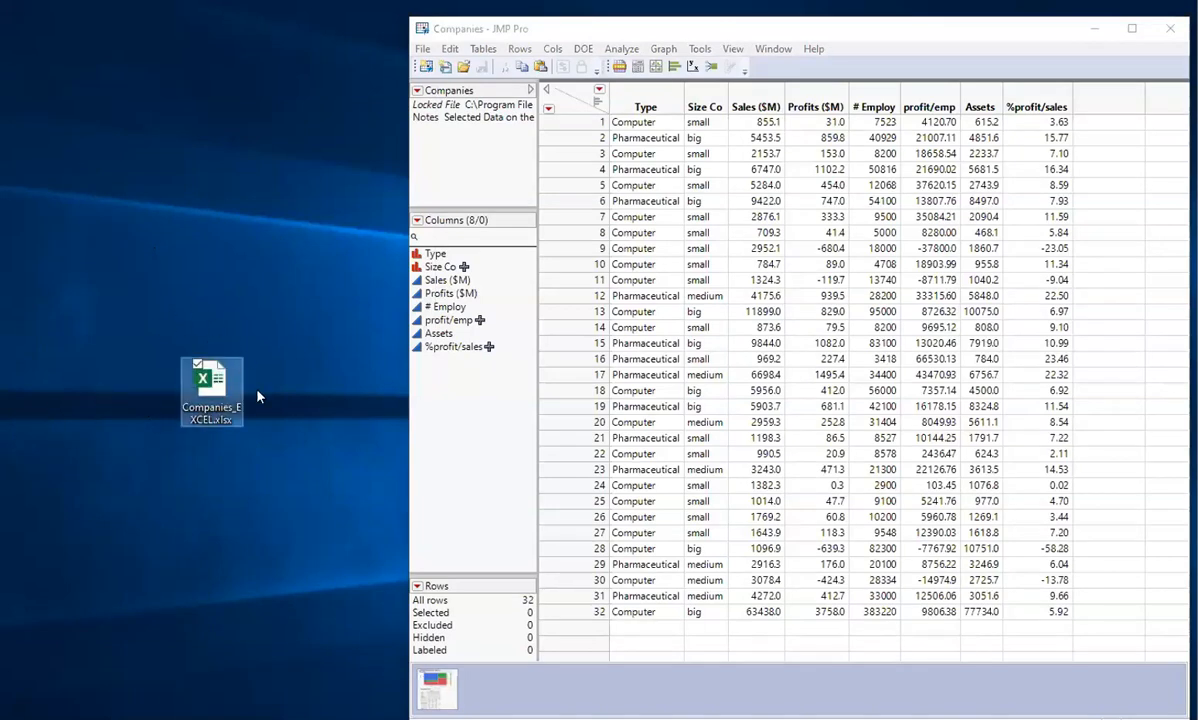
{"action": "left_click", "coordinate": [410, 50]}
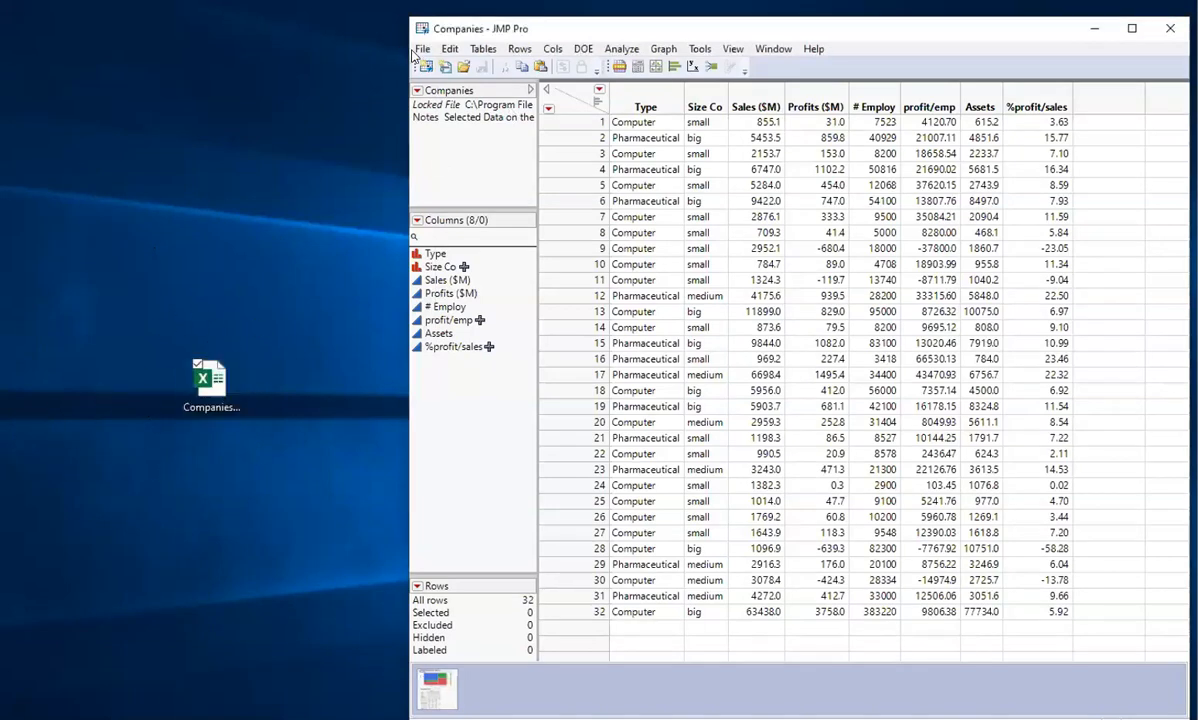
{"action": "left_click", "coordinate": [413, 52]}
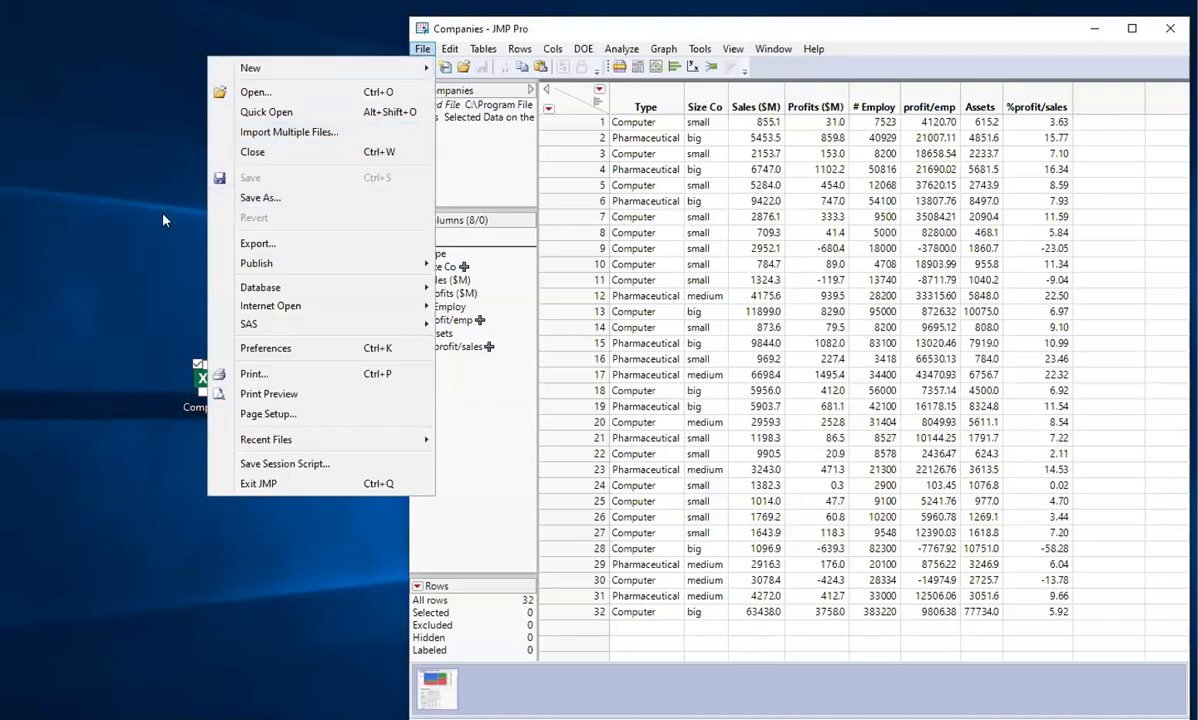
{"action": "left_click", "coordinate": [153, 268]}
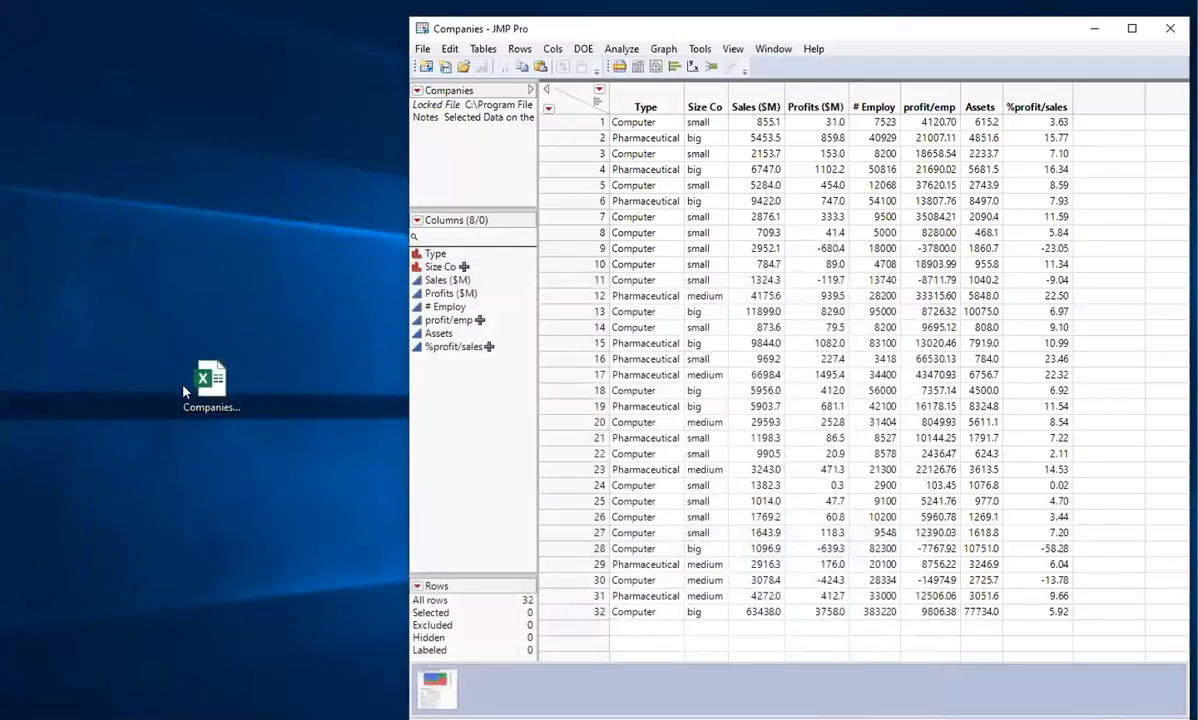
{"action": "left_click", "coordinate": [212, 378]}
{"action": "double_click", "coordinate": [212, 378]}
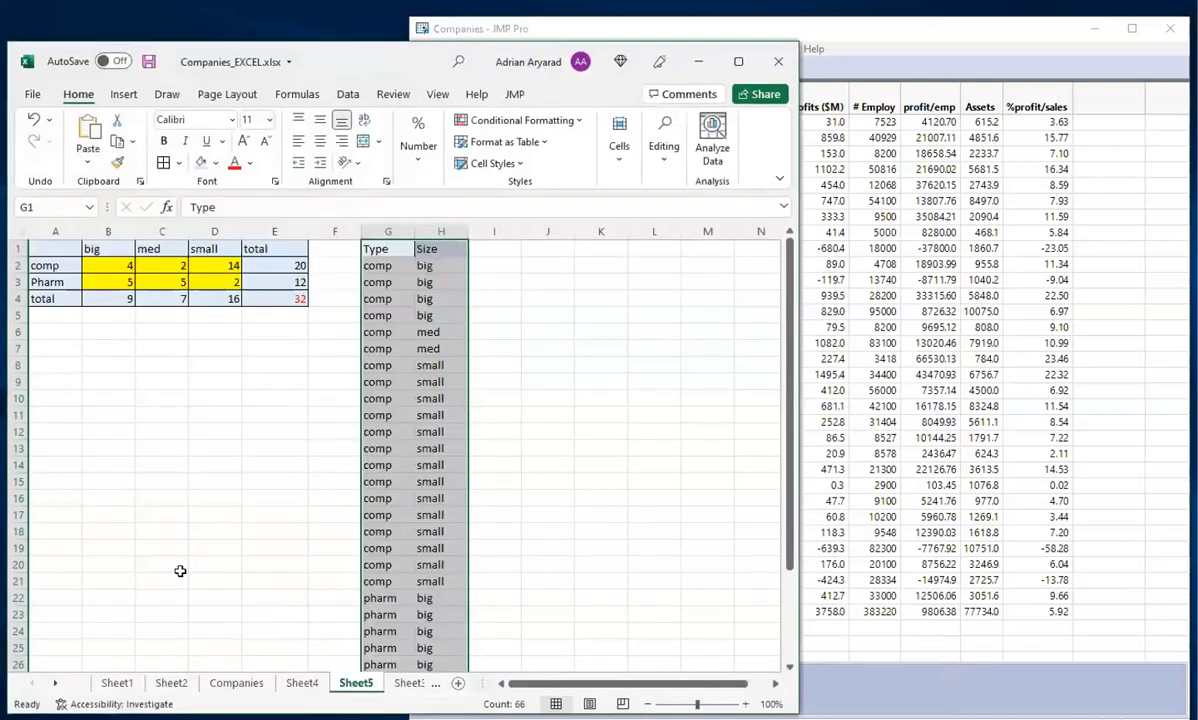
Widen the Excel window and delete Sheet1, Sheet2 and Sheet4, returning to the Companies worksheet
{"action": "left_click", "coordinate": [236, 683]}
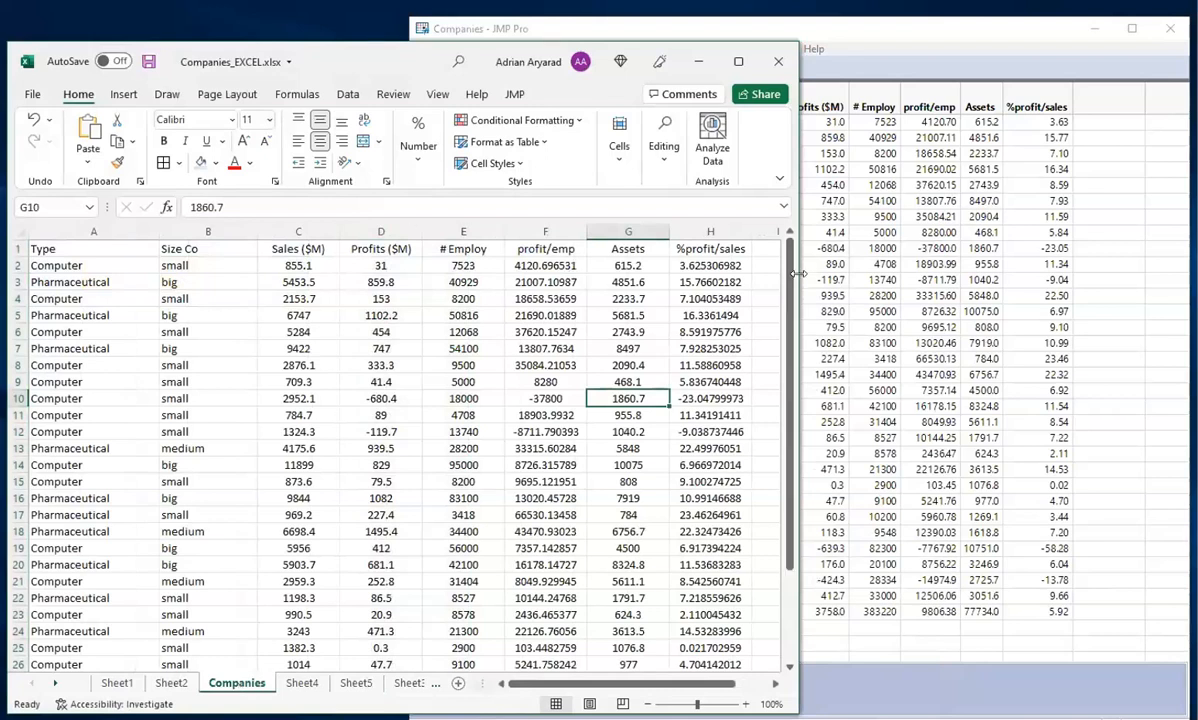
{"action": "left_click_drag", "start_coordinate": [797, 273], "coordinate": [1051, 273]}
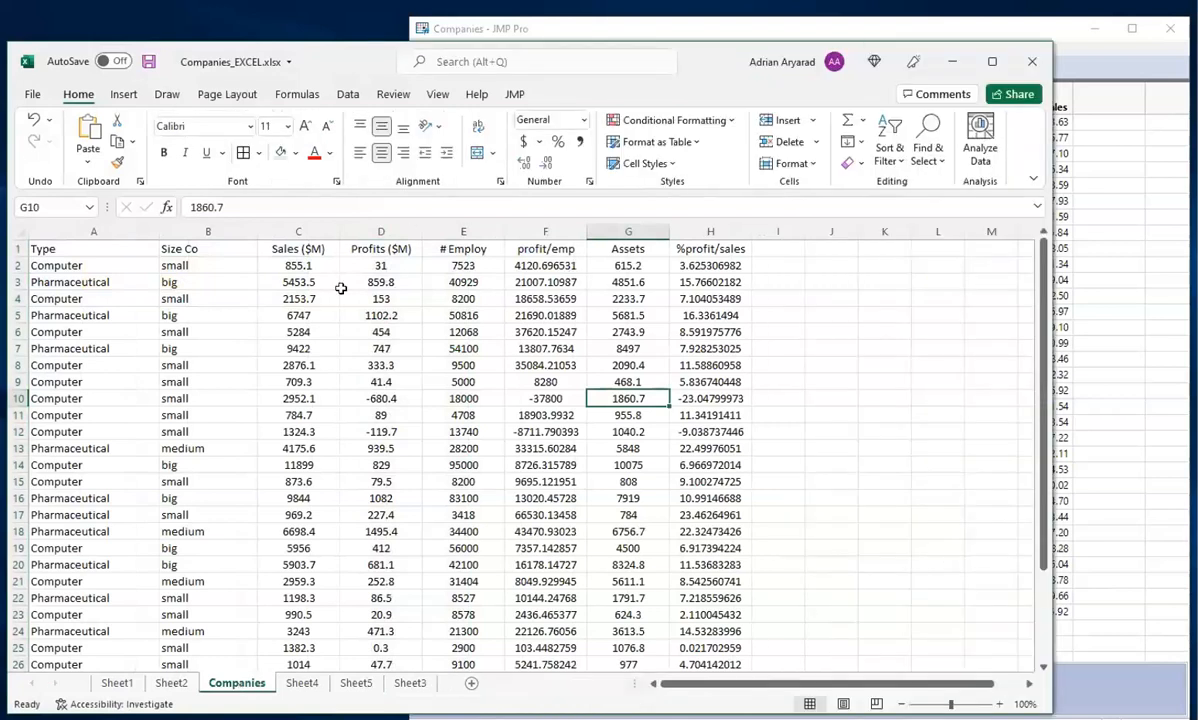
{"action": "right_click", "coordinate": [118, 686]}
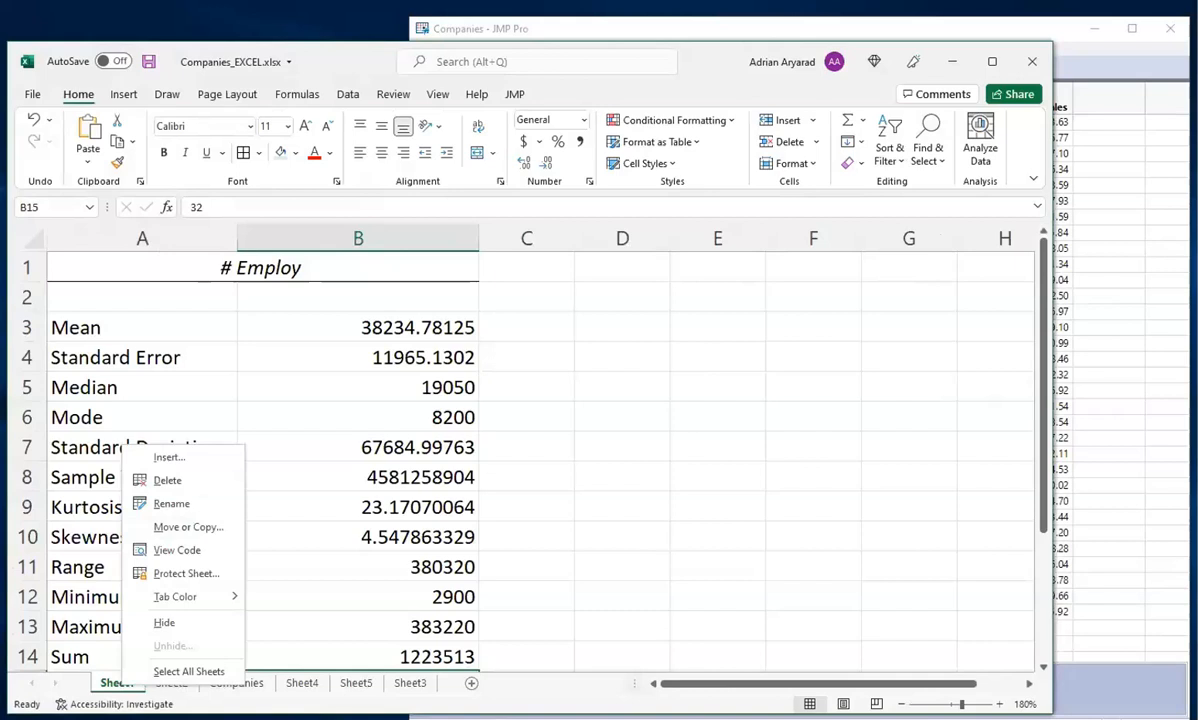
{"action": "left_click", "coordinate": [167, 480]}
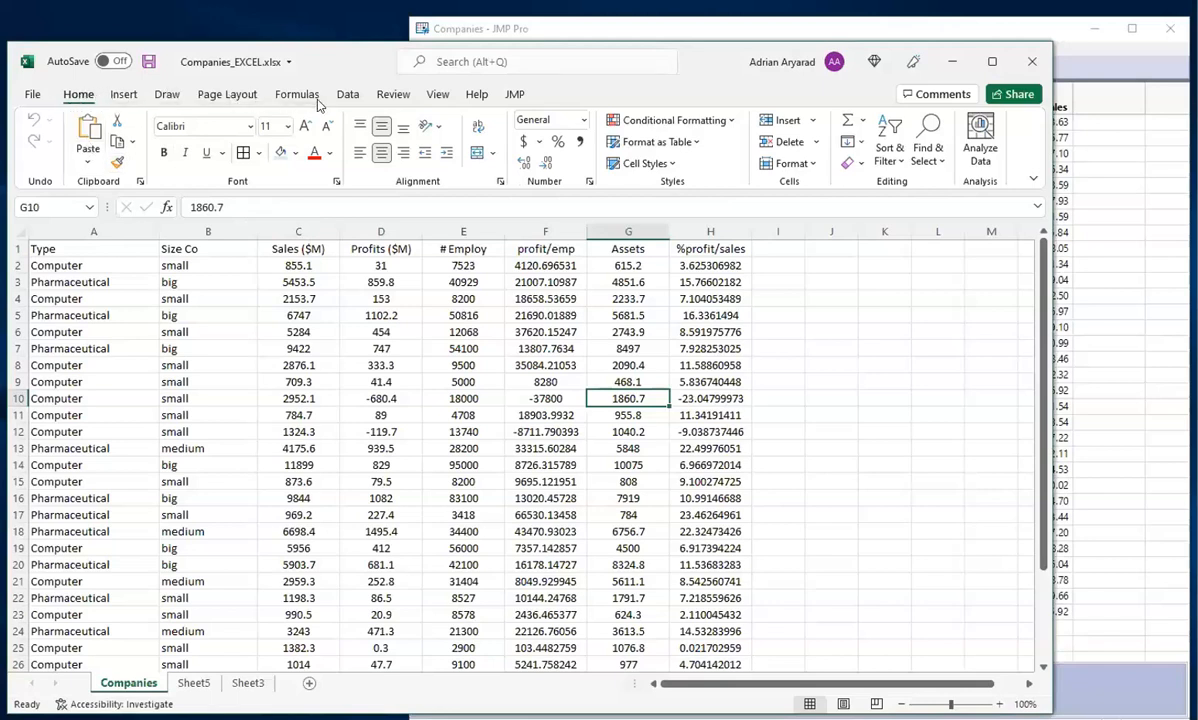
Copy the cell range A1:H16, including the header row, from the Companies worksheet
{"action": "left_click", "coordinate": [514, 95]}
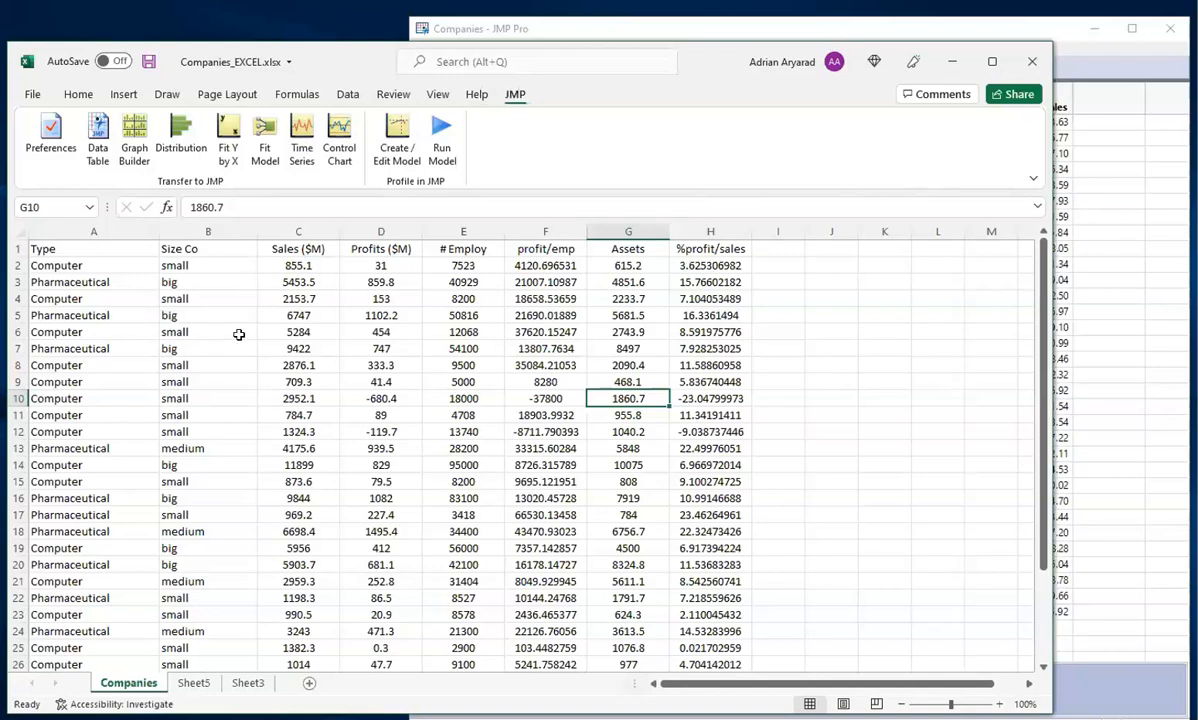
{"action": "left_click_drag", "start_coordinate": [92, 248], "coordinate": [708, 590]}
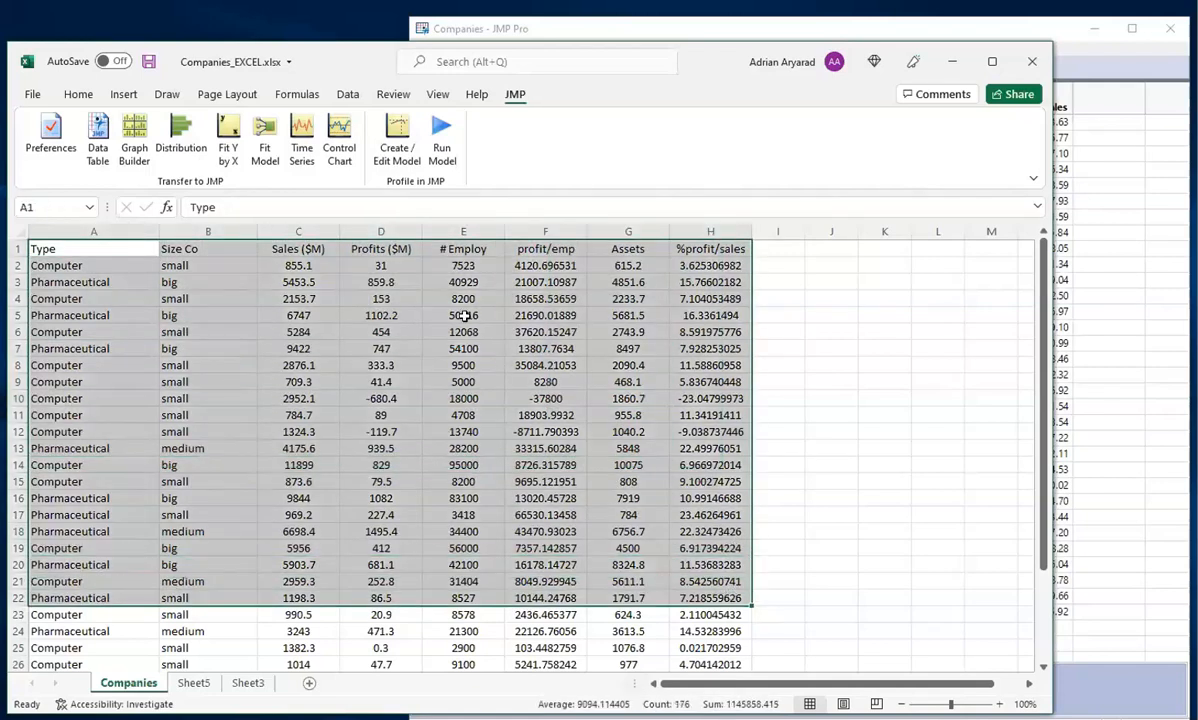
{"action": "left_click", "coordinate": [558, 413]}
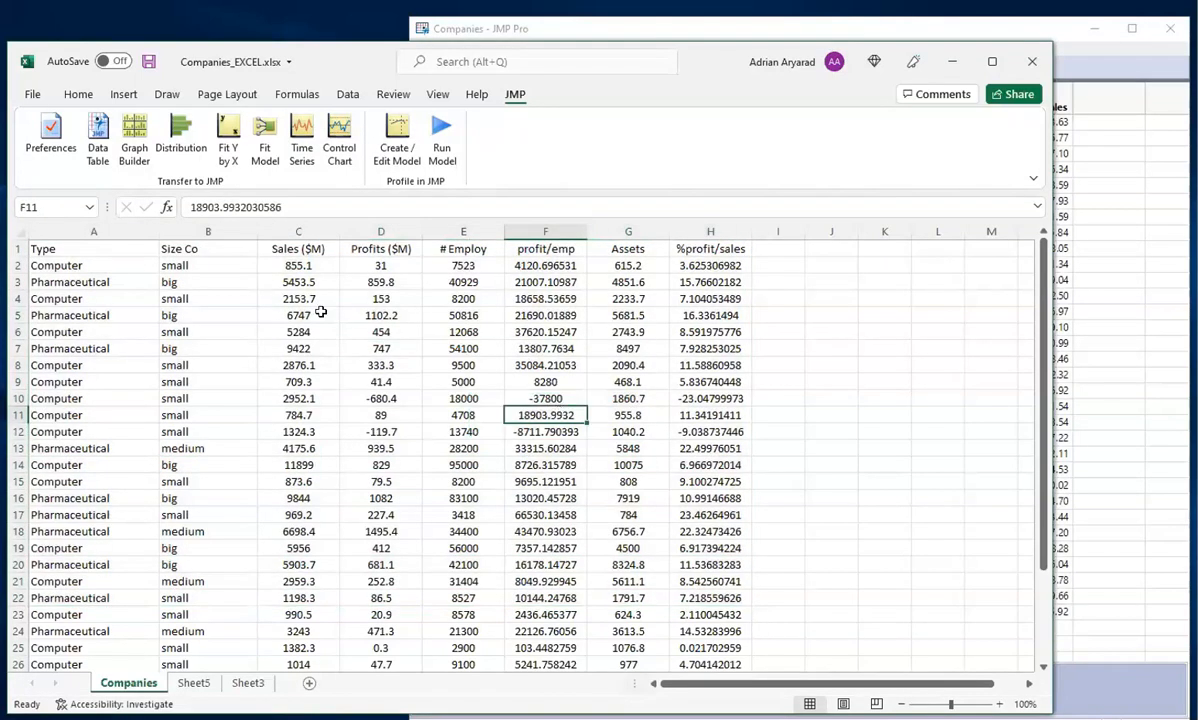
{"action": "left_click", "coordinate": [115, 249]}
{"action": "left_click_drag", "start_coordinate": [115, 249], "coordinate": [712, 498]}
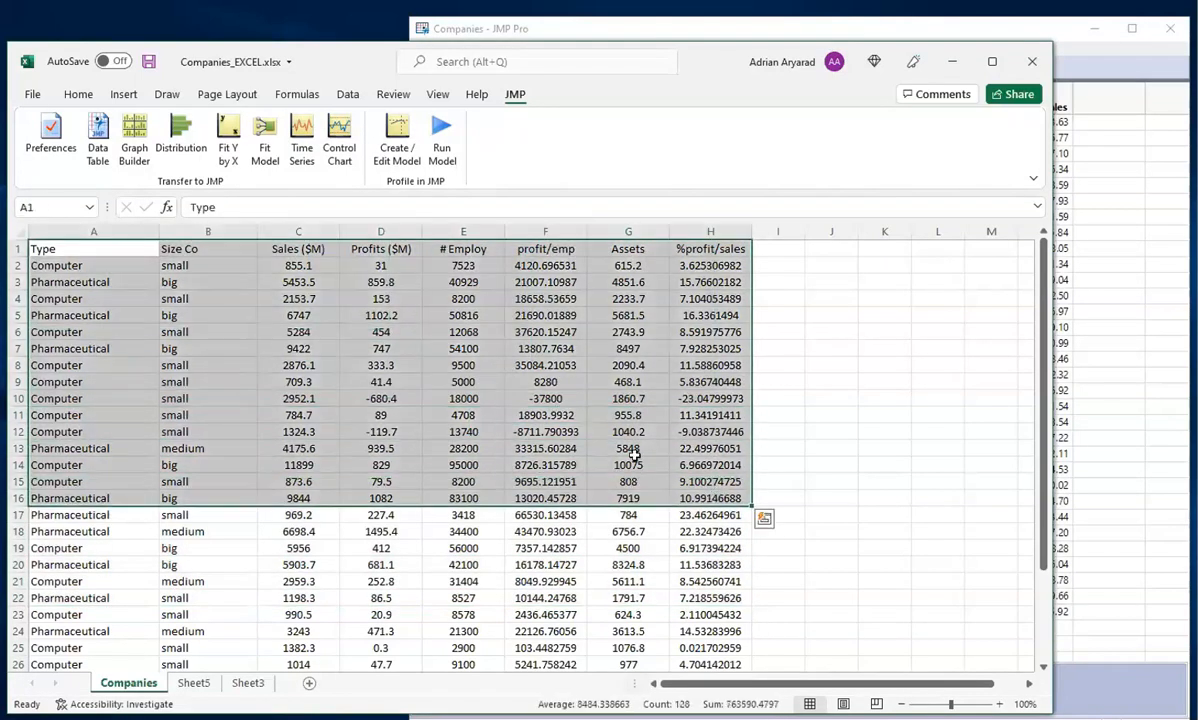
{"action": "right_click", "coordinate": [550, 395]}
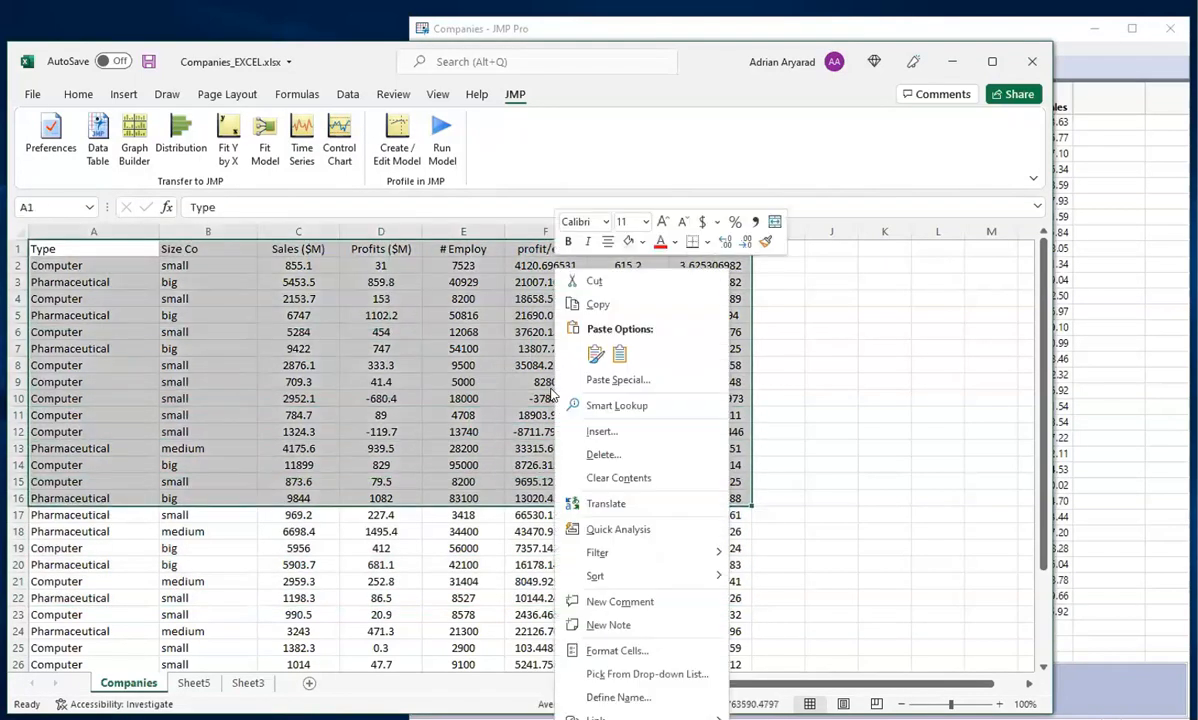
{"action": "left_click", "coordinate": [590, 304]}
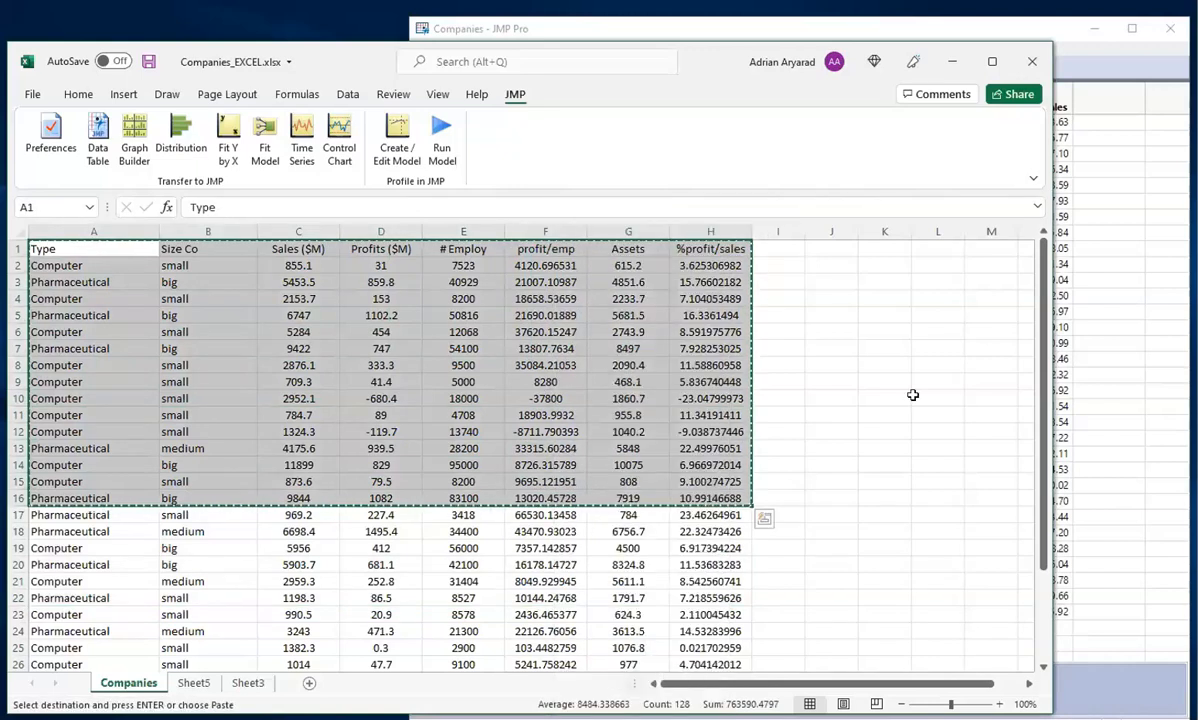
Switch to JMP Pro, create a new data table, and paste the copied Excel cells with column names
{"action": "left_click", "coordinate": [767, 33]}
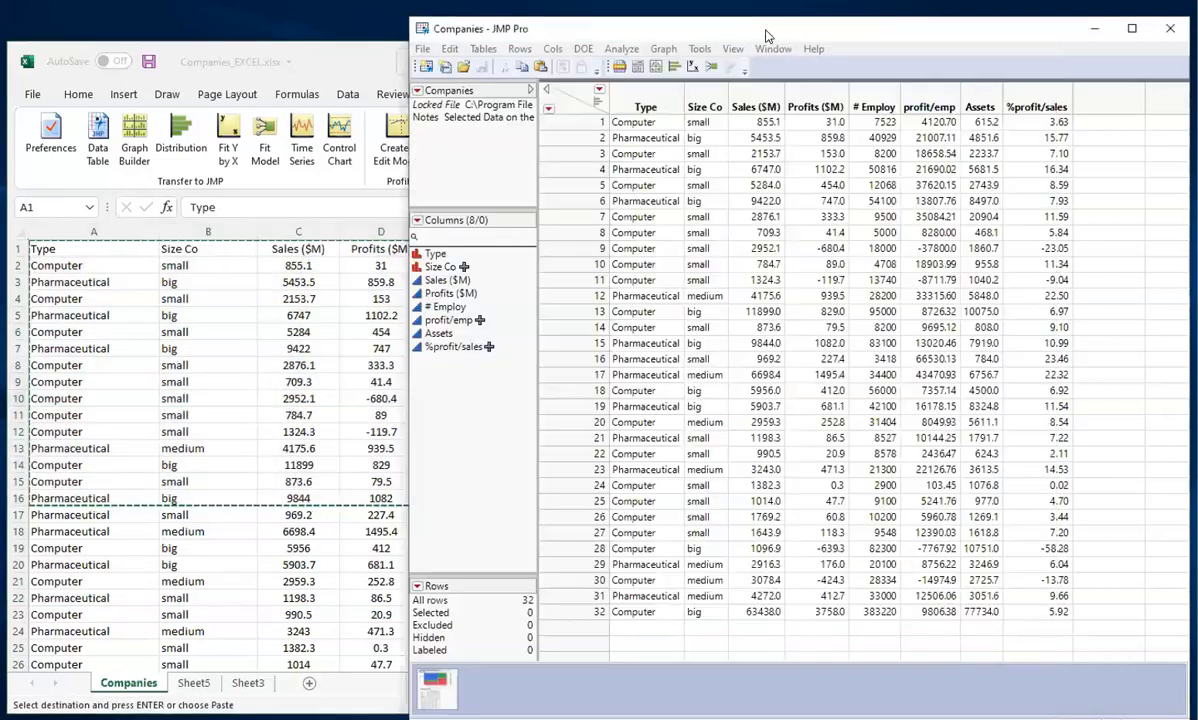
{"action": "left_click", "coordinate": [425, 67]}
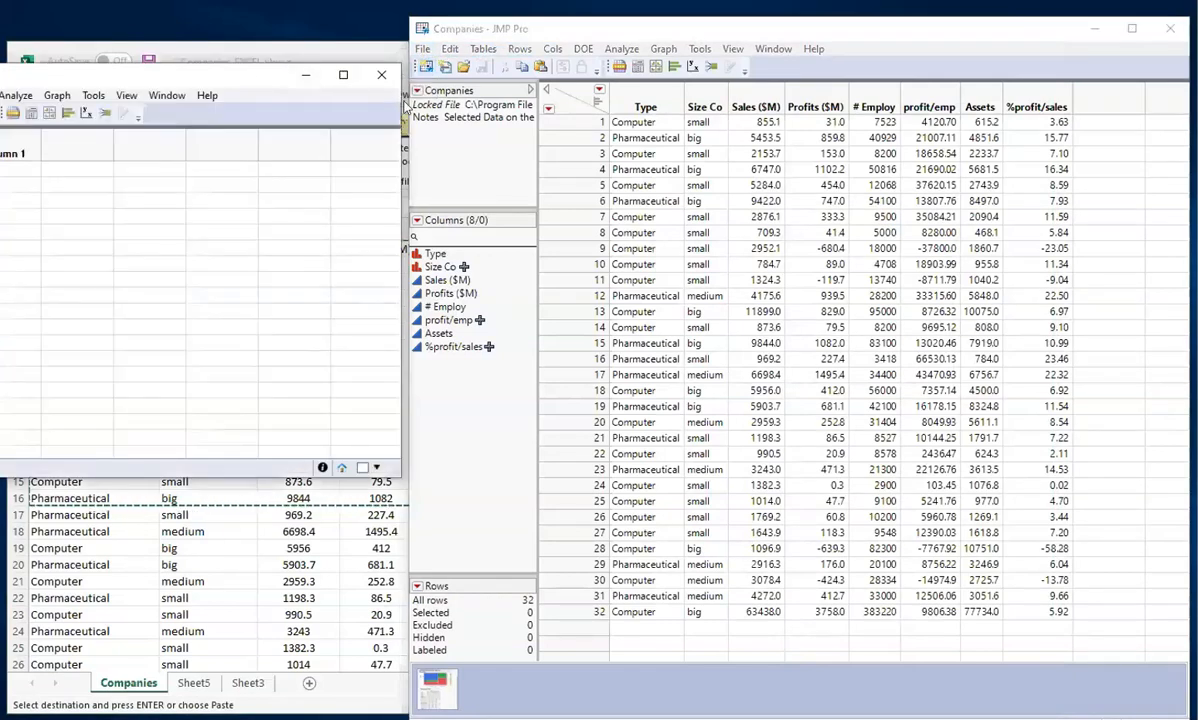
{"action": "left_click_drag", "start_coordinate": [262, 80], "coordinate": [787, 114]}
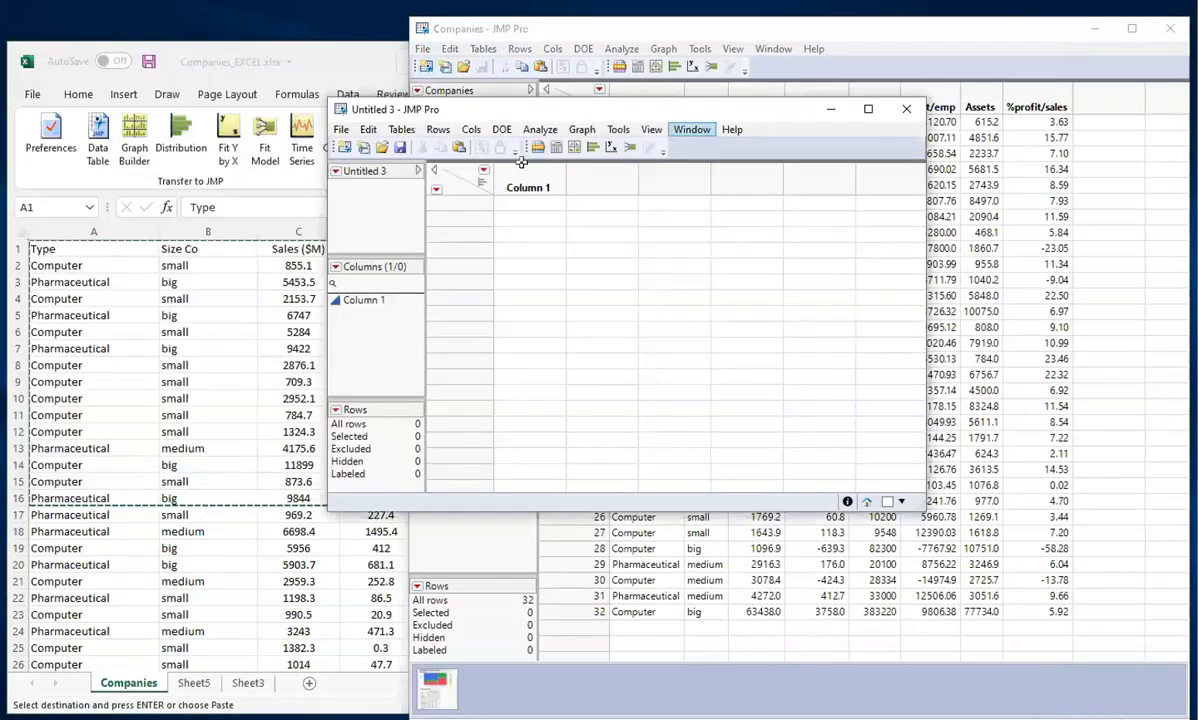
{"action": "left_click", "coordinate": [368, 129]}
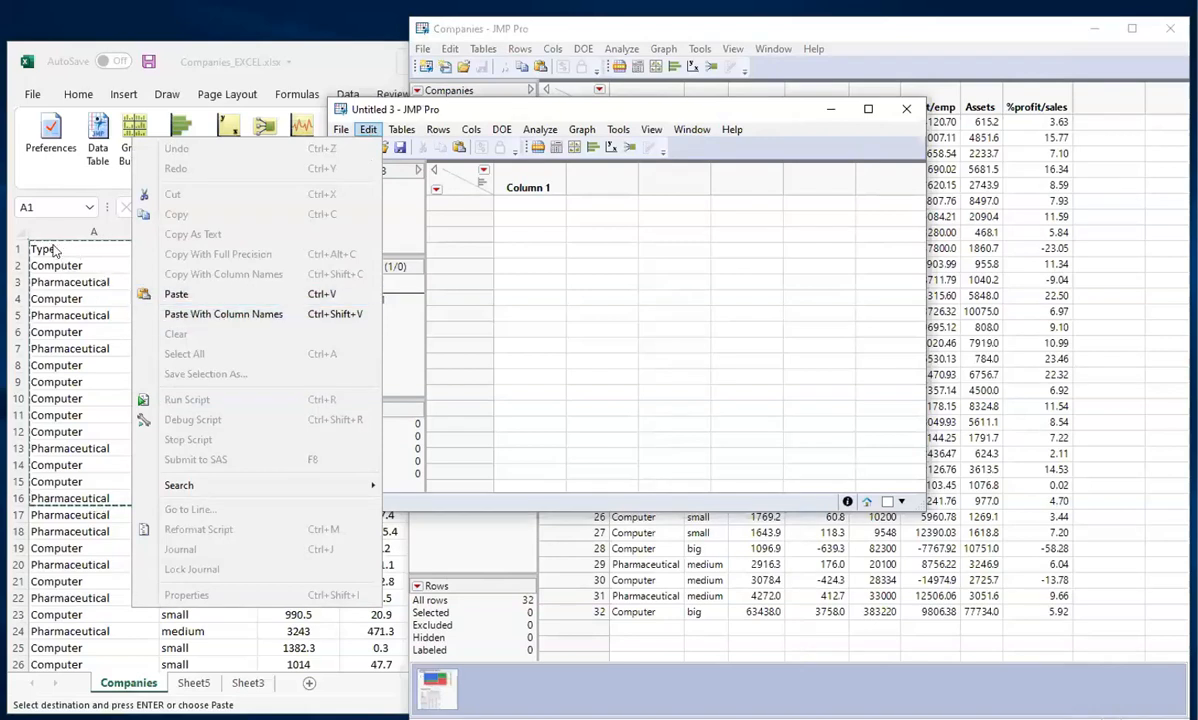
{"action": "left_click", "coordinate": [581, 133]}
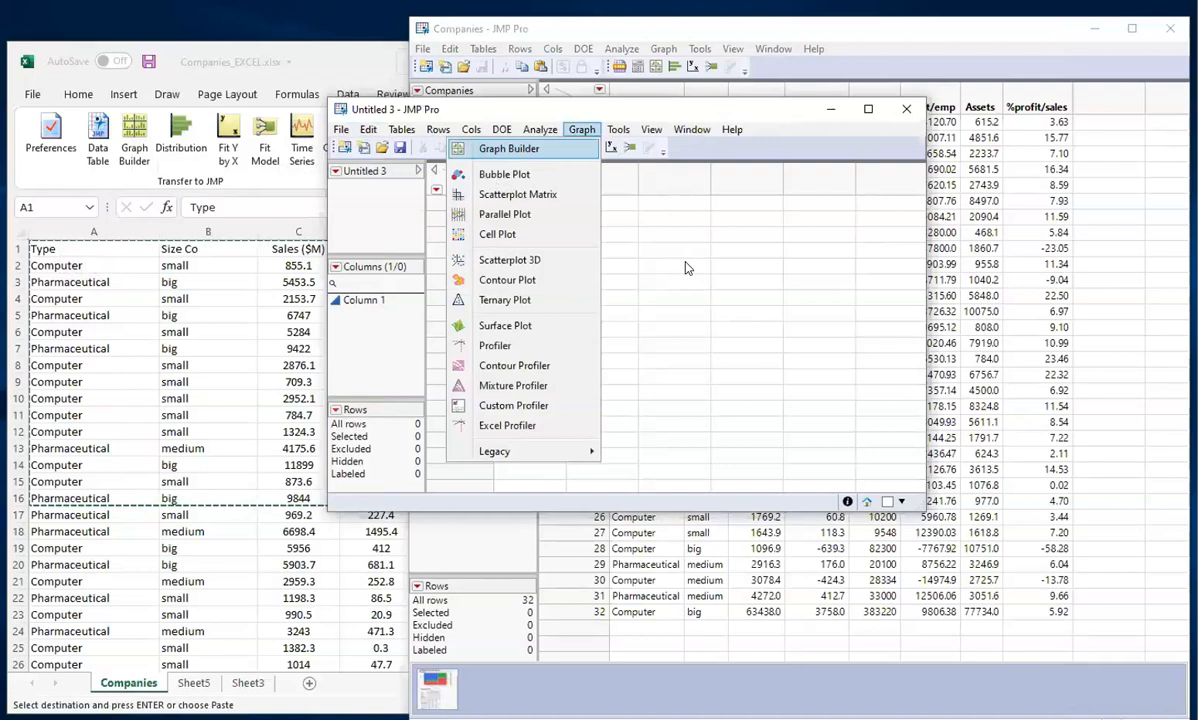
{"action": "left_click", "coordinate": [401, 131]}
{"action": "mouse_move", "coordinate": [362, 130]}
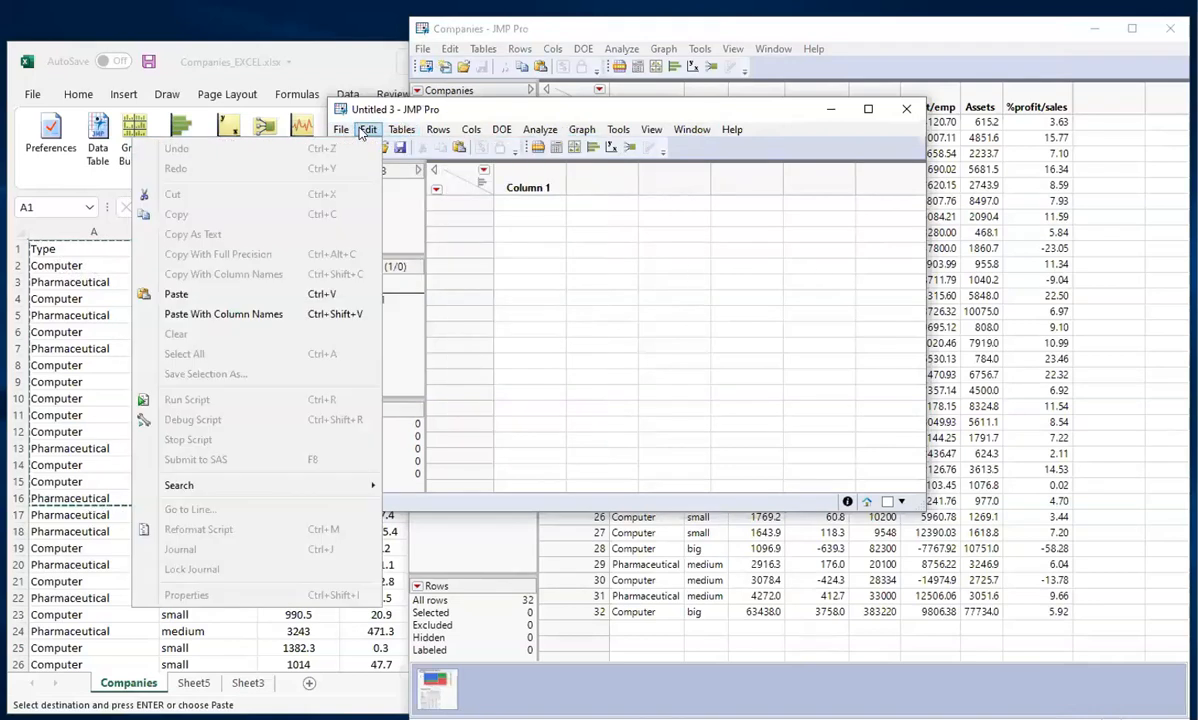
{"action": "left_click", "coordinate": [257, 316]}
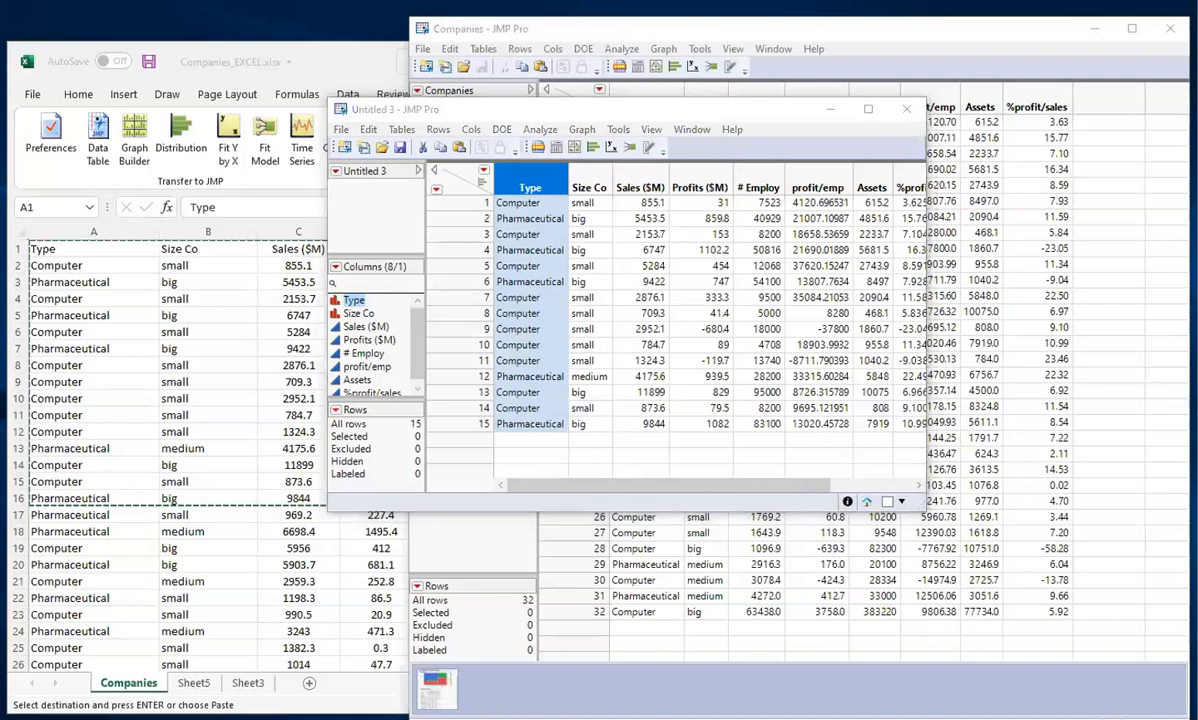
Close the new JMP data table without saving, switch back to the Excel workbook, and clear the copied range
{"action": "left_click", "coordinate": [906, 108]}
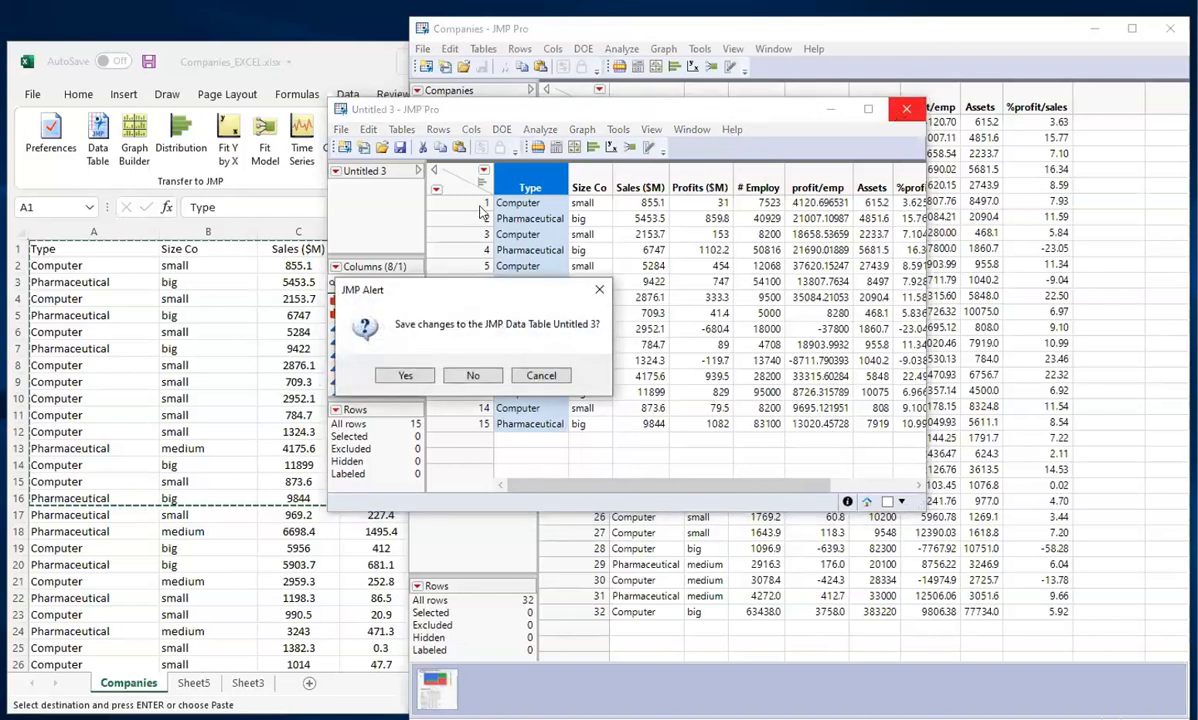
{"action": "left_click", "coordinate": [472, 375]}
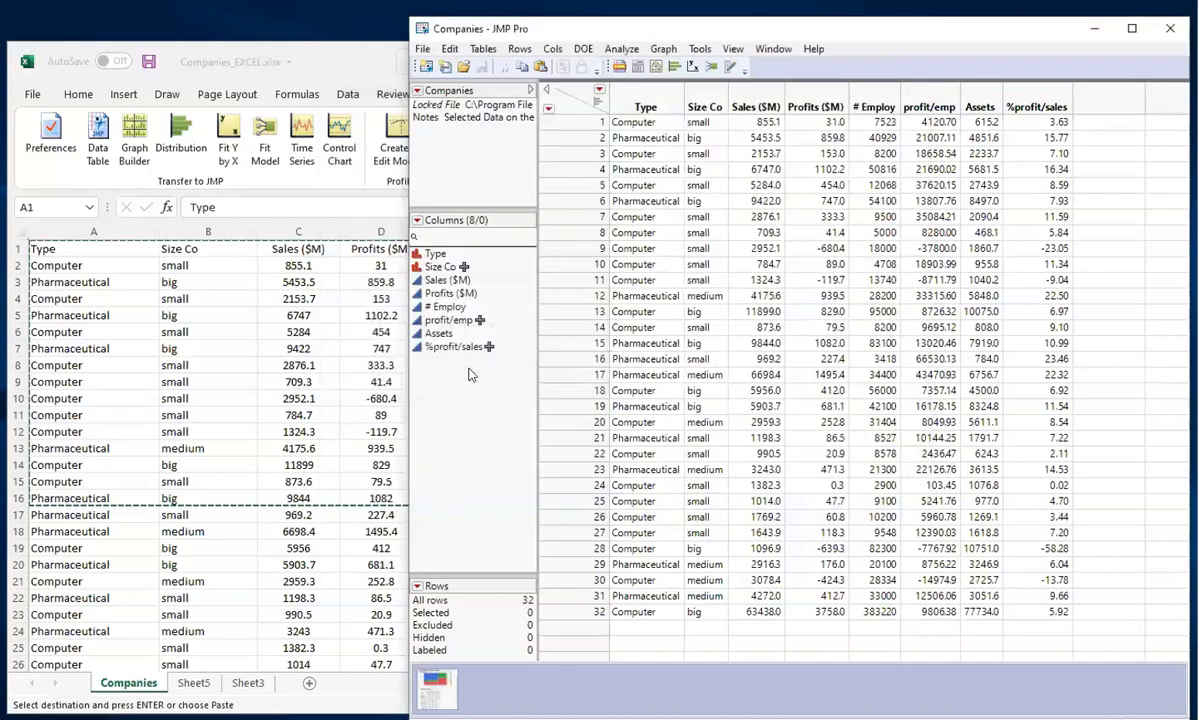
{"action": "left_click", "coordinate": [325, 63]}
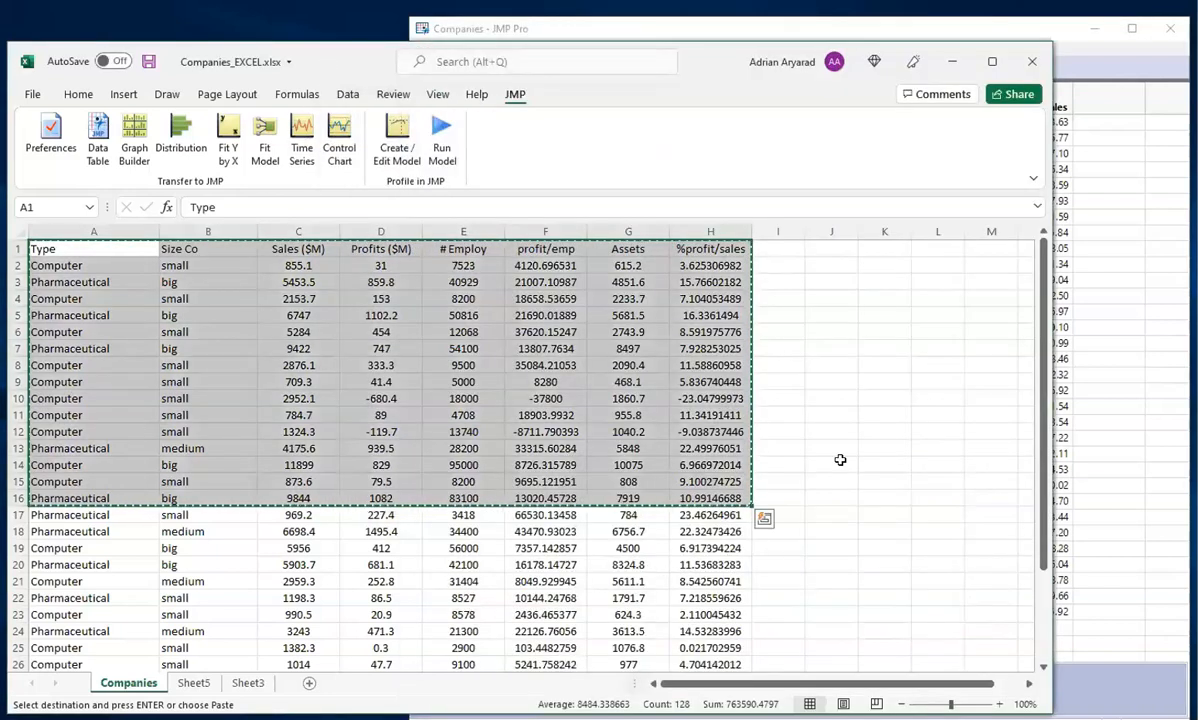
{"action": "left_click", "coordinate": [840, 460]}
{"action": "key", "text": "Escape"}
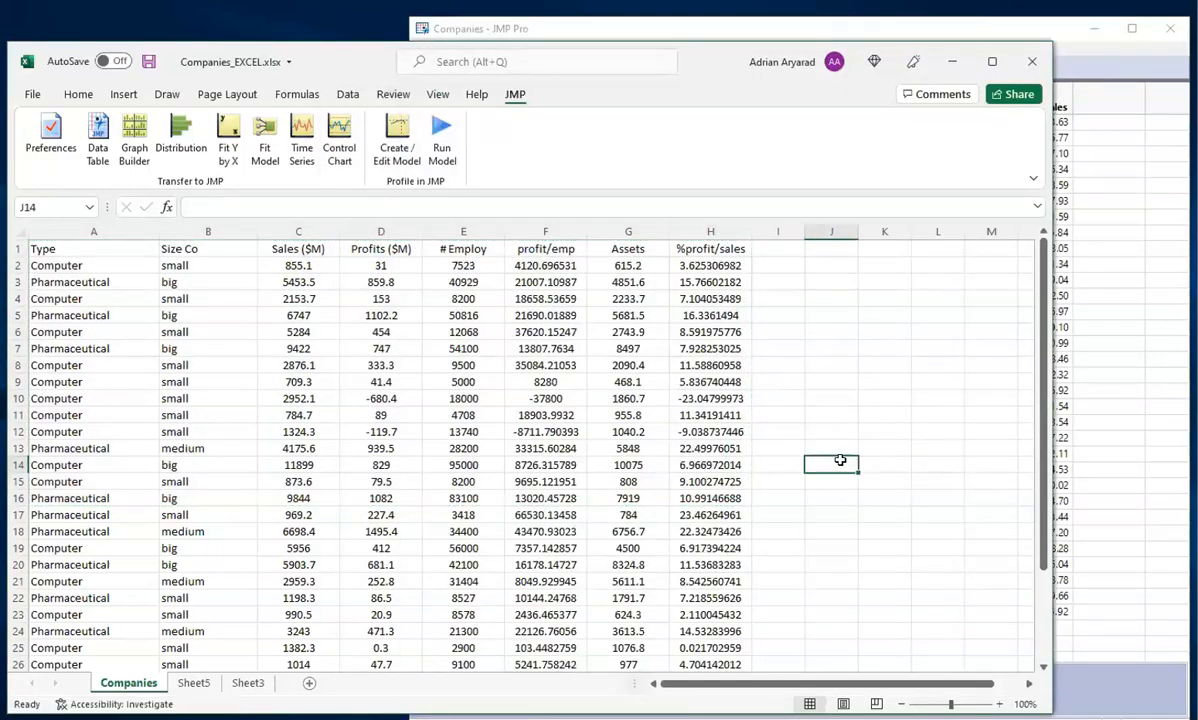
{"action": "left_click", "coordinate": [778, 398]}
{"action": "left_click", "coordinate": [880, 348]}
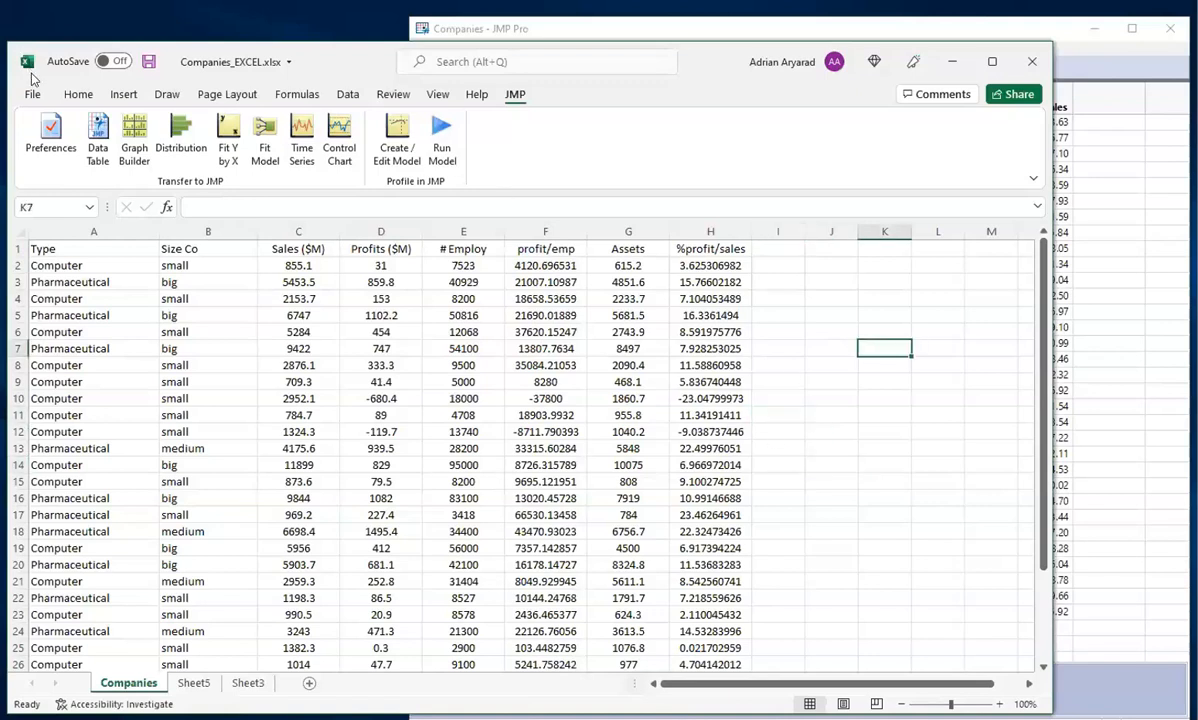
Look at the Data Analysis tool among Excel's data commands
{"action": "left_click", "coordinate": [78, 95]}
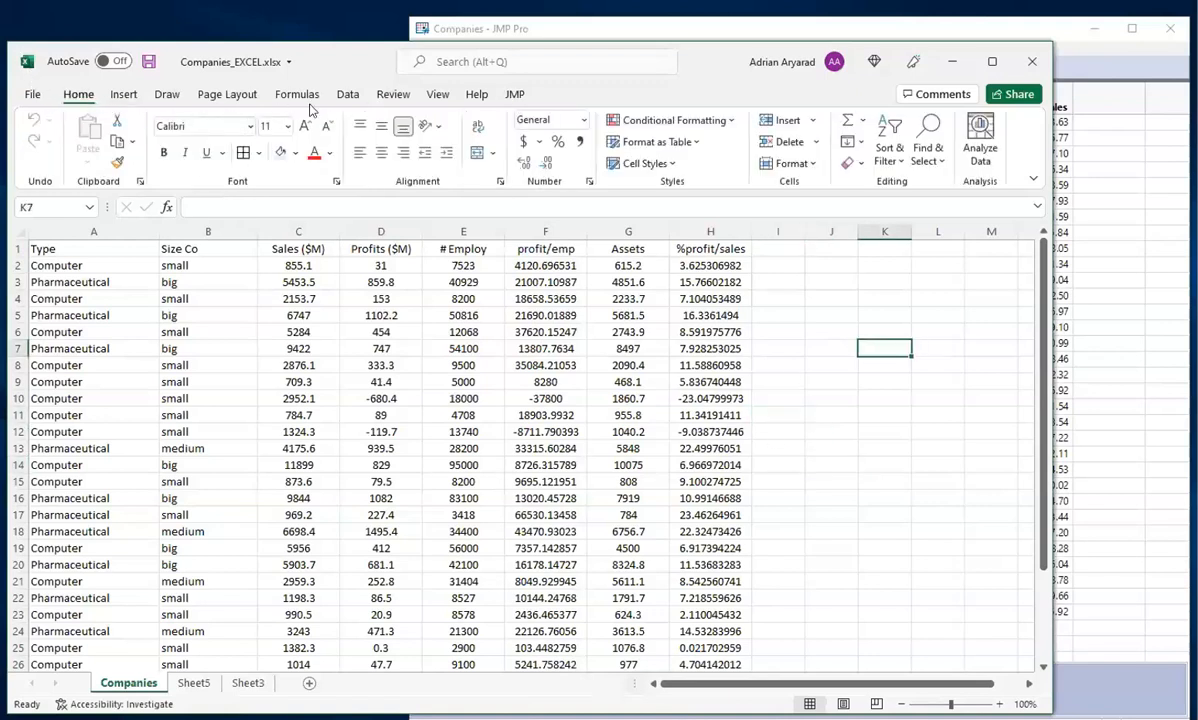
{"action": "left_click", "coordinate": [348, 95]}
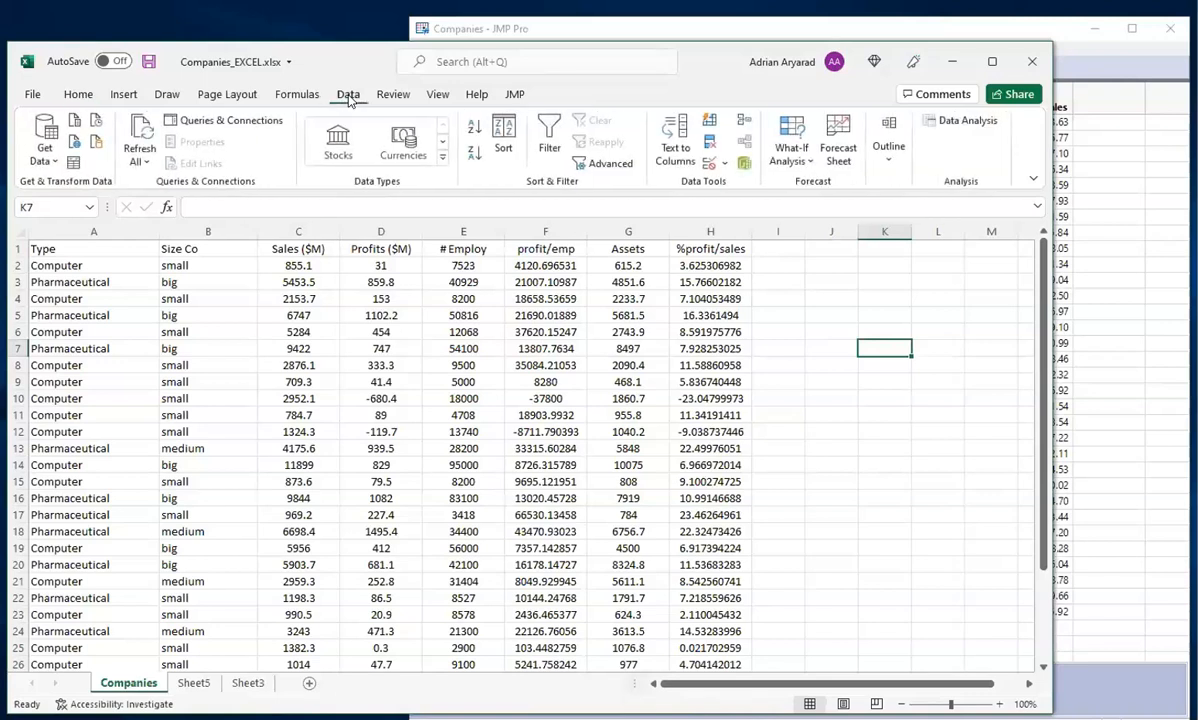
{"action": "left_click", "coordinate": [951, 125]}
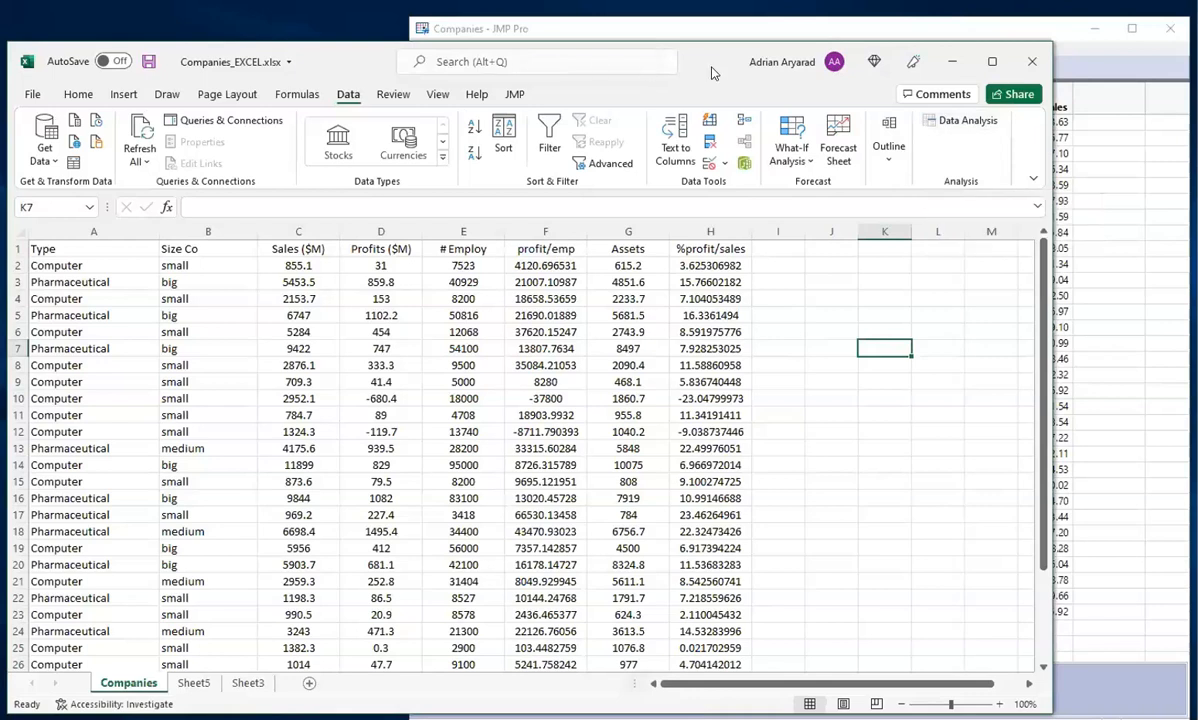
Check in Excel's add-in options that the Analysis ToolPak is enabled
{"action": "left_click_drag", "start_coordinate": [703, 72], "coordinate": [828, 79]}
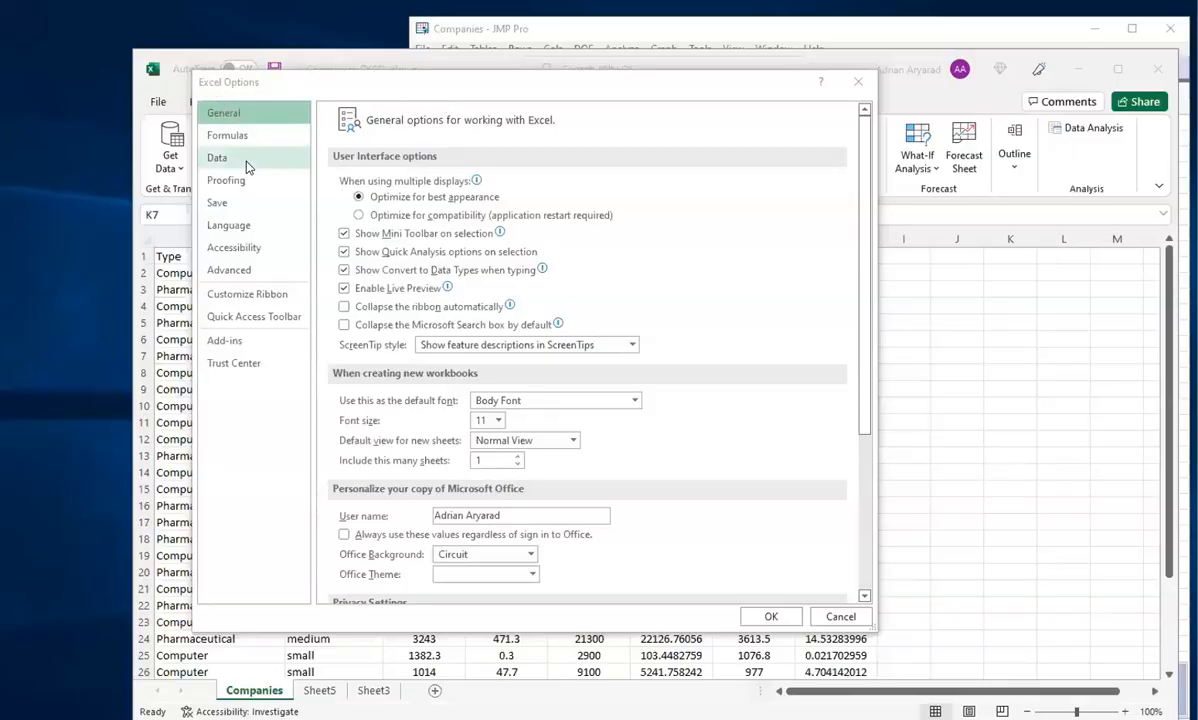
{"action": "left_click", "coordinate": [254, 343]}
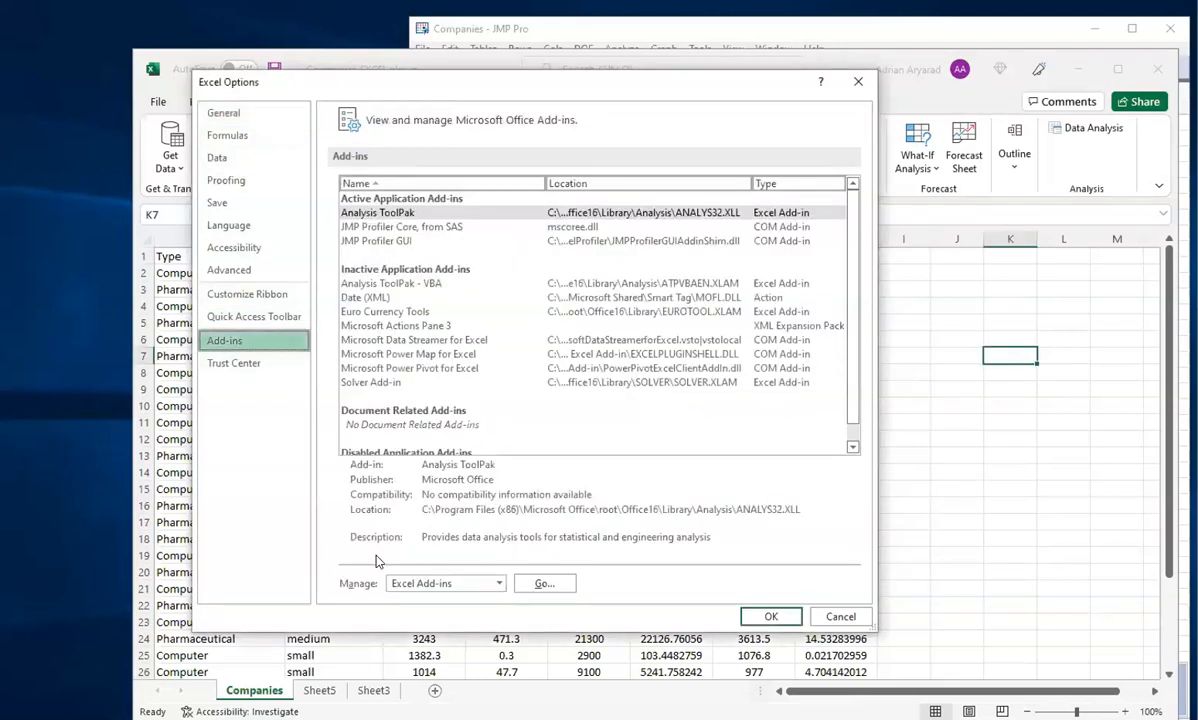
{"action": "left_click", "coordinate": [543, 585]}
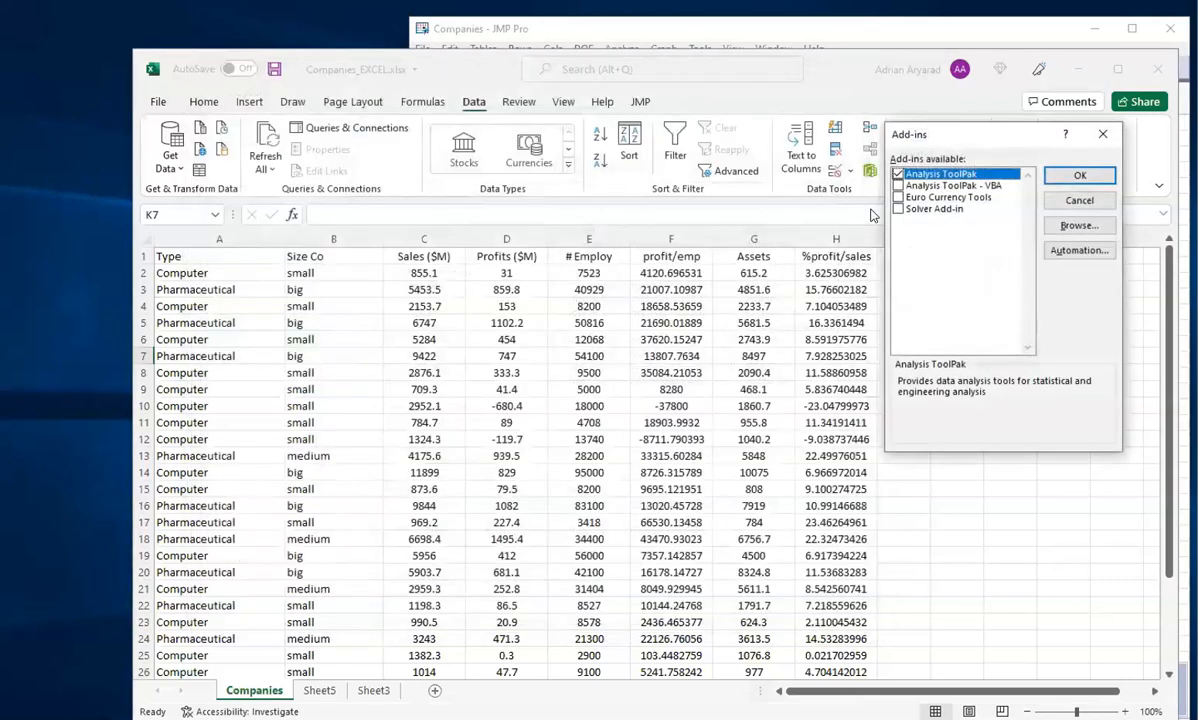
{"action": "left_click", "coordinate": [1078, 178]}
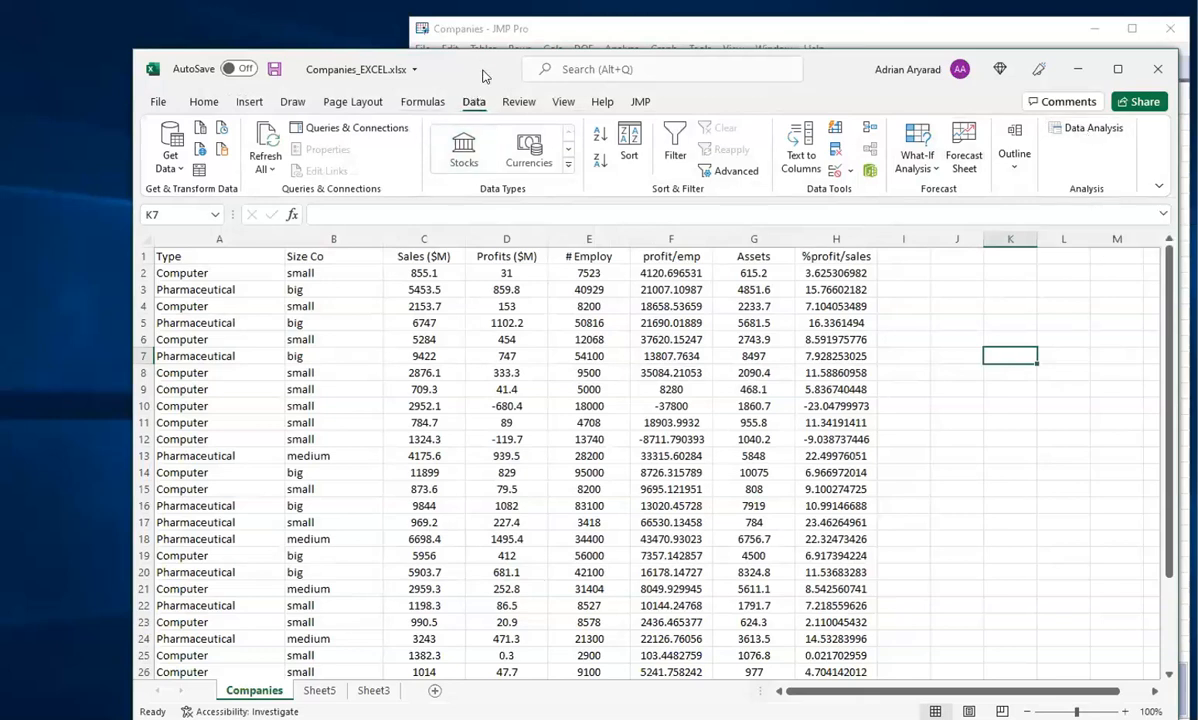
Generate Descriptive Statistics for the Sales ($M) range C1:C33, with labels in first row and summary statistics, on a new worksheet
{"action": "left_click", "coordinate": [1092, 130]}
{"action": "left_click_drag", "start_coordinate": [1000, 221], "coordinate": [995, 169]}
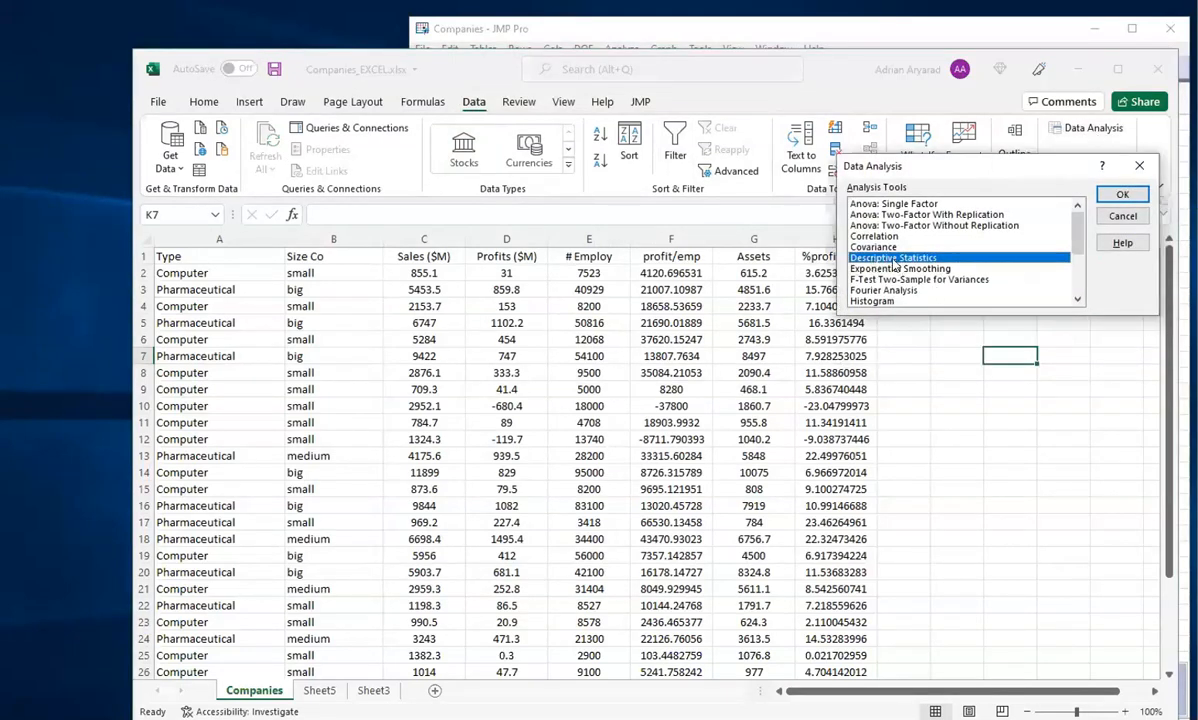
{"action": "left_click", "coordinate": [1118, 196]}
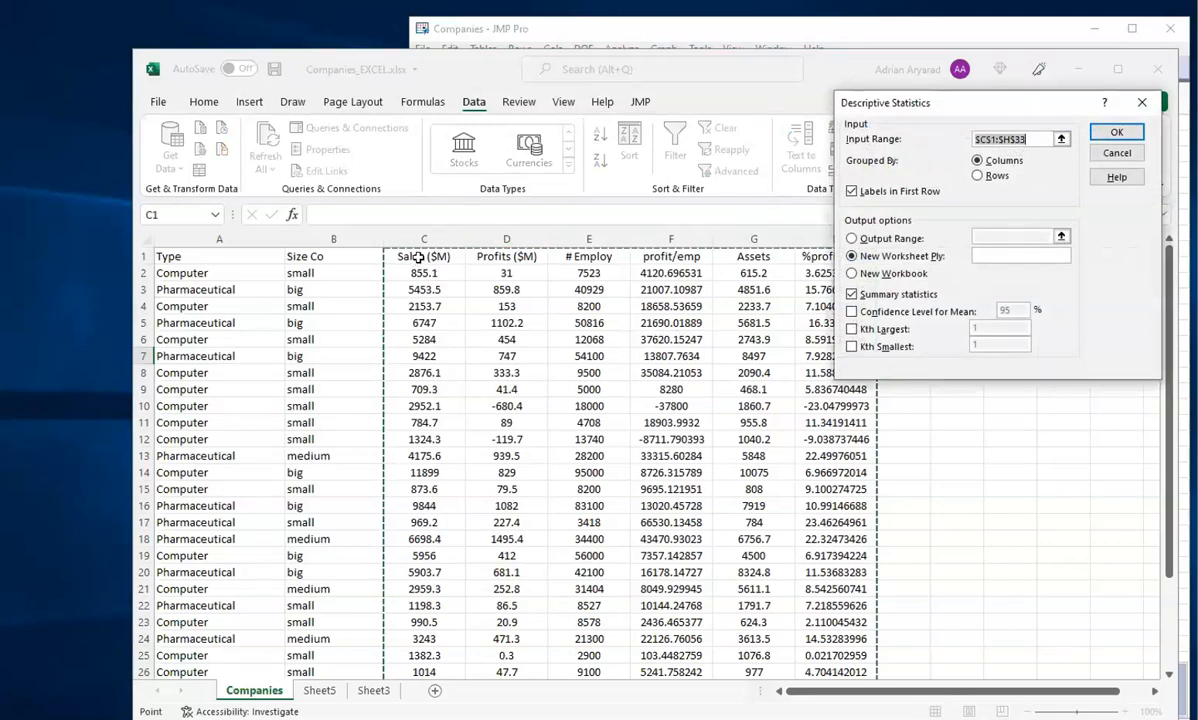
{"action": "left_click_drag", "start_coordinate": [420, 257], "coordinate": [432, 634]}
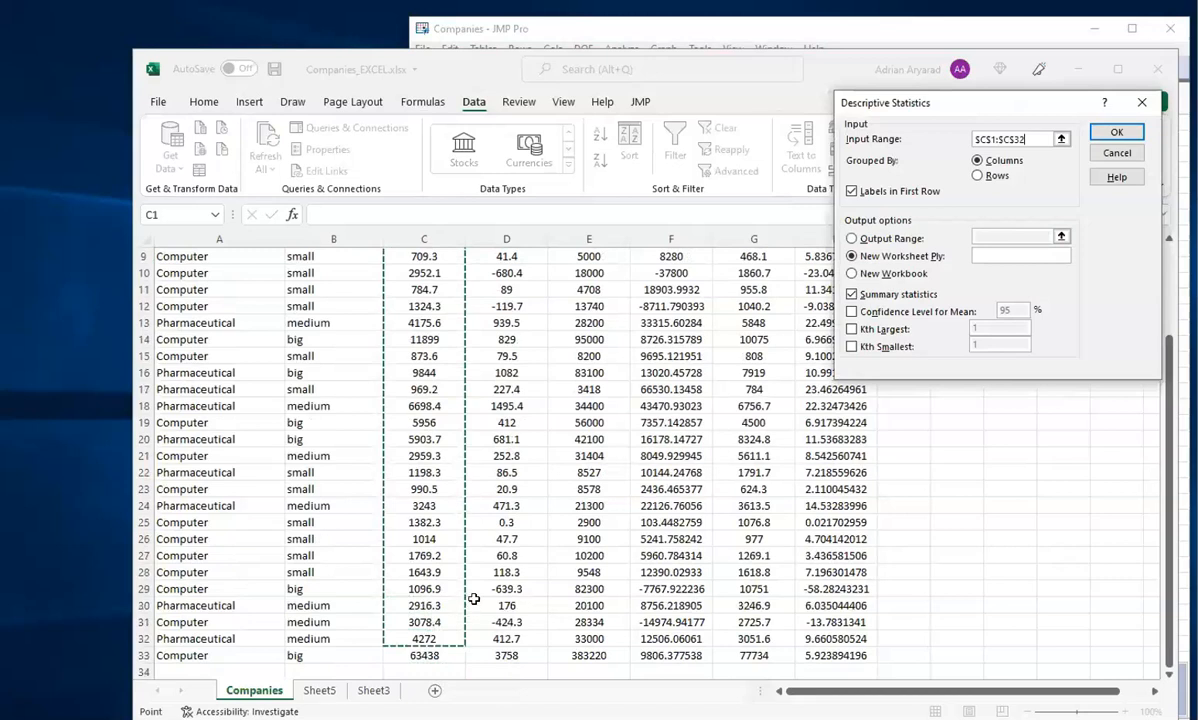
{"action": "key", "text": "shift+Down"}
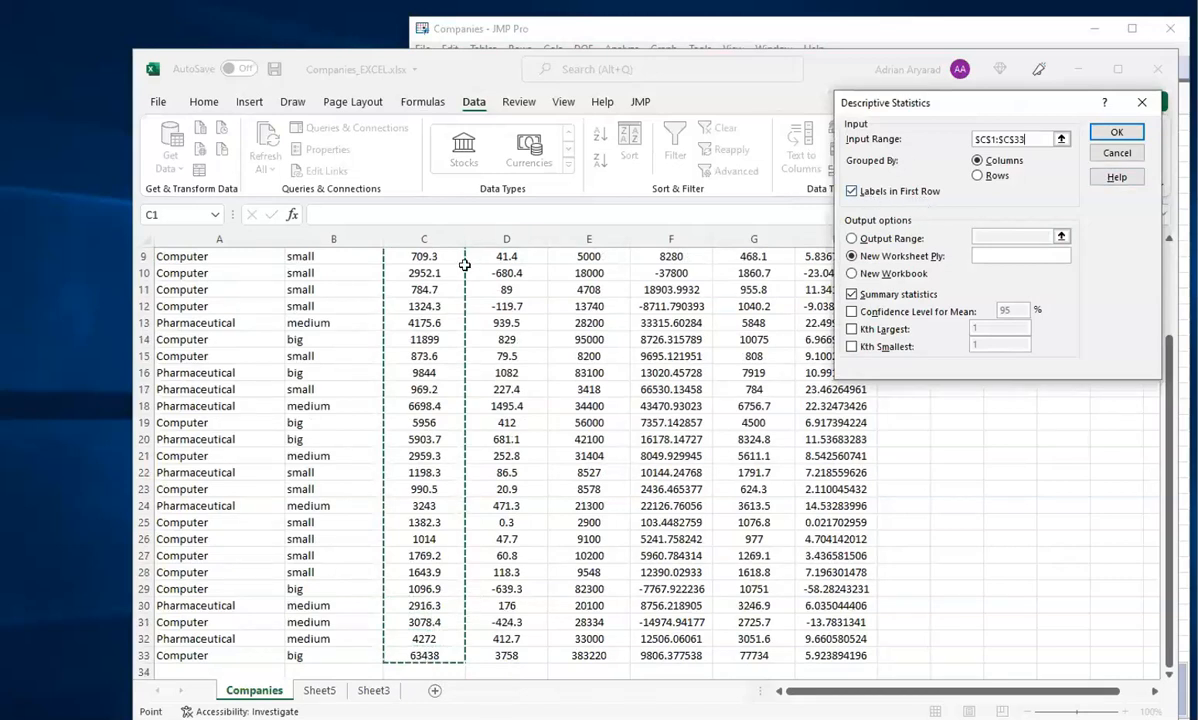
{"action": "scroll", "coordinate": [483, 322], "scroll_direction": "up", "scroll_amount": 3}
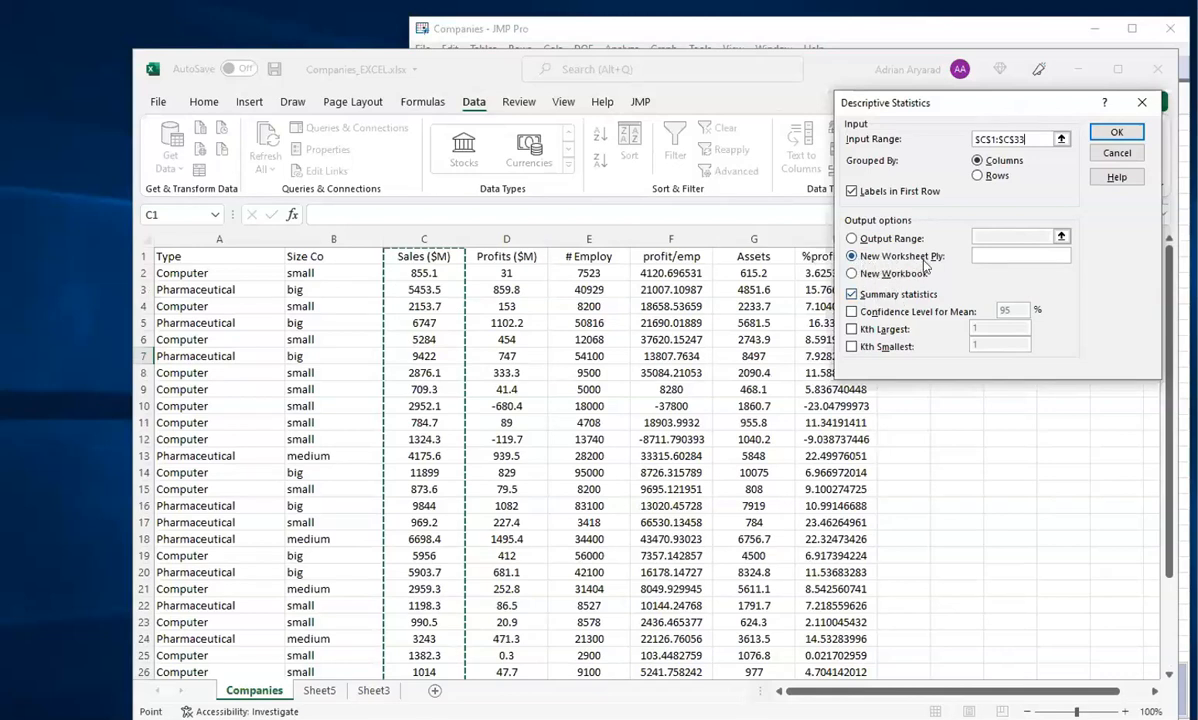
{"action": "left_click", "coordinate": [1117, 133]}
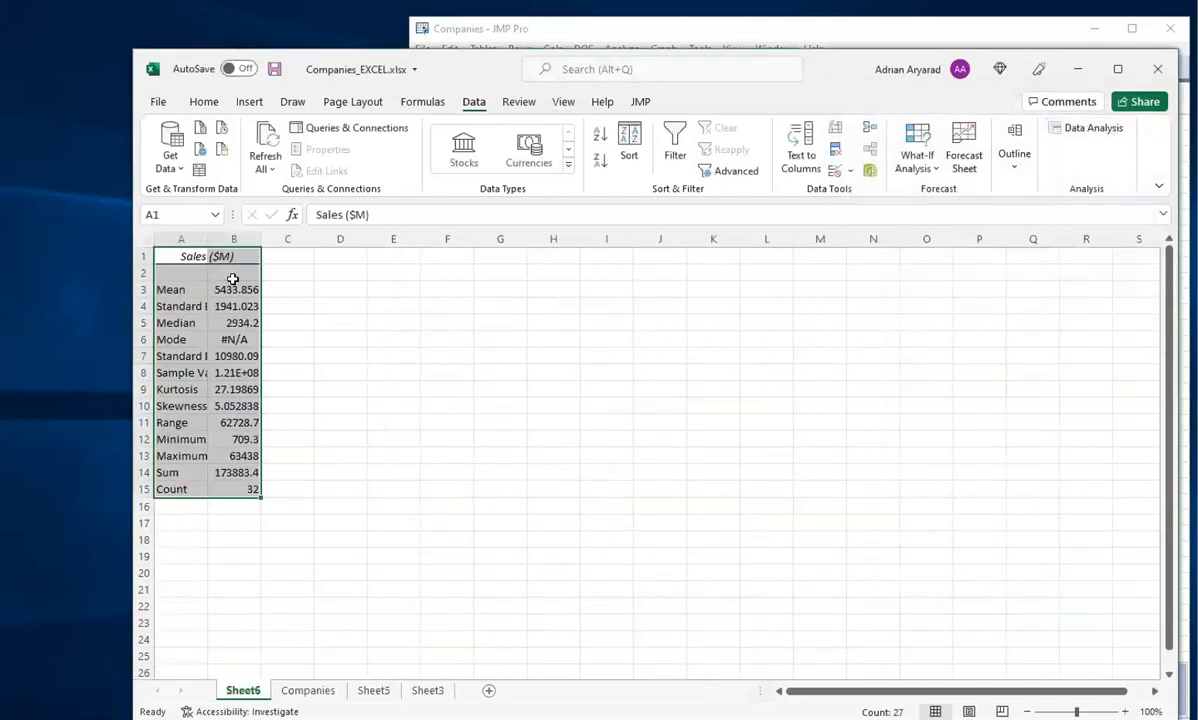
Fit columns A and B of the statistics output to their contents and select the rows from Mean to Mode
{"action": "double_click", "coordinate": [205, 238]}
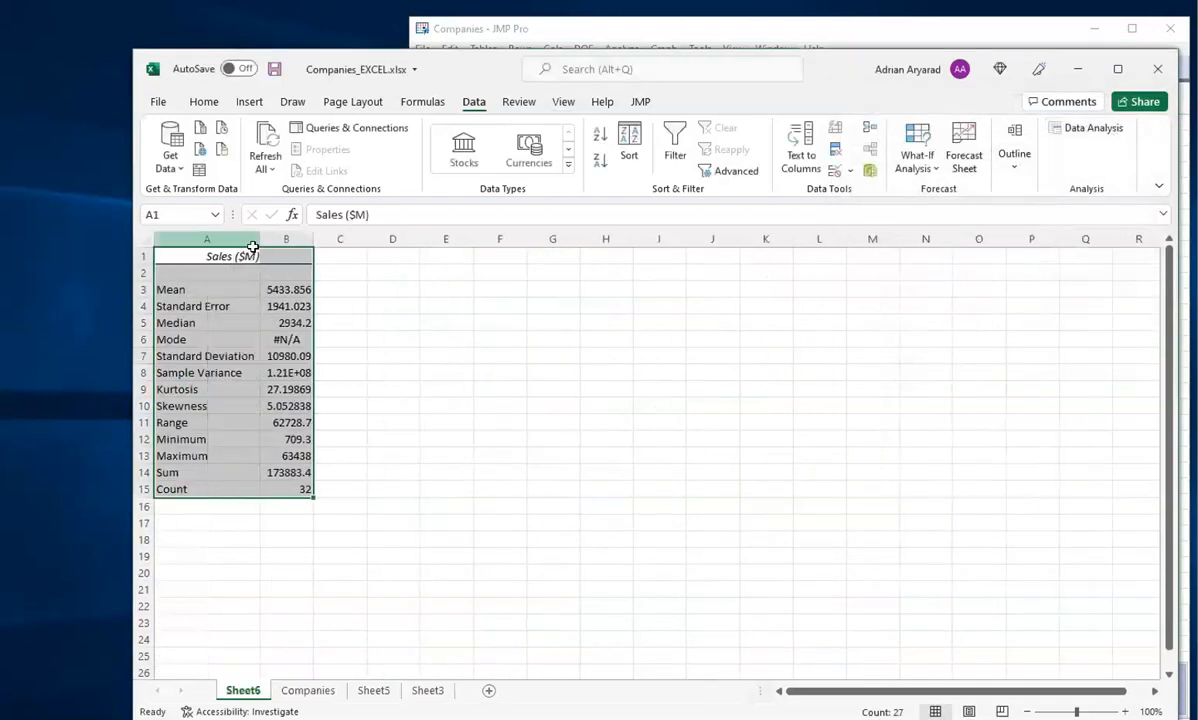
{"action": "double_click", "coordinate": [311, 238]}
{"action": "left_click_drag", "start_coordinate": [182, 289], "coordinate": [305, 341]}
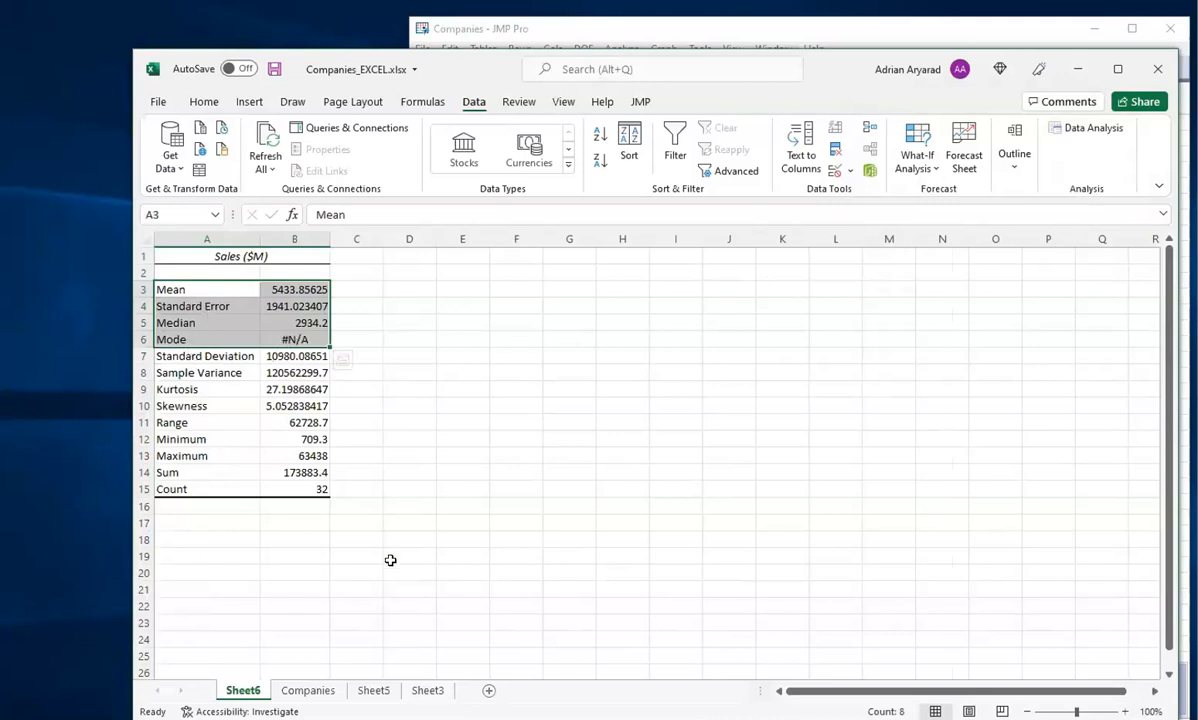
On Sheet5, move the type-by-size count table in A1:E4 down two rows so it starts at A3
{"action": "left_click", "coordinate": [306, 690]}
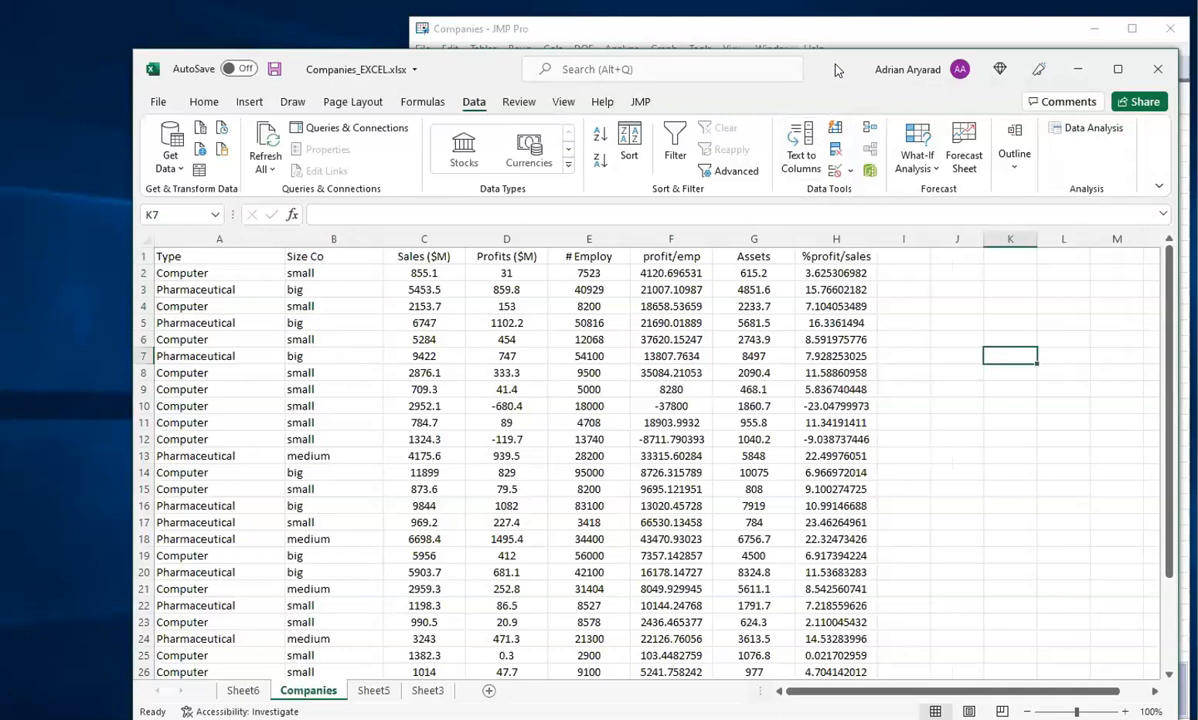
{"action": "left_click_drag", "start_coordinate": [800, 55], "coordinate": [762, 40]}
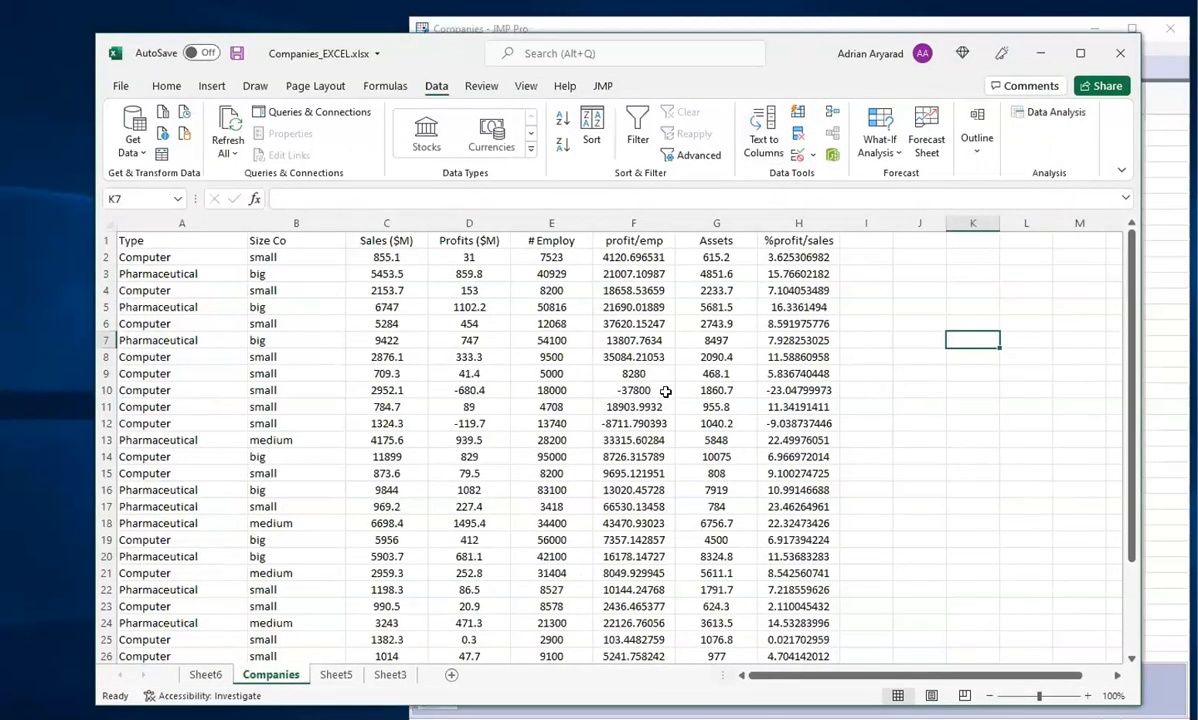
{"action": "left_click", "coordinate": [337, 676]}
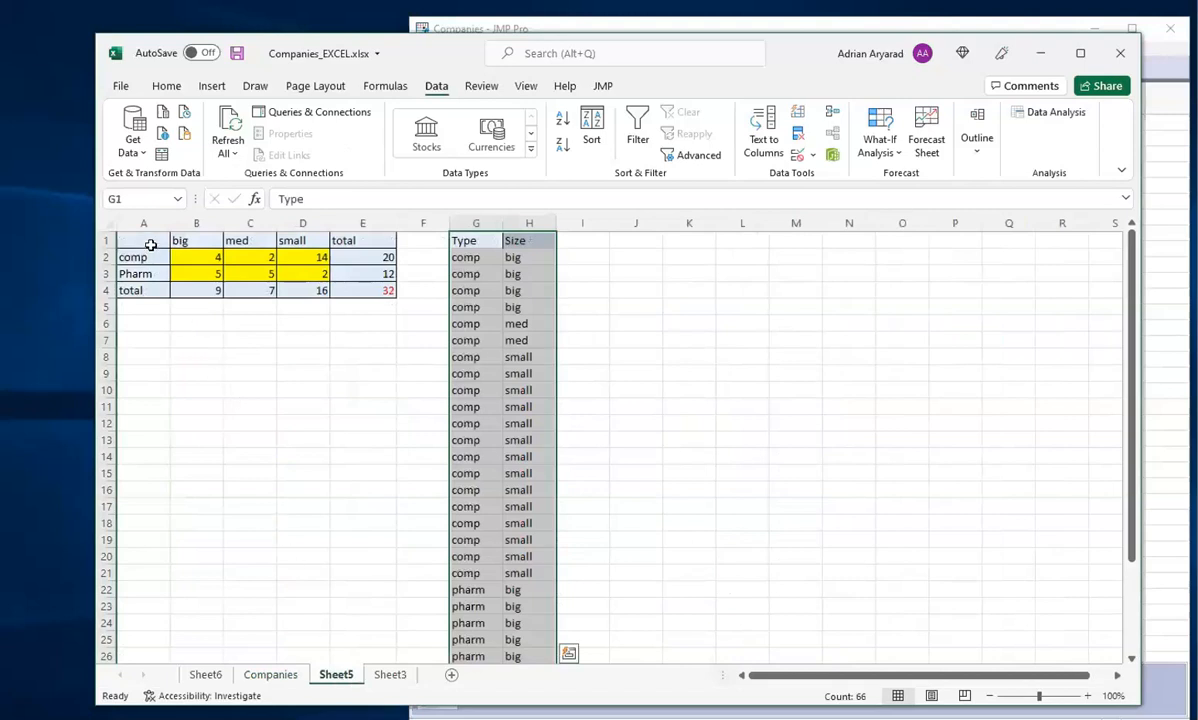
{"action": "left_click_drag", "start_coordinate": [150, 241], "coordinate": [360, 294]}
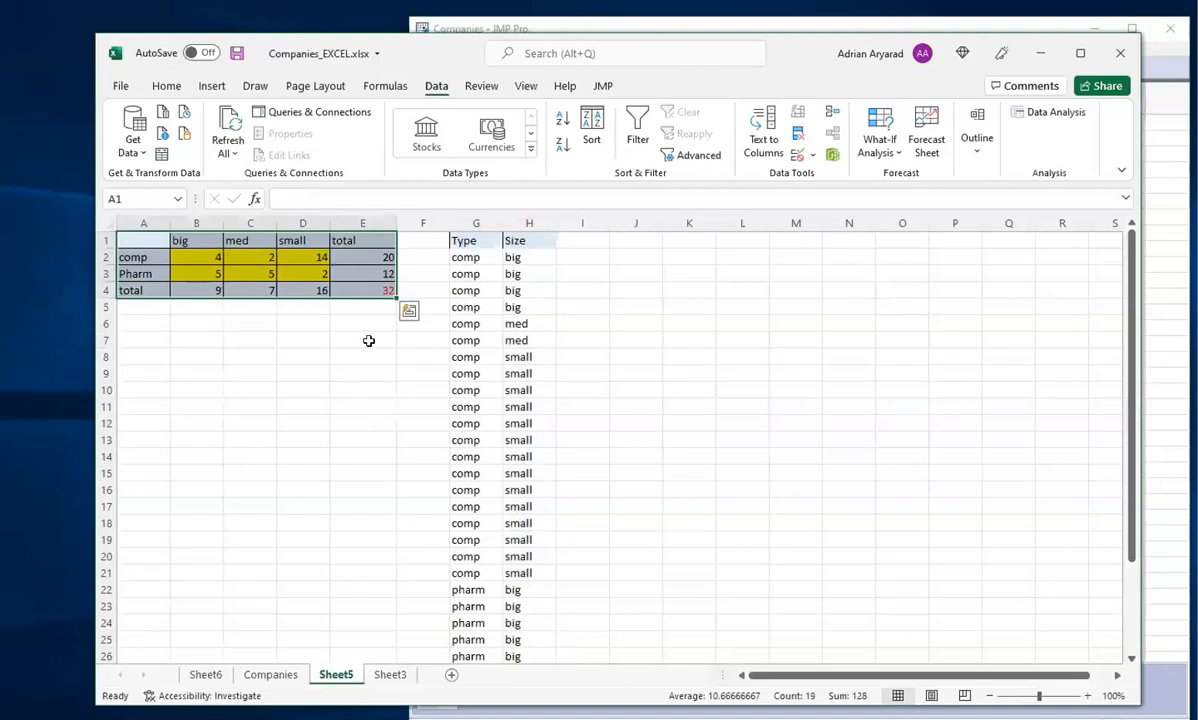
{"action": "left_click_drag", "start_coordinate": [193, 299], "coordinate": [194, 322]}
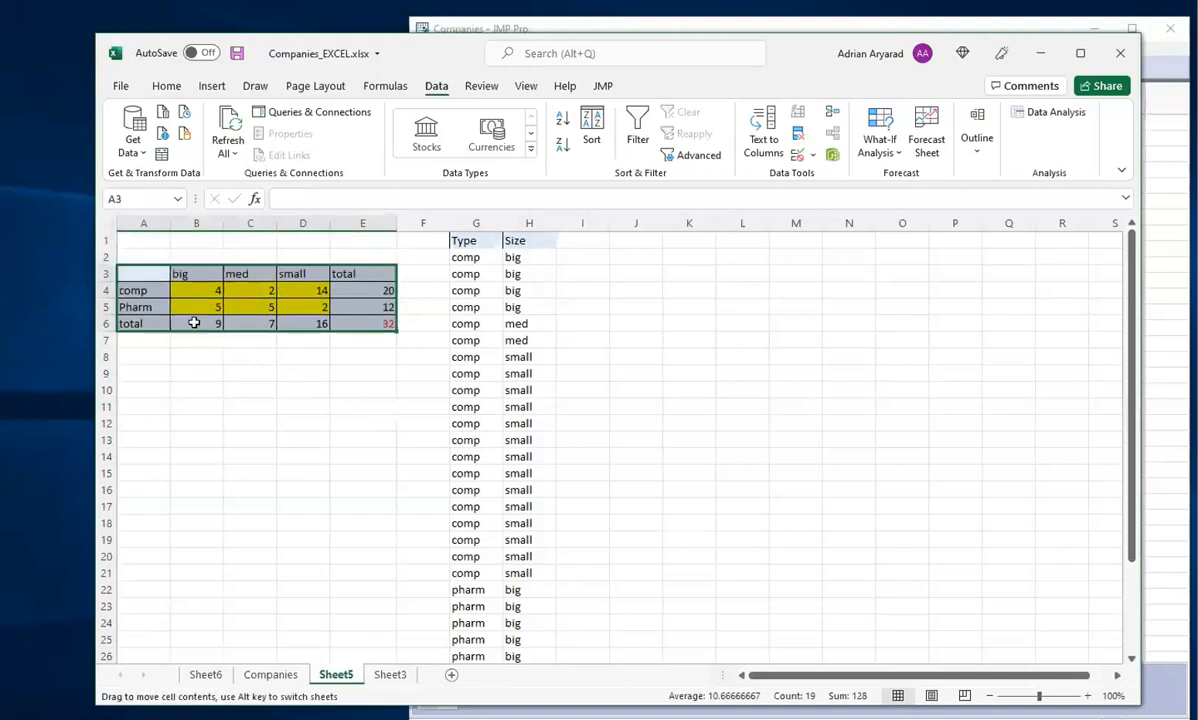
Enter the title "Contingecy table" in cell B2 above the count table
{"action": "left_click", "coordinate": [198, 252]}
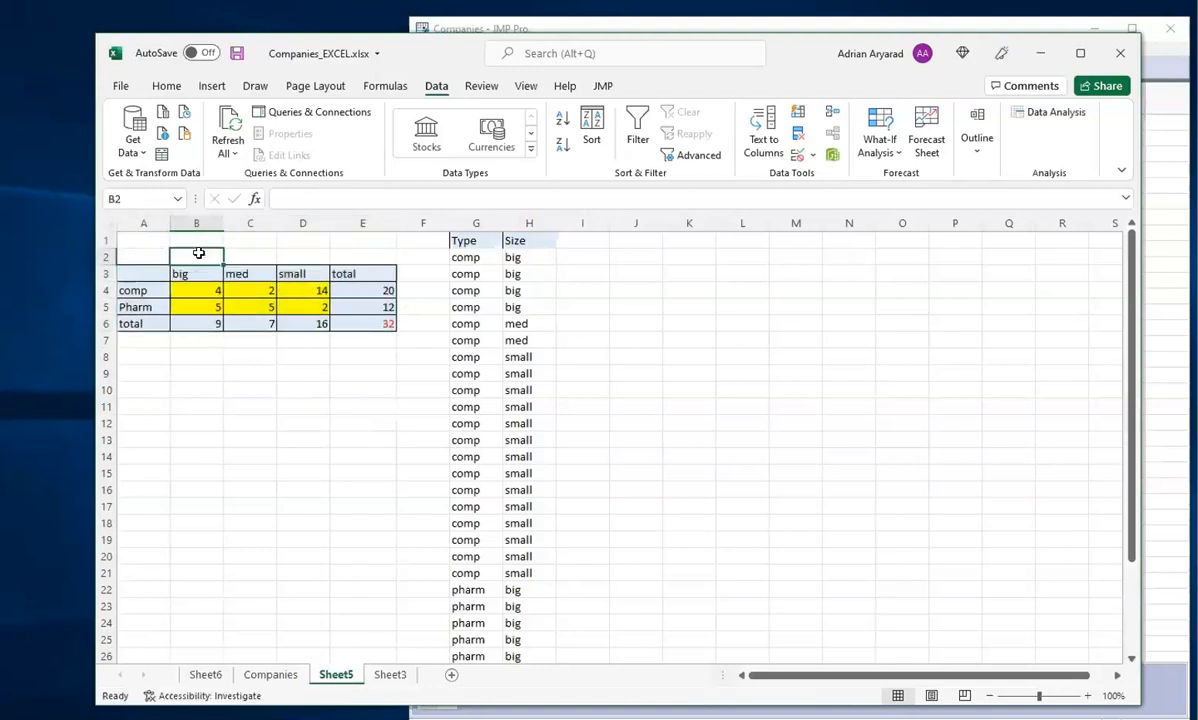
{"action": "type", "text": "Conti"}
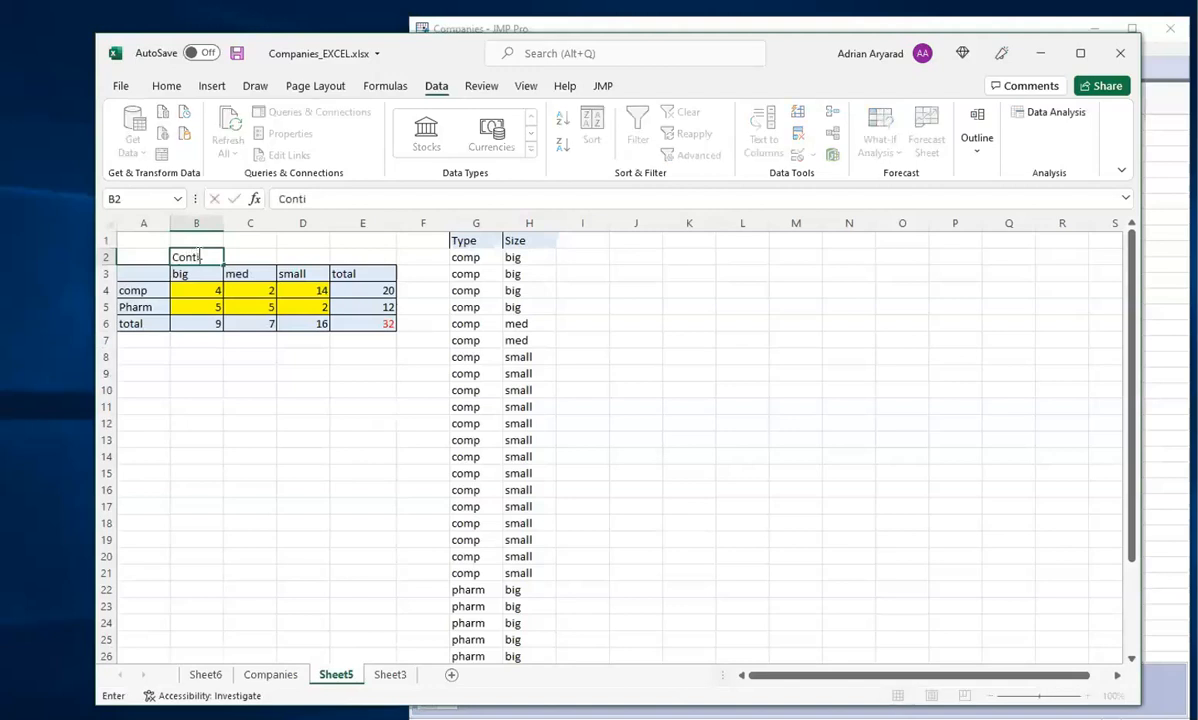
{"action": "type", "text": "ngecy table"}
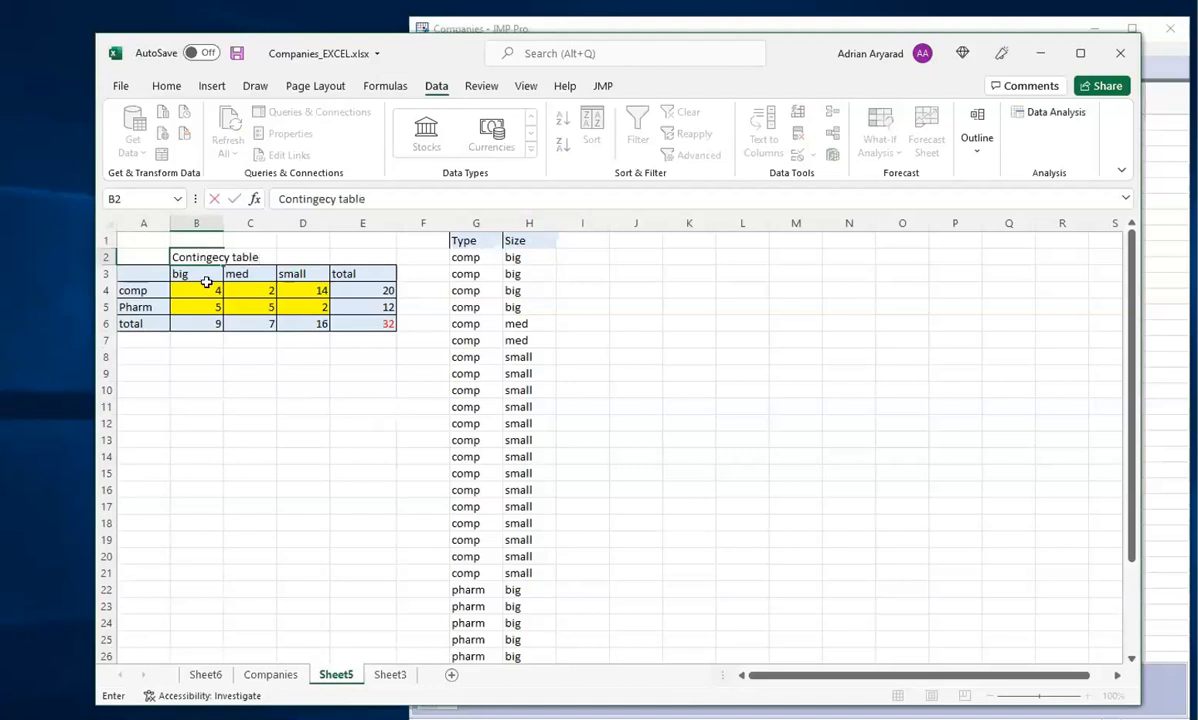
Enter the heading "Find Expected Values and Chi Square" in cell B7 below the table and highlight it
{"action": "left_click", "coordinate": [196, 341]}
{"action": "type", "text": "Find"}
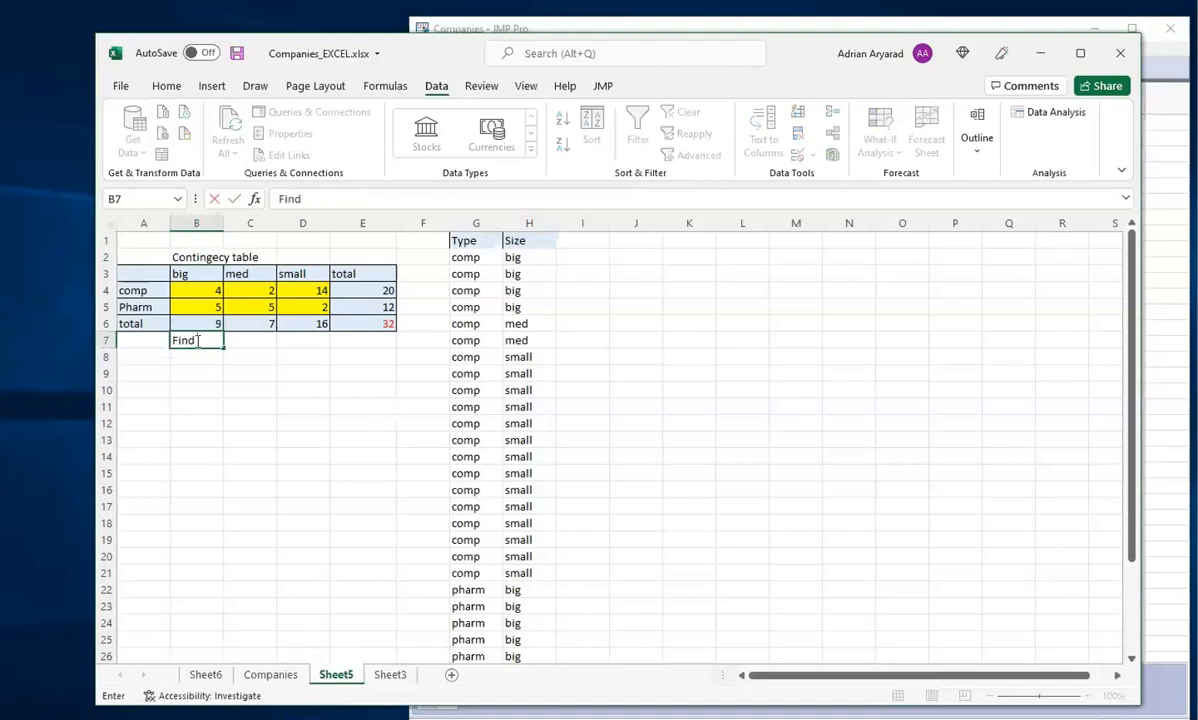
{"action": "type", "text": " Expected Values and Chi"}
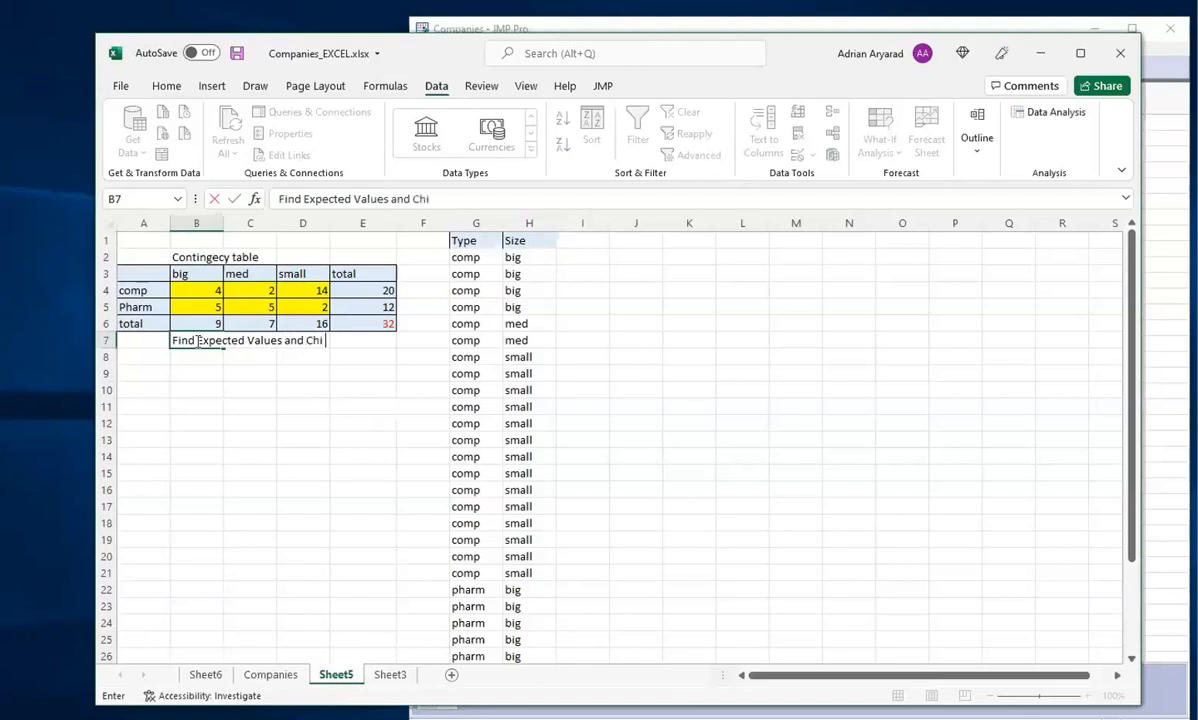
{"action": "type", "text": " Squar"}
{"action": "left_click", "coordinate": [291, 387]}
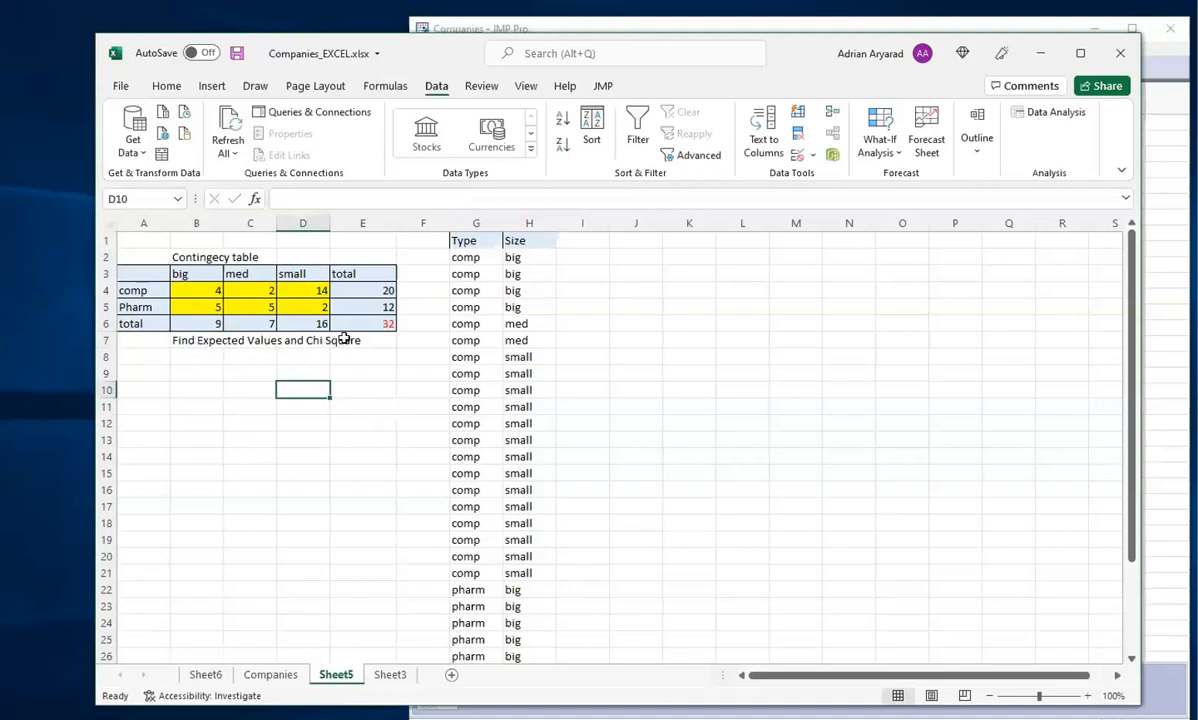
{"action": "left_click", "coordinate": [345, 340]}
{"action": "mouse_move", "coordinate": [345, 340]}
{"action": "left_mouse_down"}
{"action": "mouse_move", "coordinate": [83, 340]}
{"action": "mouse_move", "coordinate": [146, 342]}
{"action": "left_mouse_up"}
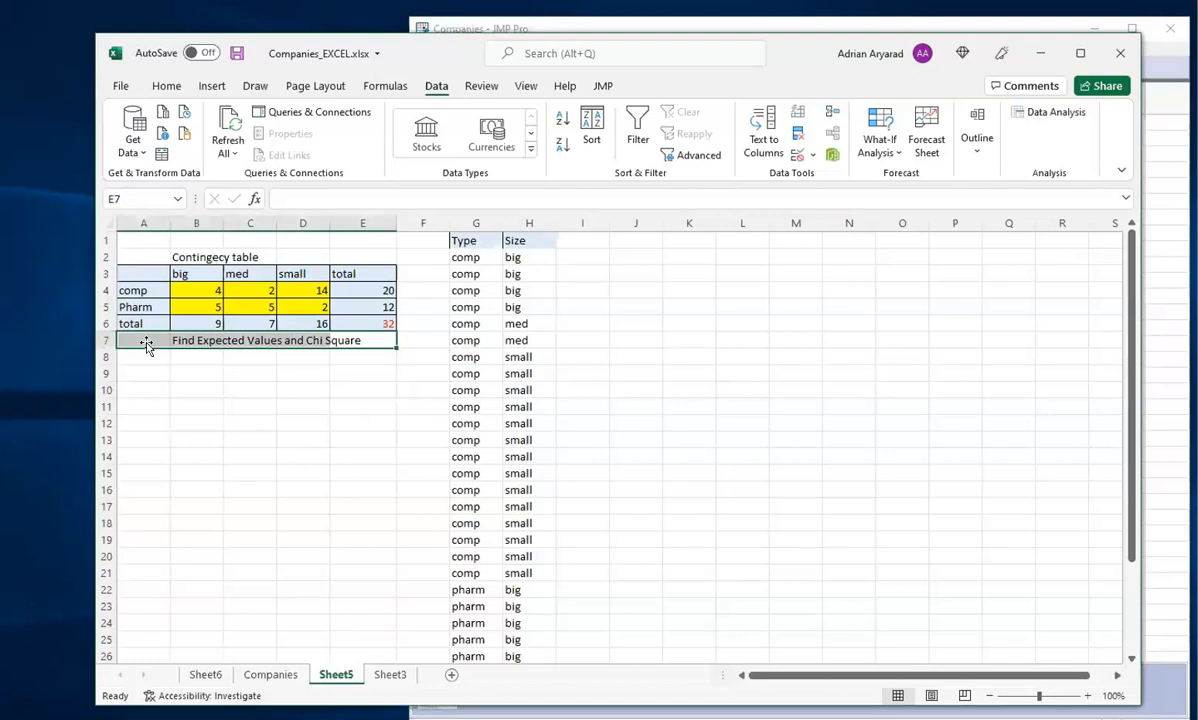
{"action": "left_click", "coordinate": [327, 372]}
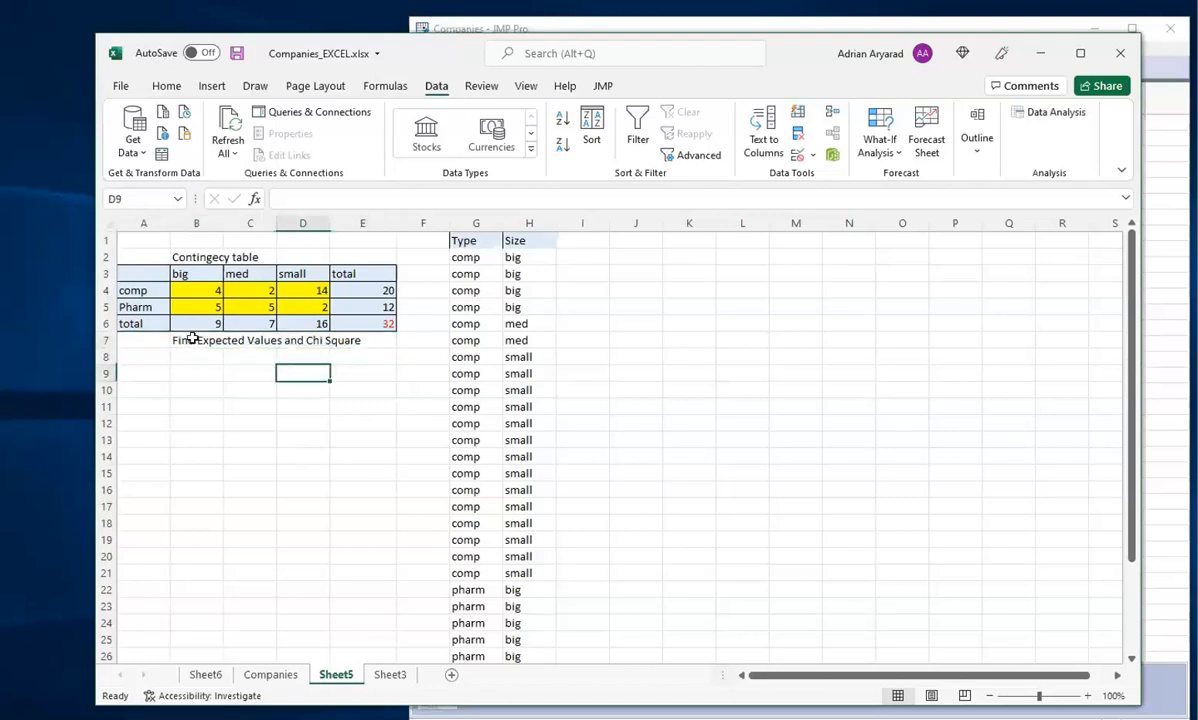
{"action": "left_click_drag", "start_coordinate": [171, 338], "coordinate": [400, 340]}
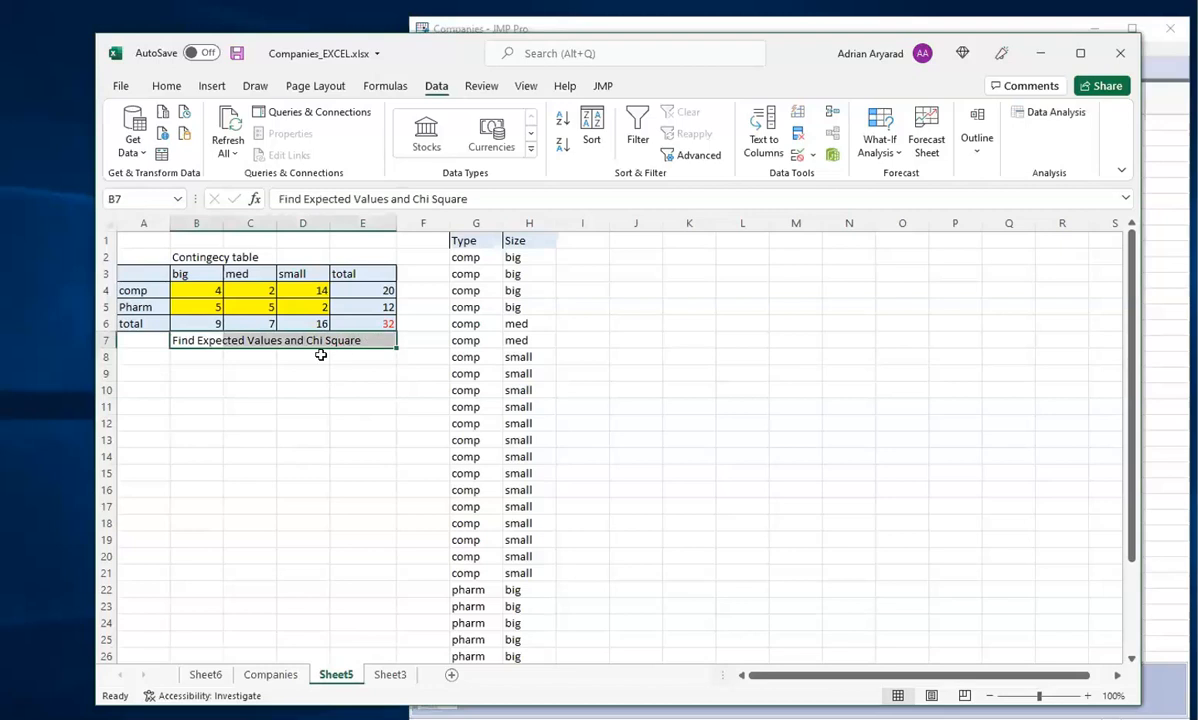
Copy the contingency table A3:E6, paste it at A8 under the heading, and clear the copy selection
{"action": "left_click_drag", "start_coordinate": [132, 268], "coordinate": [356, 324]}
{"action": "key", "text": "ctrl+c"}
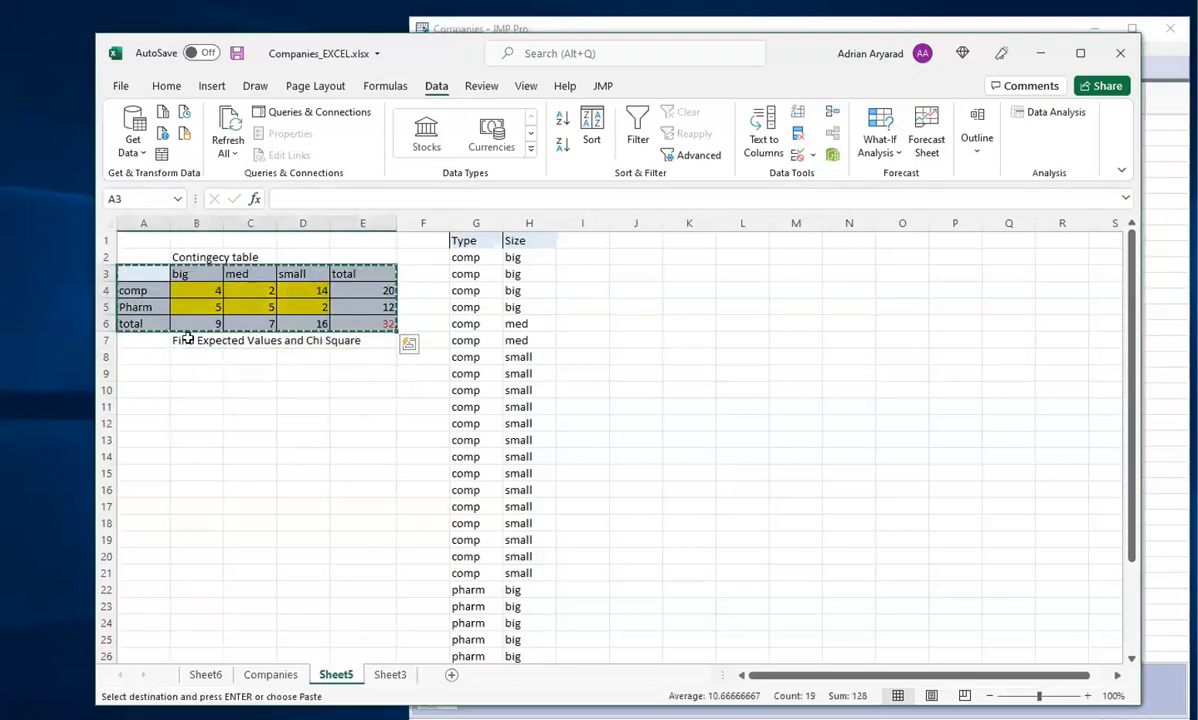
{"action": "left_click", "coordinate": [140, 355]}
{"action": "key", "text": "ctrl+v"}
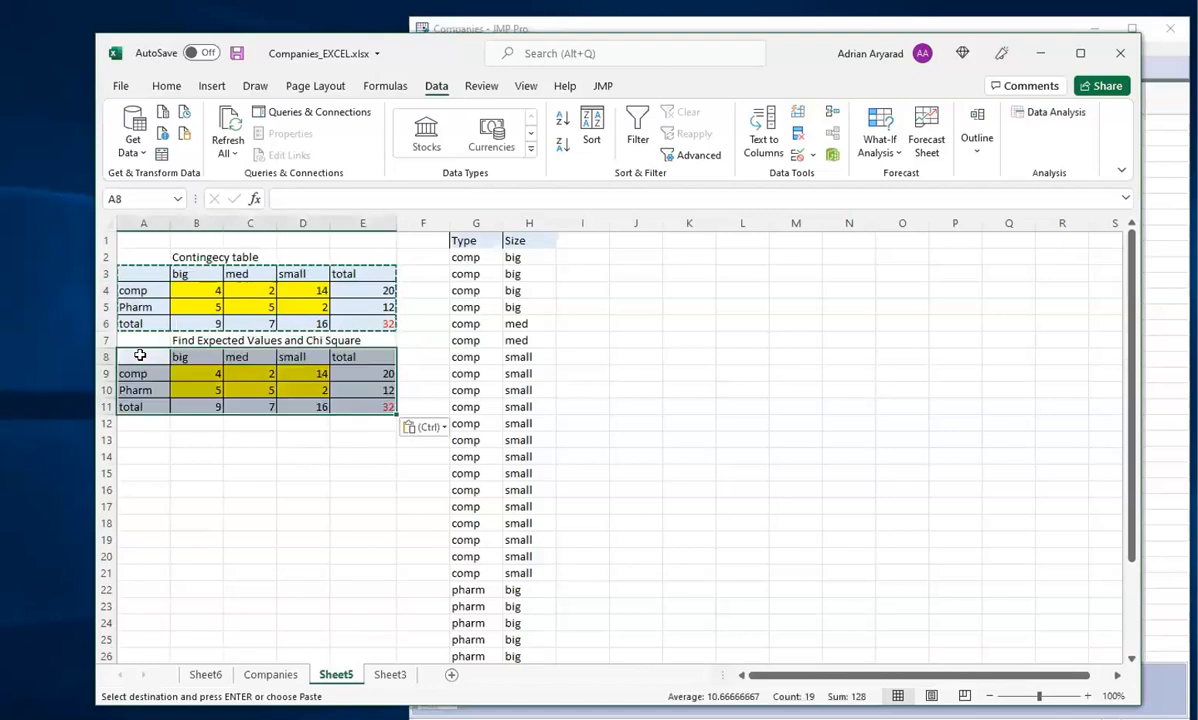
{"action": "left_click", "coordinate": [200, 520]}
{"action": "key", "text": "Escape"}
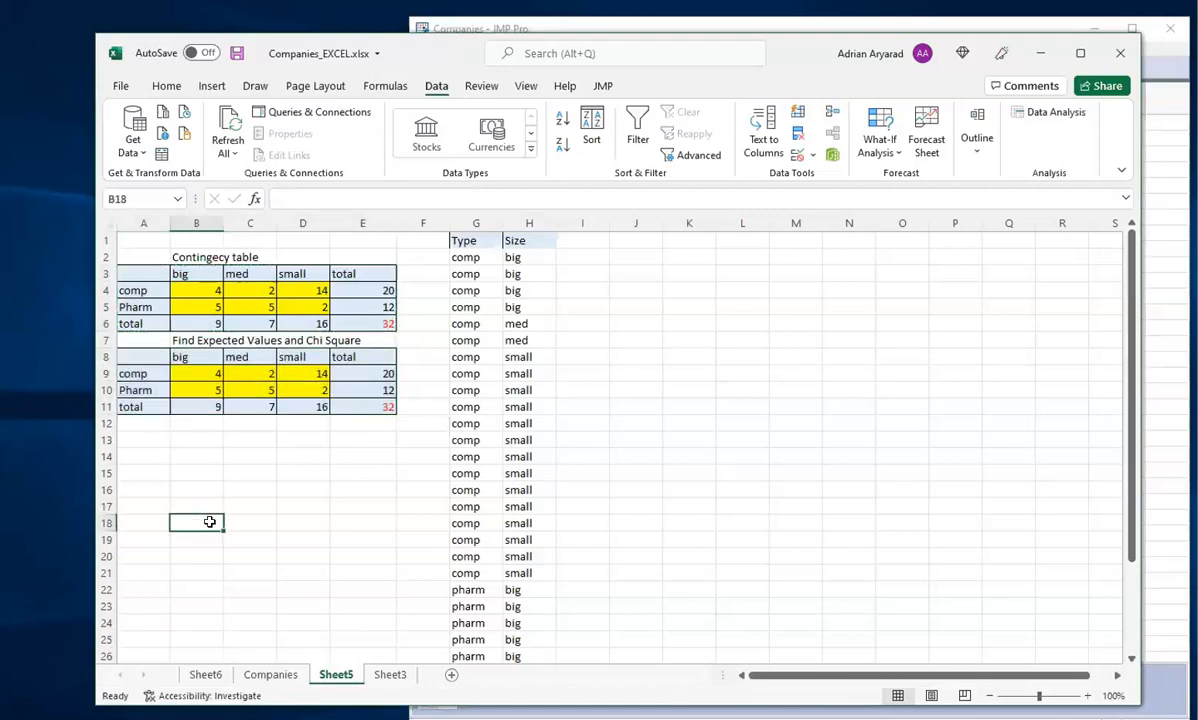
Delete the counts in B9:D10 of the copied table, keeping its totals
{"action": "left_click", "coordinate": [202, 372]}
{"action": "double_click", "coordinate": [204, 373]}
{"action": "left_click_drag", "start_coordinate": [204, 373], "coordinate": [286, 384]}
{"action": "left_click", "coordinate": [284, 385]}
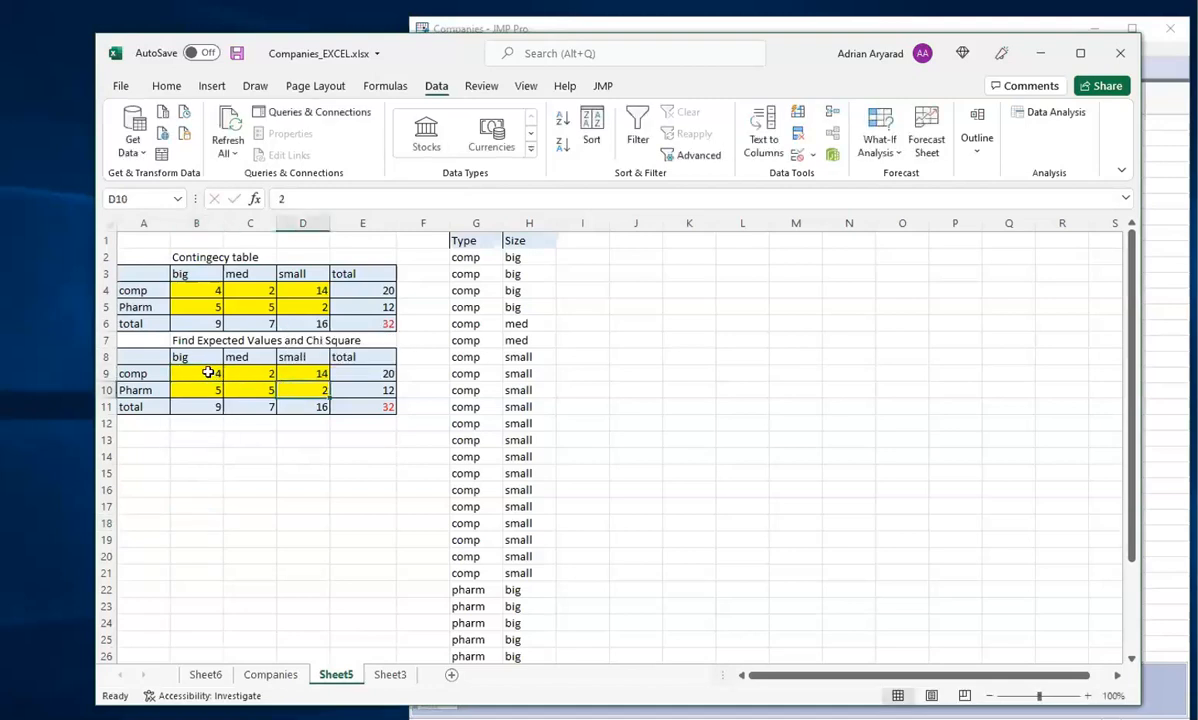
{"action": "left_click_drag", "start_coordinate": [207, 372], "coordinate": [305, 388]}
{"action": "key", "text": "Delete"}
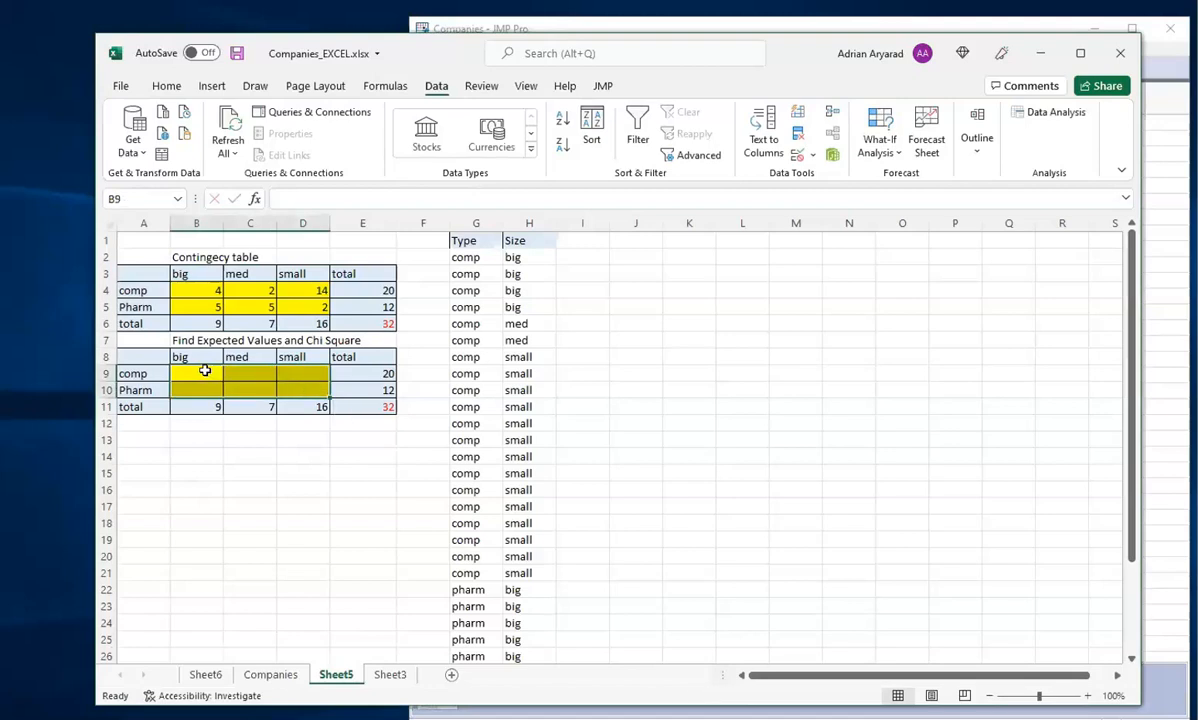
Examine the comp row total and the big column total needed for the expected value in cell B9
{"action": "left_click", "coordinate": [204, 371]}
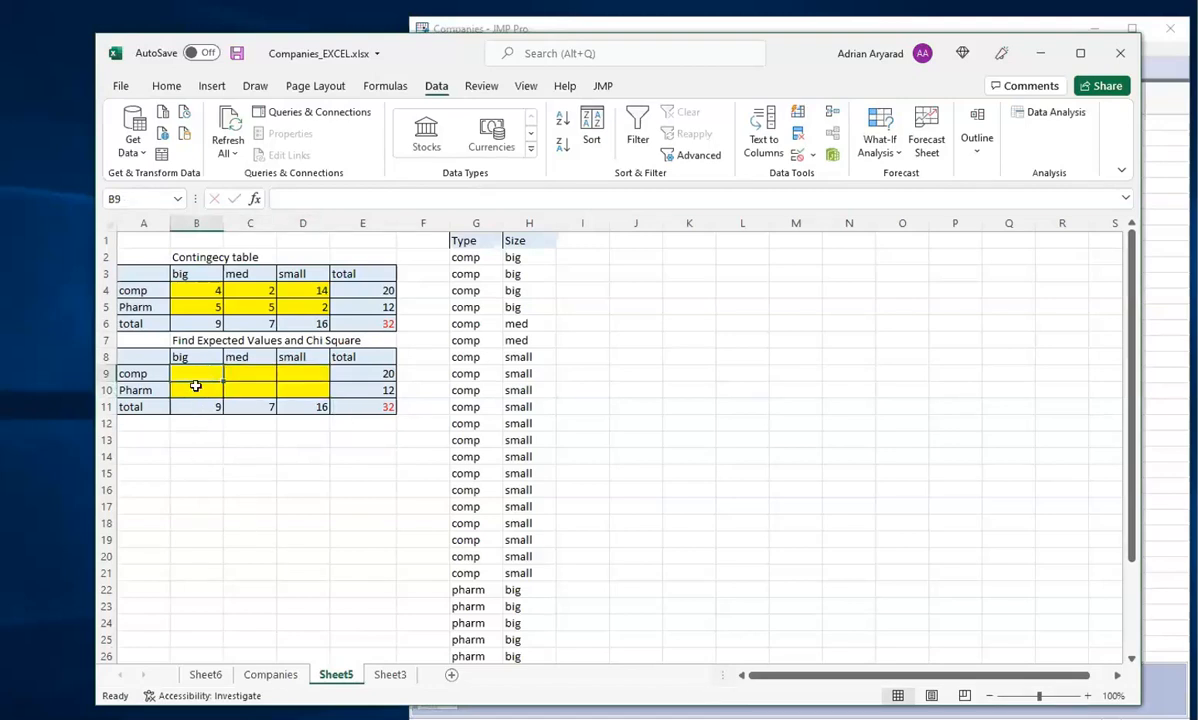
{"action": "left_click", "coordinate": [366, 289]}
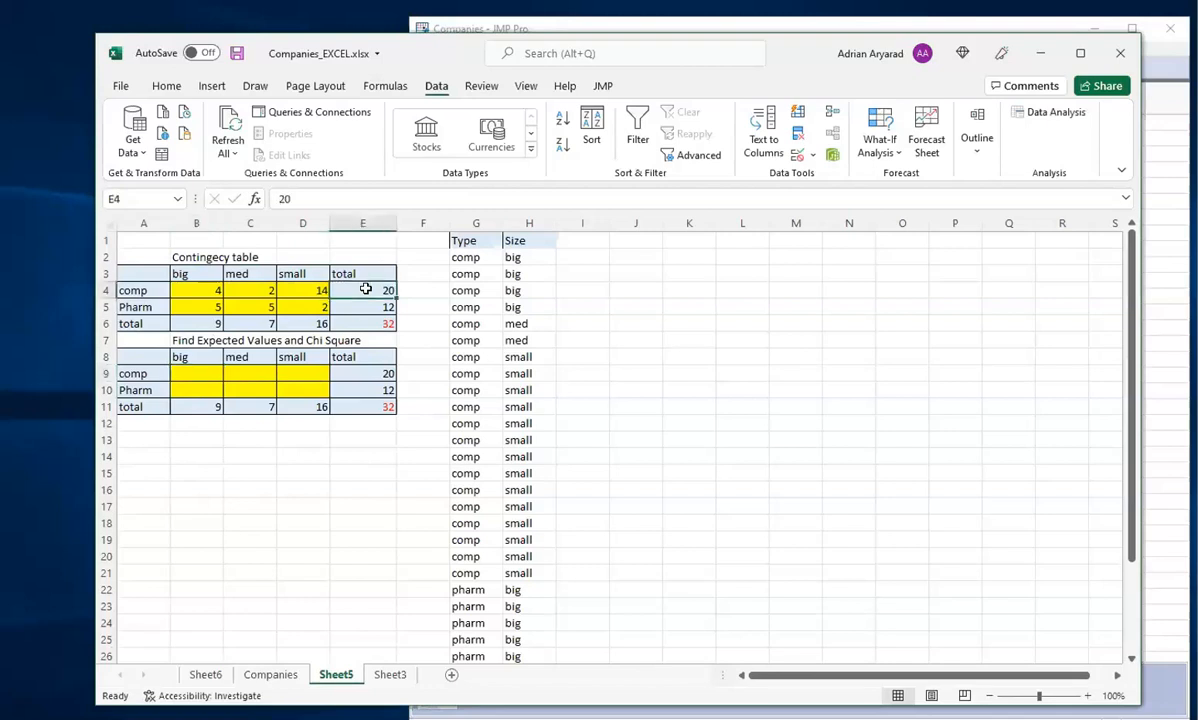
{"action": "left_click", "coordinate": [196, 326]}
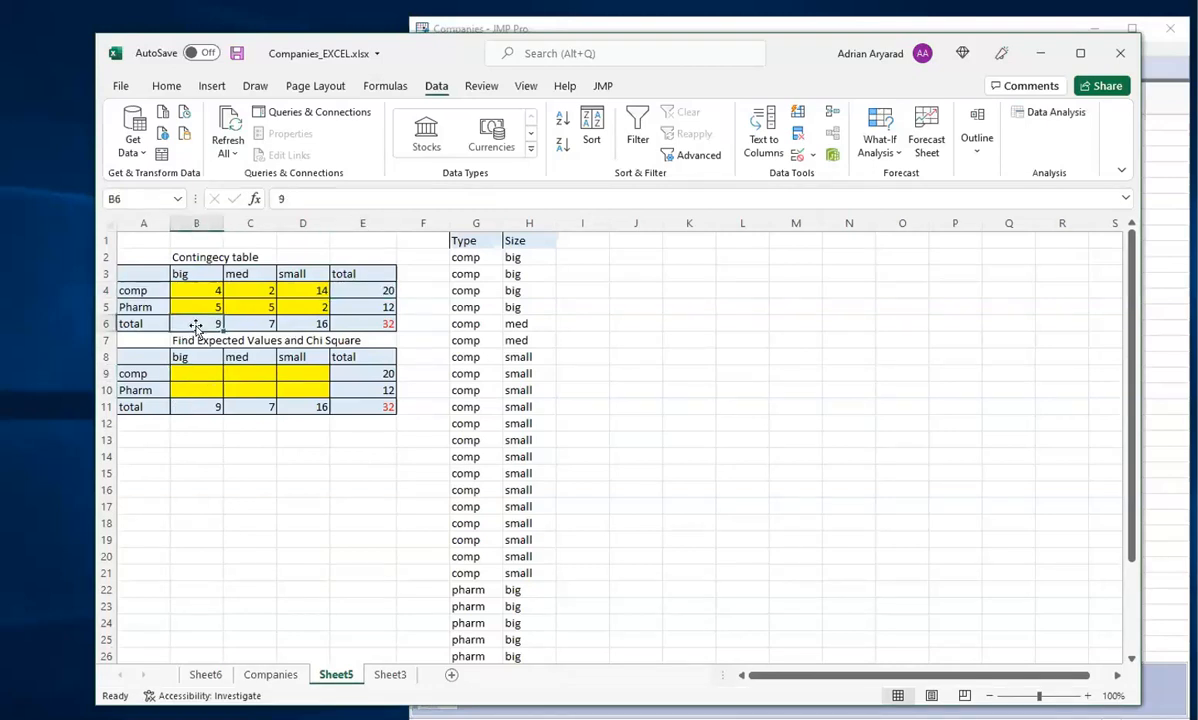
{"action": "left_click", "coordinate": [345, 316]}
{"action": "left_click", "coordinate": [188, 437]}
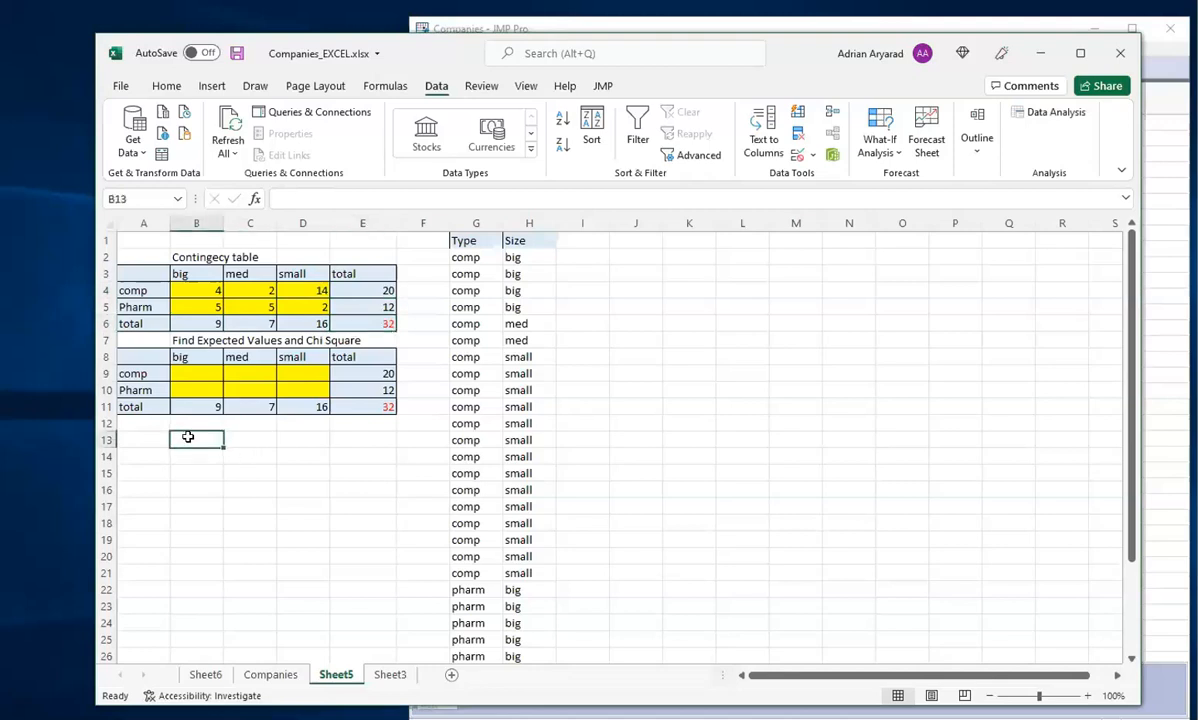
Enter "Formula for calculating the EXPECTED Value" in cell B13 and "TotalRow*TotalCol/GRAND_TOTAL" in cell B14
{"action": "type", "text": "Formula for calculating the EXPECTED"}
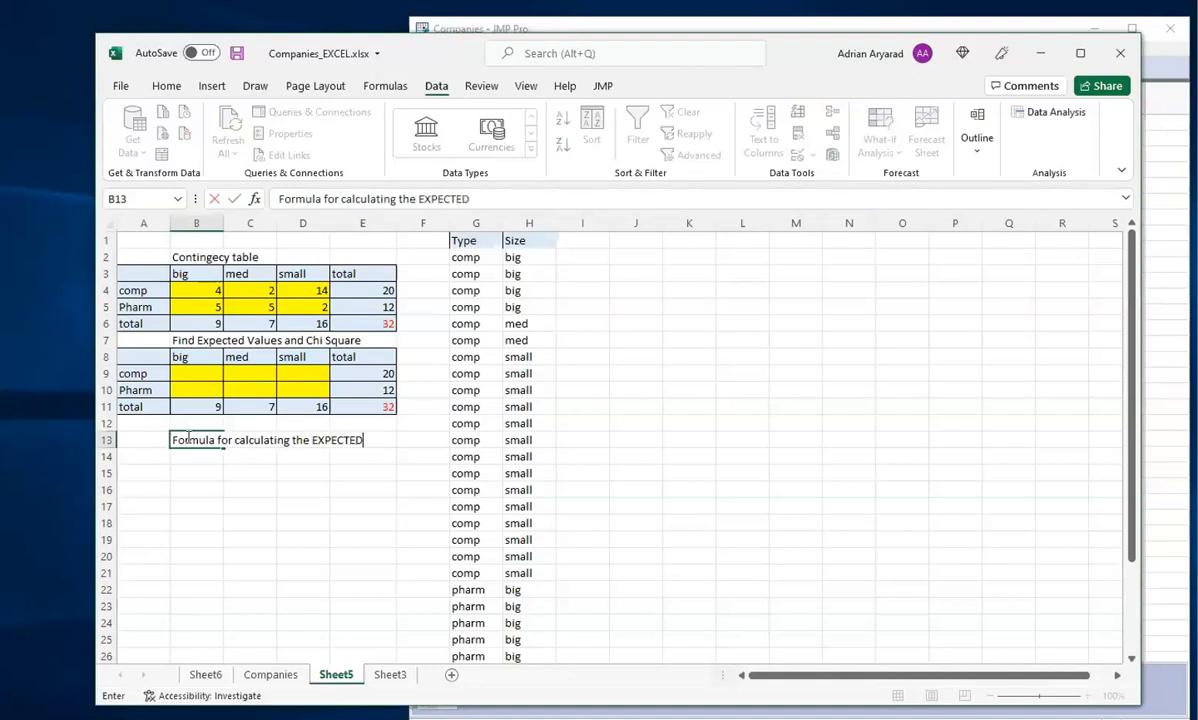
{"action": "type", "text": " Value"}
{"action": "key", "text": "Return"}
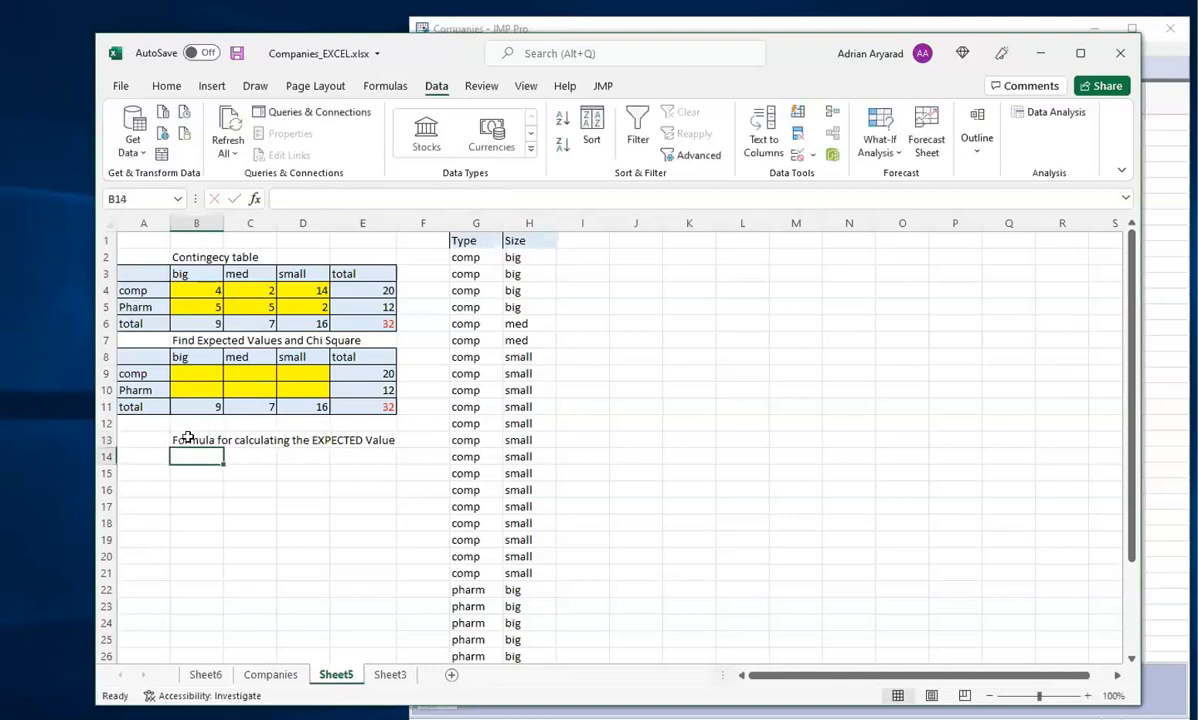
{"action": "type", "text": "To"}
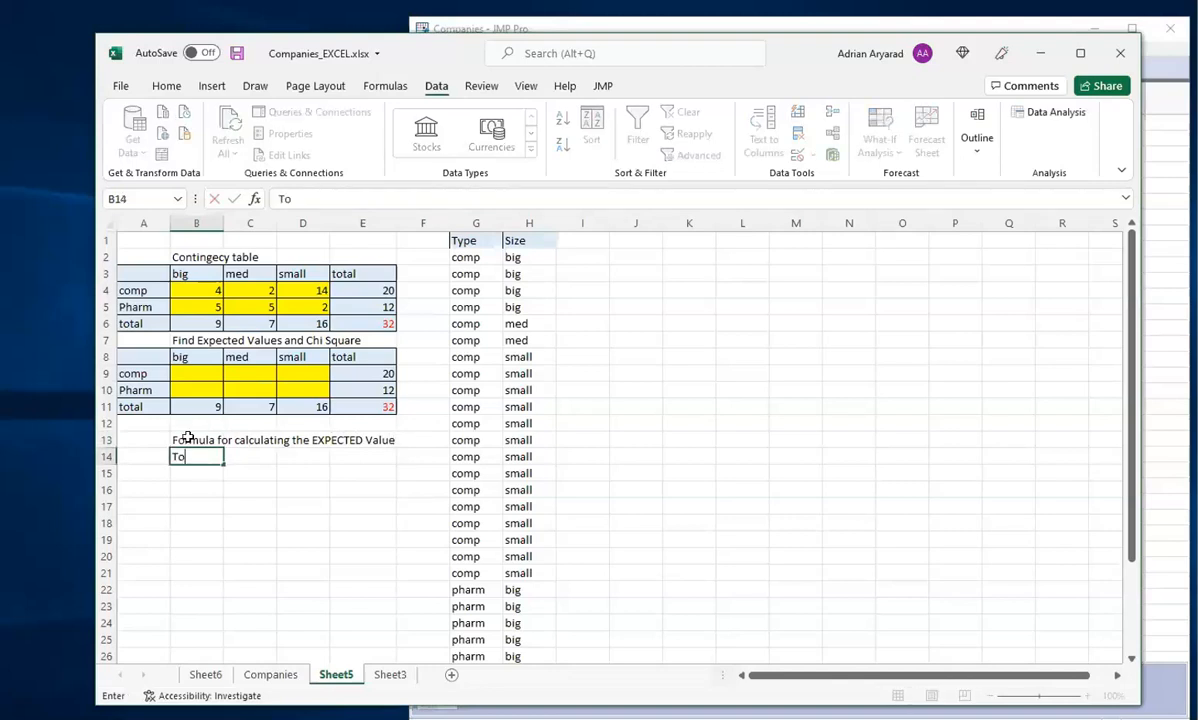
{"action": "type", "text": "talRow*TotalCol/"}
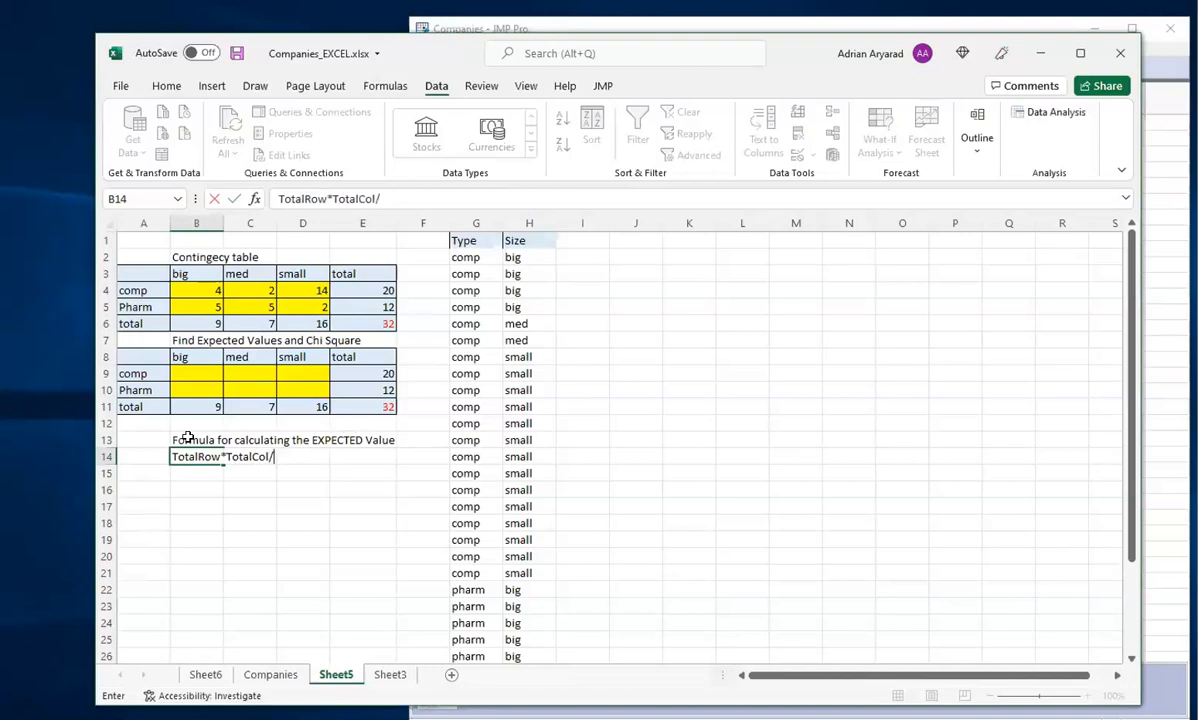
{"action": "type", "text": "ND_TOTAL"}
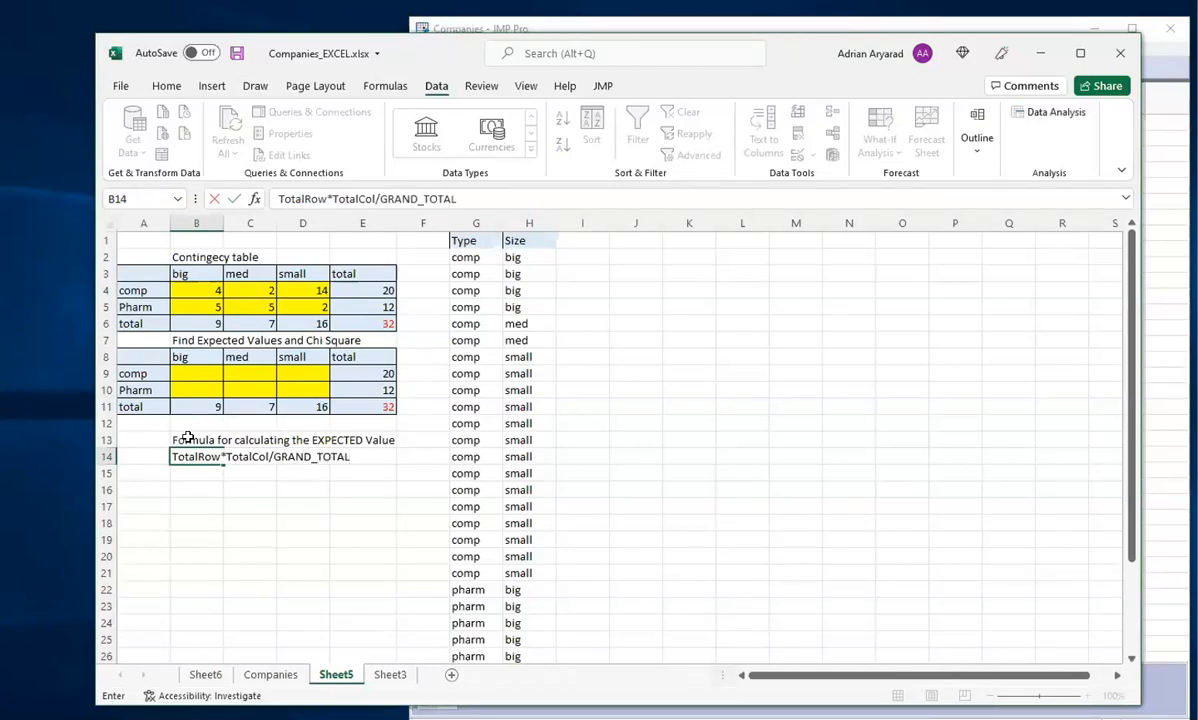
{"action": "key", "text": "Return"}
Examine the row totals, column totals and grand total of the contingency table that the expected value formula refers to
{"action": "left_click_drag", "start_coordinate": [202, 289], "coordinate": [388, 296]}
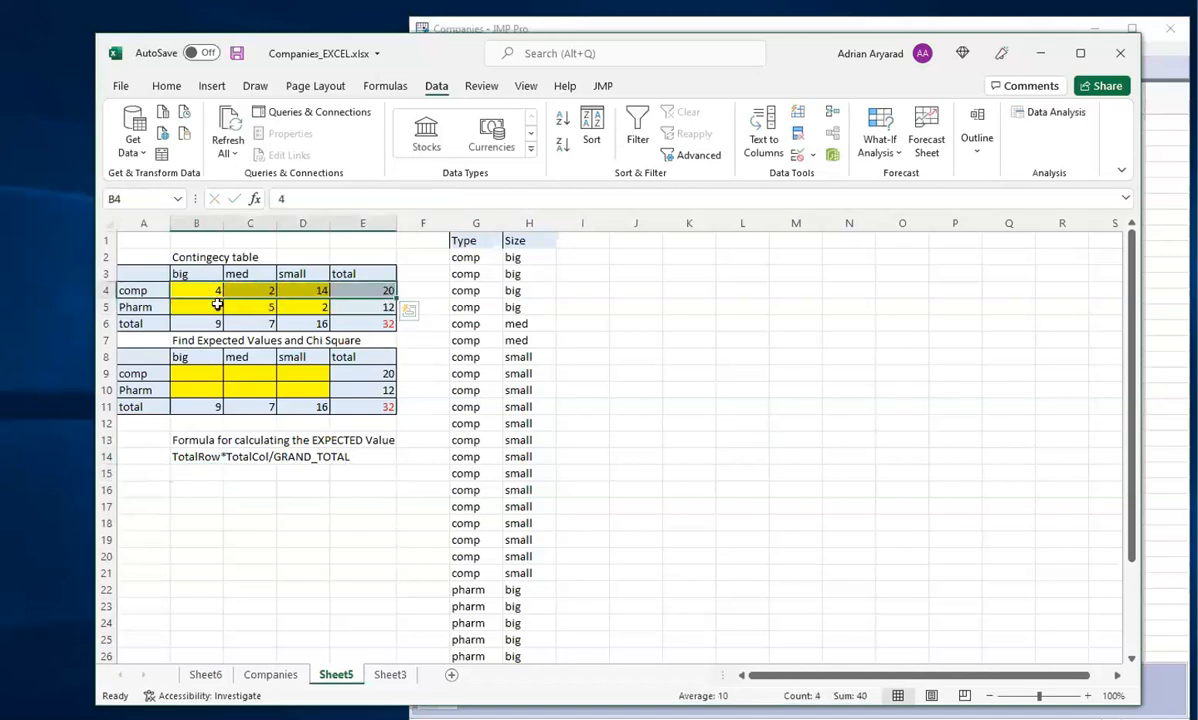
{"action": "left_click_drag", "start_coordinate": [206, 305], "coordinate": [372, 307]}
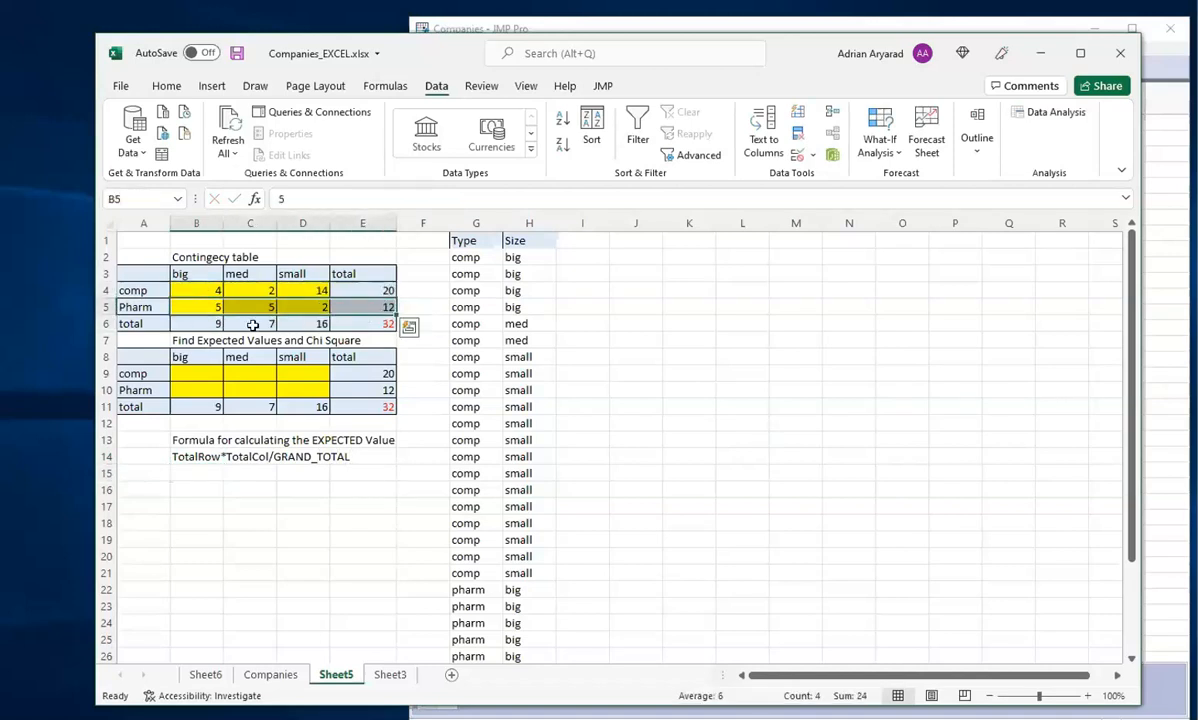
{"action": "left_click_drag", "start_coordinate": [205, 273], "coordinate": [201, 323]}
{"action": "left_click", "coordinate": [240, 272]}
{"action": "left_click_drag", "start_coordinate": [240, 272], "coordinate": [240, 323]}
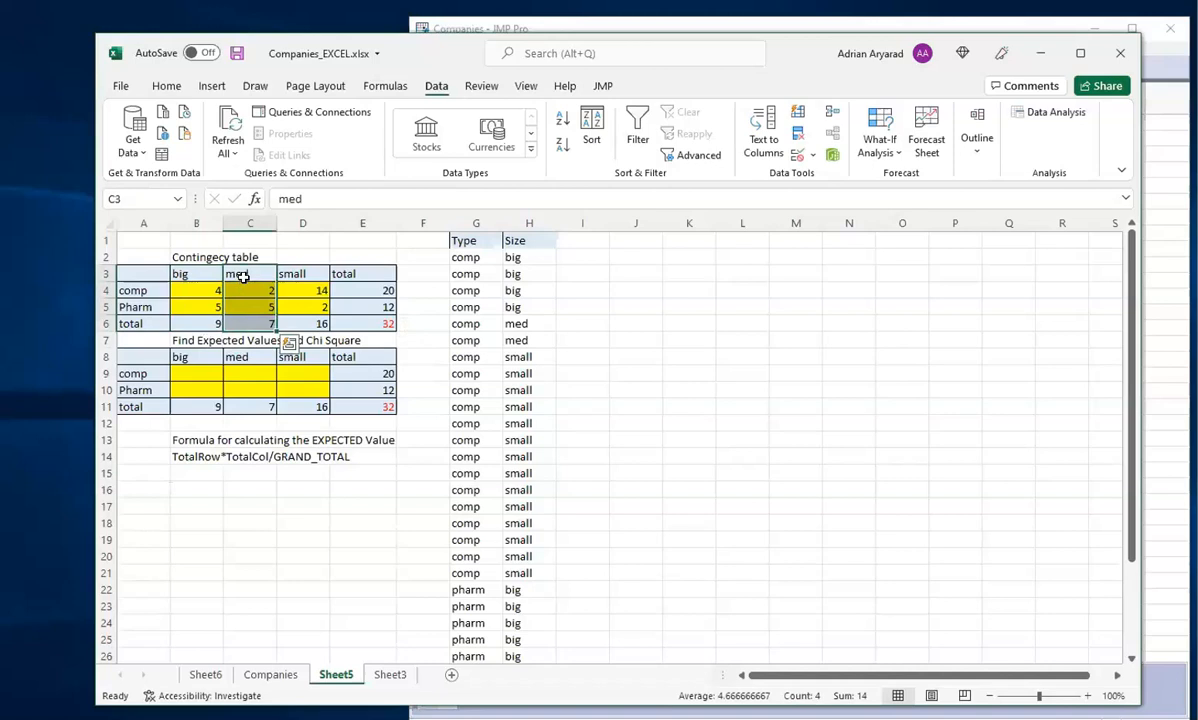
{"action": "left_click", "coordinate": [375, 322]}
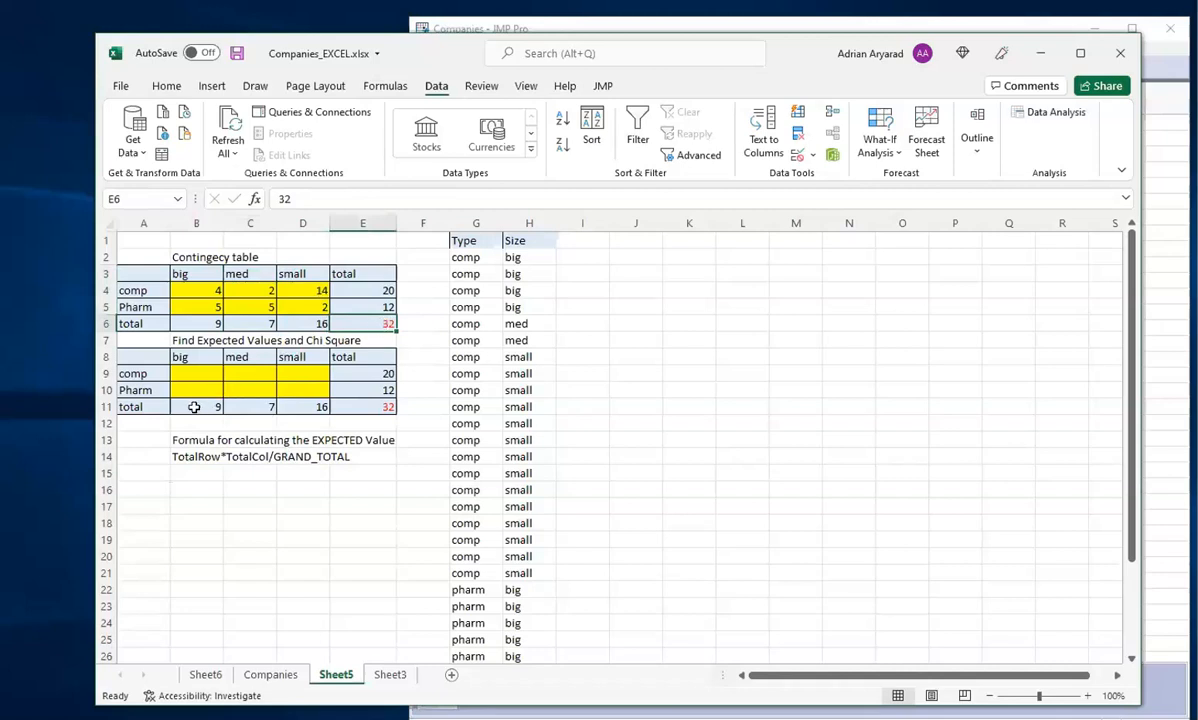
Calculate the expected value for big comp companies in cell B9 with the formula =E9*B11/E11
{"action": "left_click", "coordinate": [198, 373]}
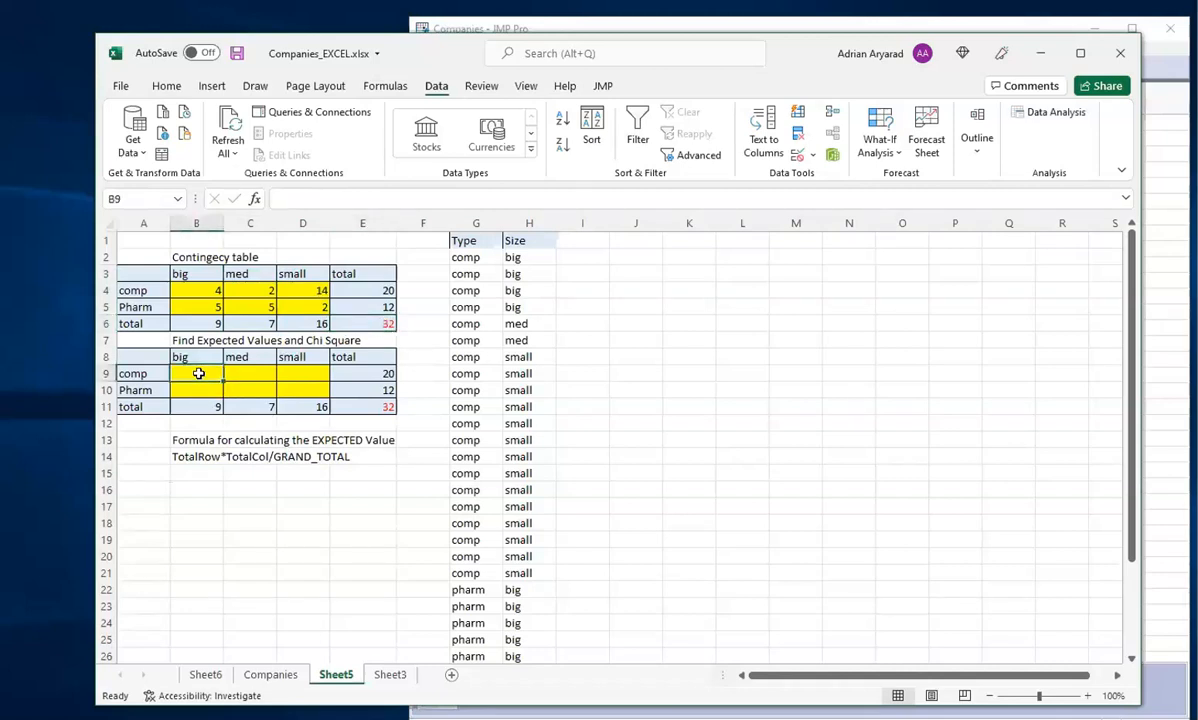
{"action": "type", "text": "="}
{"action": "left_click", "coordinate": [373, 372]}
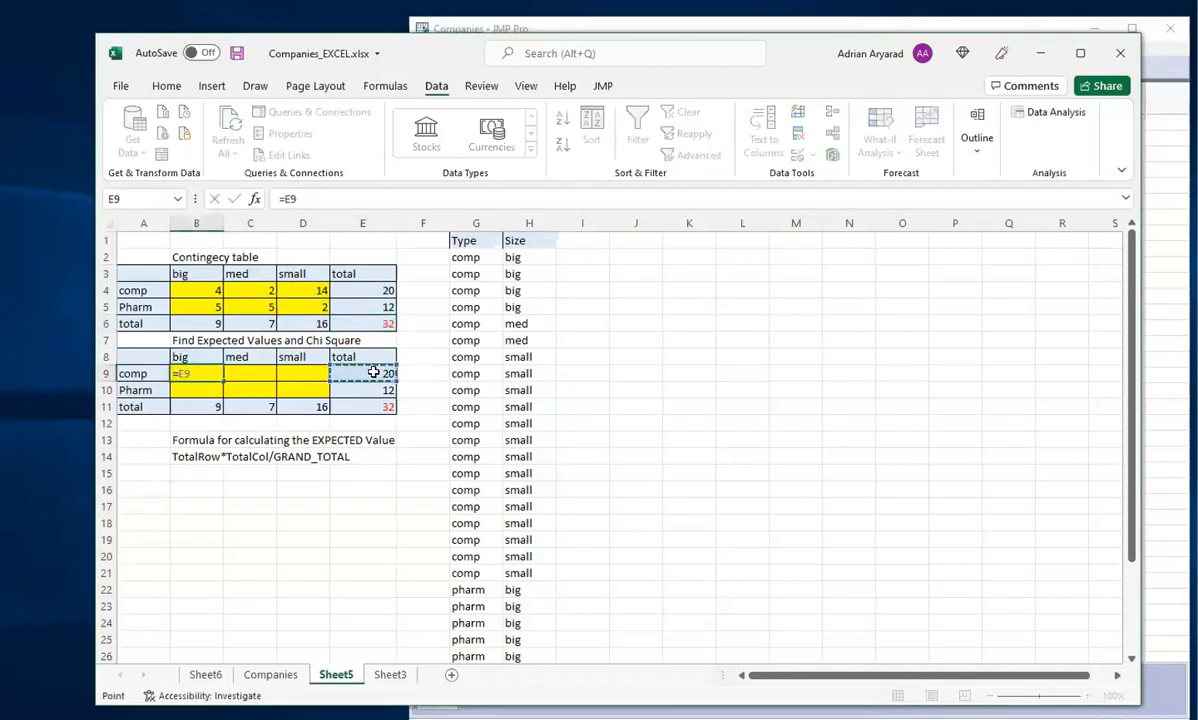
{"action": "type", "text": "*"}
{"action": "left_click", "coordinate": [207, 405]}
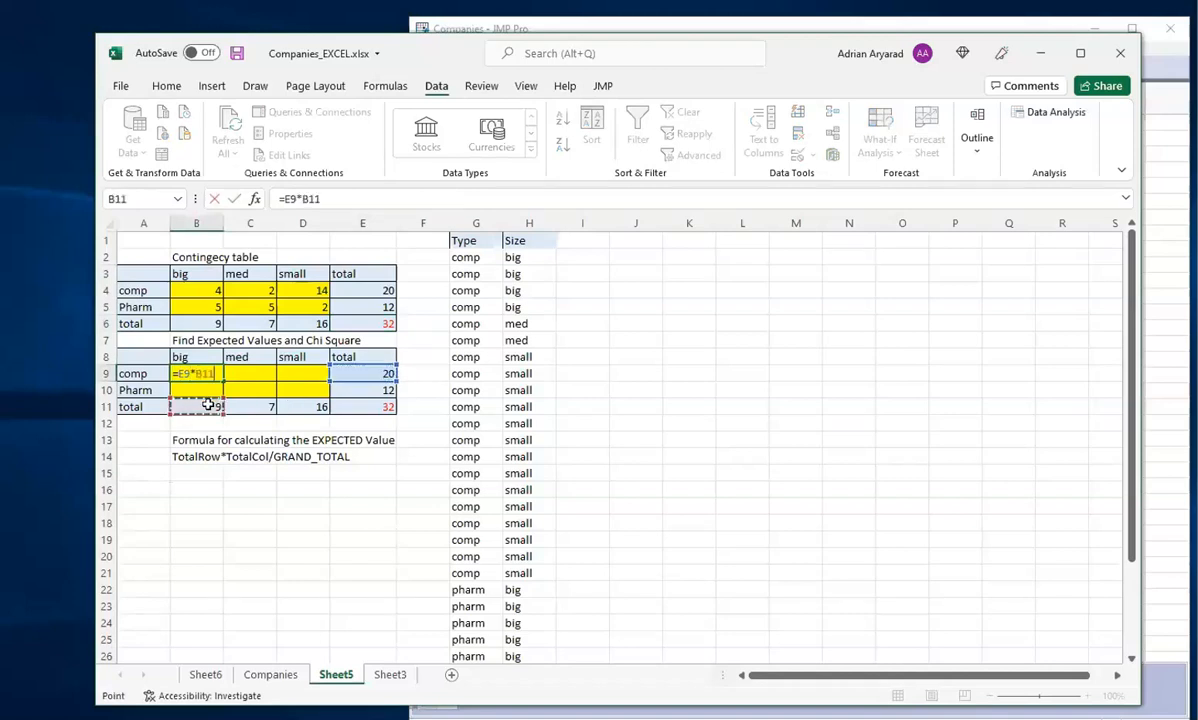
{"action": "type", "text": "/"}
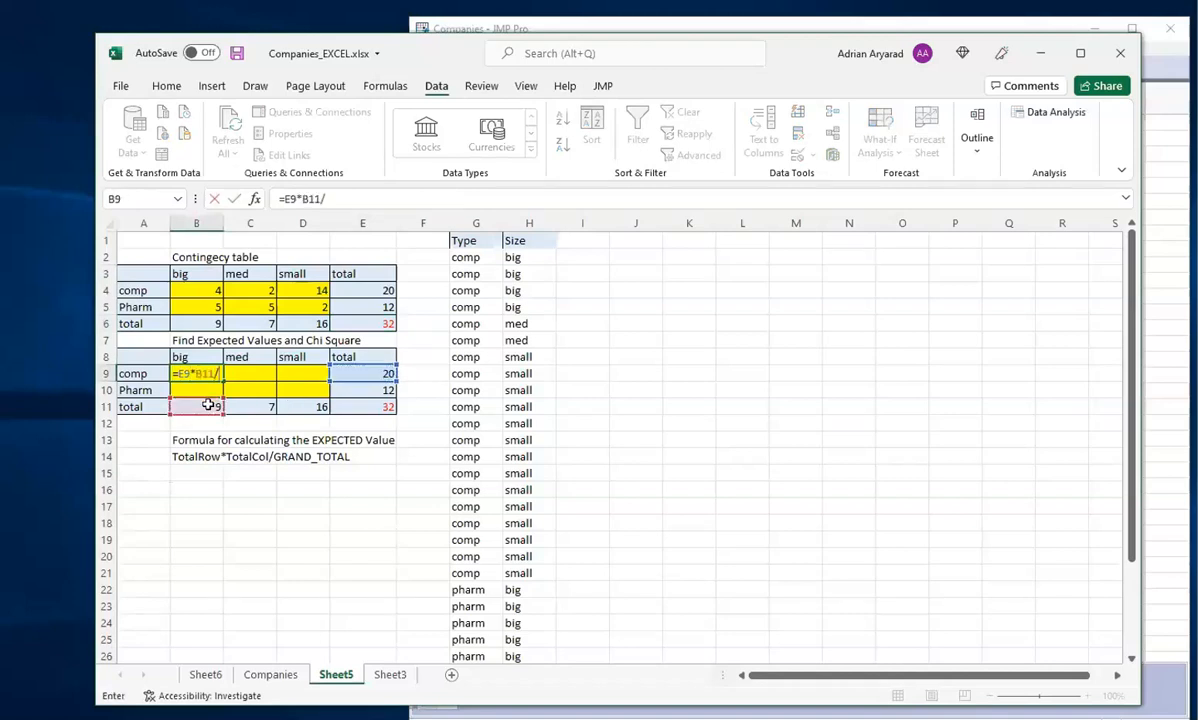
{"action": "left_click", "coordinate": [378, 407]}
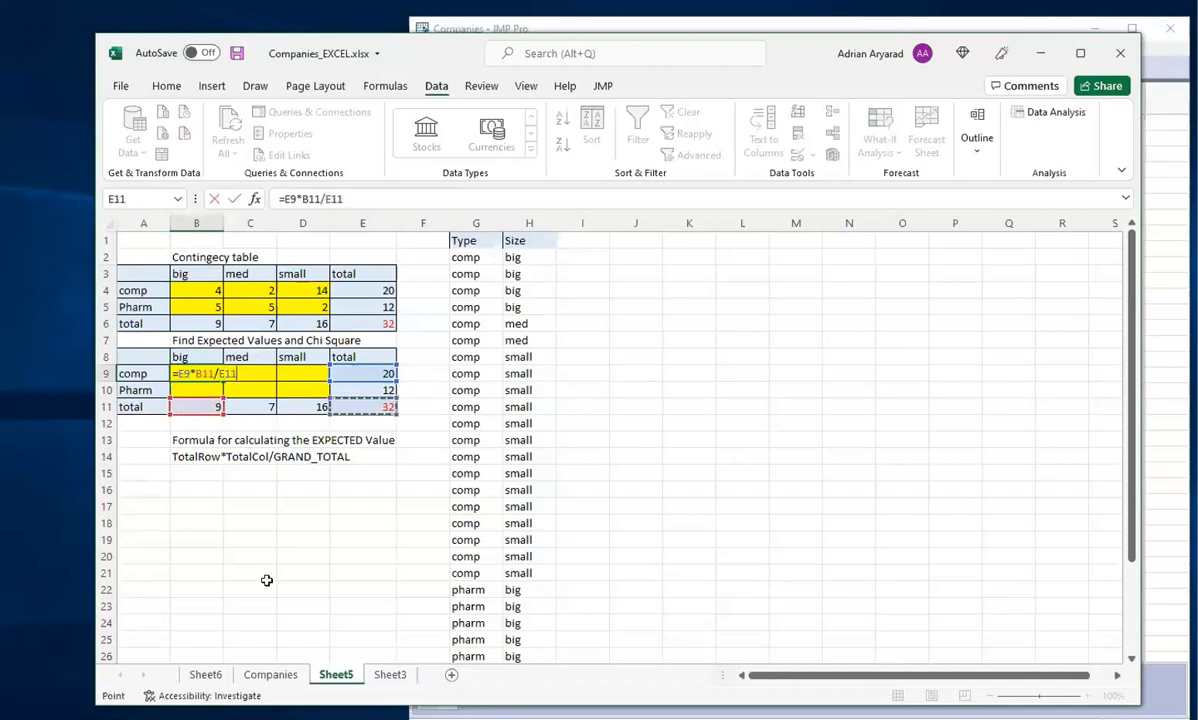
{"action": "key", "text": "Return"}
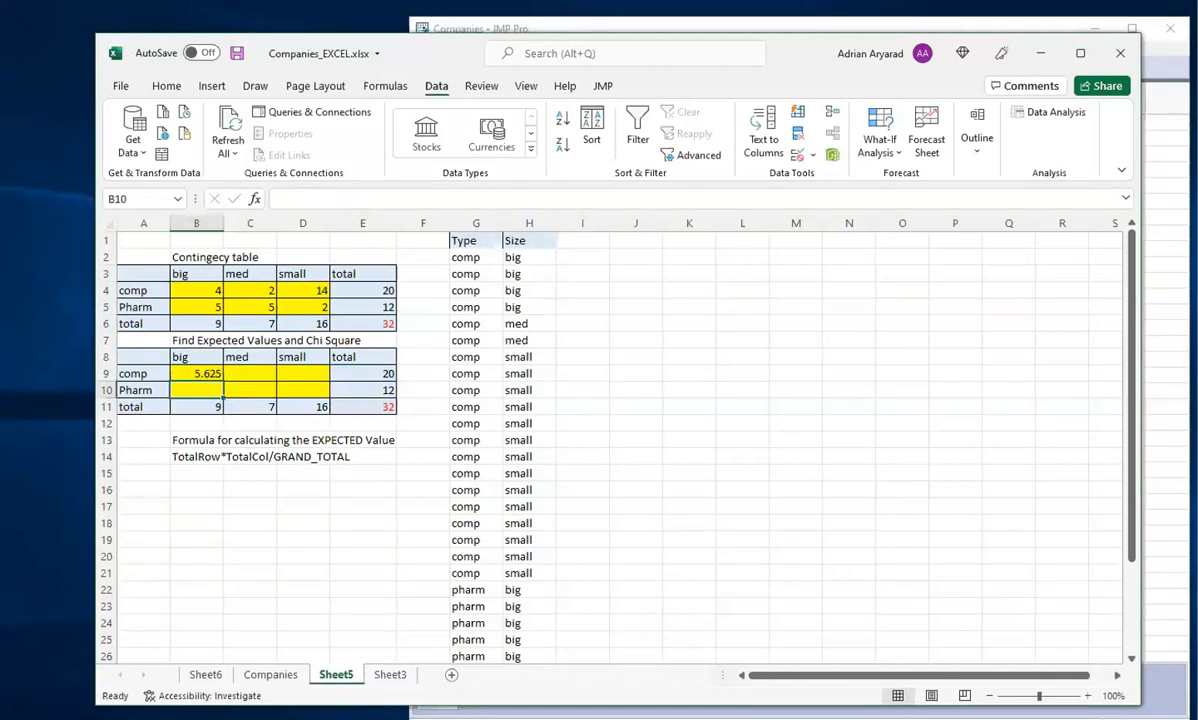
Switch to JMP and bring up the contingency analysis report of Size Co by Type to check the expected value
{"action": "key", "text": "alt+Tab"}
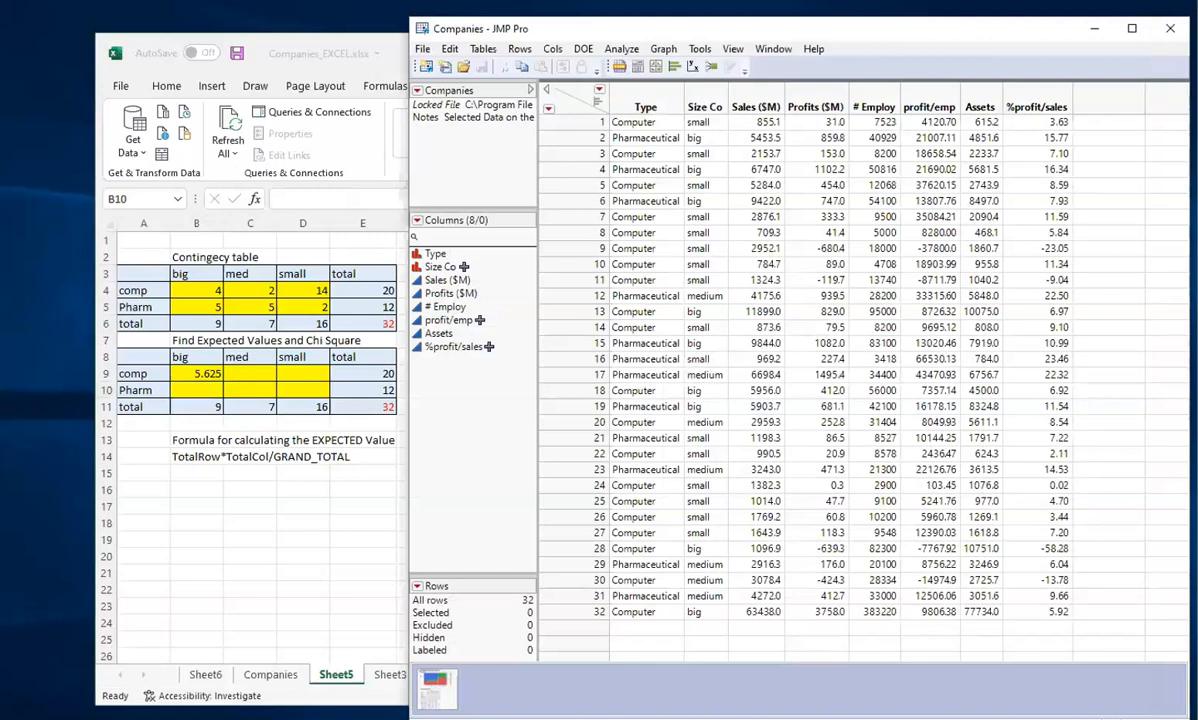
{"action": "mouse_move", "coordinate": [436, 688]}
{"action": "left_click", "coordinate": [490, 672]}
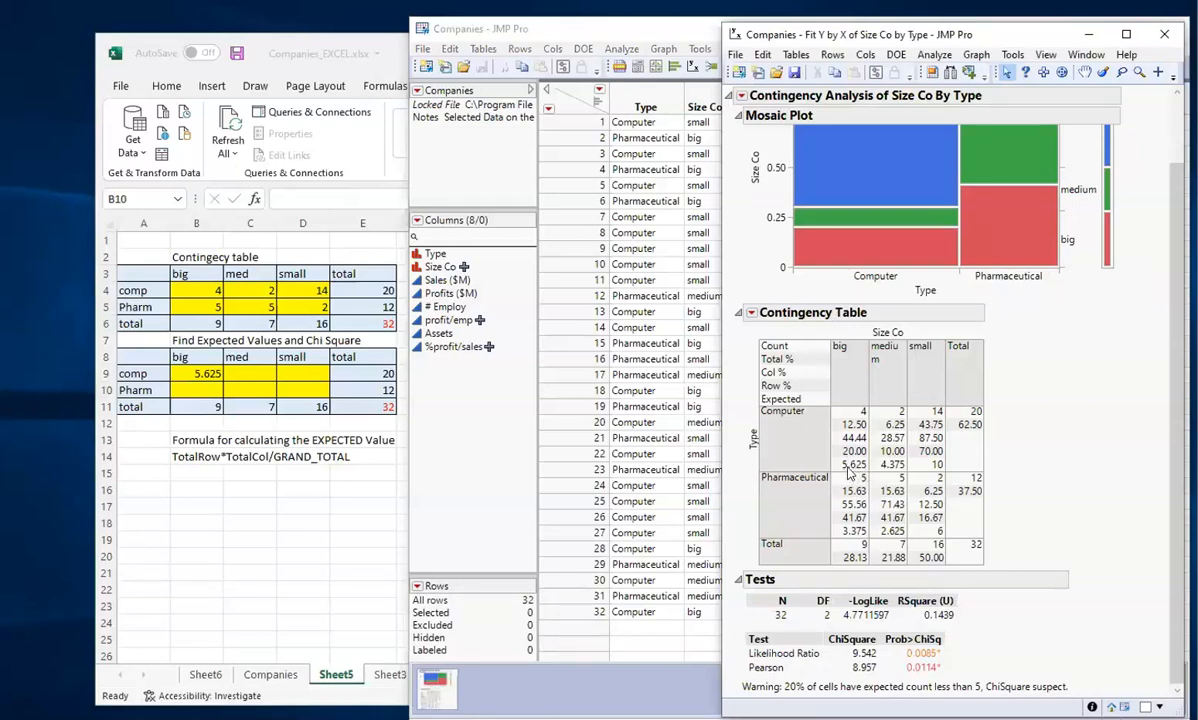
Return to Excel, review the formula in B9, and narrow the workbook window so the JMP report shows beside it
{"action": "left_click", "coordinate": [194, 377]}
{"action": "double_click", "coordinate": [194, 375]}
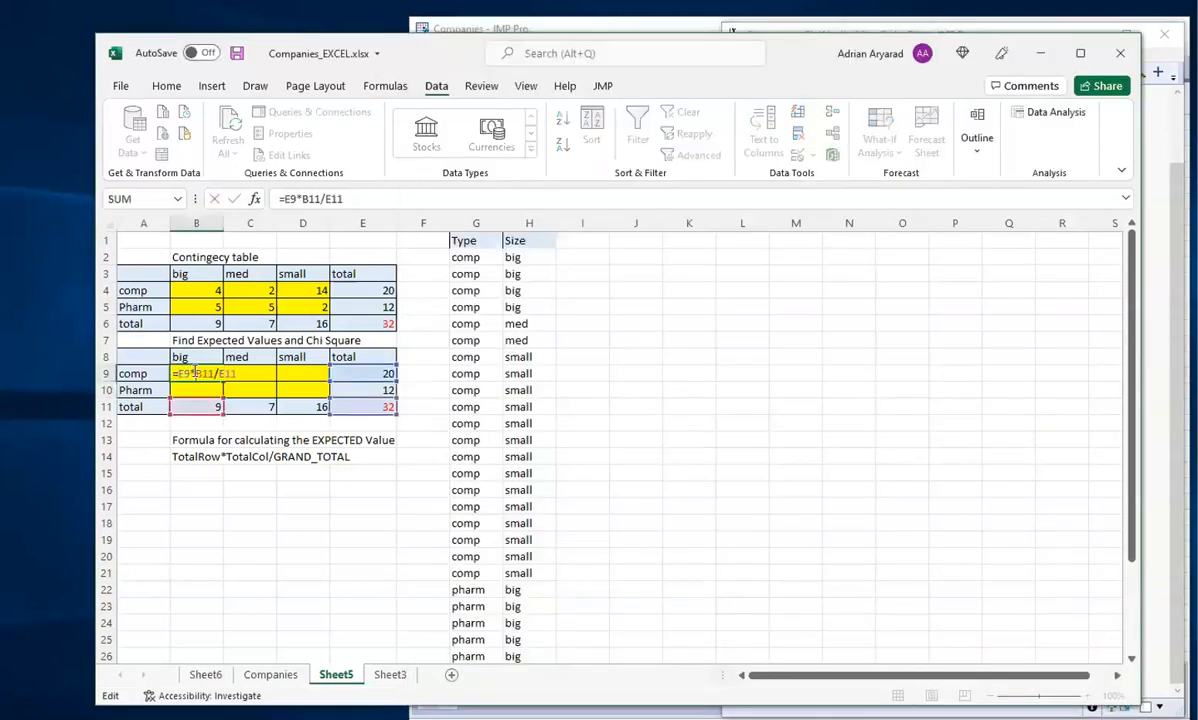
{"action": "key", "text": "Escape"}
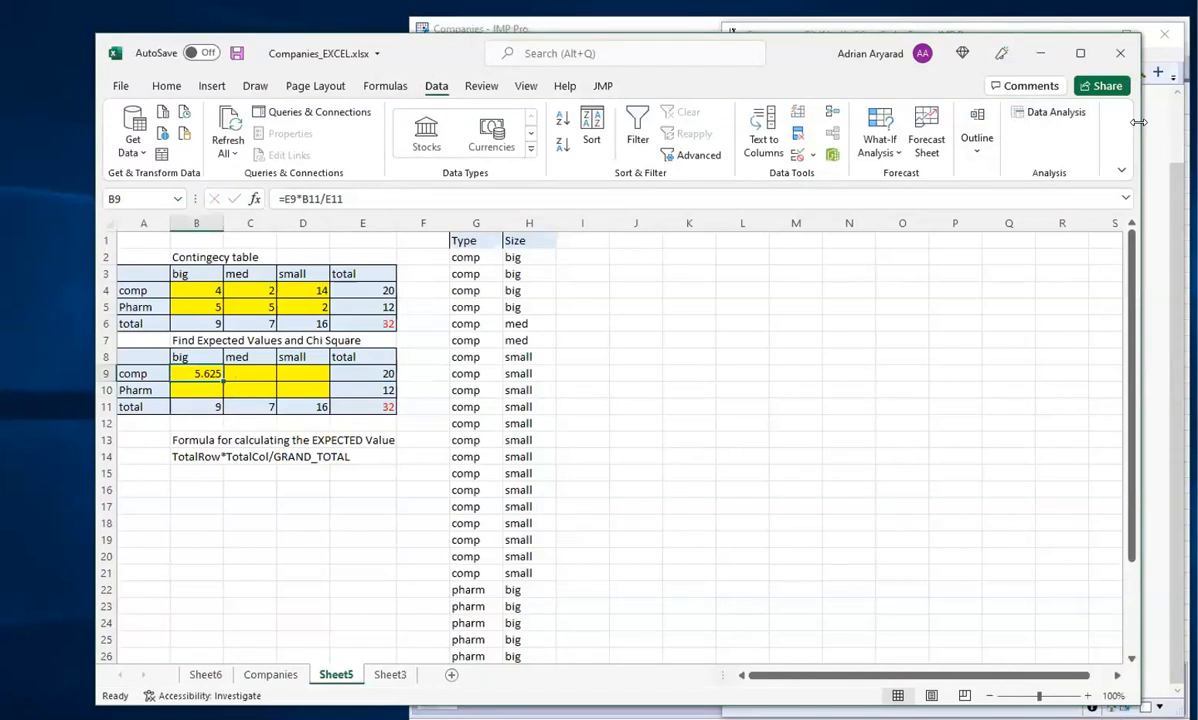
{"action": "left_click_drag", "start_coordinate": [1138, 122], "coordinate": [742, 122]}
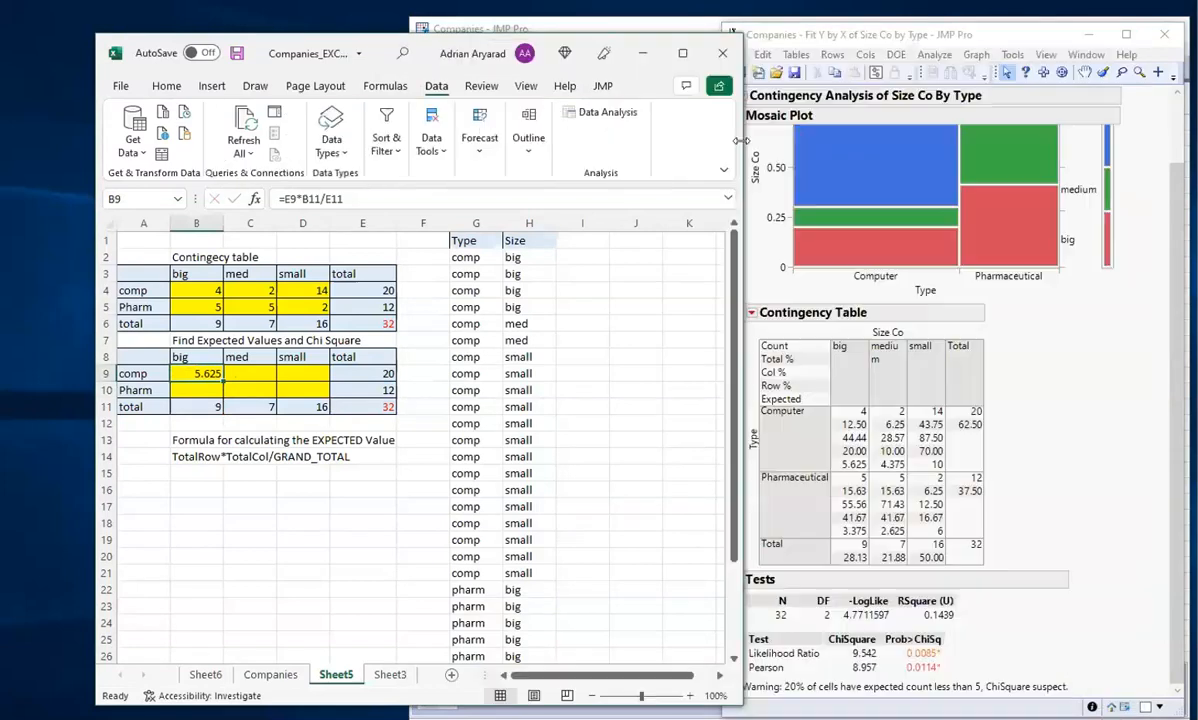
{"action": "left_click", "coordinate": [284, 526]}
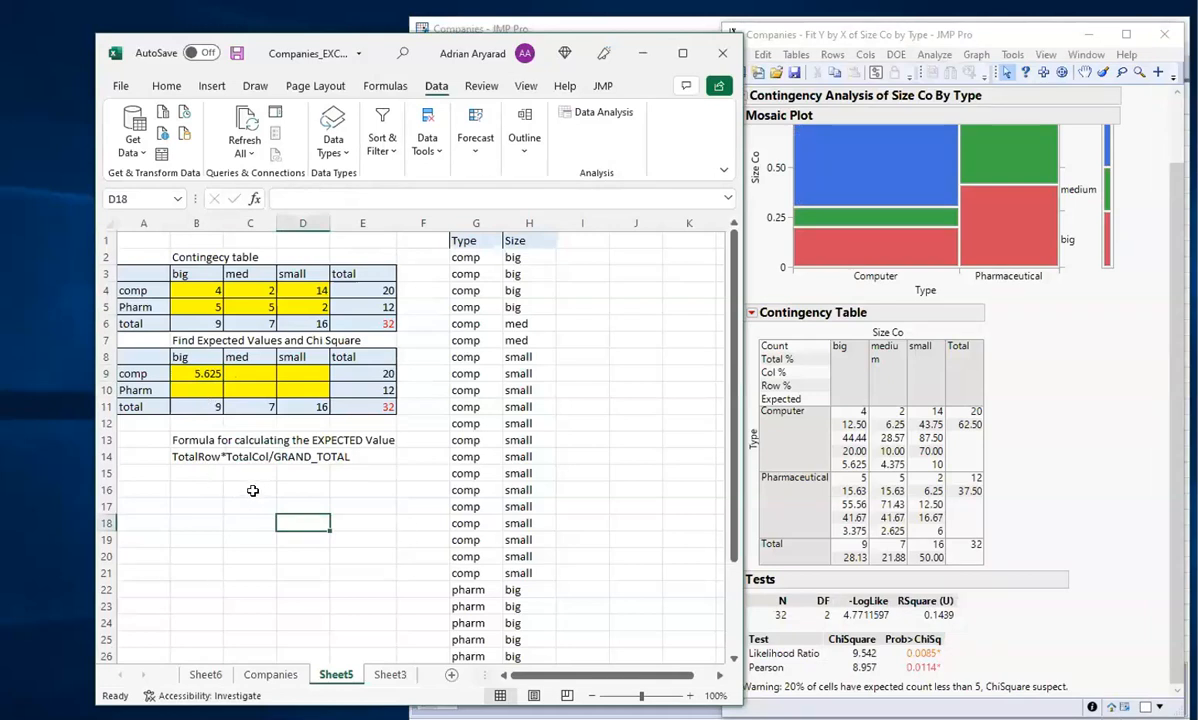
Examine the Pearson chi-square in the JMP report, then compare the contingency table's big comp count with the raw Type and Size rows
{"action": "left_click", "coordinate": [1052, 454]}
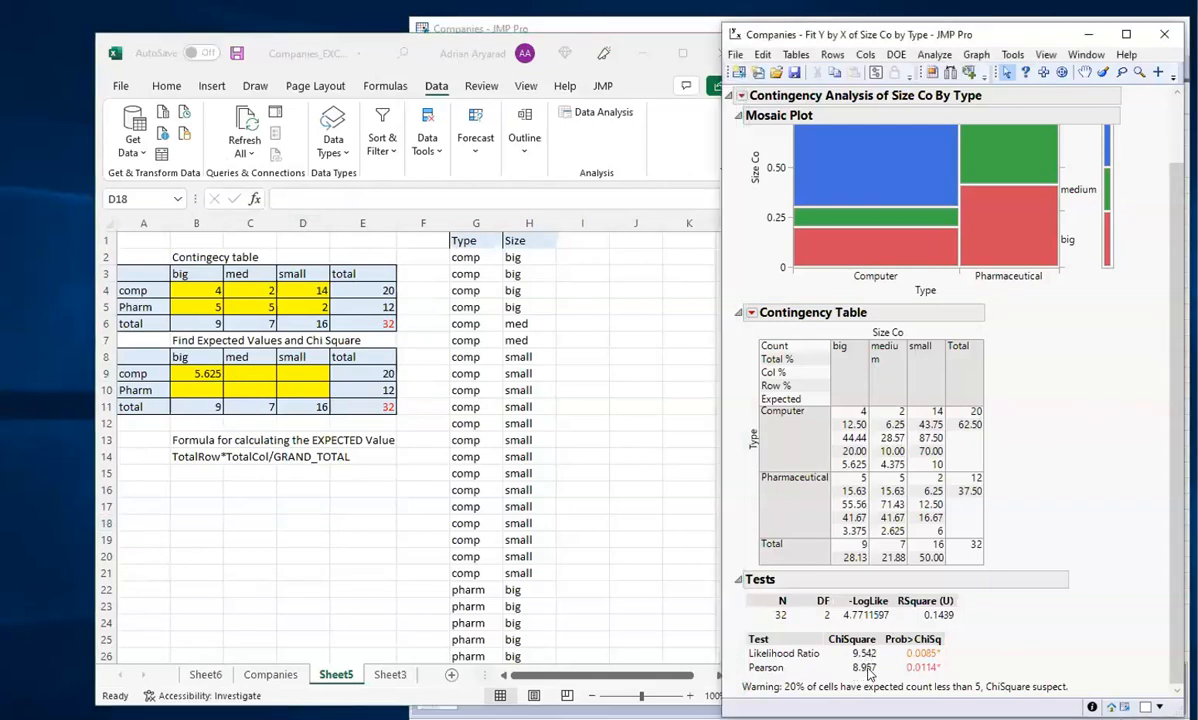
{"action": "left_click", "coordinate": [320, 530]}
{"action": "left_click_drag", "start_coordinate": [155, 268], "coordinate": [378, 320]}
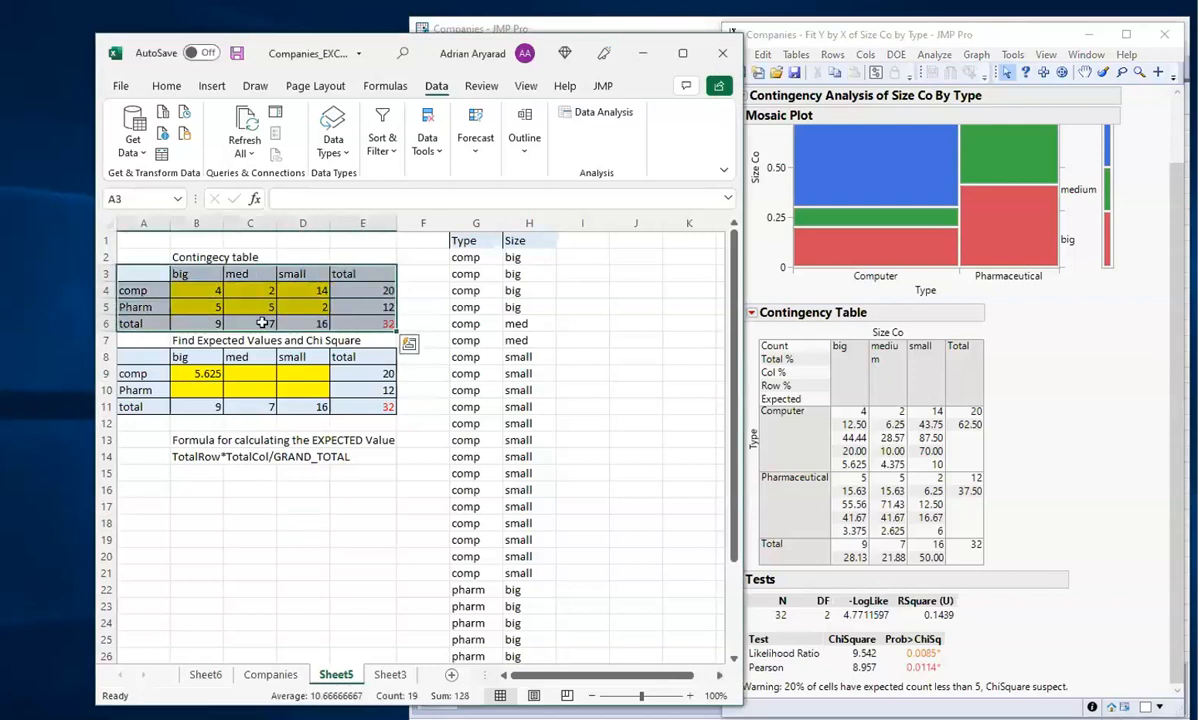
{"action": "left_click_drag", "start_coordinate": [462, 240], "coordinate": [518, 572]}
{"action": "left_click_drag", "start_coordinate": [139, 272], "coordinate": [366, 317]}
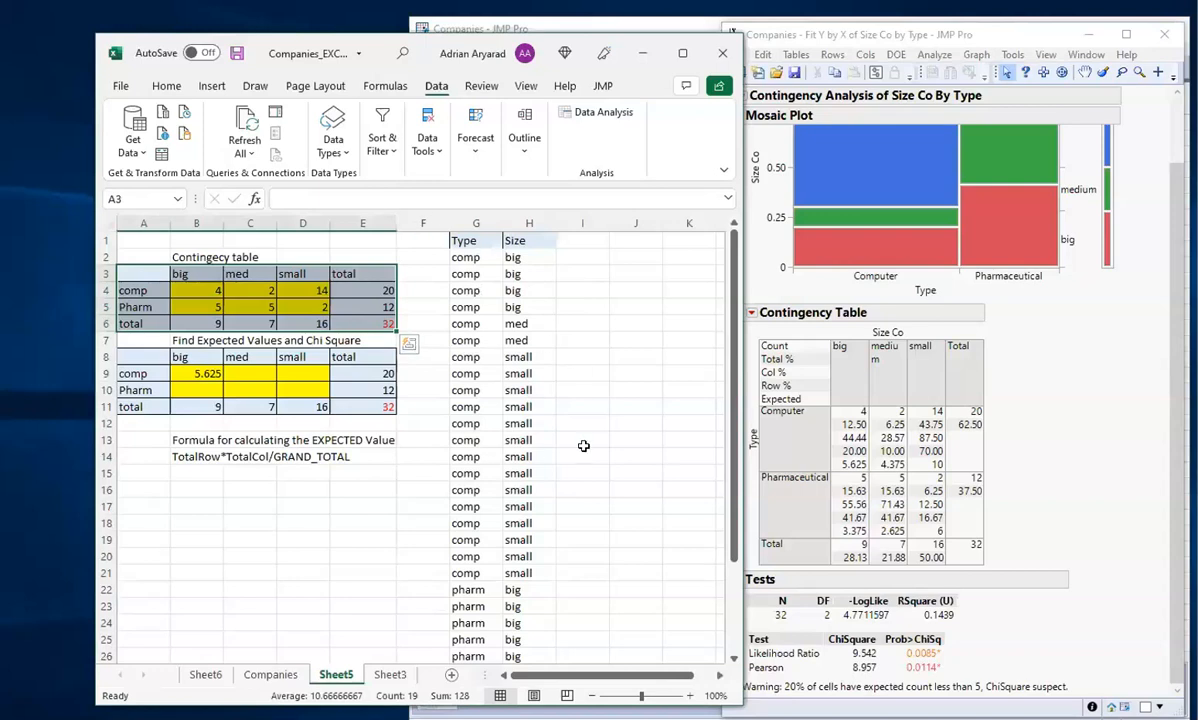
{"action": "left_click", "coordinate": [200, 505]}
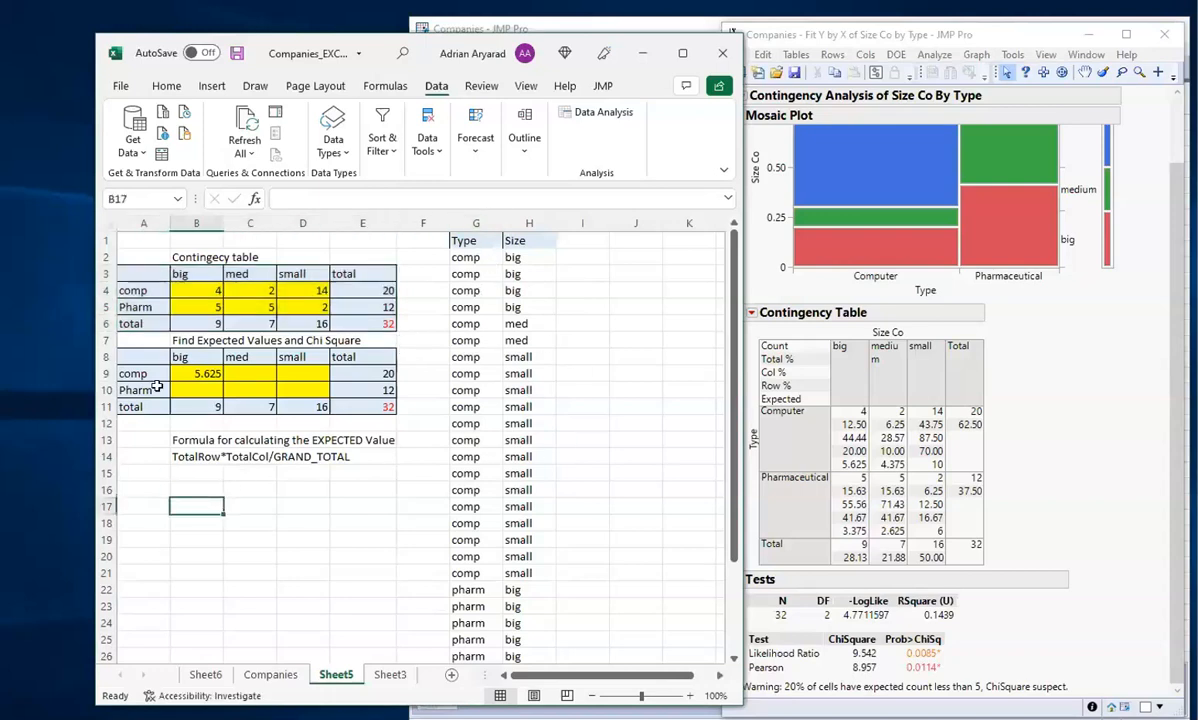
{"action": "left_click", "coordinate": [192, 291]}
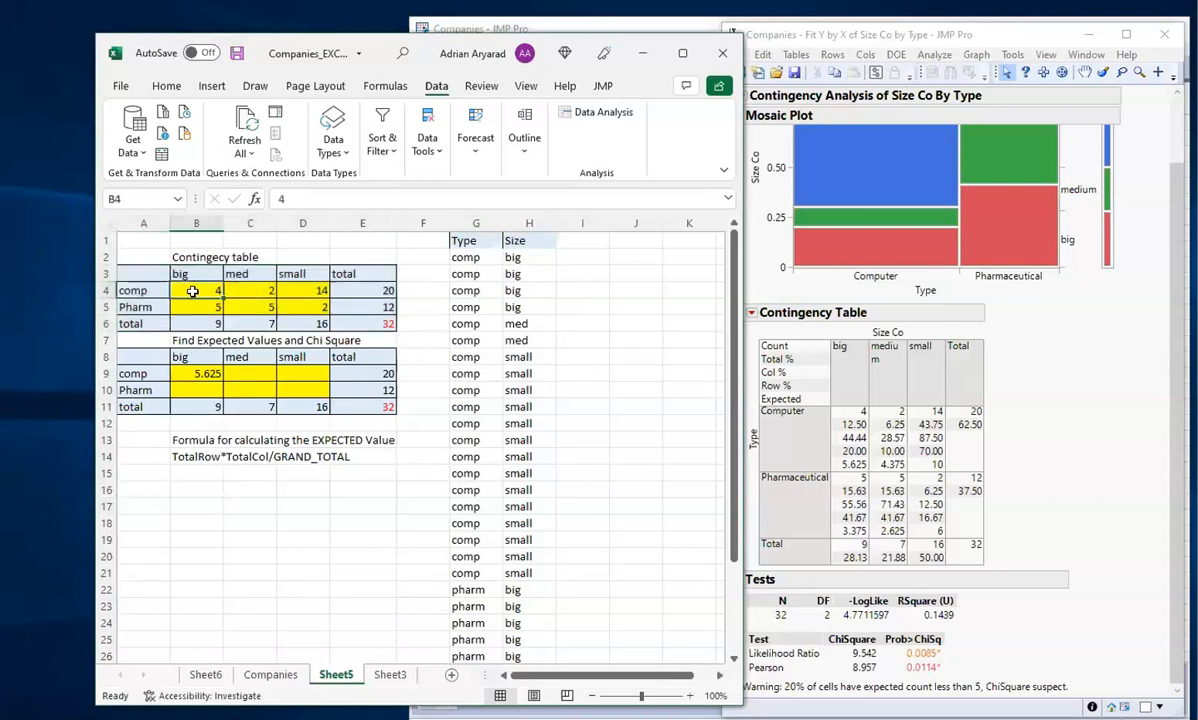
{"action": "left_click_drag", "start_coordinate": [144, 274], "coordinate": [195, 292]}
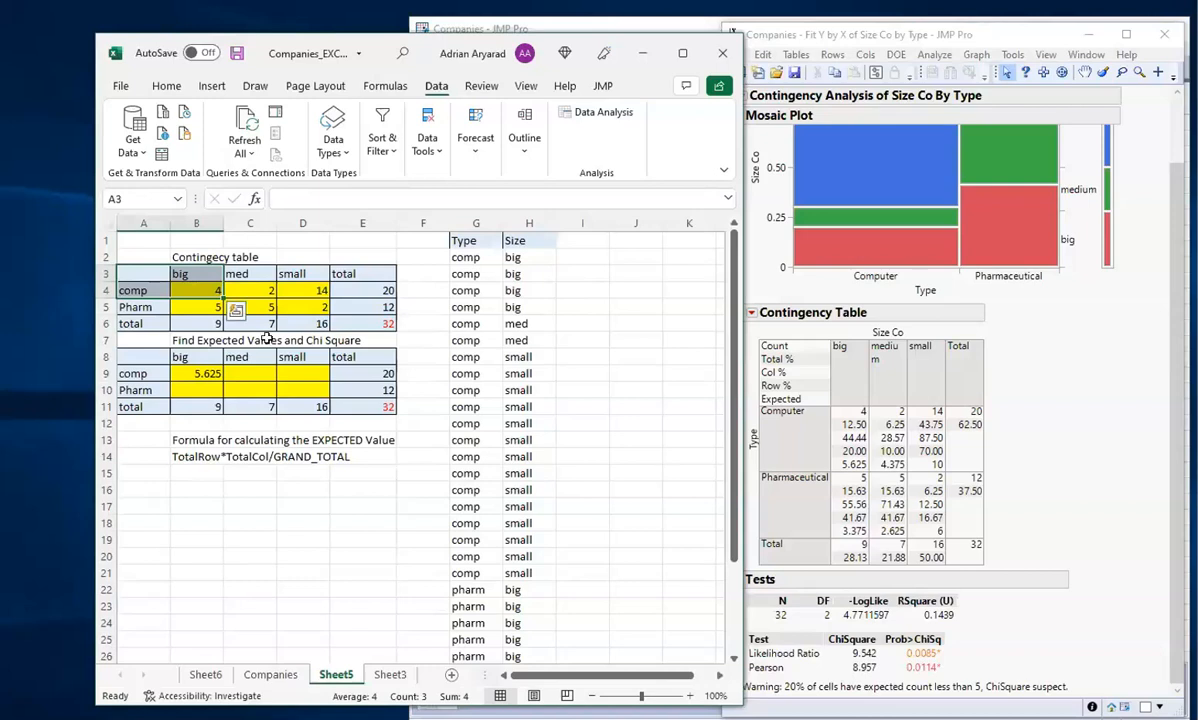
{"action": "left_click_drag", "start_coordinate": [481, 259], "coordinate": [530, 305]}
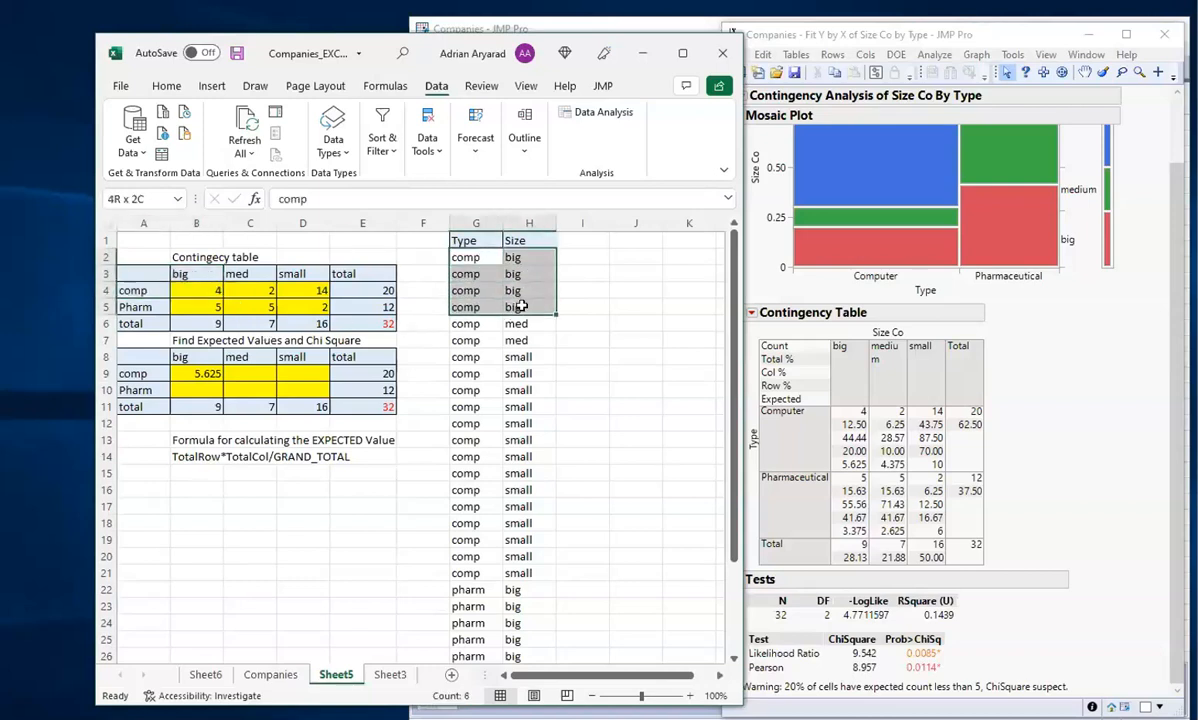
Compare the big comp count with the raw data and fill the comp/big rows G2:H5 with light gold
{"action": "left_click", "coordinate": [166, 85]}
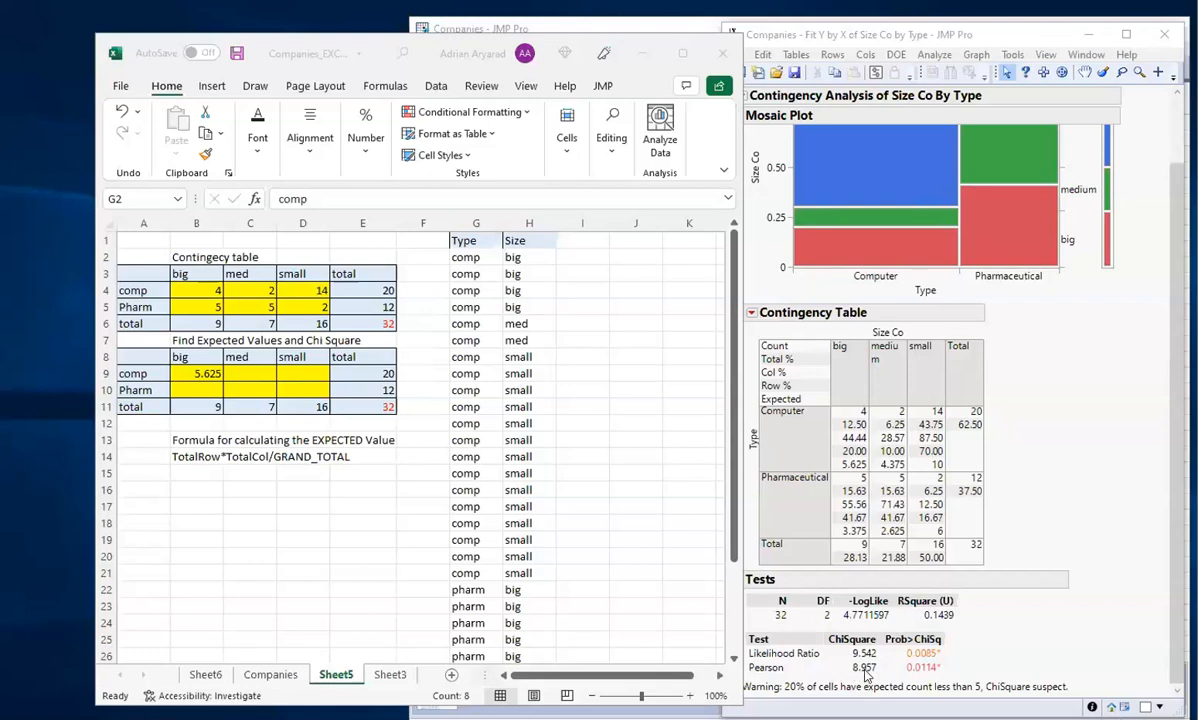
{"action": "left_click", "coordinate": [210, 291]}
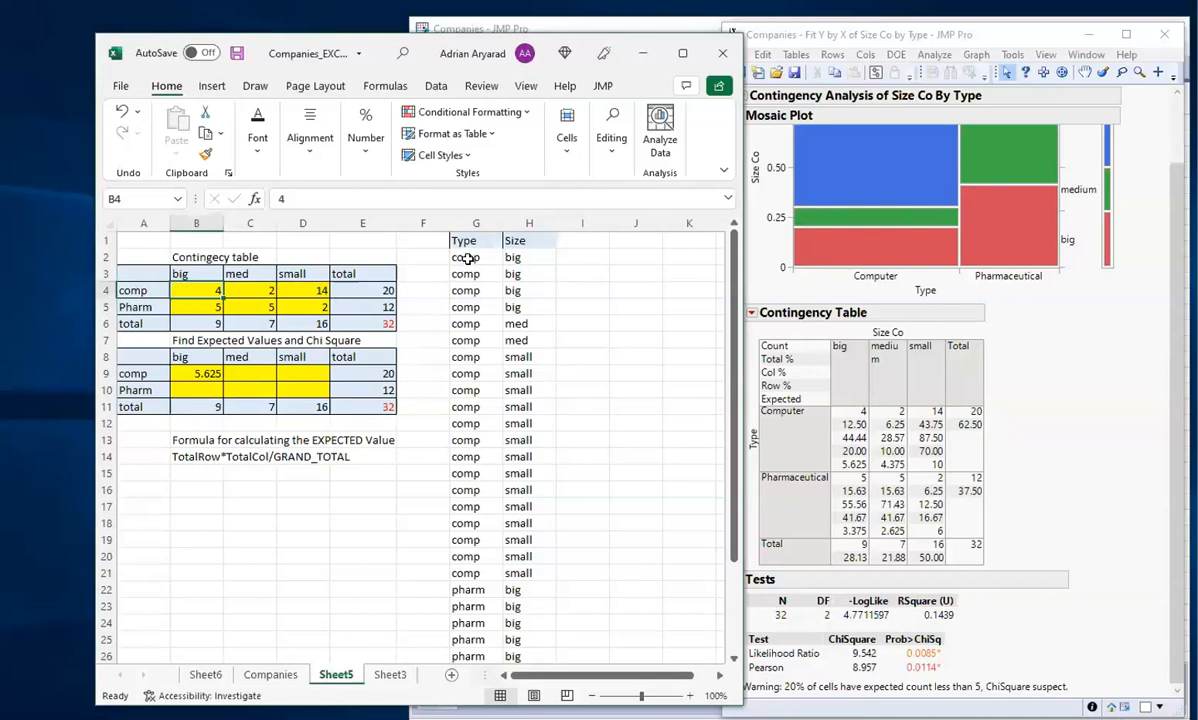
{"action": "left_click_drag", "start_coordinate": [467, 259], "coordinate": [467, 309]}
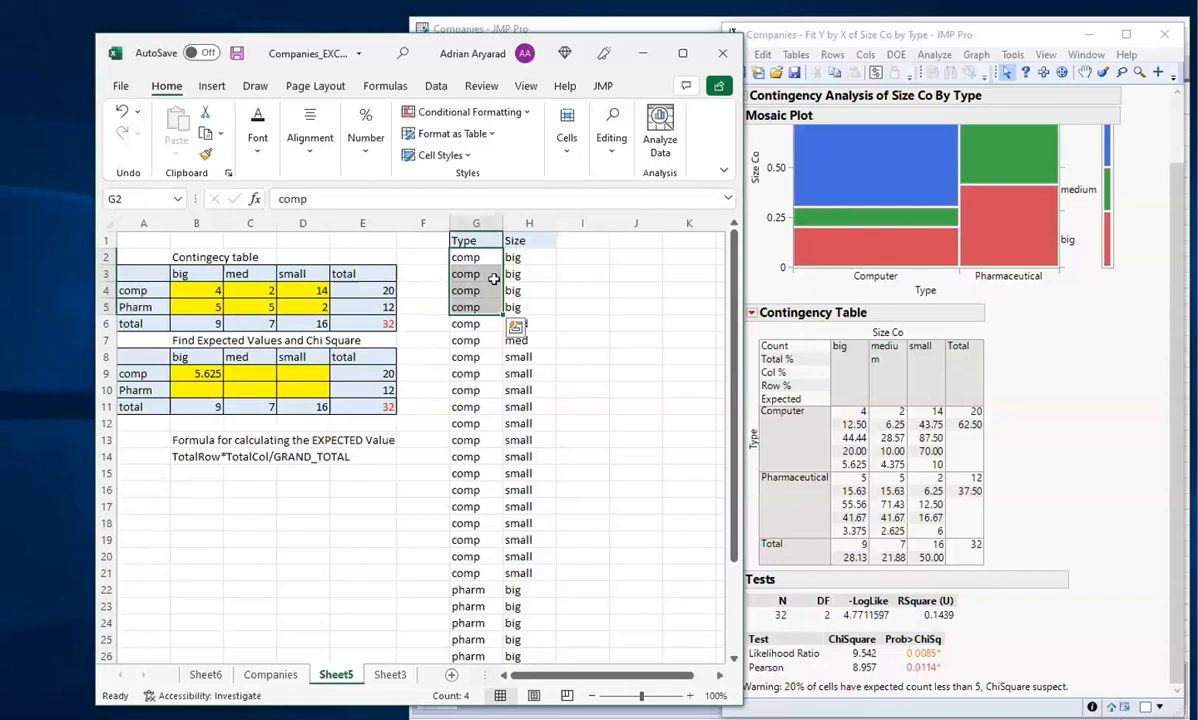
{"action": "left_click_drag", "start_coordinate": [513, 258], "coordinate": [519, 310]}
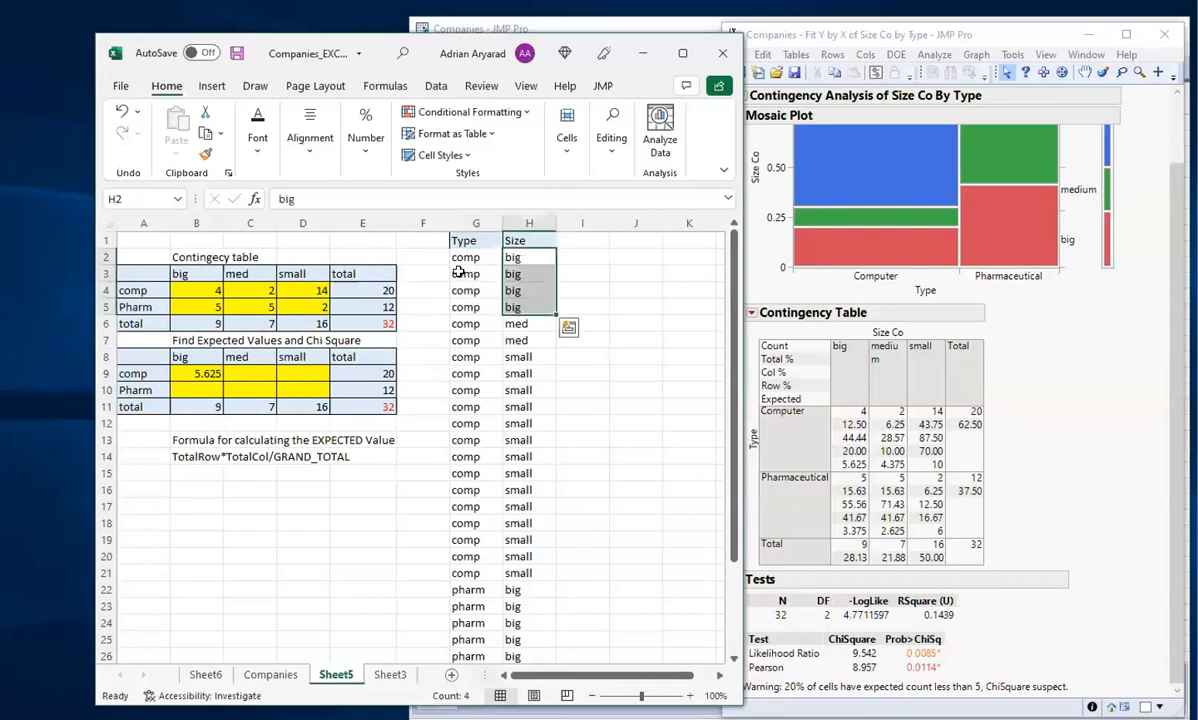
{"action": "left_click_drag", "start_coordinate": [461, 260], "coordinate": [510, 322]}
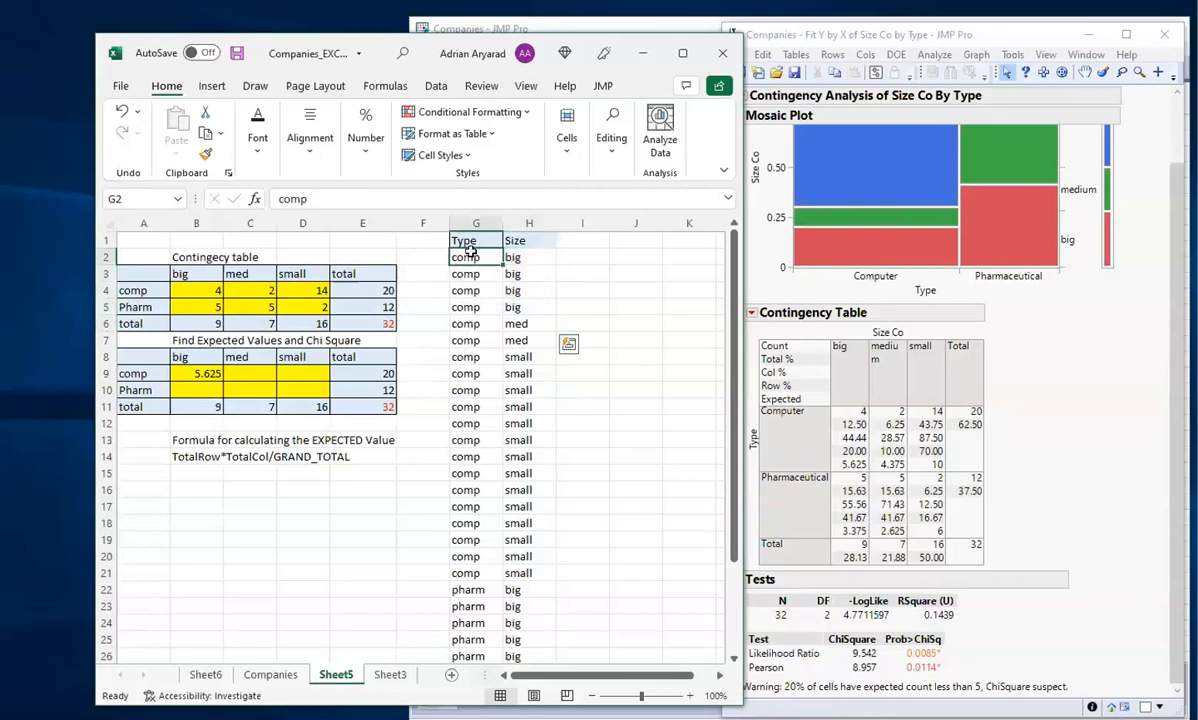
{"action": "left_click_drag", "start_coordinate": [465, 257], "coordinate": [512, 311]}
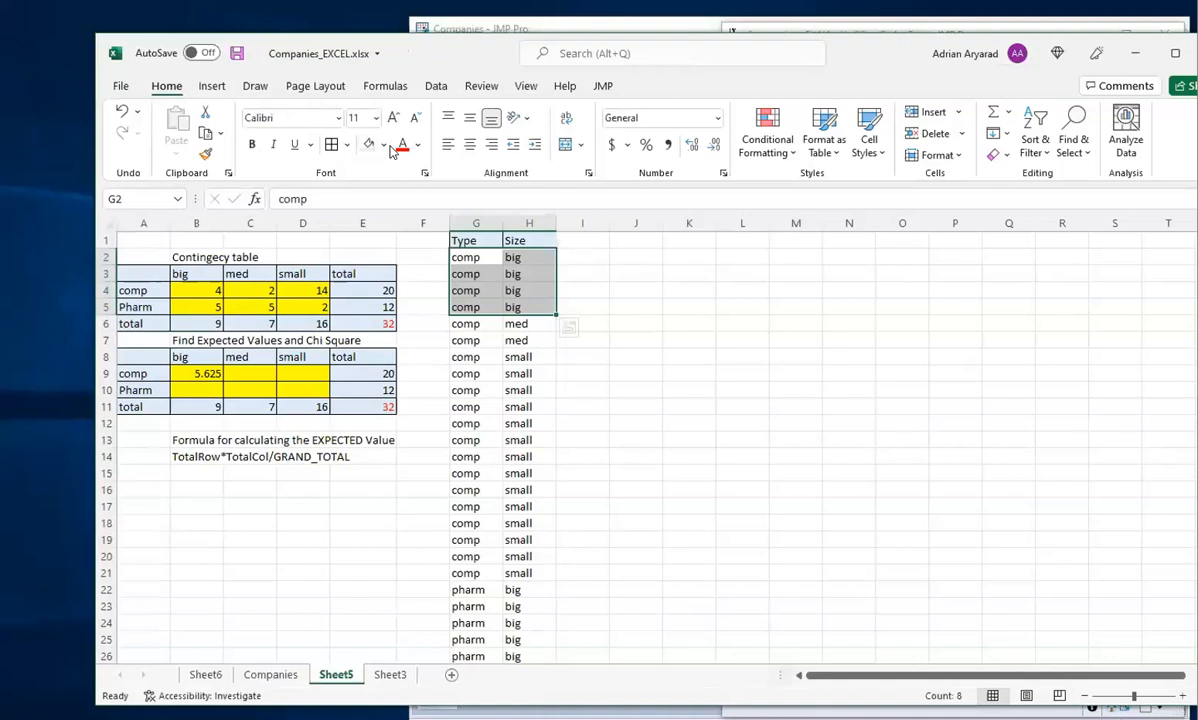
{"action": "left_click", "coordinate": [386, 146]}
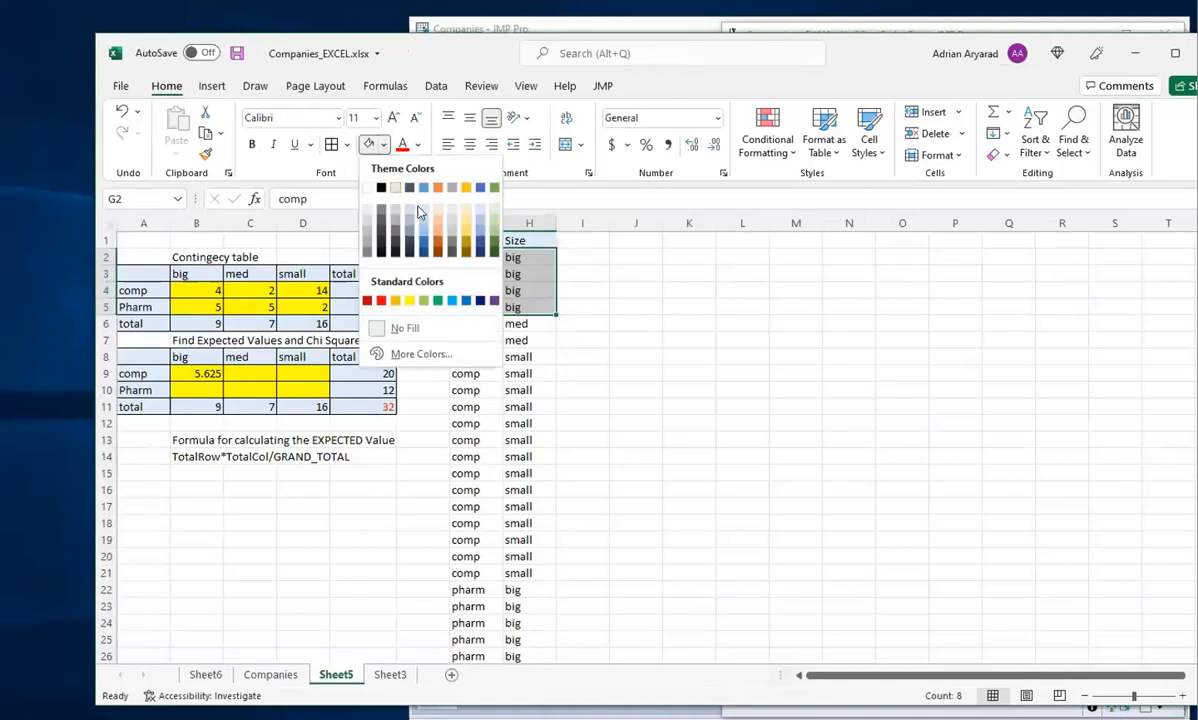
{"action": "left_click", "coordinate": [471, 224]}
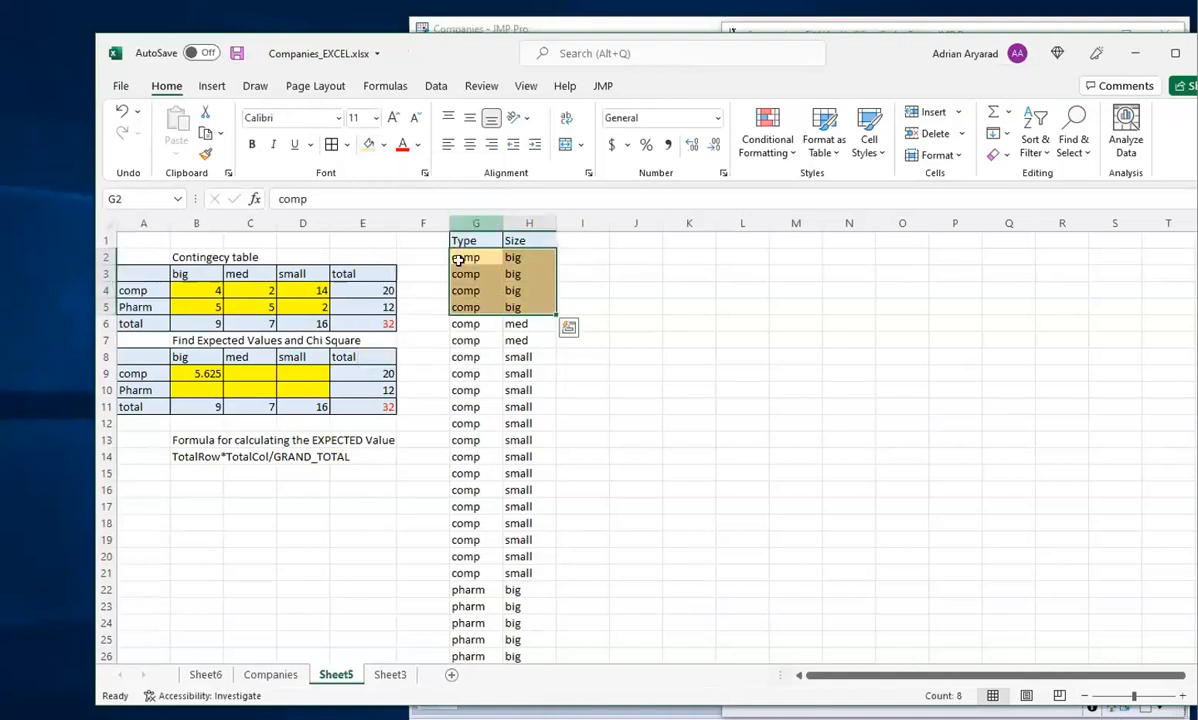
Fill the comp/med rows G6:H7 with light blue to match them with the contingency table's med comp count
{"action": "left_click", "coordinate": [268, 350]}
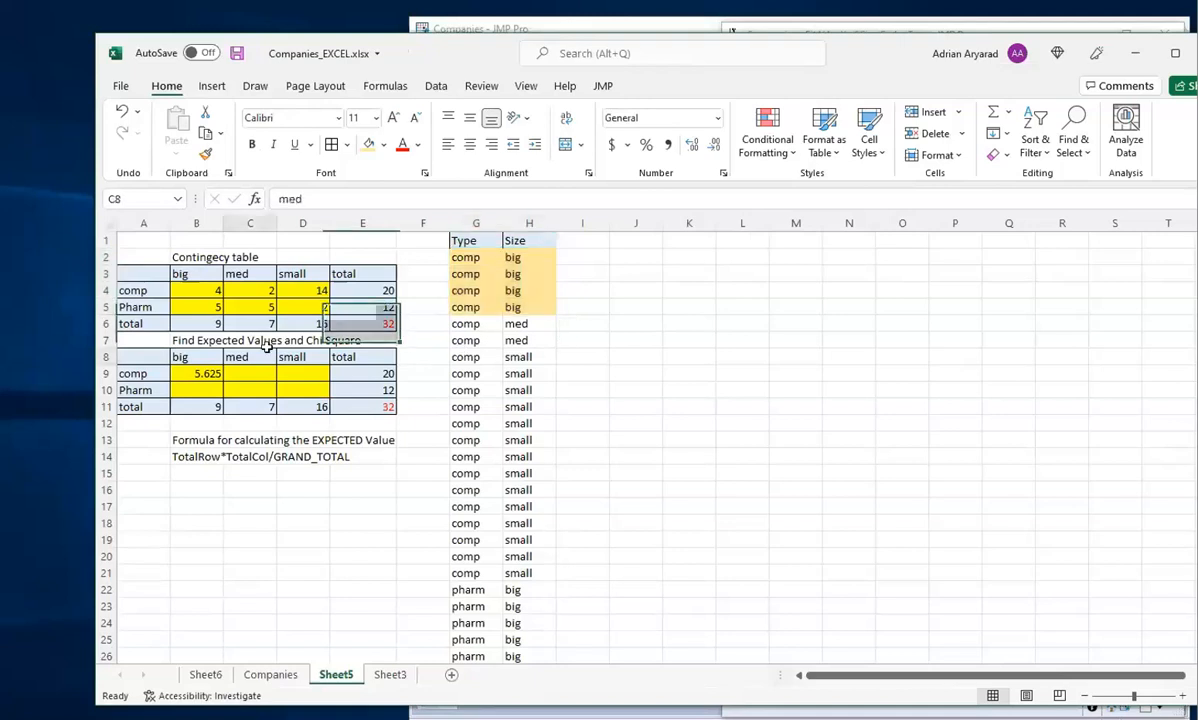
{"action": "left_click", "coordinate": [262, 290]}
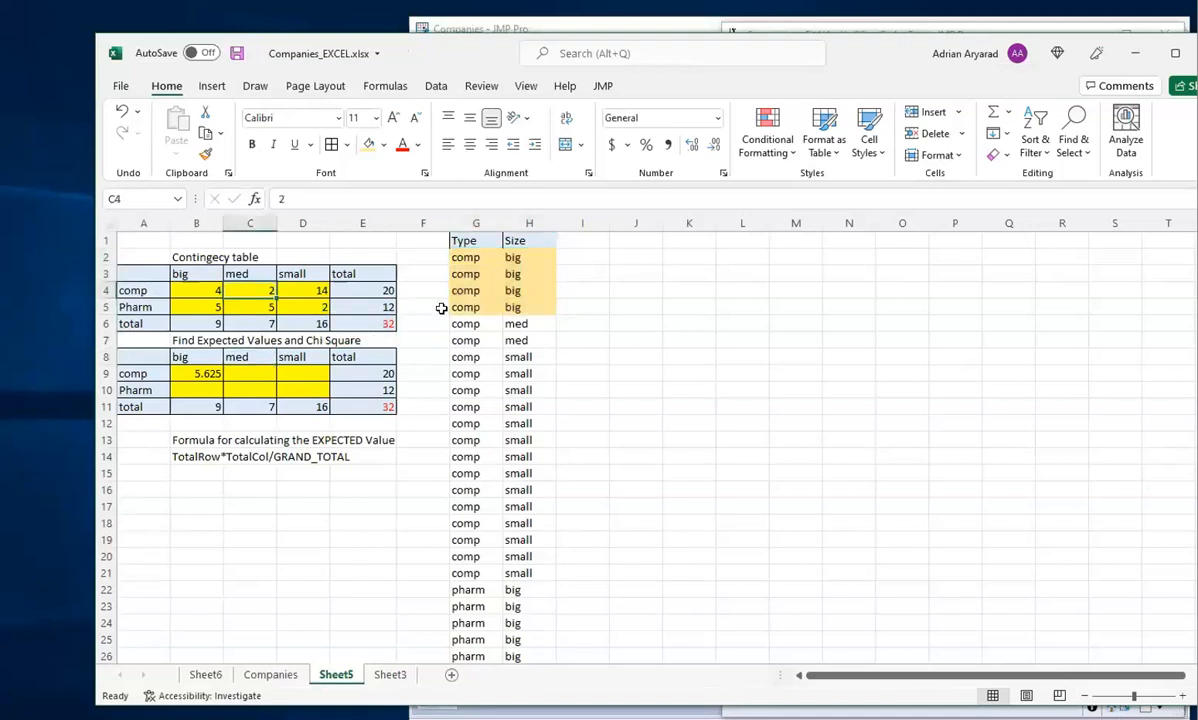
{"action": "left_click_drag", "start_coordinate": [465, 324], "coordinate": [518, 338]}
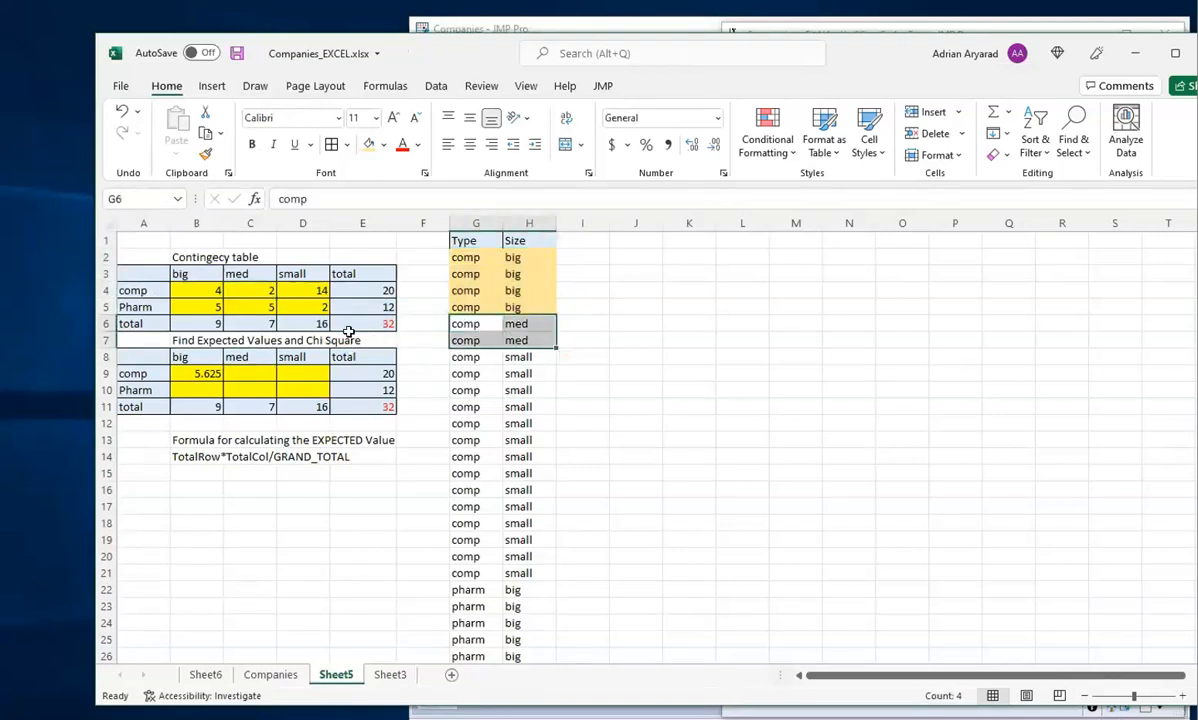
{"action": "left_click", "coordinate": [383, 145]}
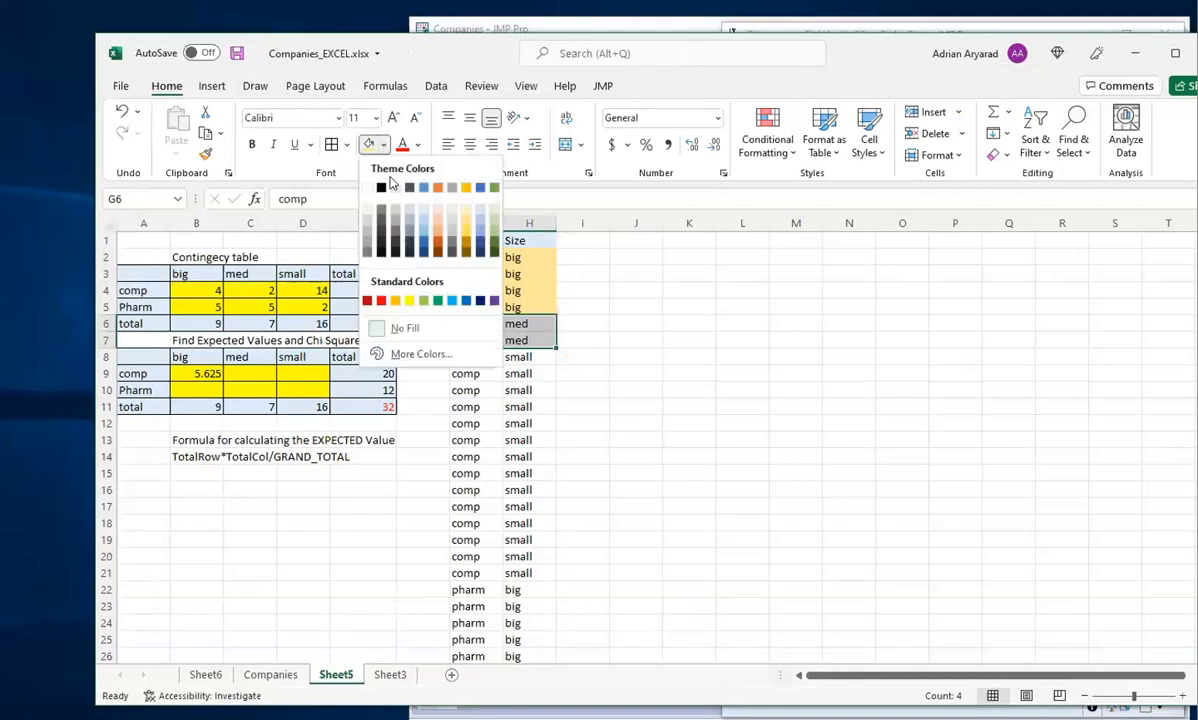
{"action": "left_click", "coordinate": [423, 212]}
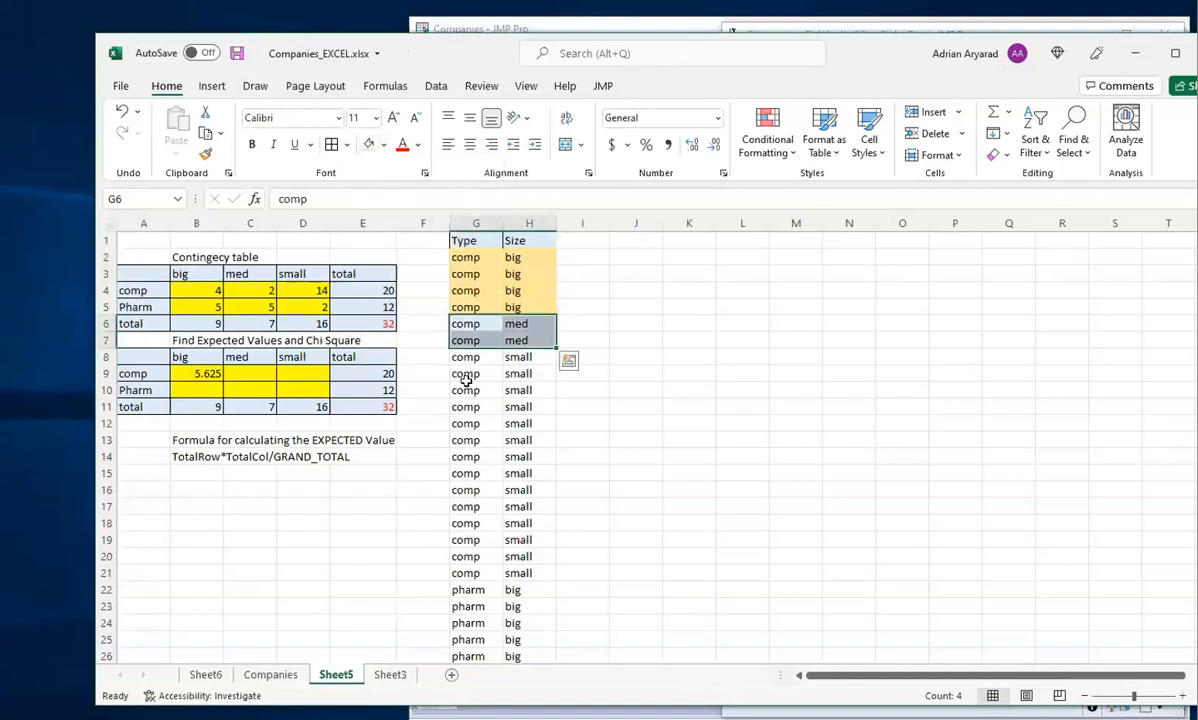
Fill the comp/small rows G8:H21 with light gold to mark the group behind the small comp count
{"action": "left_click", "coordinate": [315, 289]}
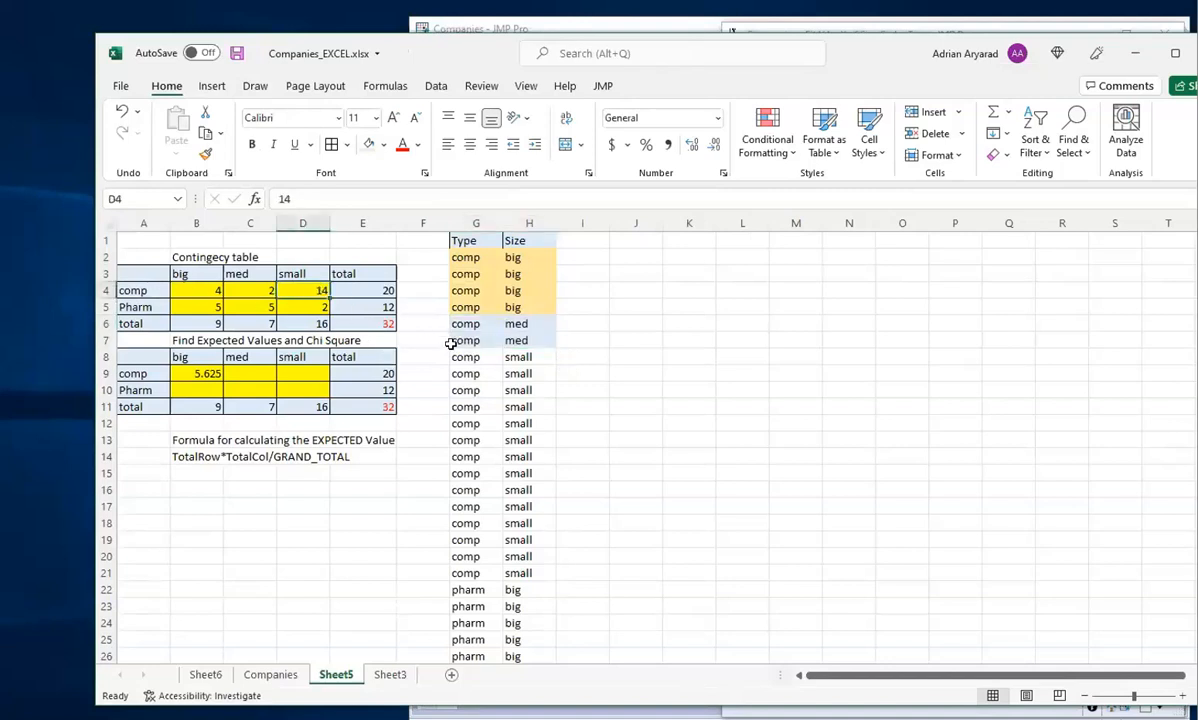
{"action": "left_click_drag", "start_coordinate": [460, 357], "coordinate": [518, 570]}
{"action": "left_click", "coordinate": [383, 145]}
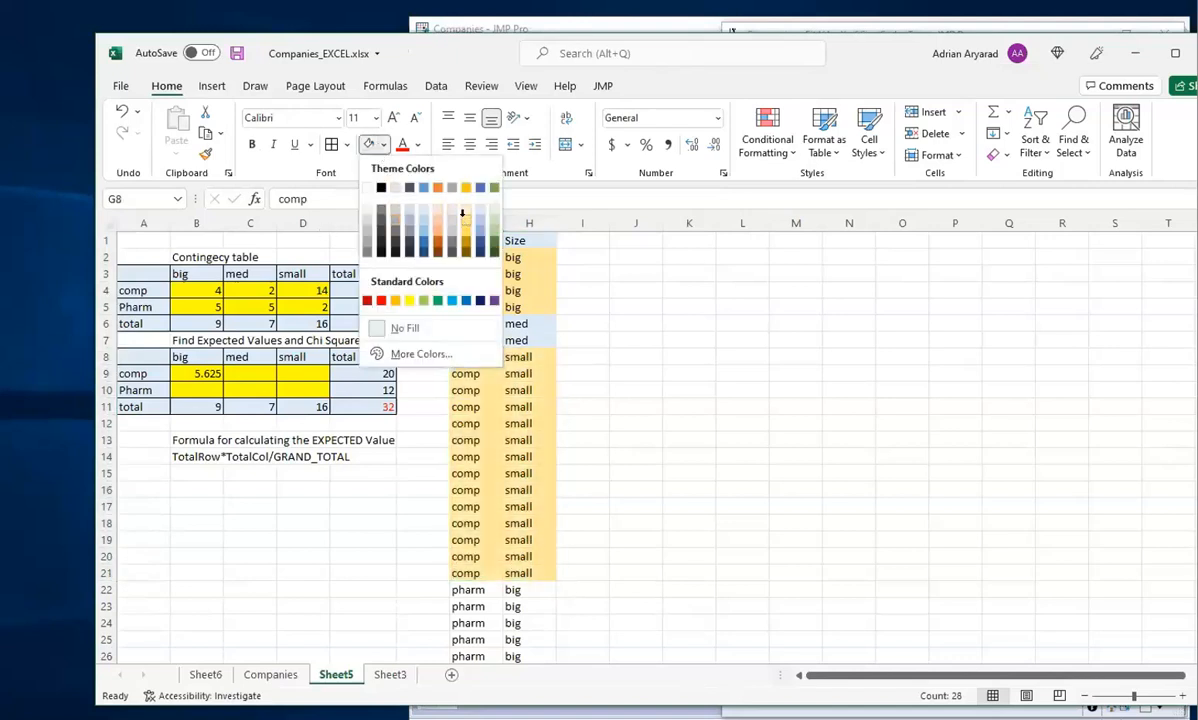
{"action": "left_click", "coordinate": [462, 213]}
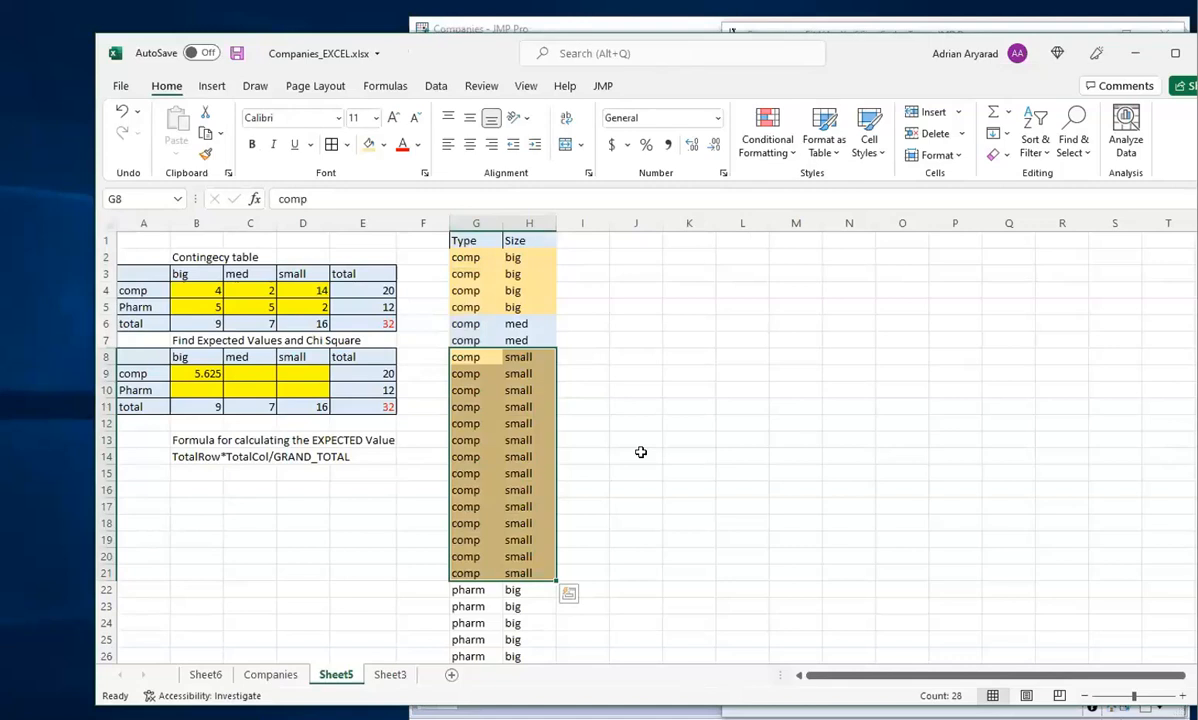
Fill the pharm/big rows G22:H26 with light blue to mark the group behind the big Pharm count
{"action": "left_click", "coordinate": [188, 308]}
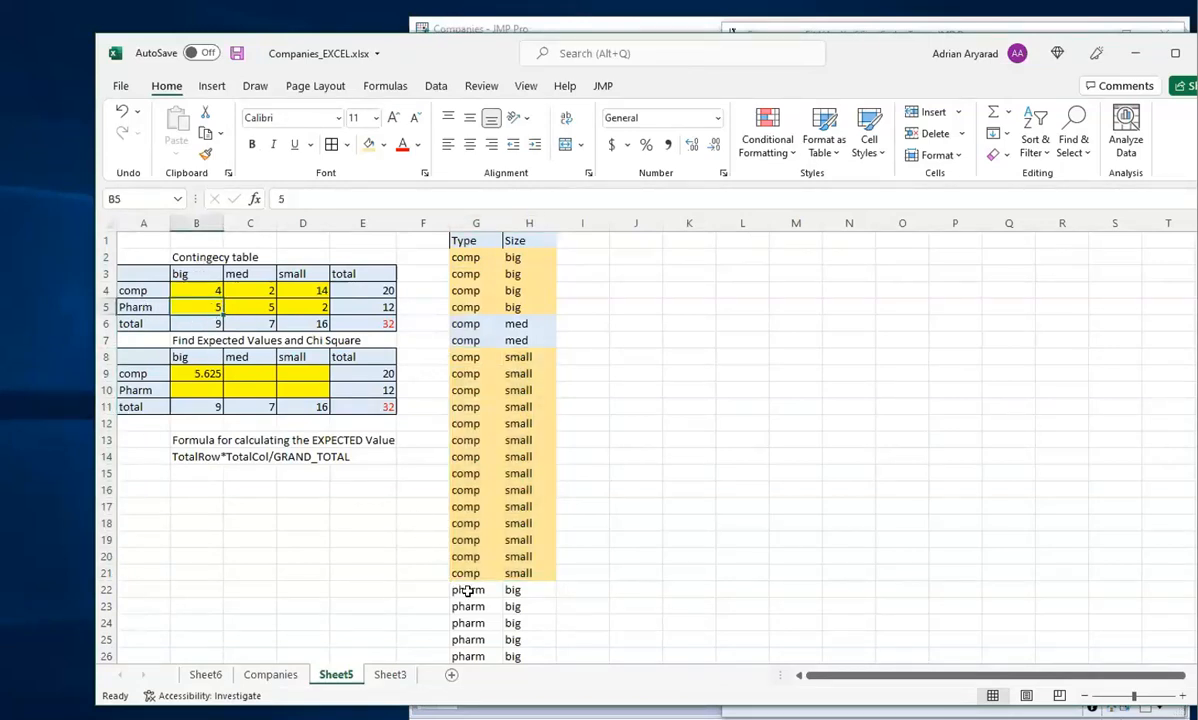
{"action": "left_click_drag", "start_coordinate": [478, 588], "coordinate": [508, 652]}
{"action": "scroll", "coordinate": [650, 612], "scroll_direction": "down", "scroll_amount": 1}
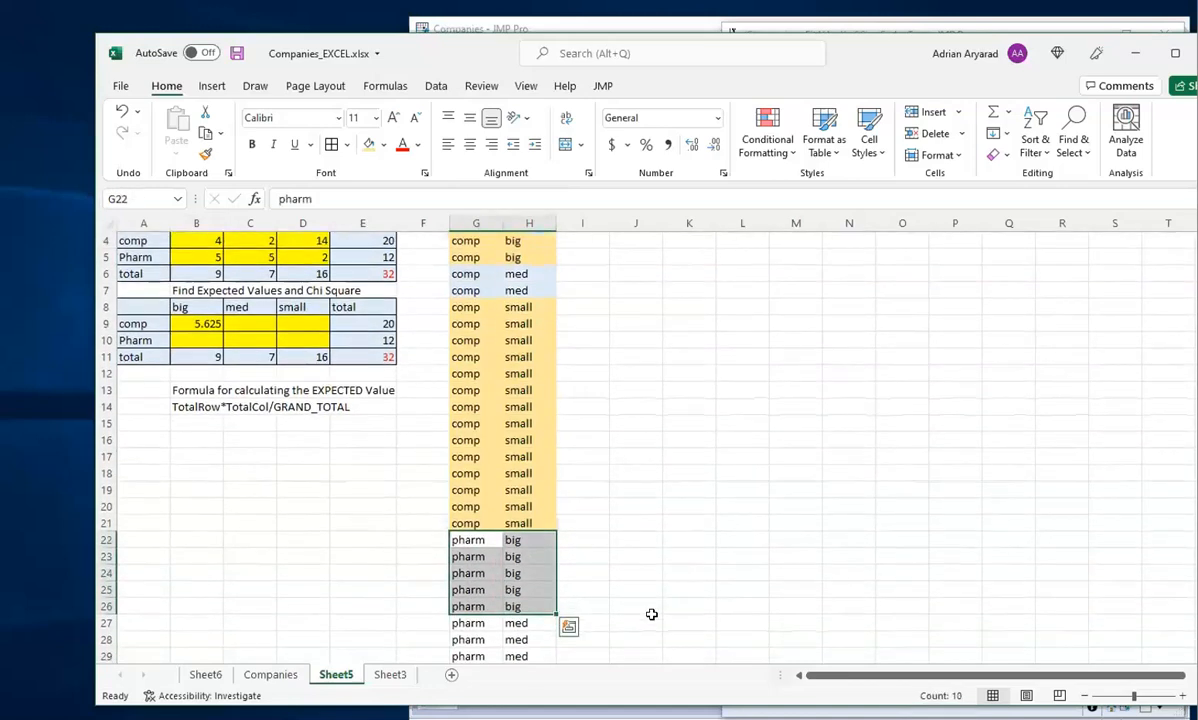
{"action": "left_click", "coordinate": [384, 145]}
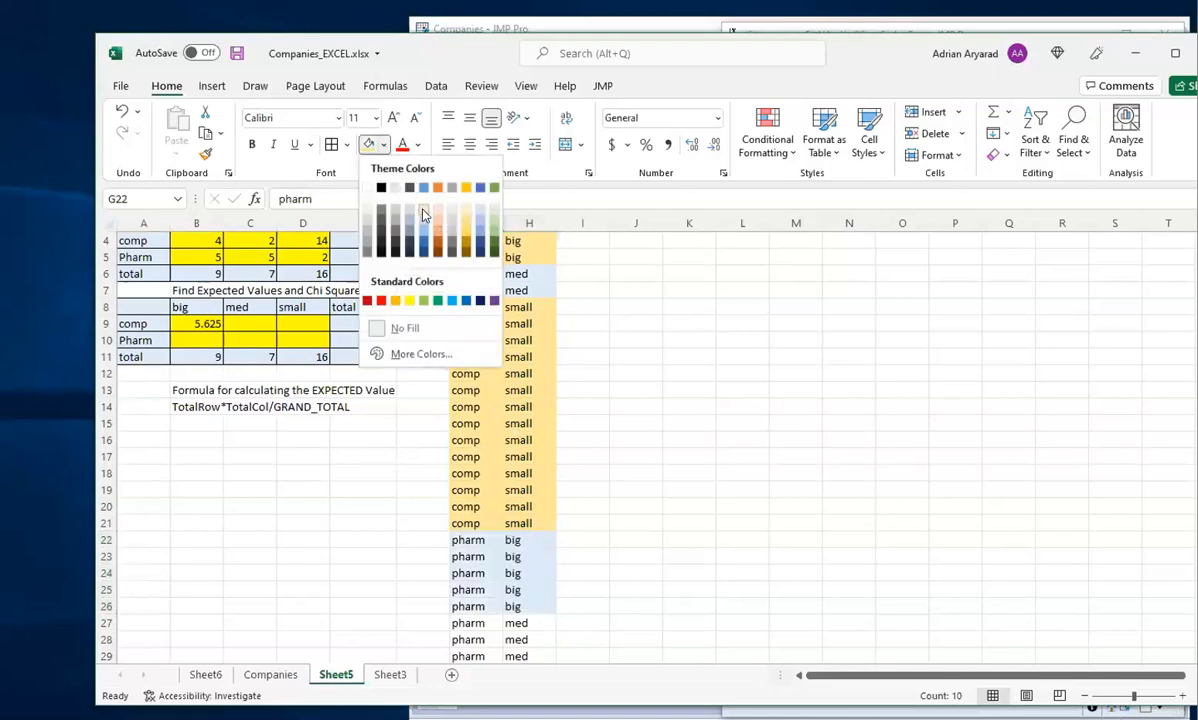
{"action": "left_click", "coordinate": [423, 213]}
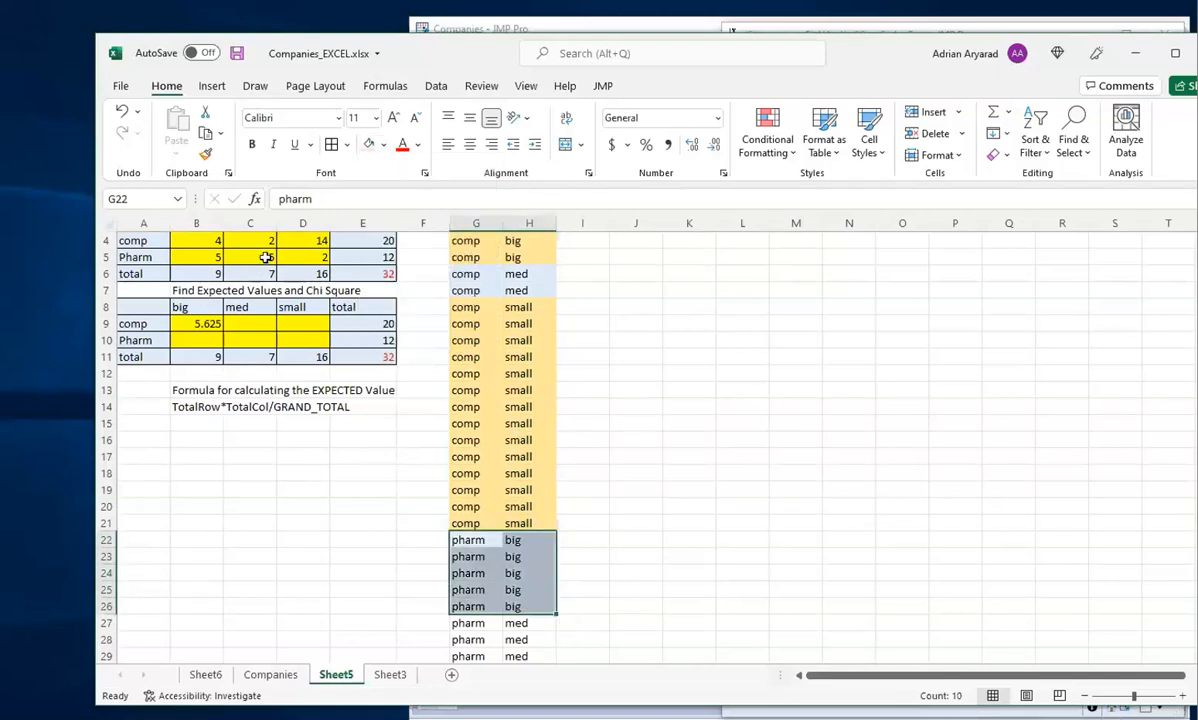
Fill the pharm/med rows G27:H31 with light gold to mark the group behind the med Pharm count
{"action": "scroll", "coordinate": [266, 257], "scroll_direction": "up", "scroll_amount": 1}
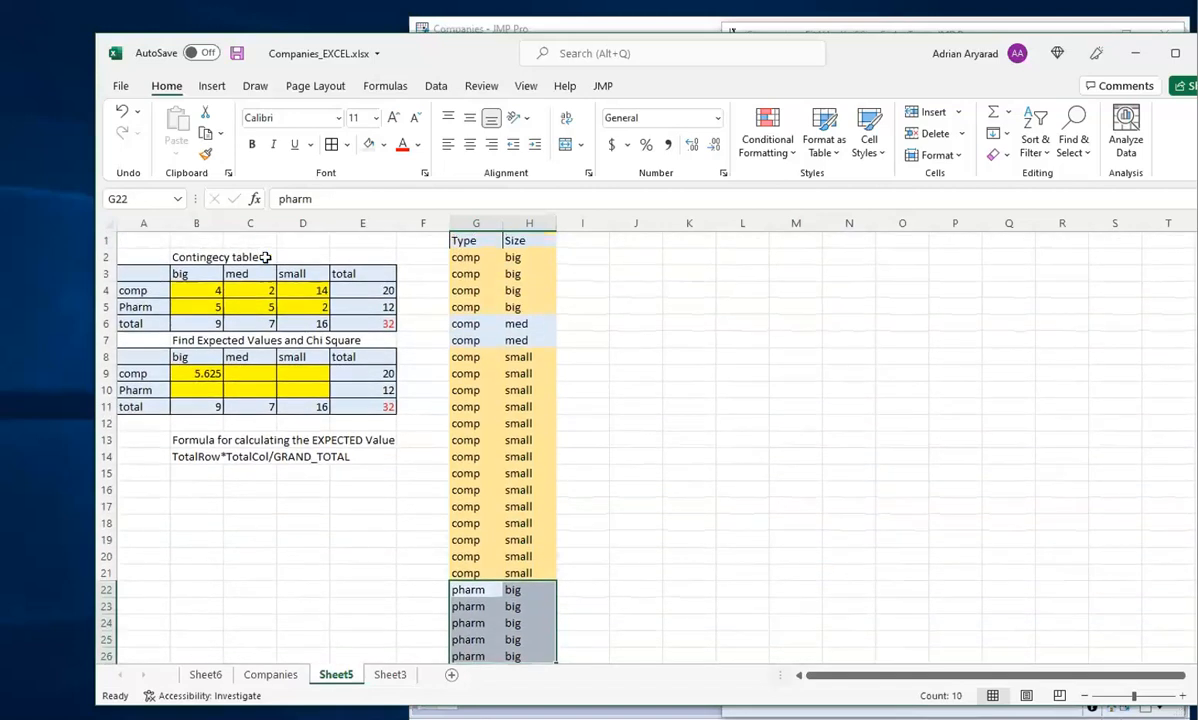
{"action": "scroll", "coordinate": [591, 513], "scroll_direction": "down", "scroll_amount": 4}
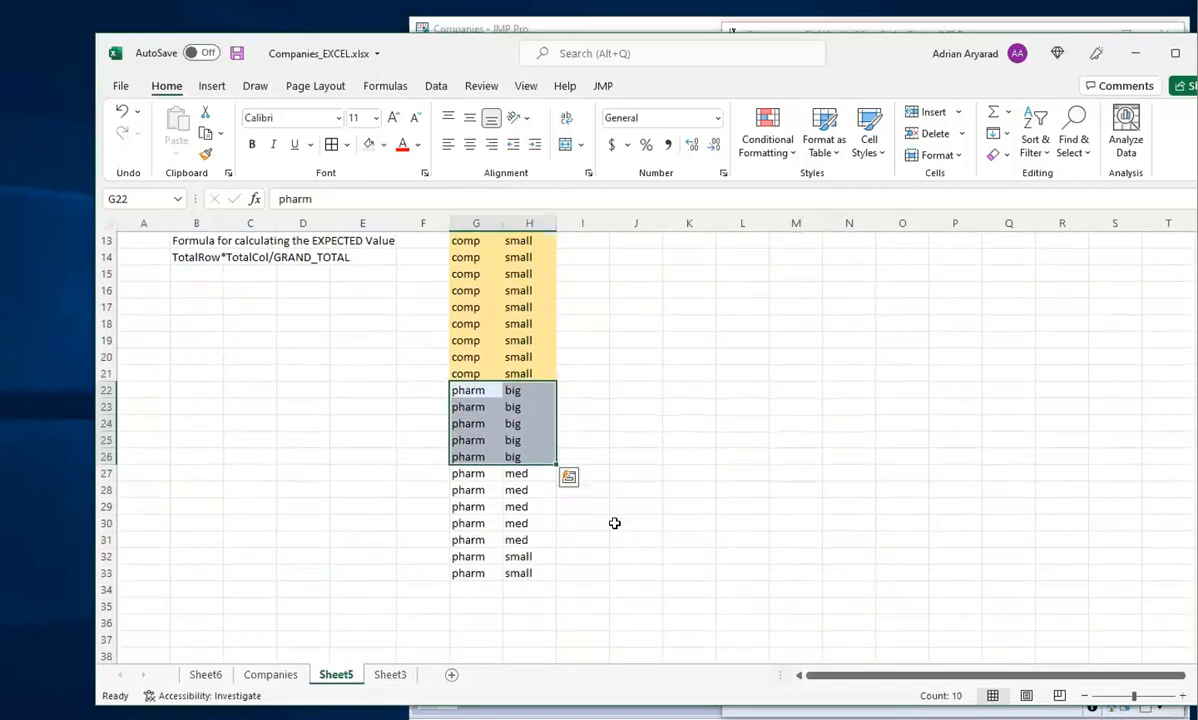
{"action": "left_click_drag", "start_coordinate": [459, 470], "coordinate": [532, 537]}
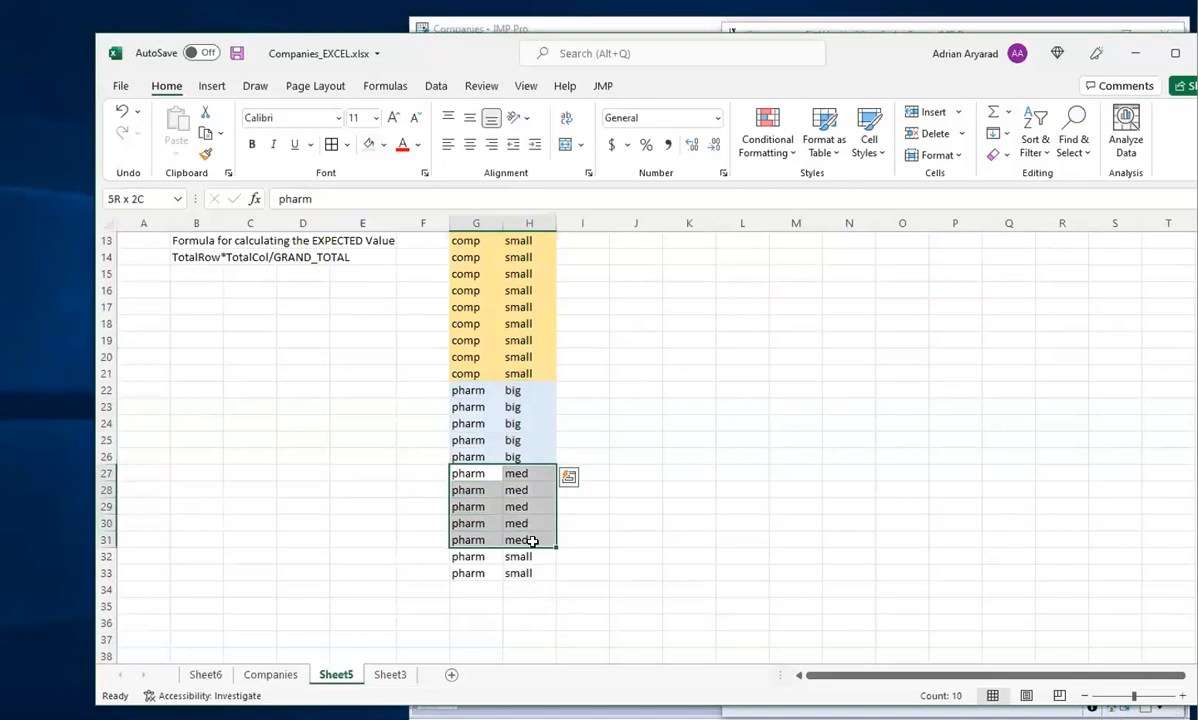
{"action": "left_click", "coordinate": [383, 145]}
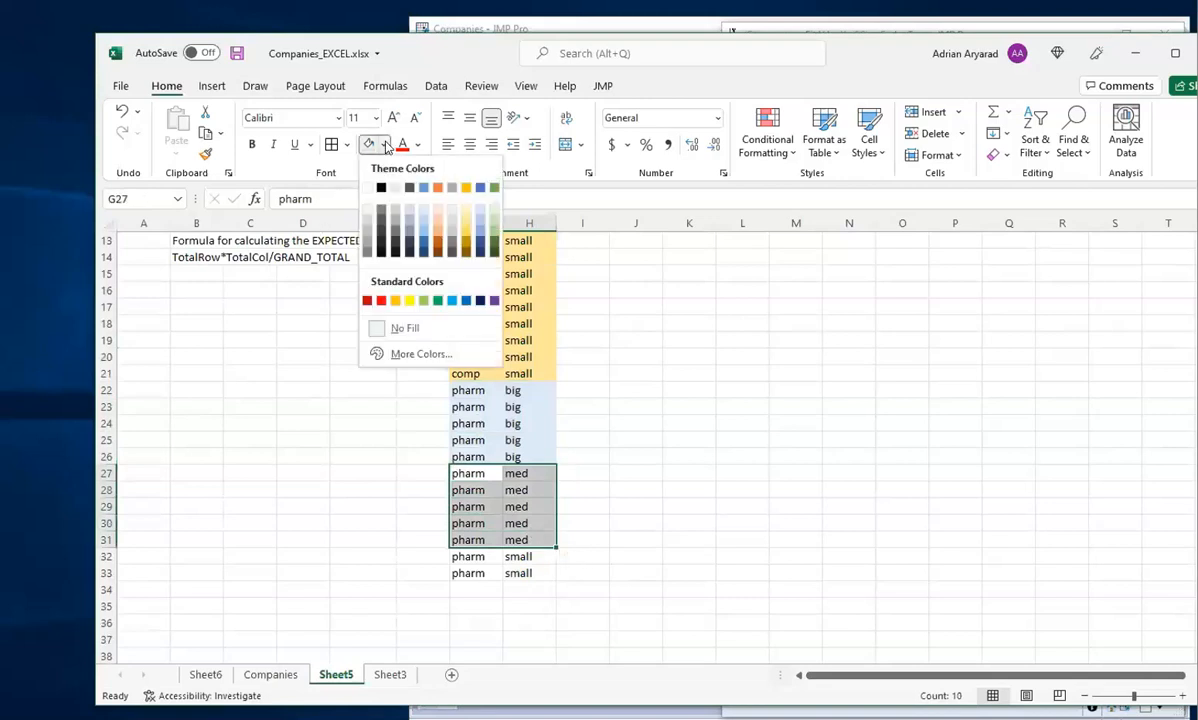
{"action": "left_click", "coordinate": [463, 222]}
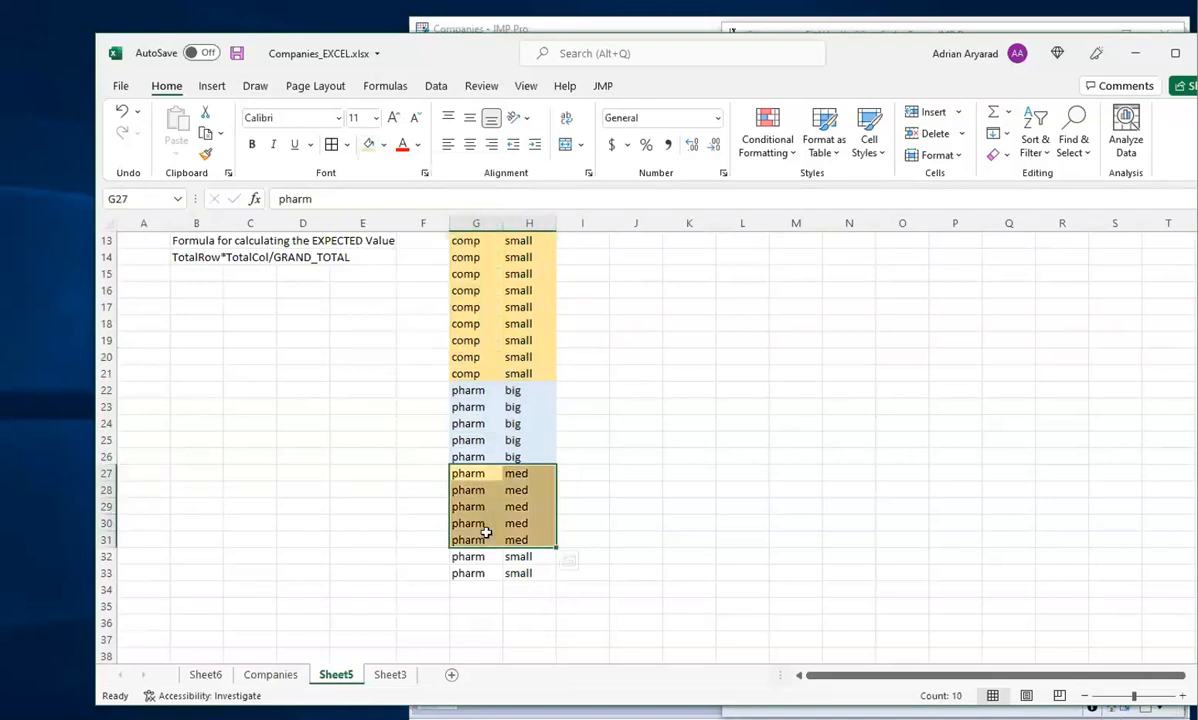
Fill the pharm/small rows G32:H33 with a medium blue shade to mark the last group
{"action": "left_click_drag", "start_coordinate": [470, 556], "coordinate": [525, 582]}
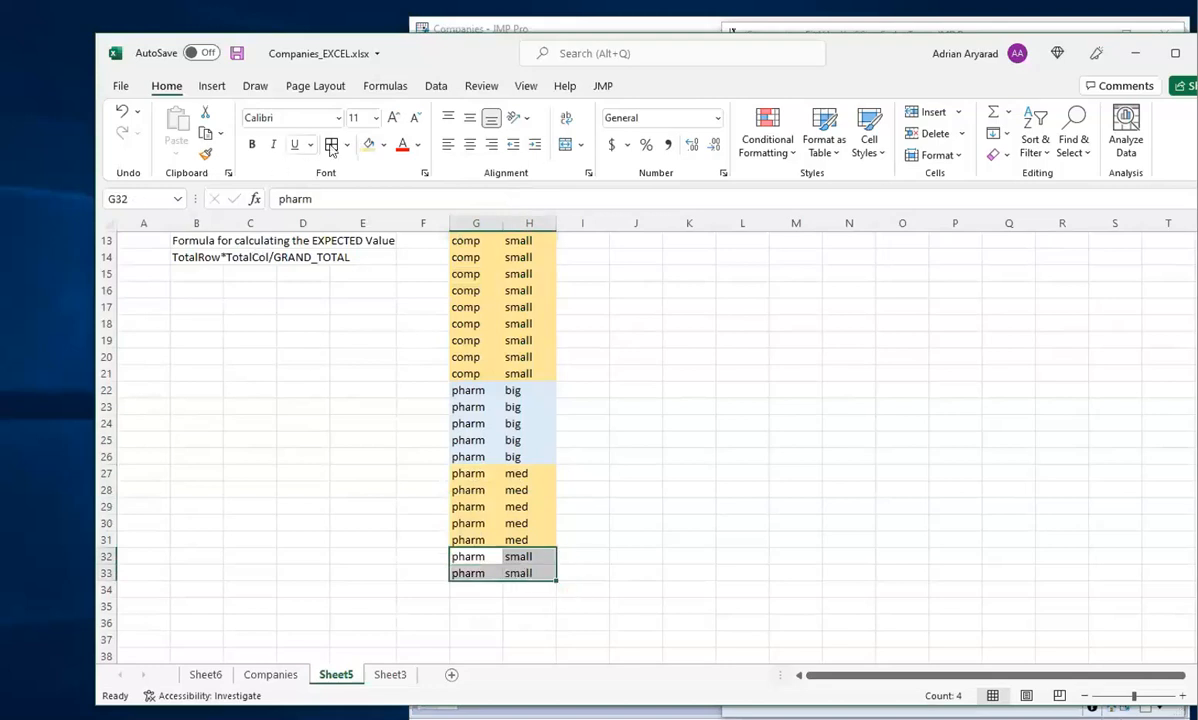
{"action": "left_click", "coordinate": [383, 145]}
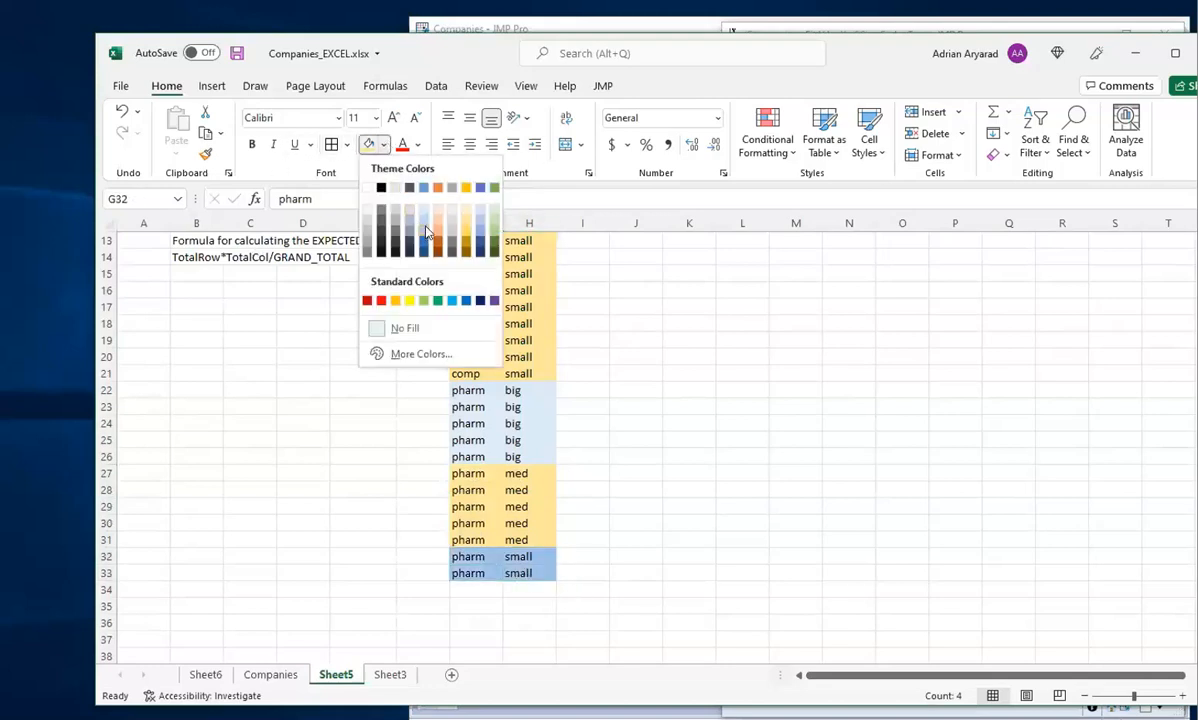
{"action": "left_click", "coordinate": [426, 232]}
{"action": "left_click", "coordinate": [725, 489]}
{"action": "scroll", "coordinate": [726, 487], "scroll_direction": "up", "scroll_amount": 4}
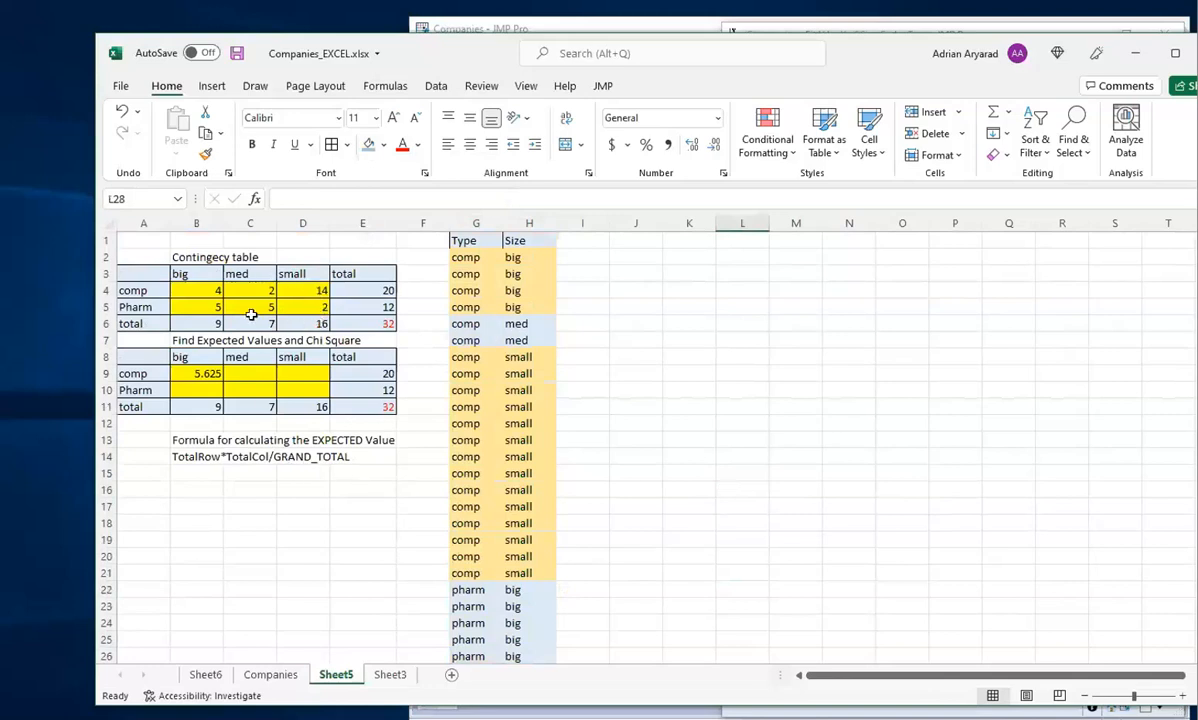
Review the contingency counts in B4:D5 against the coloured groups, and copy the Type and Size data with headers from G1:H33
{"action": "left_click_drag", "start_coordinate": [205, 288], "coordinate": [299, 311]}
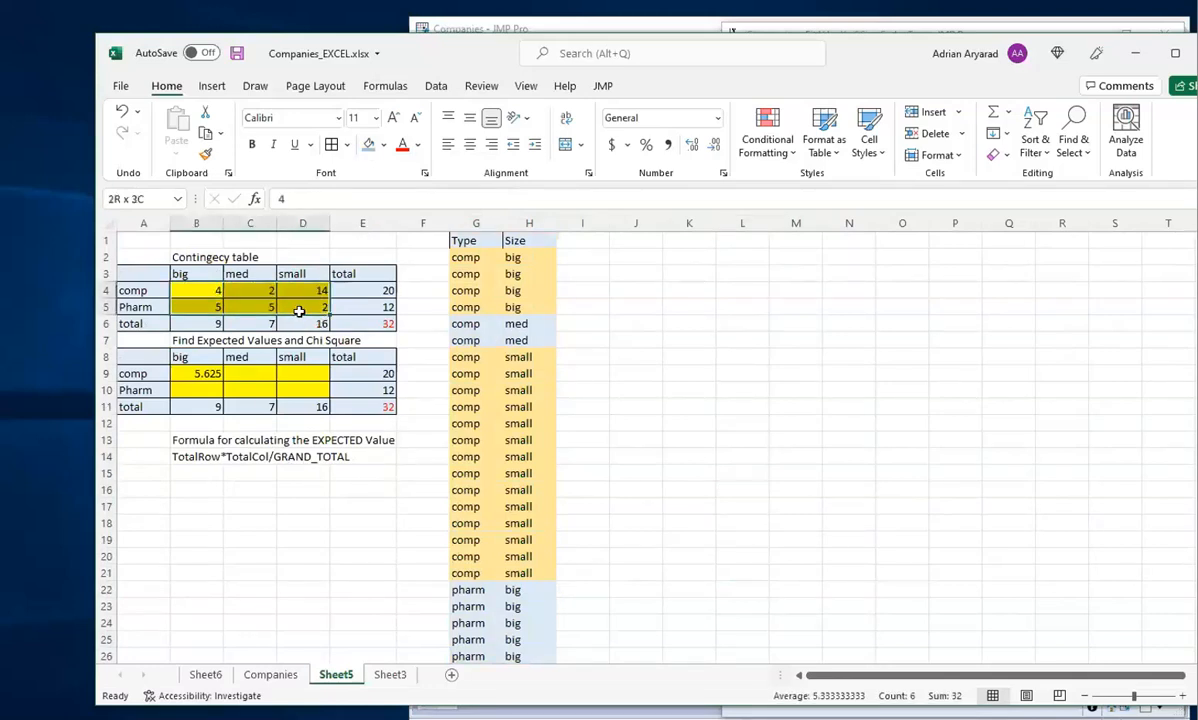
{"action": "scroll", "coordinate": [660, 307], "scroll_direction": "down", "scroll_amount": 3}
{"action": "scroll", "coordinate": [660, 307], "scroll_direction": "up", "scroll_amount": 3}
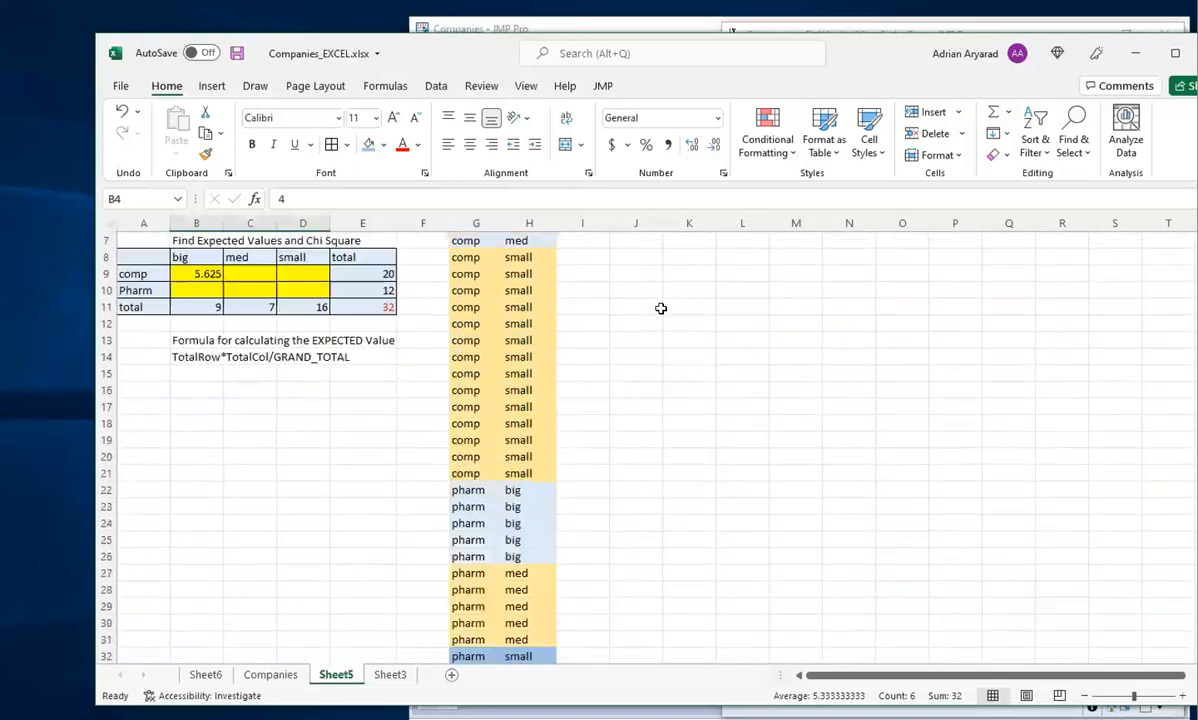
{"action": "left_click_drag", "start_coordinate": [464, 237], "coordinate": [508, 620]}
{"action": "right_click", "coordinate": [502, 401]}
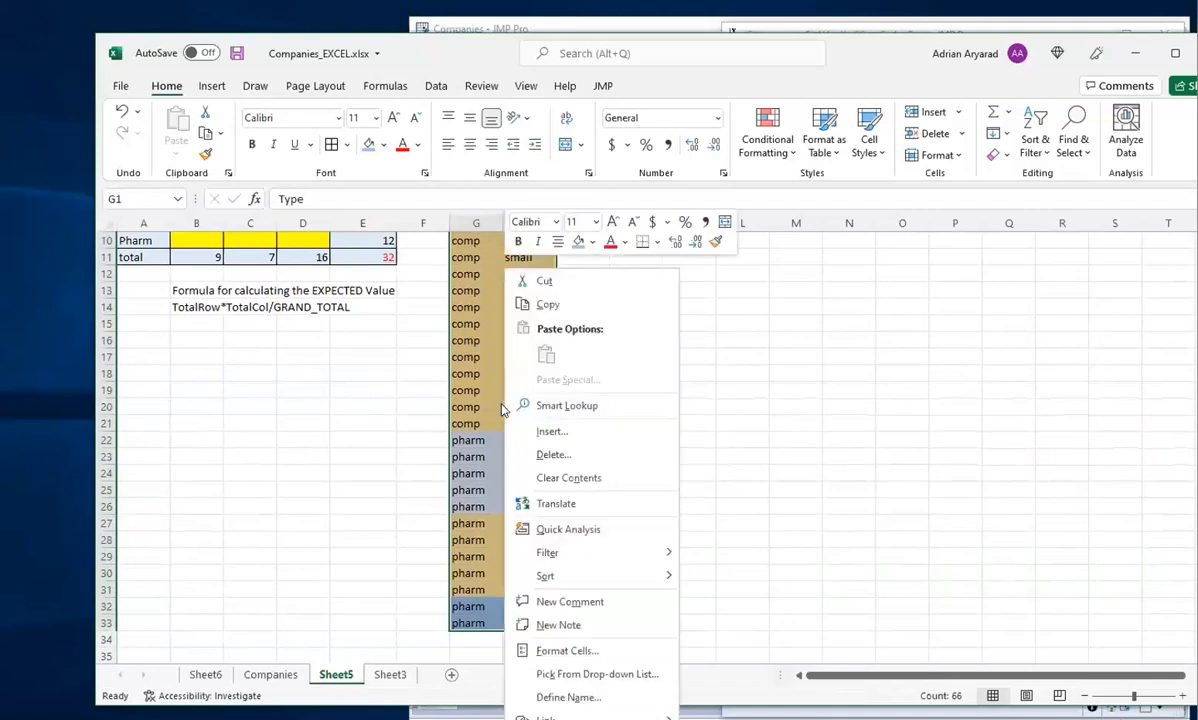
{"action": "left_click", "coordinate": [531, 304]}
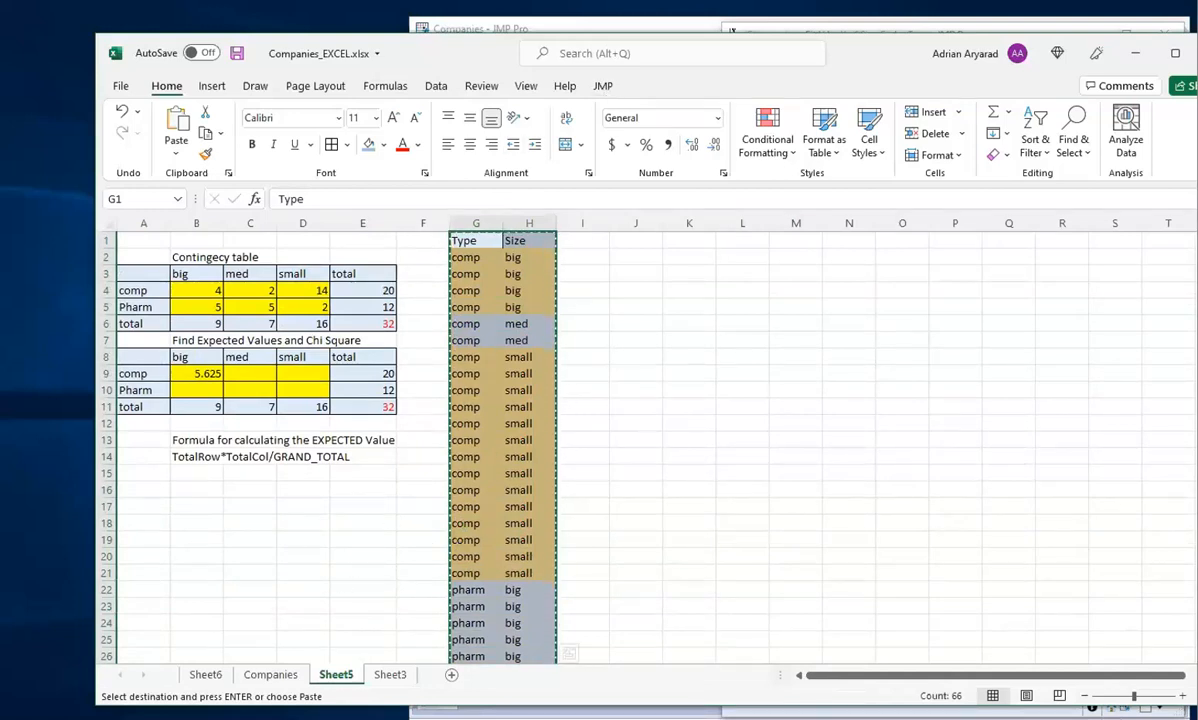
Switch to the Companies data table in JMP and create a new empty data table
{"action": "mouse_move", "coordinate": [291, 712]}
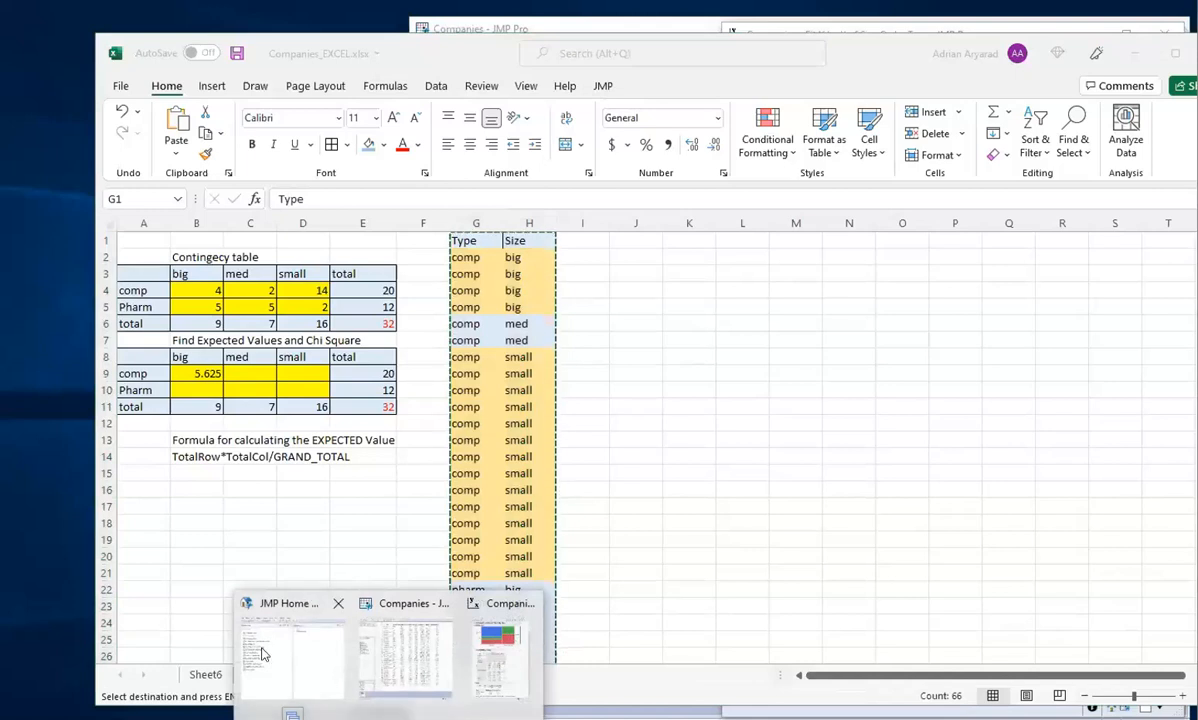
{"action": "left_click", "coordinate": [405, 645]}
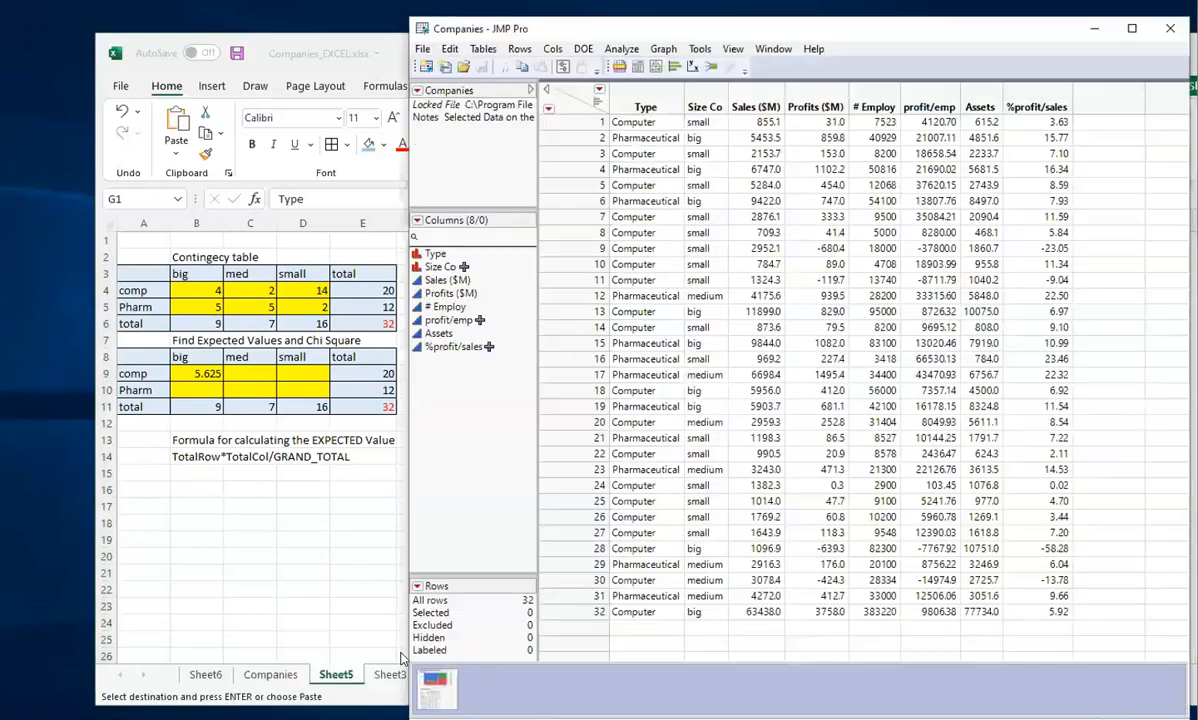
{"action": "left_click", "coordinate": [426, 66]}
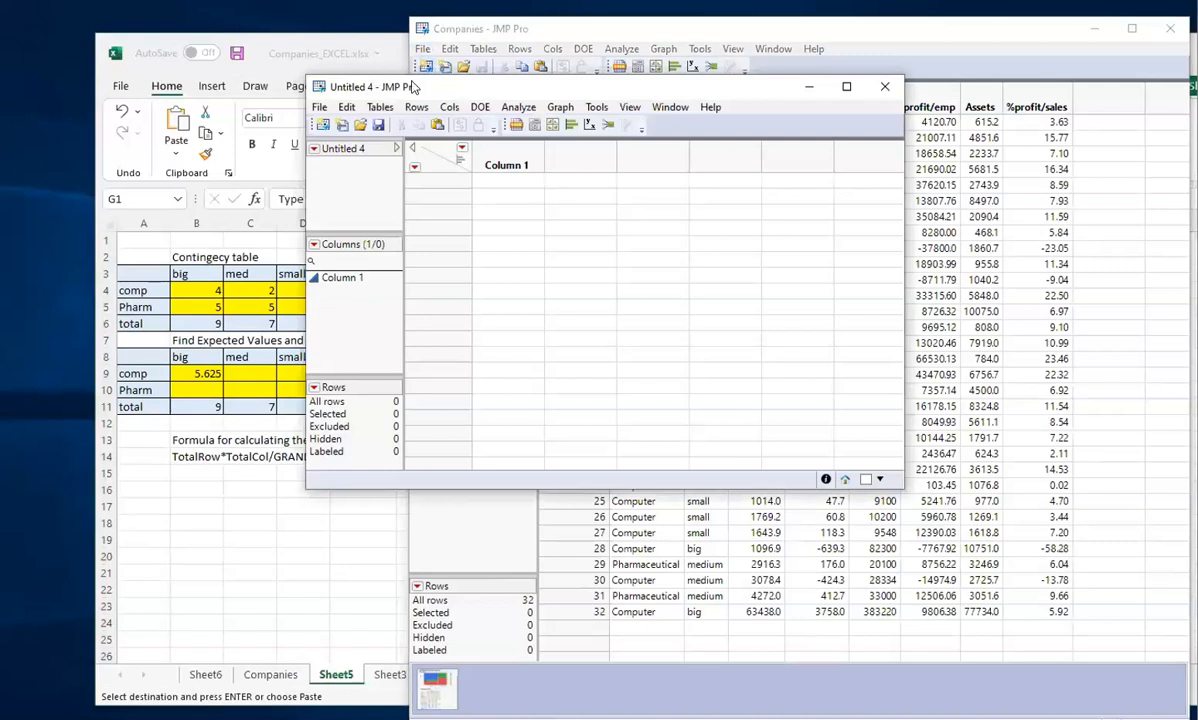
Paste the copied Type and Size data into the empty data table, using the first row as column names
{"action": "left_click", "coordinate": [346, 108]}
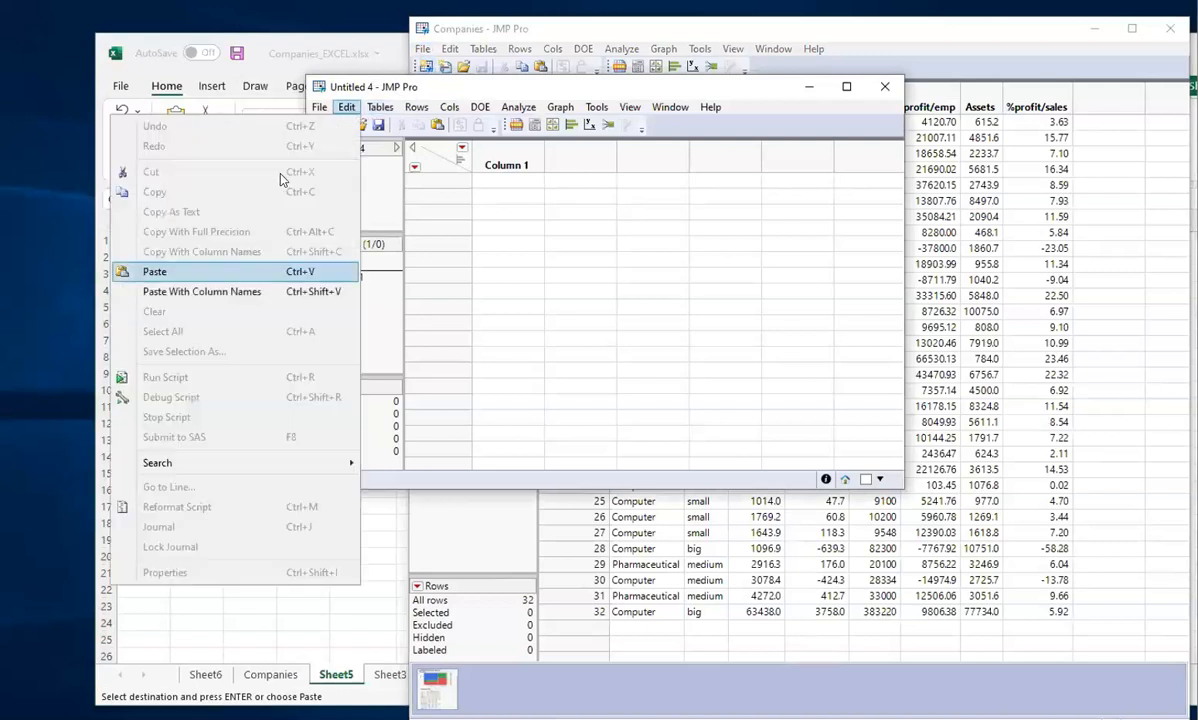
{"action": "left_click", "coordinate": [250, 291]}
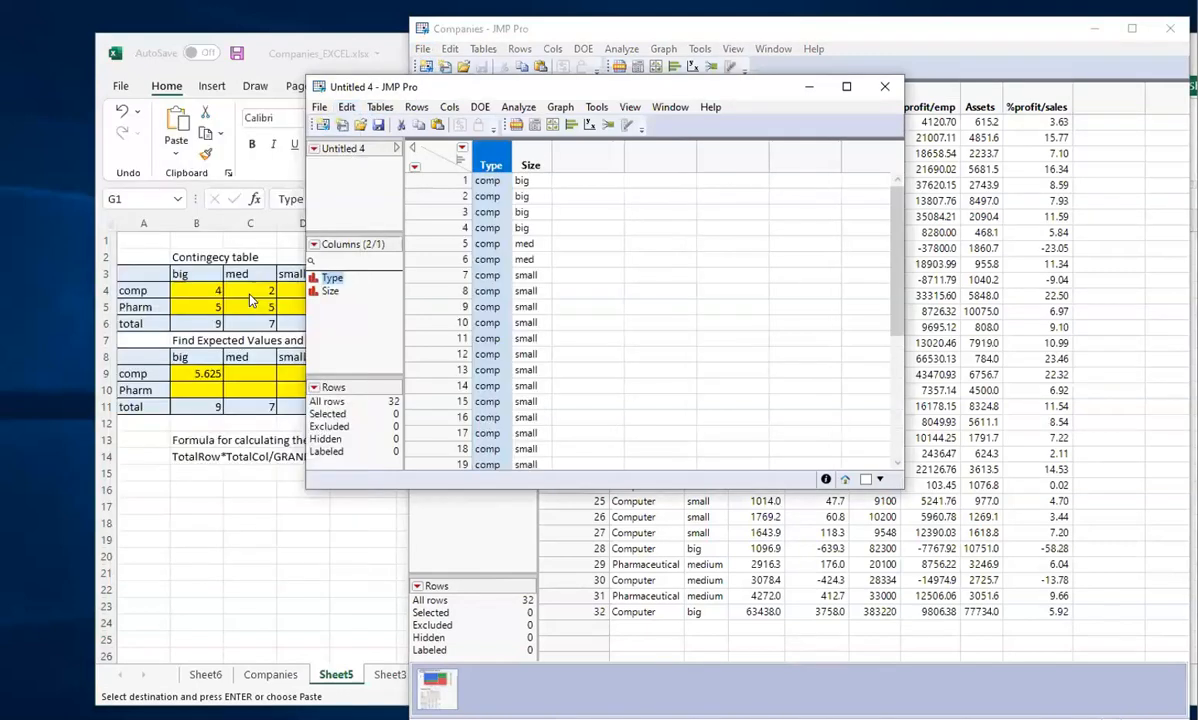
Run Fit Y by X with Size as the Y response and Type as the X factor, and bring the contingency report into view
{"action": "left_click", "coordinate": [590, 125]}
{"action": "left_click_drag", "start_coordinate": [500, 117], "coordinate": [832, 157]}
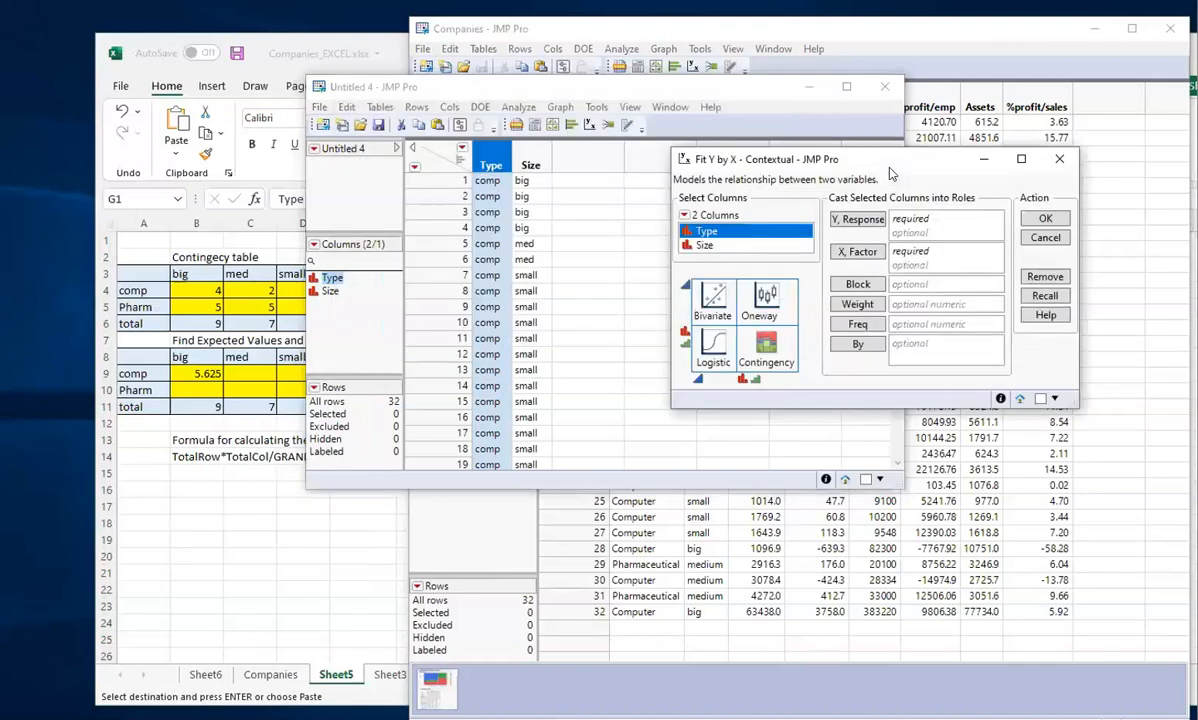
{"action": "left_click", "coordinate": [857, 219]}
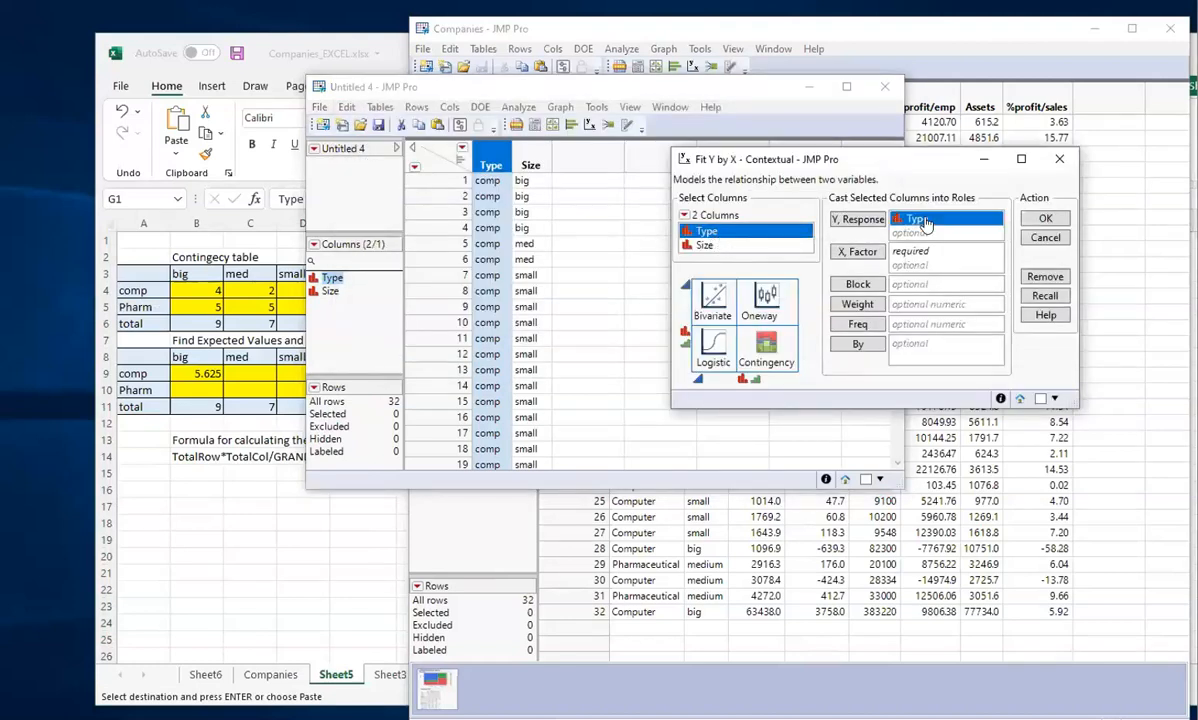
{"action": "left_click_drag", "start_coordinate": [702, 245], "coordinate": [912, 252]}
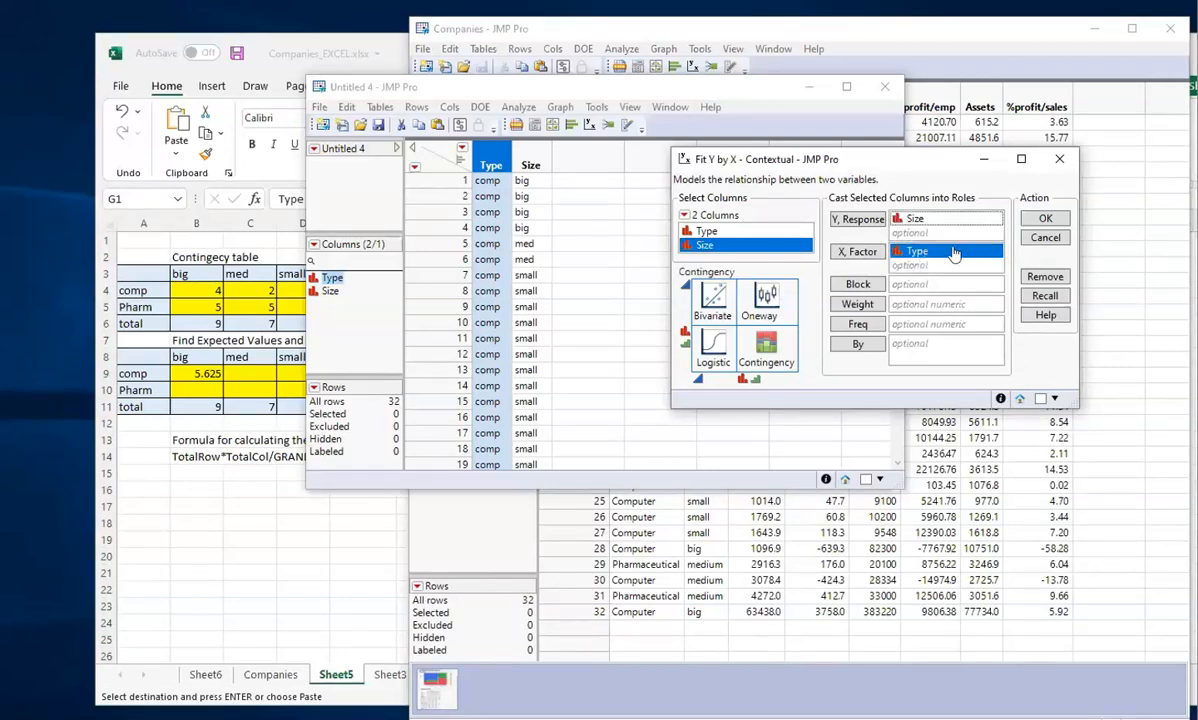
{"action": "left_click", "coordinate": [916, 221]}
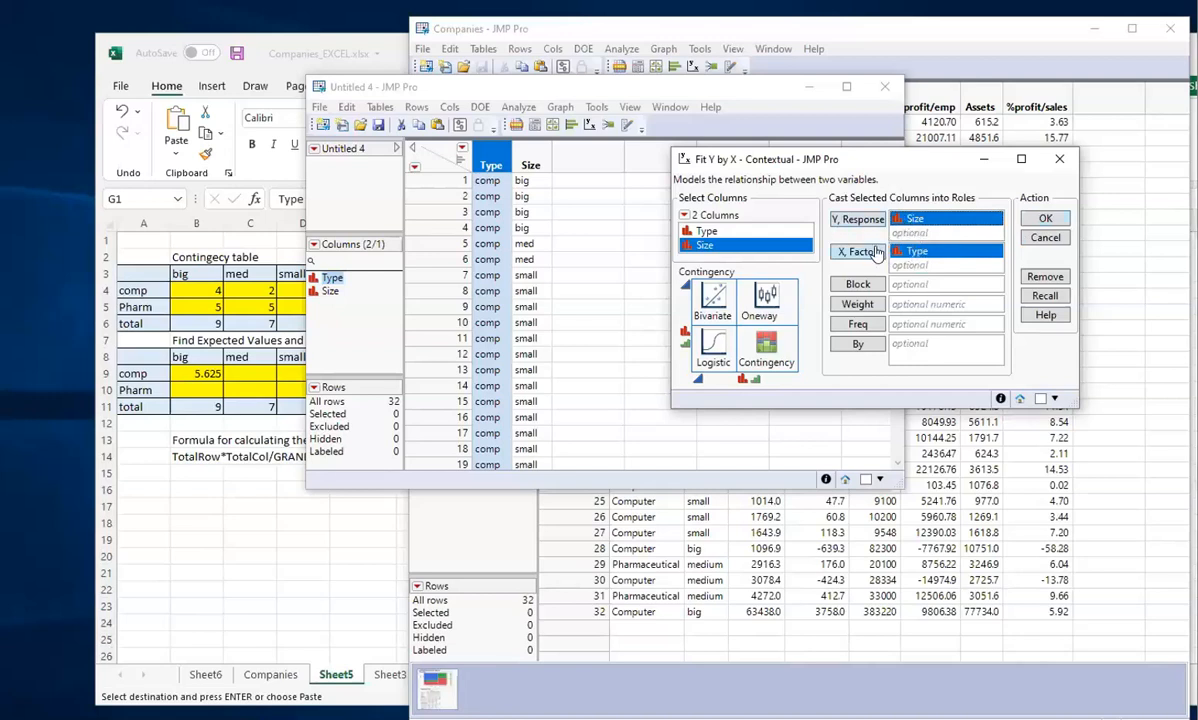
{"action": "left_click", "coordinate": [1045, 220]}
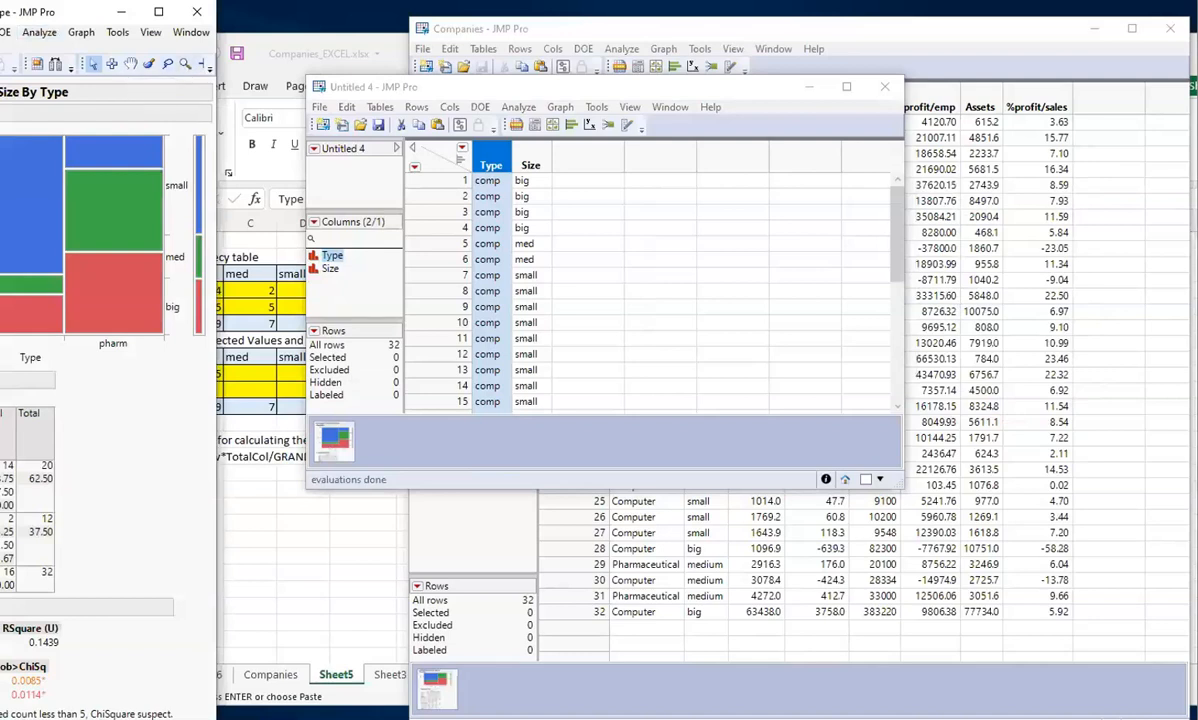
{"action": "left_click_drag", "start_coordinate": [12, 22], "coordinate": [772, 66]}
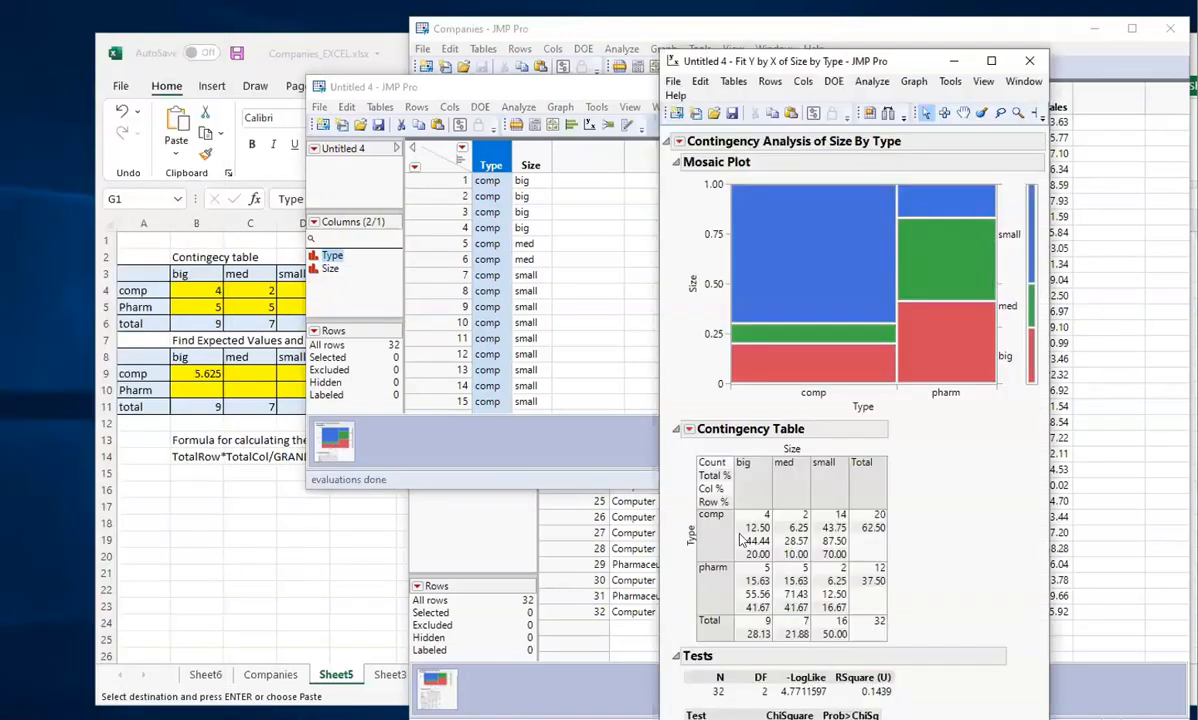
Add the Expected values to the cells of the report's contingency table and reposition the report to show the table
{"action": "left_click", "coordinate": [687, 429]}
{"action": "left_click", "coordinate": [587, 526]}
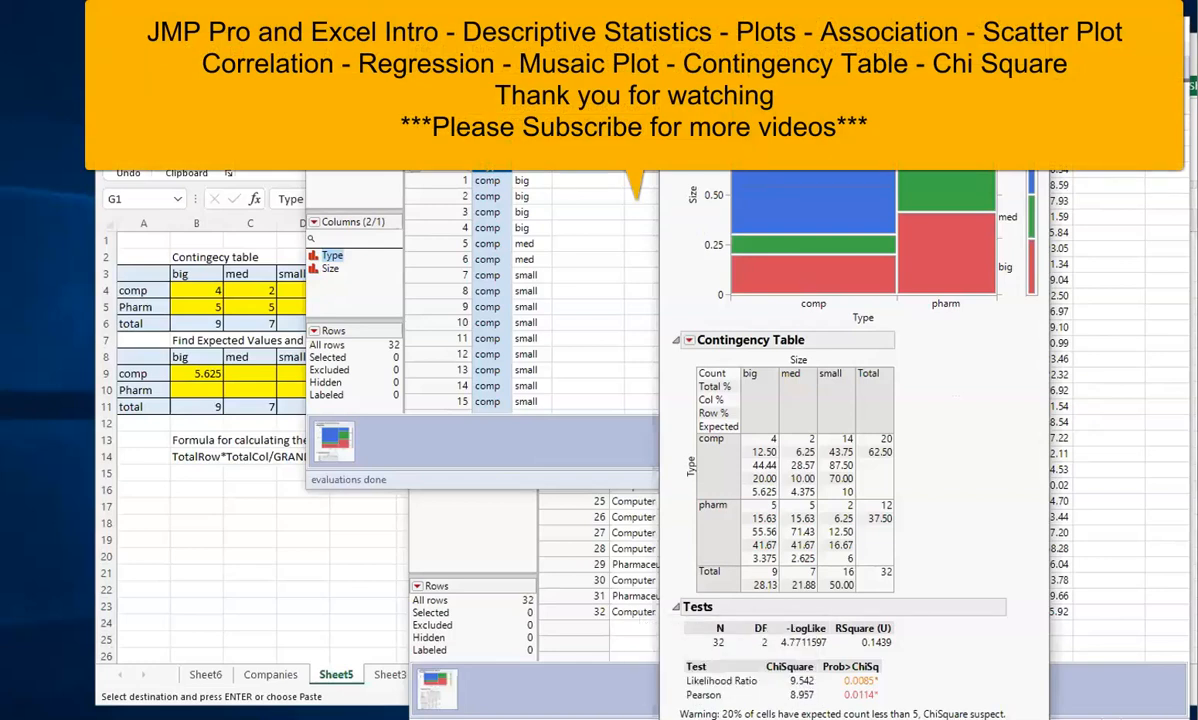
{"action": "left_click_drag", "start_coordinate": [850, 22], "coordinate": [847, 98]}
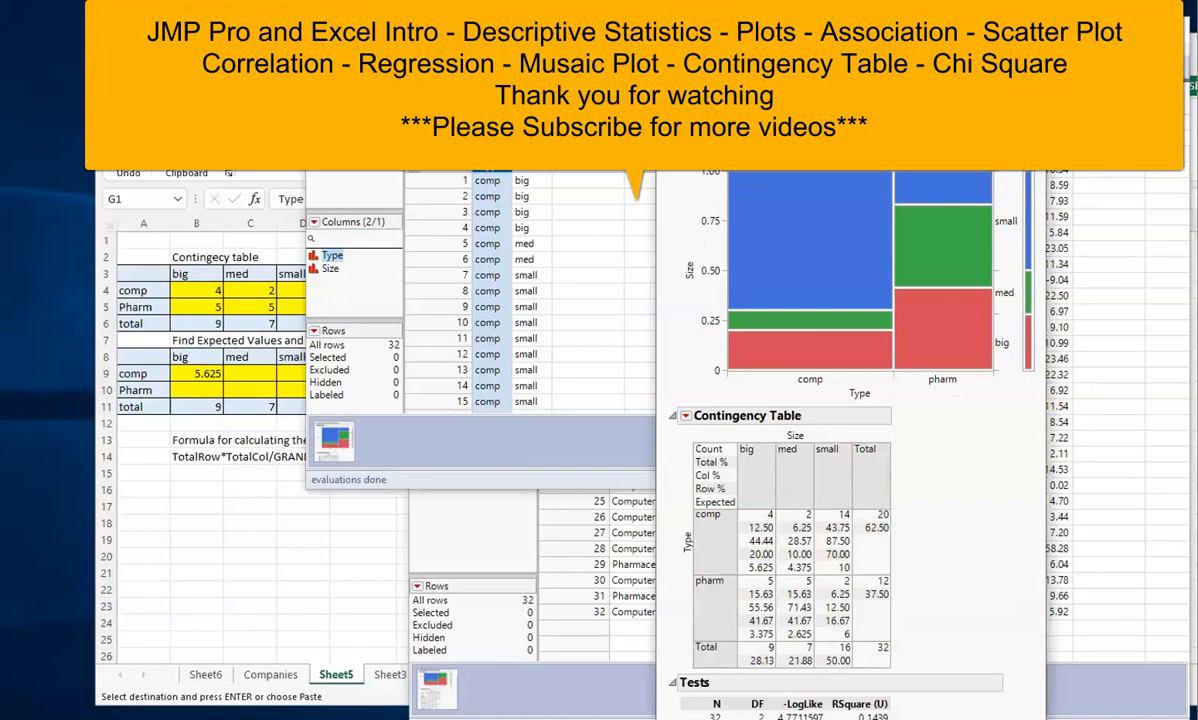
Switch to the Excel workbook, end copy mode, and review the contingency table A3:E6 against the raw Type and Size rows in columns G and H
{"action": "left_click", "coordinate": [290, 47]}
{"action": "left_click", "coordinate": [273, 446]}
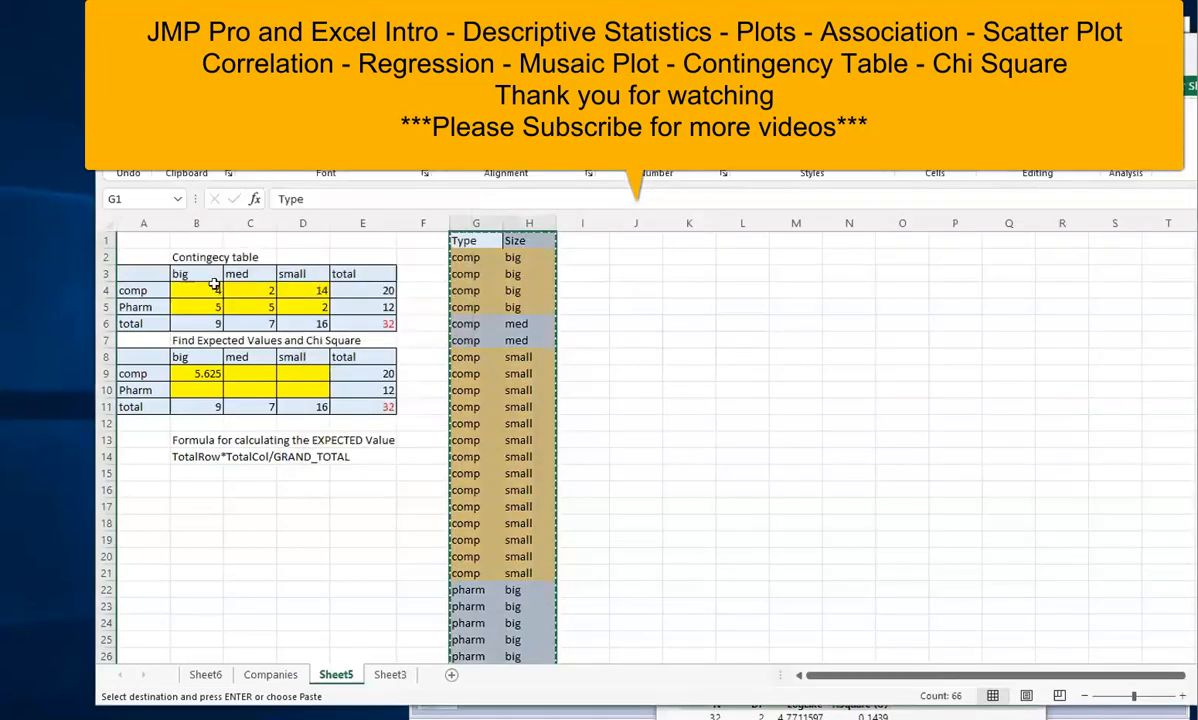
{"action": "key", "text": "Escape"}
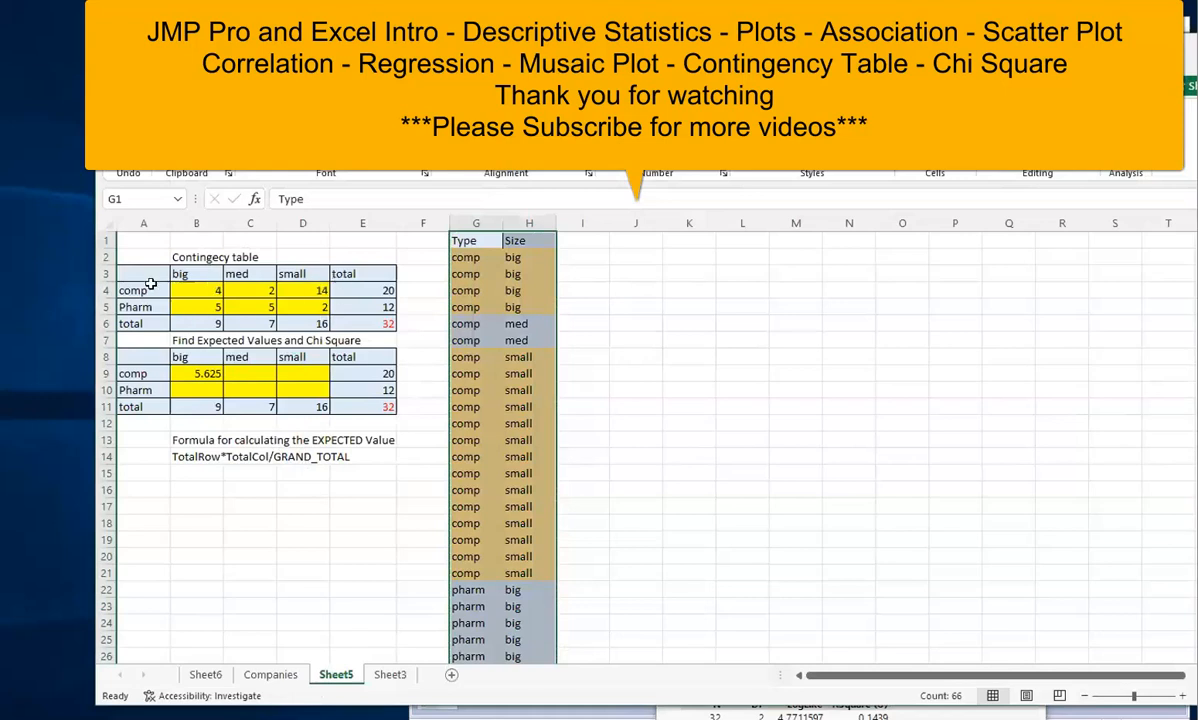
{"action": "left_click_drag", "start_coordinate": [140, 273], "coordinate": [385, 322]}
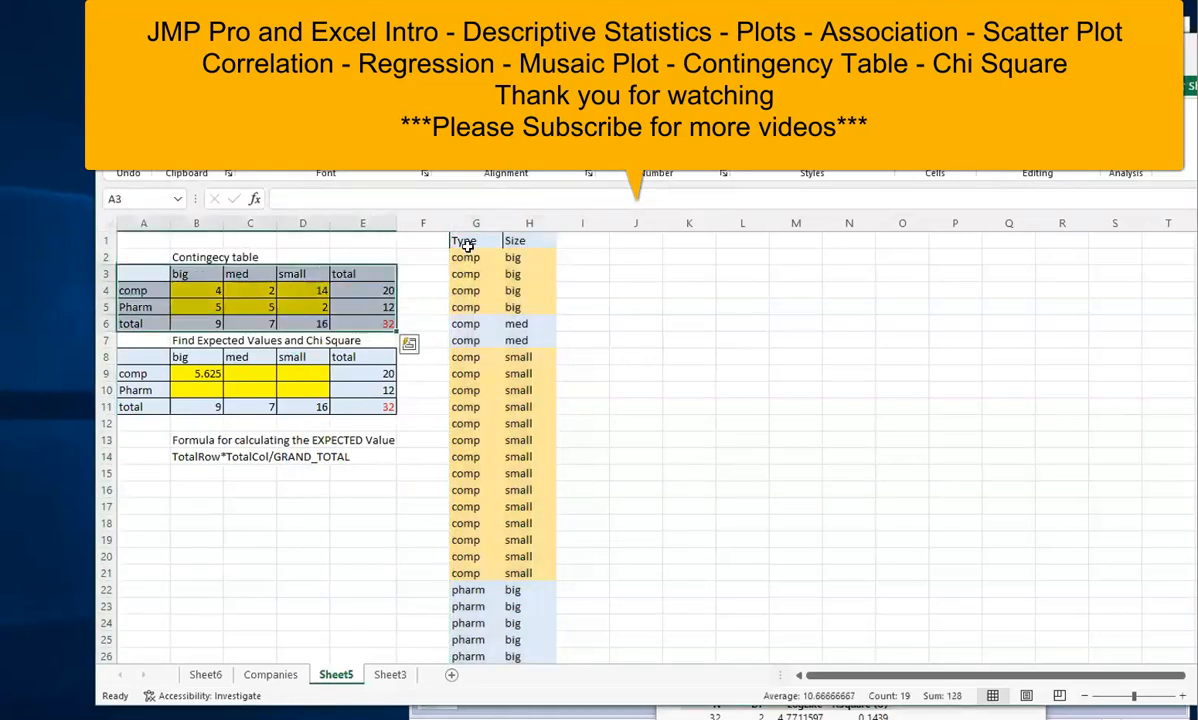
{"action": "left_click_drag", "start_coordinate": [471, 240], "coordinate": [516, 668]}
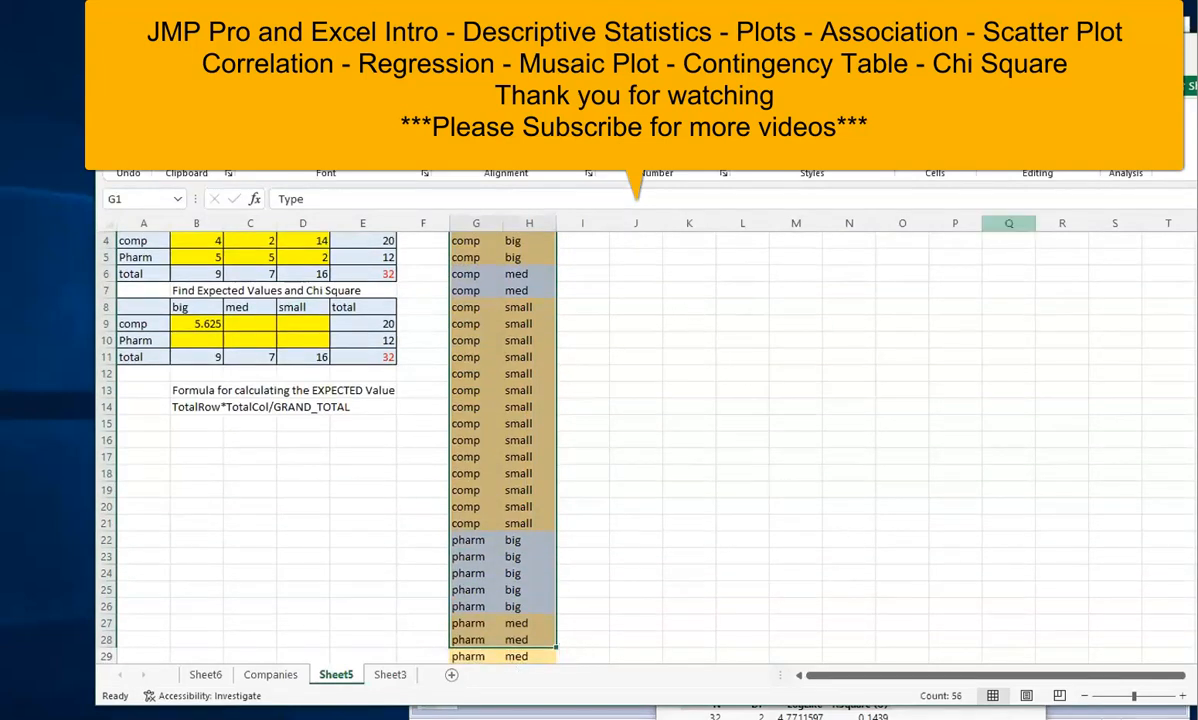
{"action": "left_click_drag", "start_coordinate": [600, 53], "coordinate": [529, 72]}
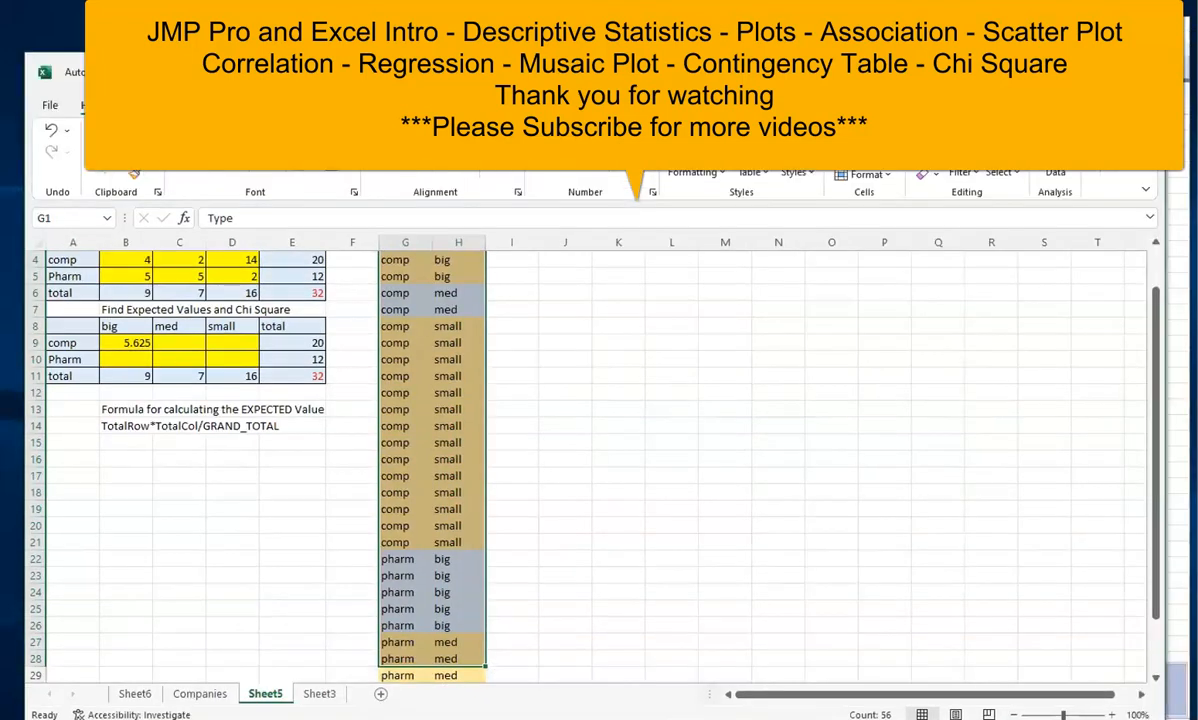